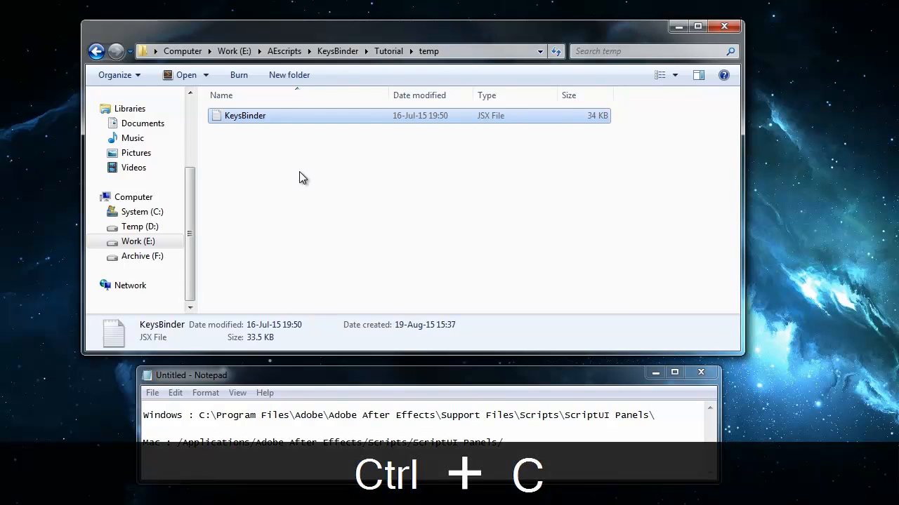
Step: Read the Windows and Mac paths of the ScriptUI Panels folder in the Notepad note
click(190, 415)
drag(672, 411, 144, 415)
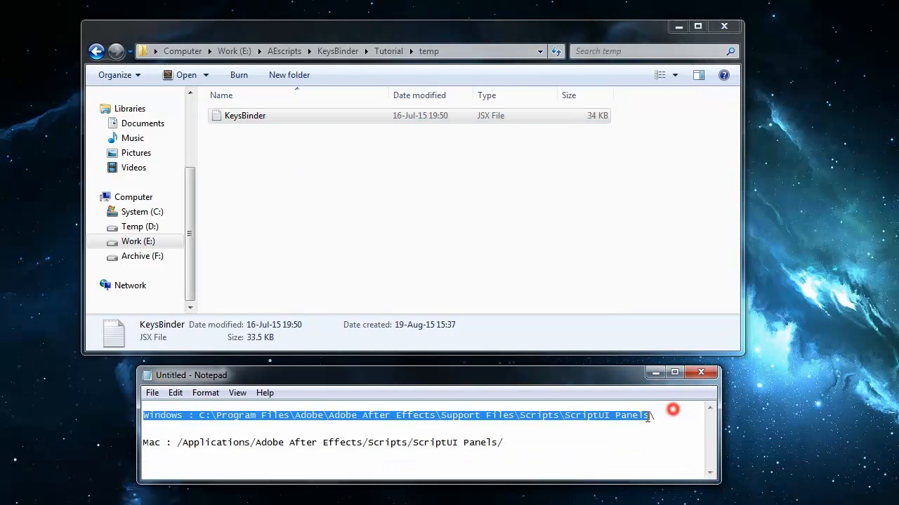
click(321, 429)
click(662, 412)
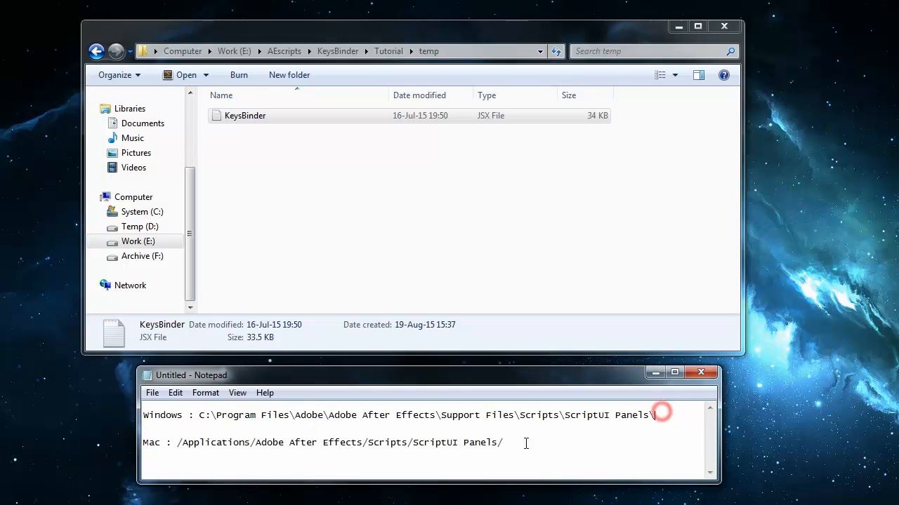
click(531, 445)
Step: Open the folder C:\Program Files\Adobe\Adobe After Effects CC\Support Files\Scripts\ScriptUI Panels
click(141, 212)
click(244, 149)
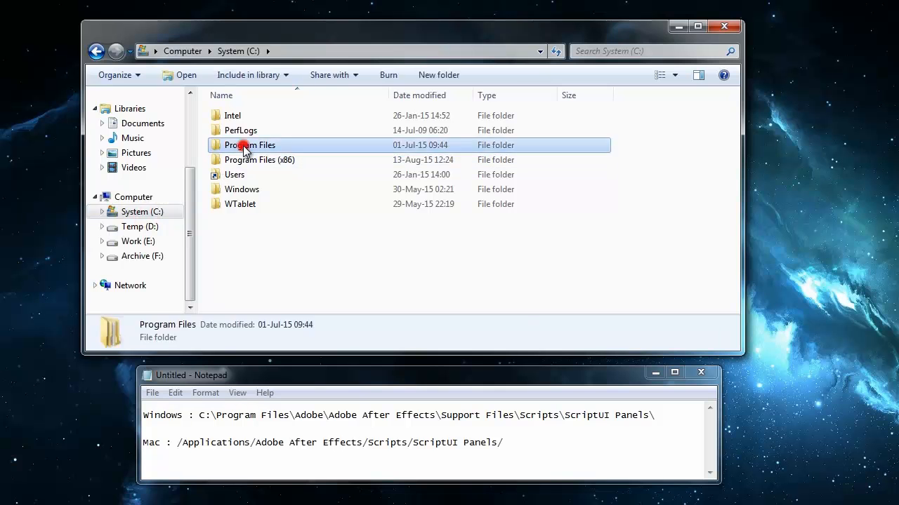
double_click(243, 149)
double_click(302, 117)
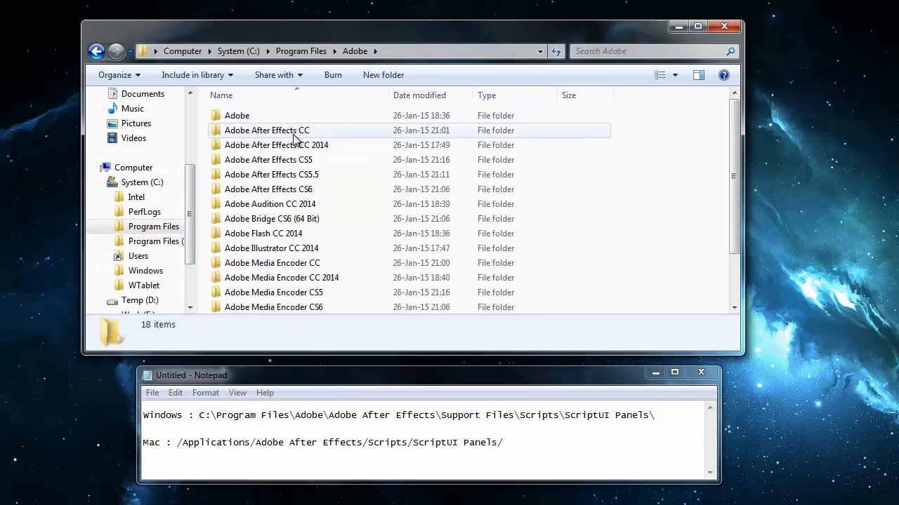
double_click(294, 133)
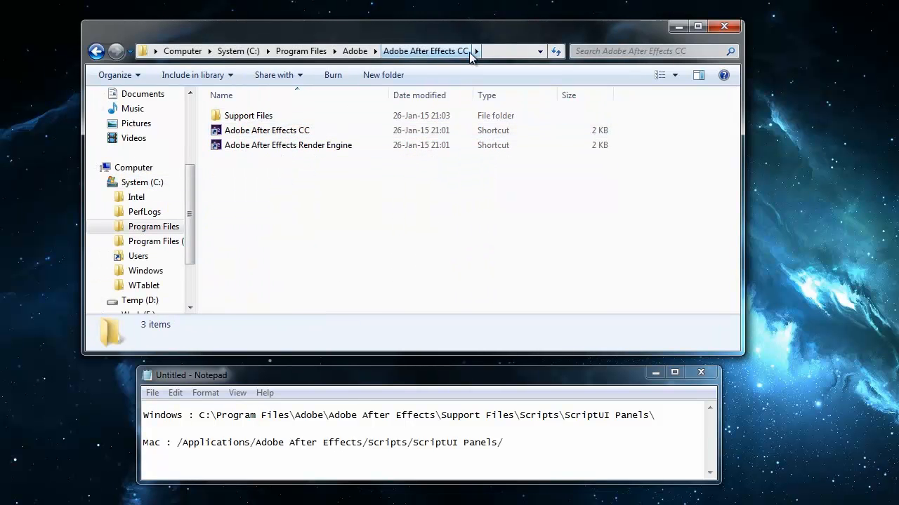
double_click(272, 115)
scroll(339, 210, down, 1)
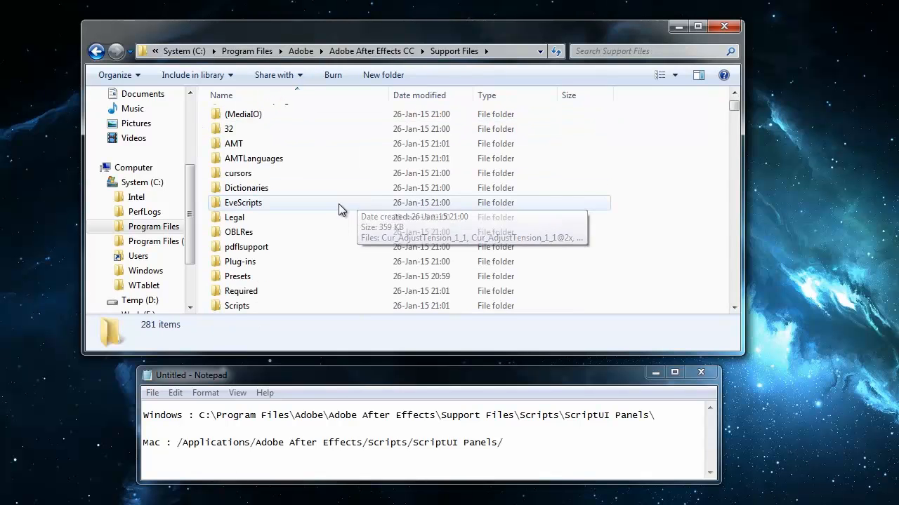
scroll(339, 205, down, 1)
double_click(256, 263)
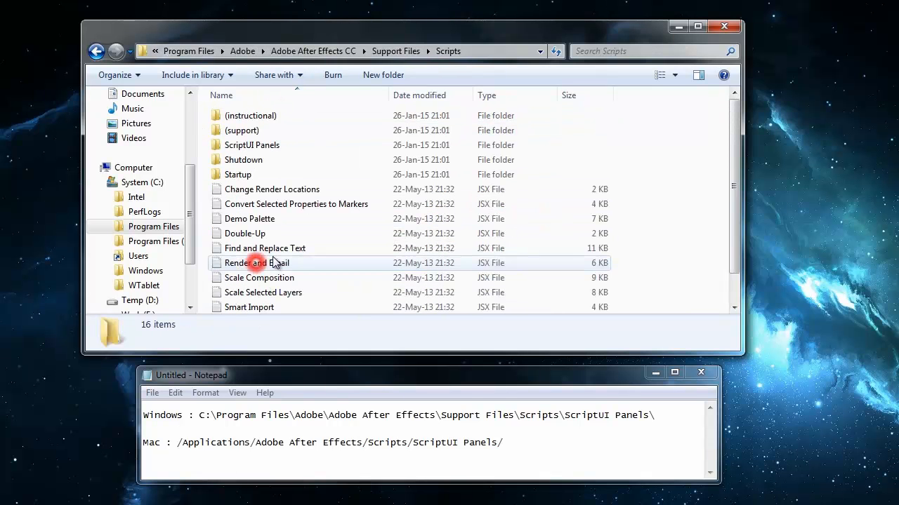
click(272, 146)
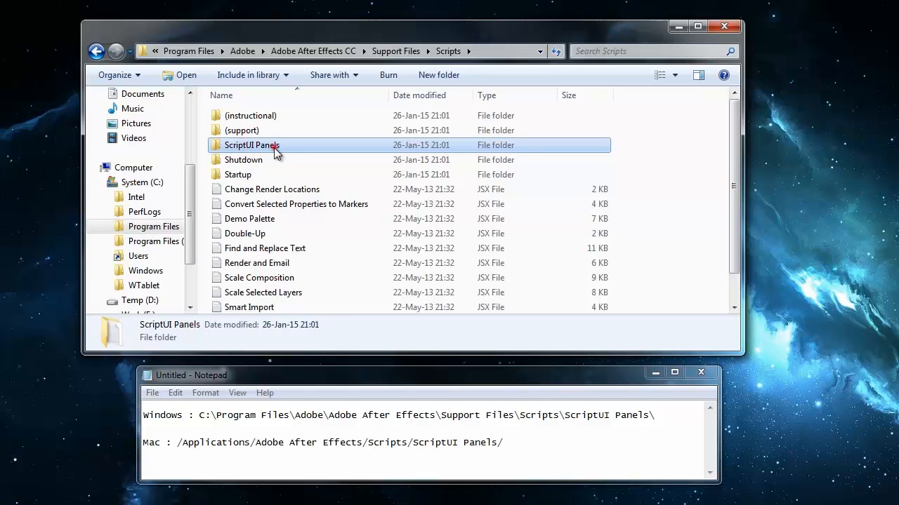
double_click(273, 147)
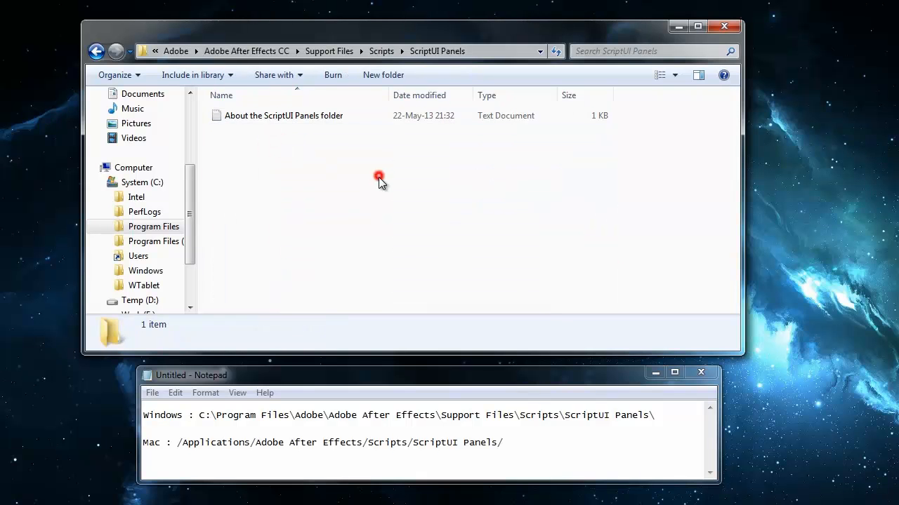
Step: Paste the copied KeysBinder script file into the ScriptUI Panels folder, granting administrator permission
key(ctrl+v)
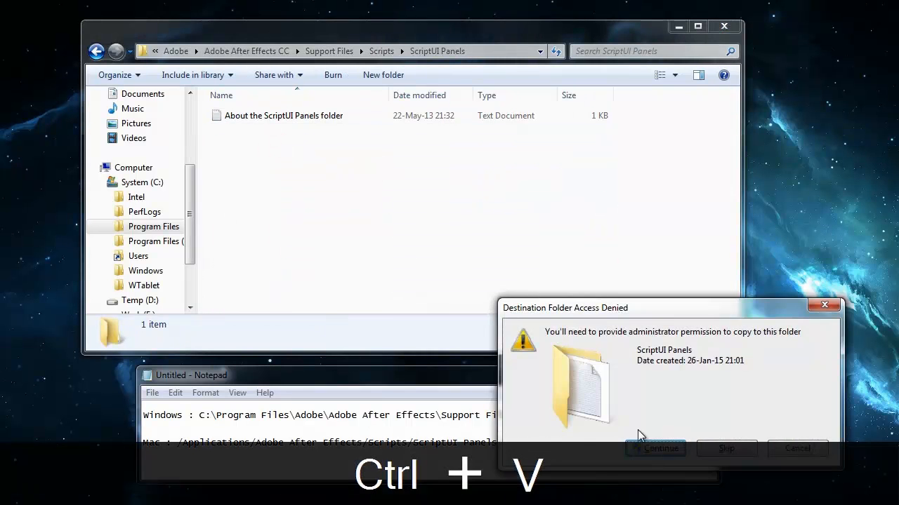
click(653, 450)
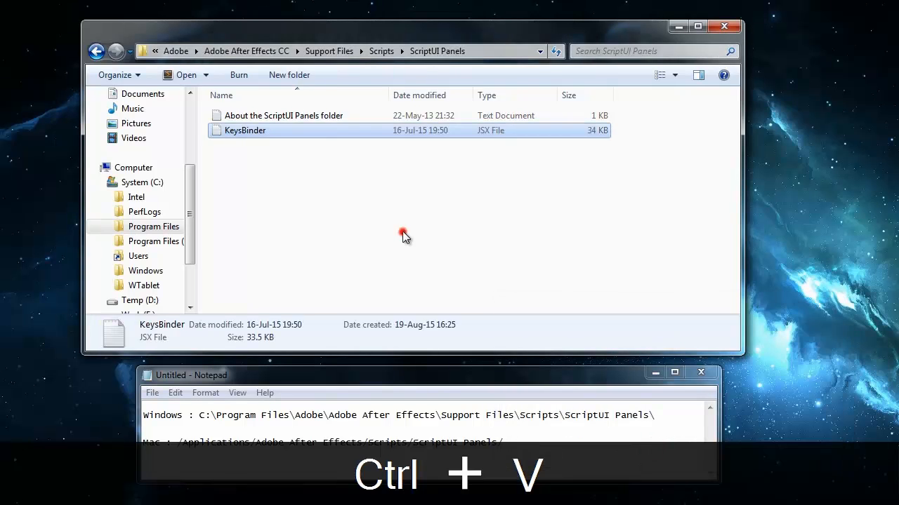
click(402, 234)
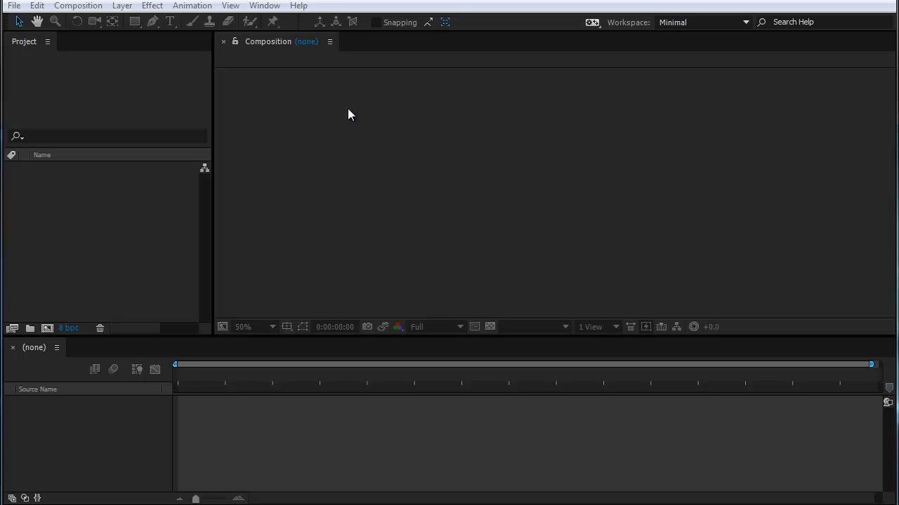
Step: In After Effects, open the KeysBinder.jsx script panel and dock it below the Project panel
click(264, 7)
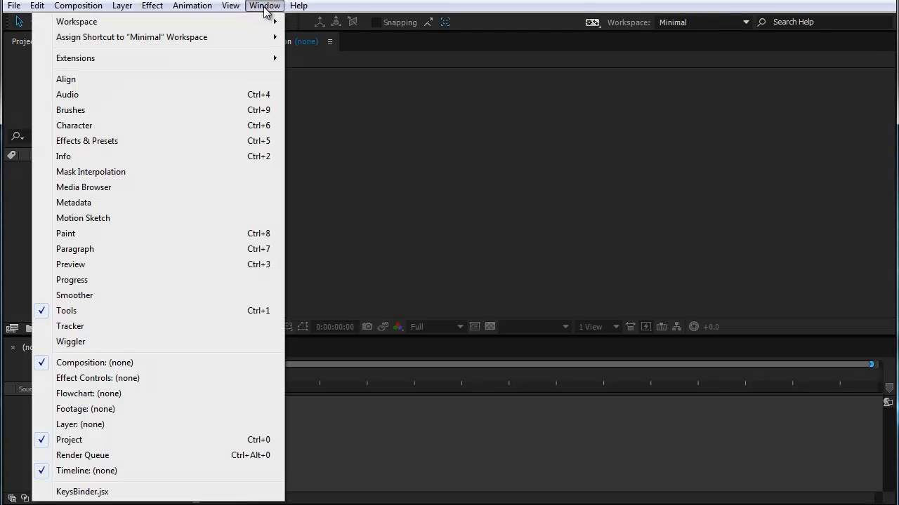
click(99, 493)
drag(603, 323, 391, 165)
drag(334, 81, 92, 327)
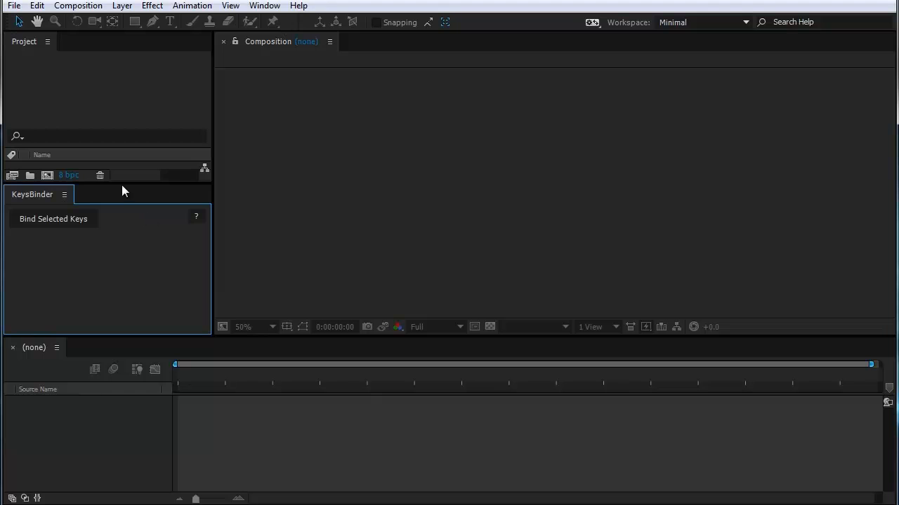
Step: Undock the KeysBinder panel, move it over the composition area and shrink its height to fit the bind control
click(64, 195)
click(102, 245)
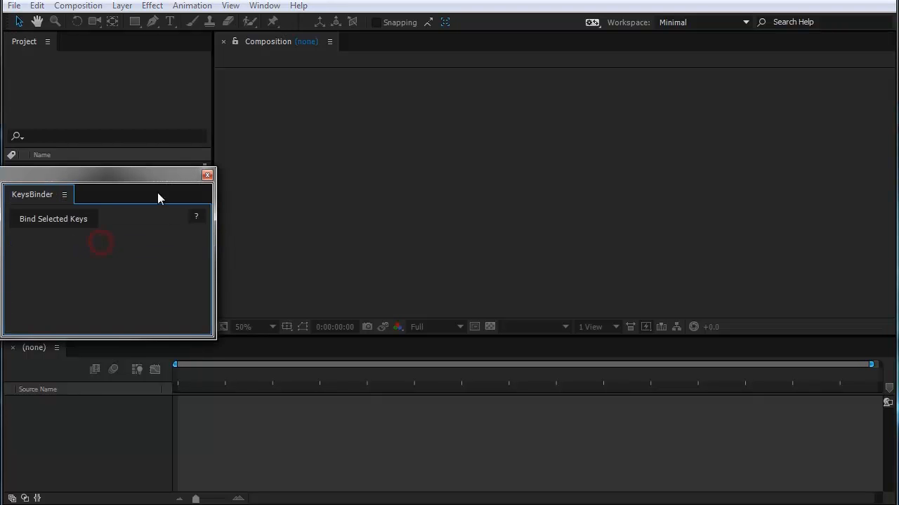
drag(145, 180, 504, 151)
drag(573, 307, 567, 212)
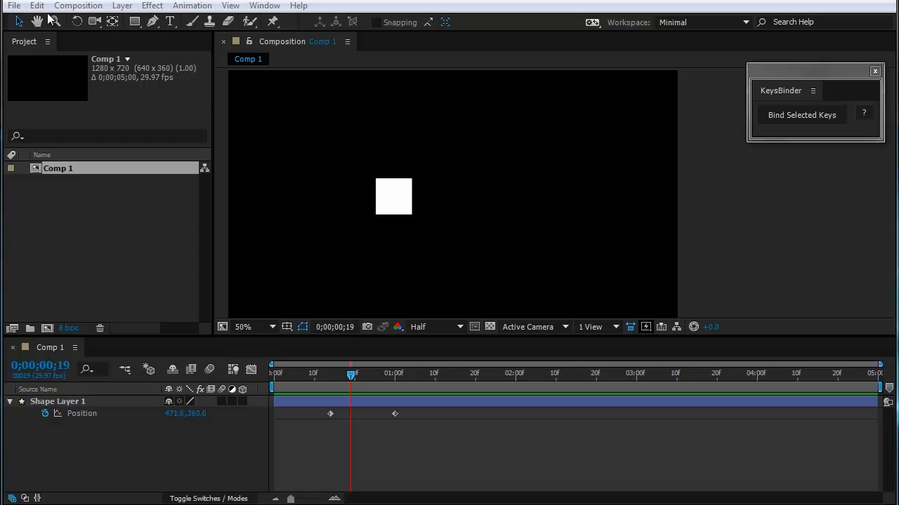
Step: Save the project as tut_01 in the aep folder, overwriting the existing file
click(16, 7)
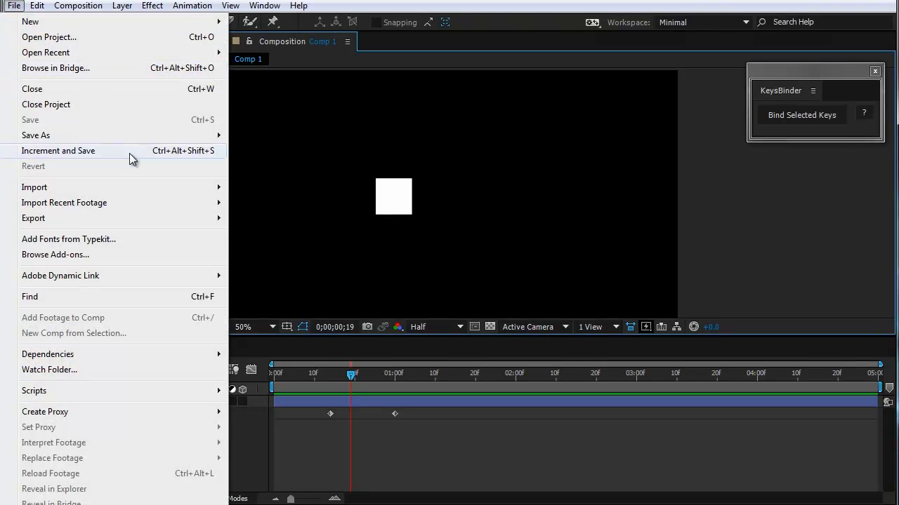
mouse_move(175, 132)
click(260, 136)
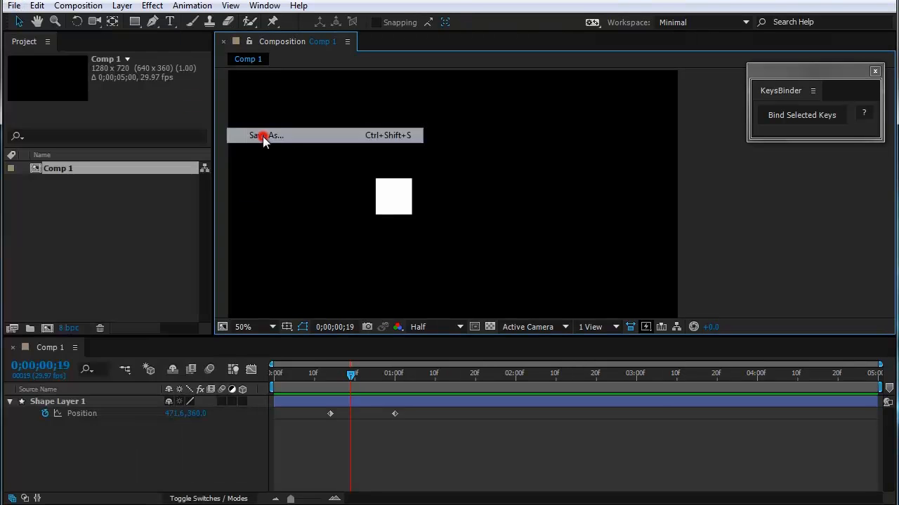
click(158, 110)
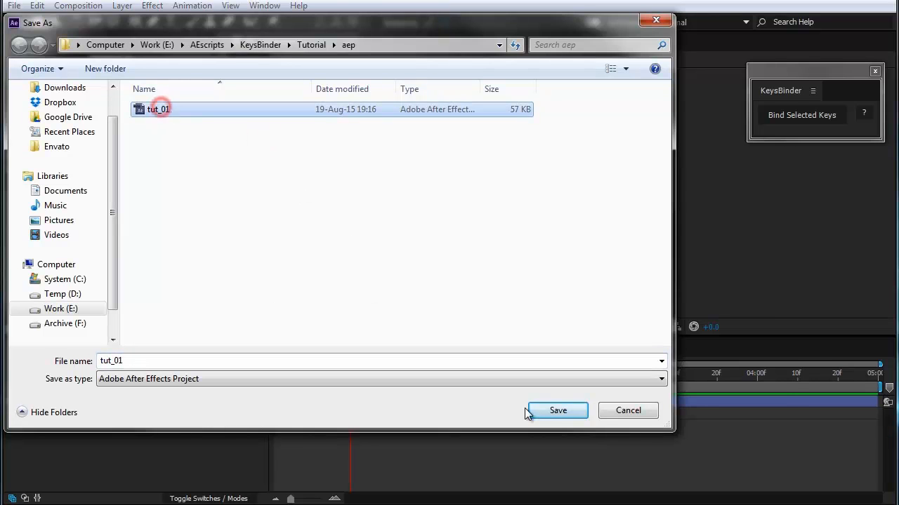
click(543, 410)
click(697, 388)
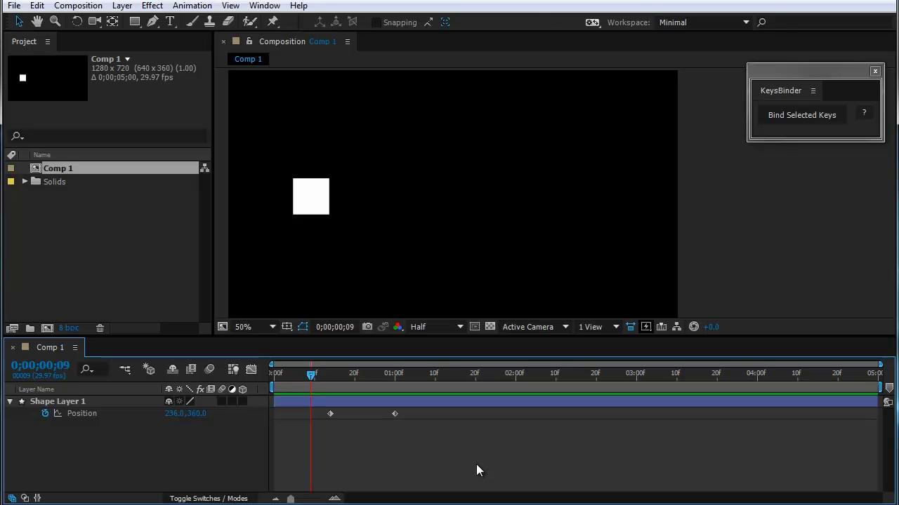
Step: Bind both Position keyframes of Shape Layer 1 with KeysBinder
drag(474, 465, 301, 410)
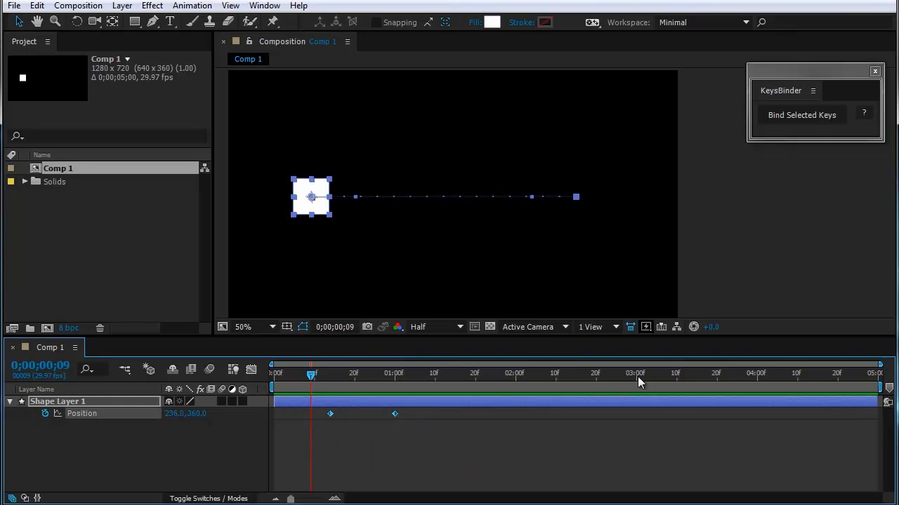
click(821, 118)
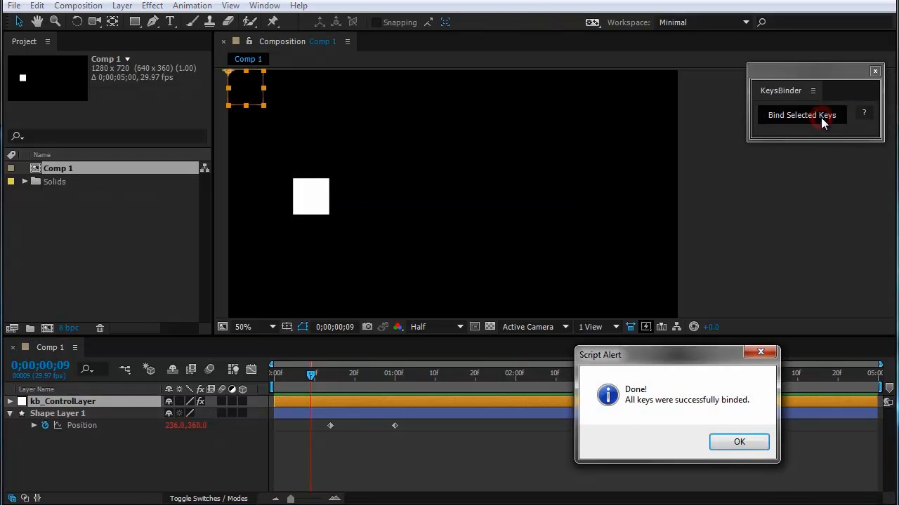
click(727, 445)
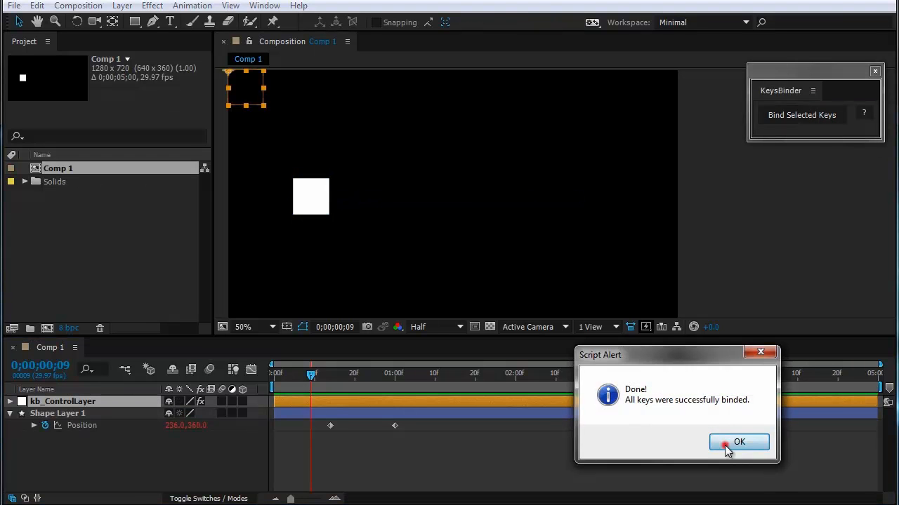
Step: Reveal kb_ControlLayer's slider keyframes, shift them to about 1;06 and 1;22, and scrub the timeline to check the square's motion
click(83, 401)
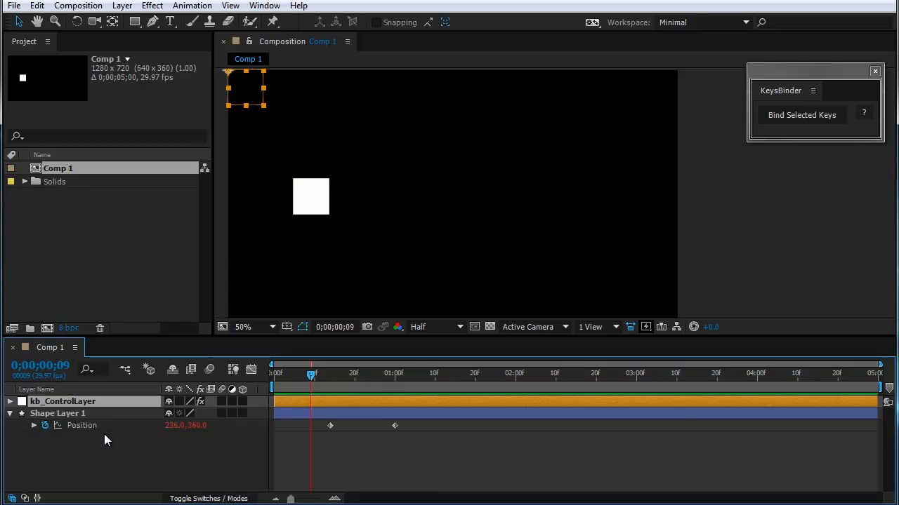
key(u)
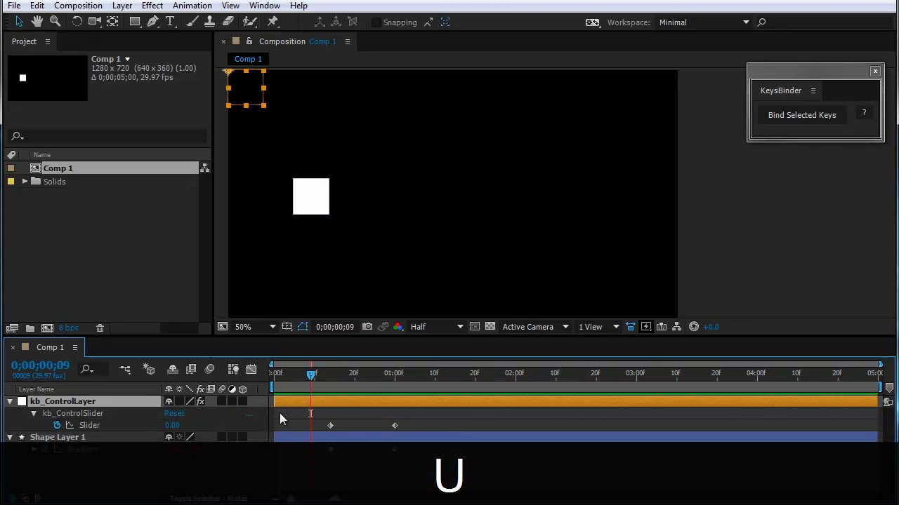
mouse_move(438, 423)
mouse_down()
mouse_move(324, 427)
mouse_move(425, 426)
mouse_up()
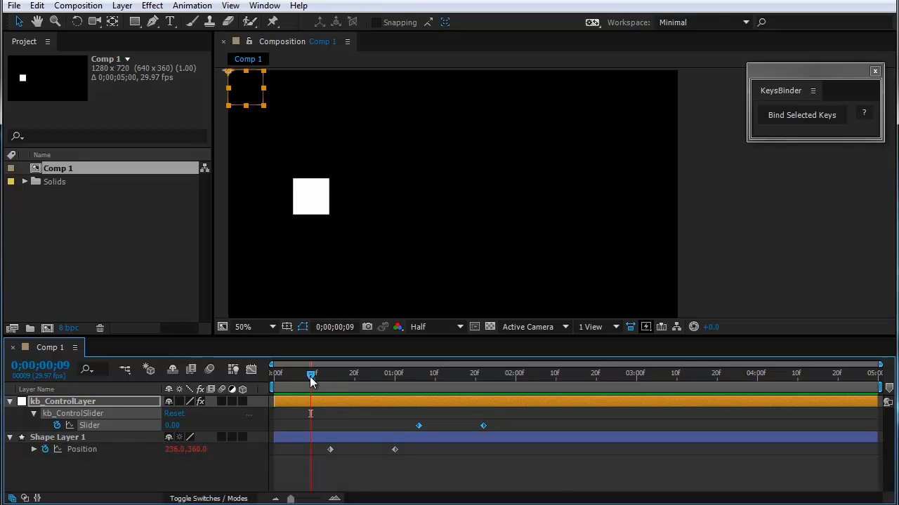
drag(311, 380, 342, 391)
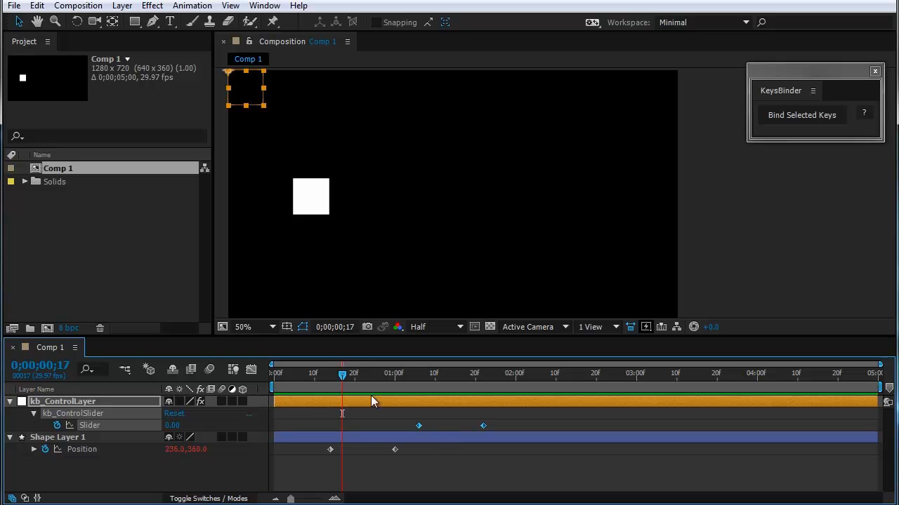
drag(342, 374, 554, 443)
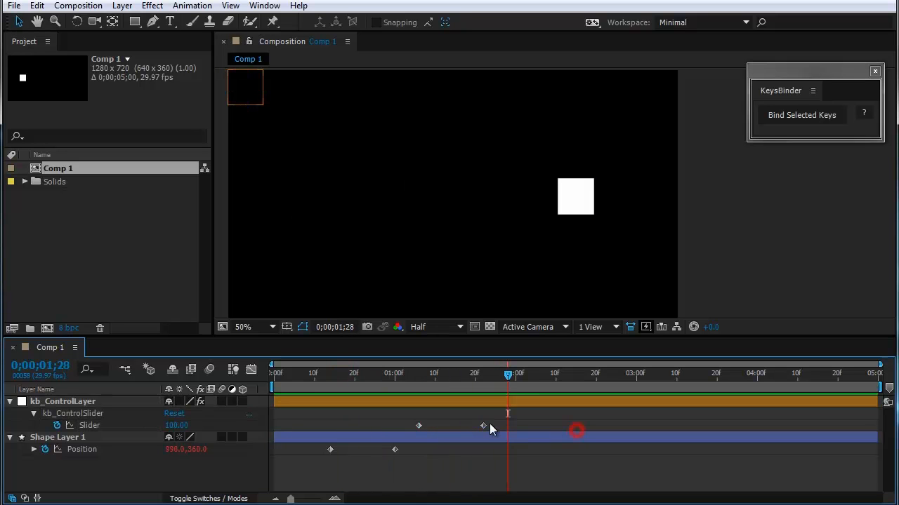
Step: Move the slider keyframes to about 2;23 and 3;24 and scrub to 0;00;03;17 to check the slower motion
drag(483, 426, 733, 425)
click(512, 378)
drag(512, 378, 608, 426)
drag(456, 377, 704, 422)
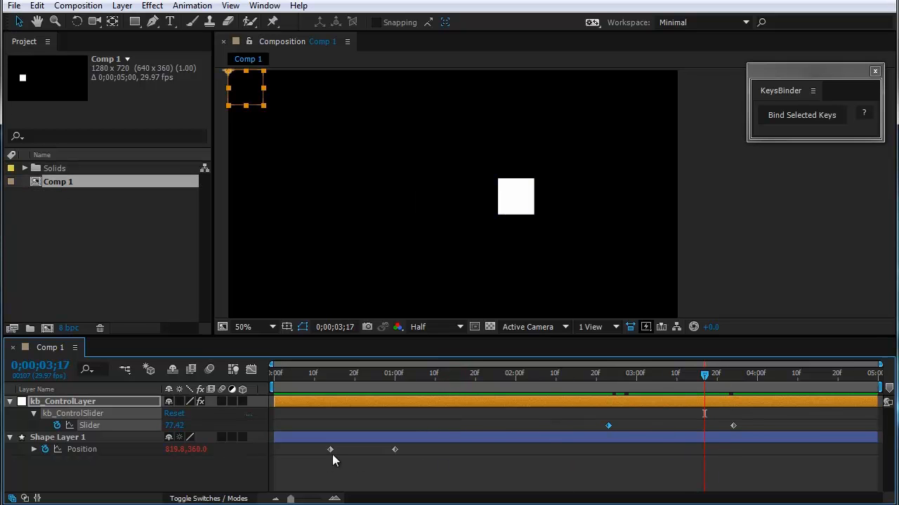
Step: Remove the expression from Shape Layer 1's Position and delete kb_ControlLayer
click(425, 467)
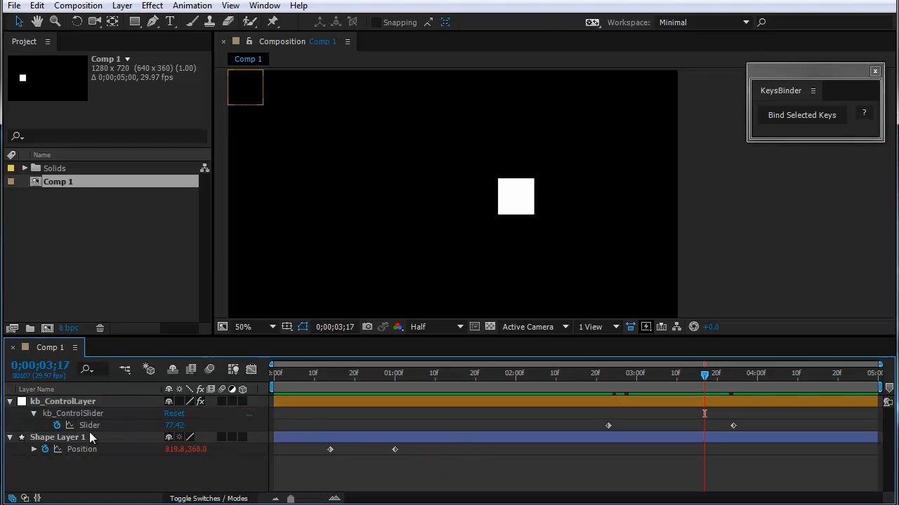
alt+click(45, 450)
click(88, 401)
key(Delete)
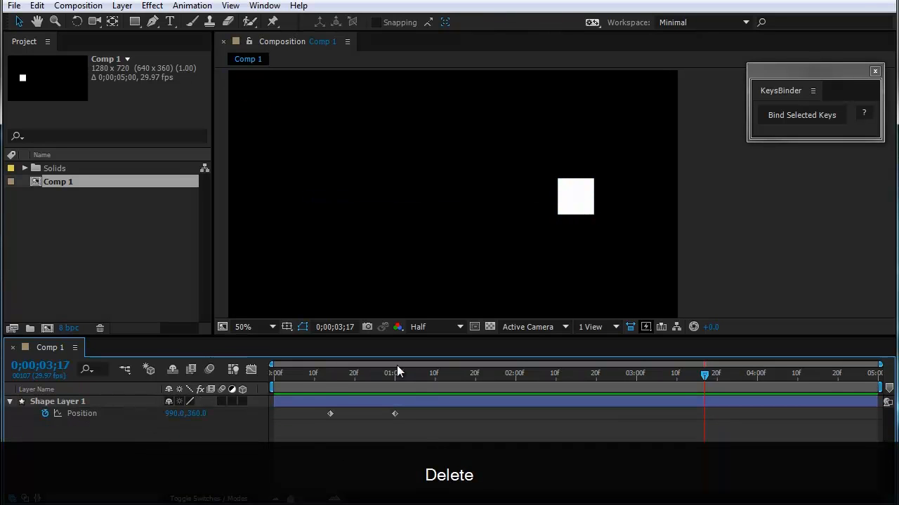
Step: Show the A/V Features column in the timeline and add a Position keyframe for Shape Layer 1 at 0;00;01;11
drag(396, 371, 439, 401)
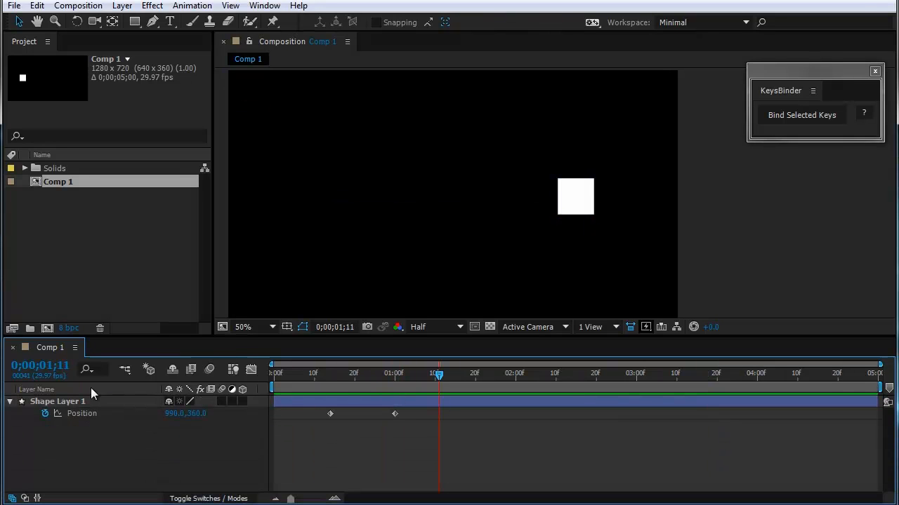
right_click(91, 388)
mouse_move(129, 435)
click(225, 433)
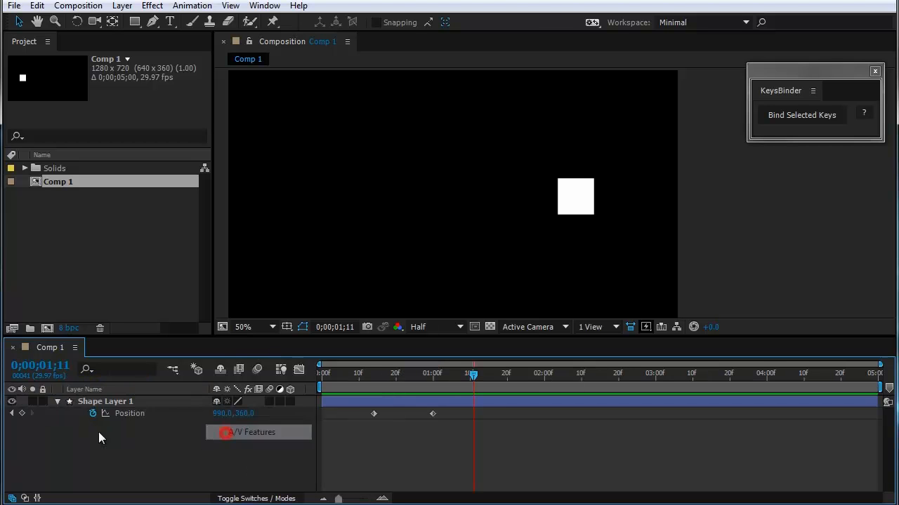
click(22, 413)
Step: Keyframe the square's Position raised near the frame's upper edge at 0;00;01;22 and shifted left to about 518, 85 at 0;00;02;00
drag(471, 373, 514, 377)
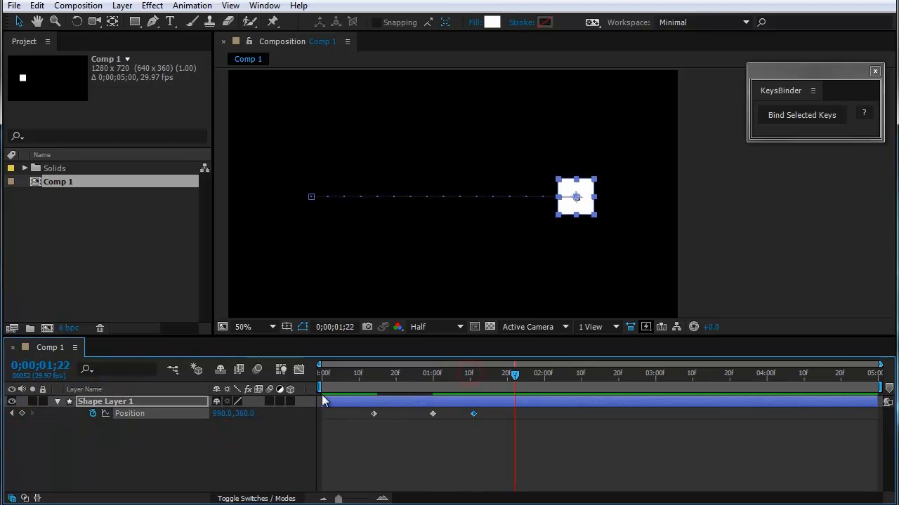
drag(247, 414, 159, 413)
drag(585, 160, 585, 111)
drag(518, 383, 544, 388)
drag(584, 99, 419, 107)
Step: Keyframe the square's Position near the frame's lower edge at about 540, 591 at 0;00;02;15 and scrub back to 0;00;01;08
drag(545, 380, 599, 380)
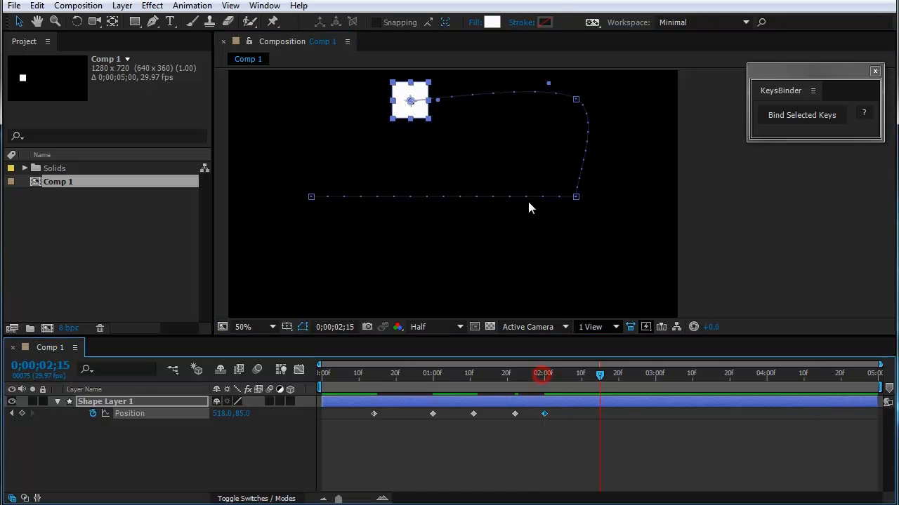
drag(419, 108, 430, 295)
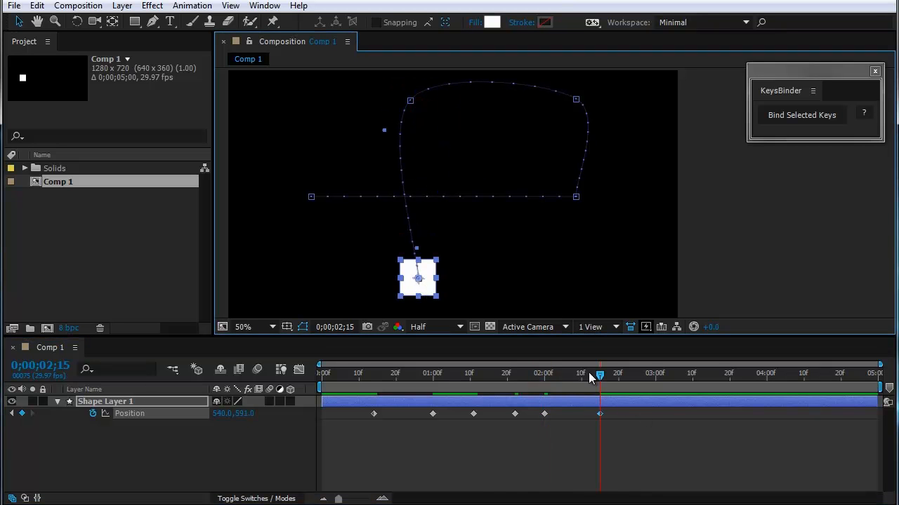
drag(589, 373, 460, 413)
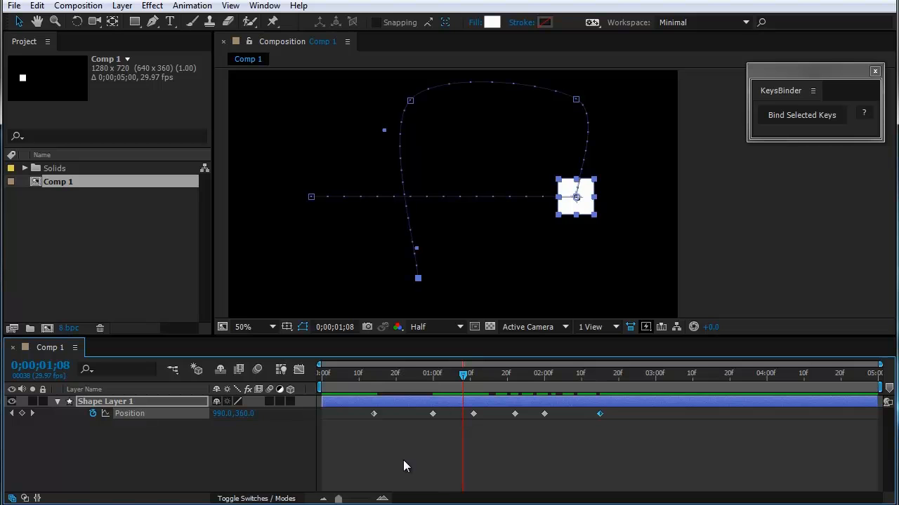
Step: Bind the first two Position keyframes of Shape Layer 1 to a control slider with KeysBinder
drag(402, 422, 361, 425)
drag(458, 376, 392, 382)
click(800, 115)
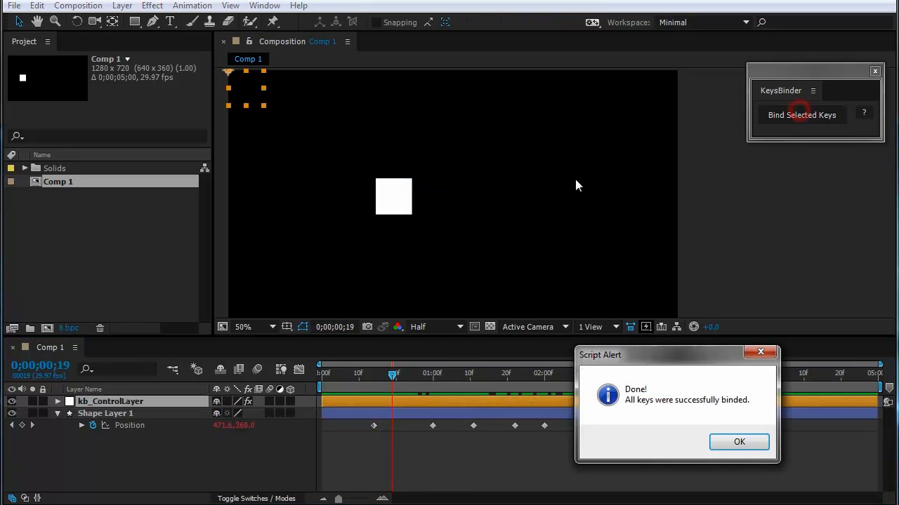
click(734, 444)
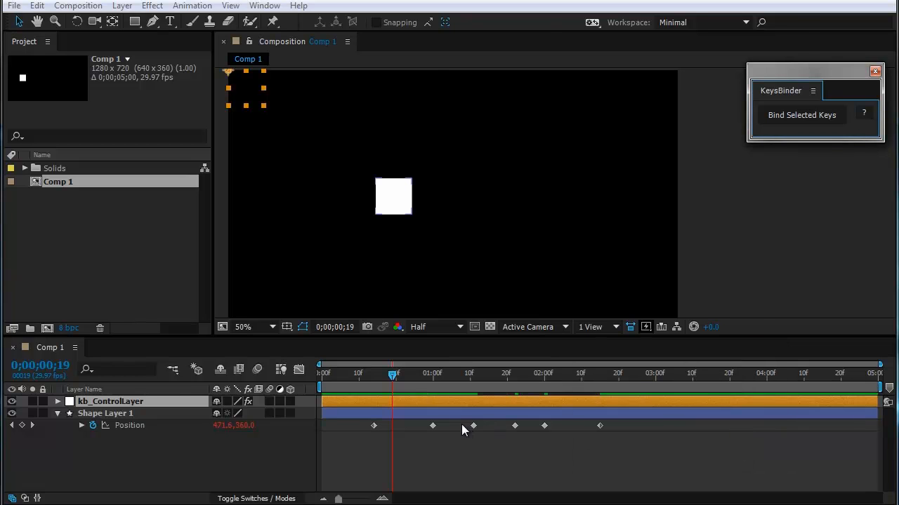
Step: Bind the remaining four Position keyframes of Shape Layer 1 to a second control slider
drag(461, 422, 621, 441)
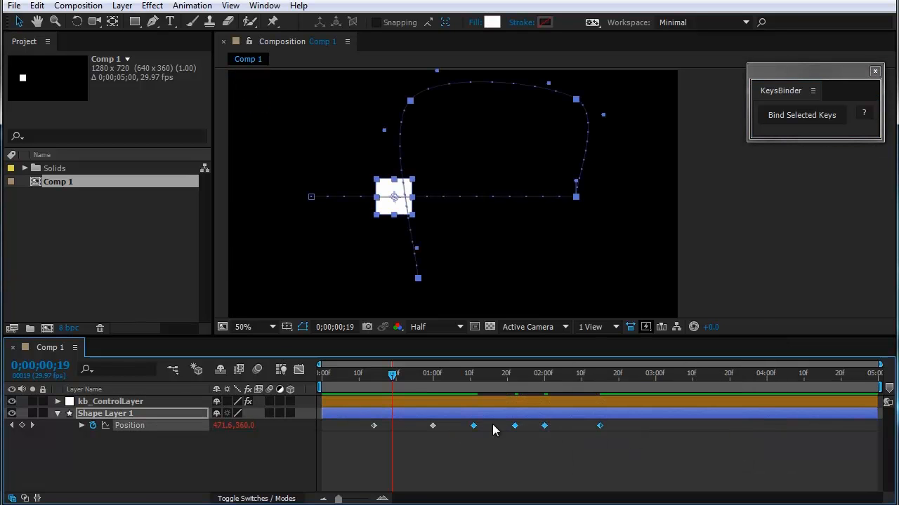
click(785, 114)
click(730, 443)
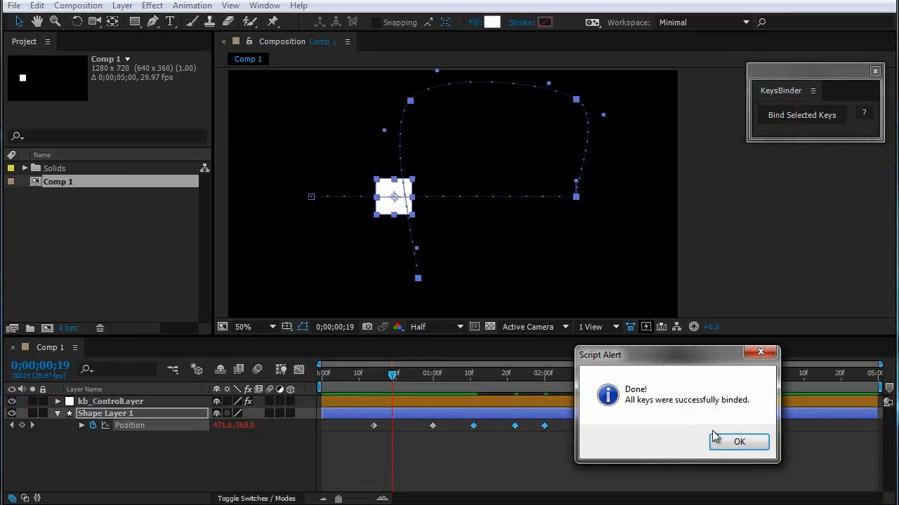
Step: Reveal kb_ControlLayer's keyframed sliders, move kb_ControlSlider's first keyframe to the composition start, and scrub to 0;00;01;05
click(139, 403)
key(u)
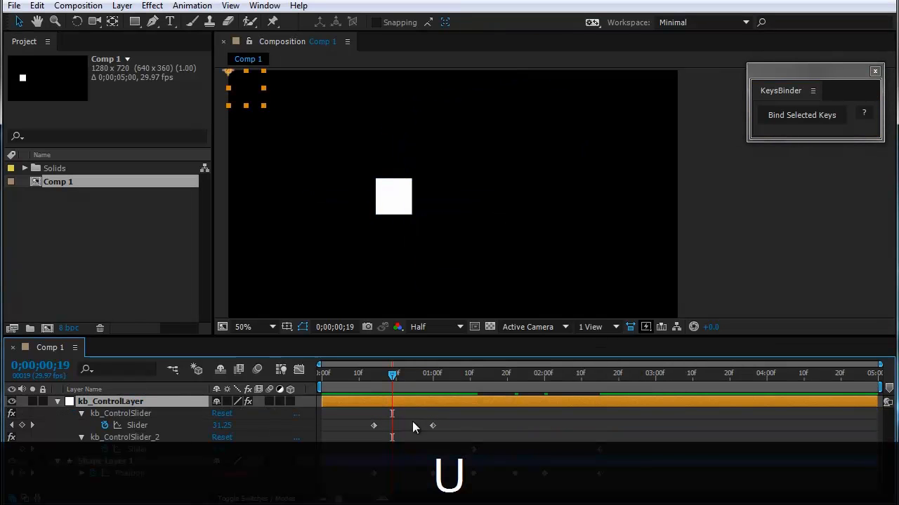
drag(382, 382, 325, 426)
drag(344, 382, 453, 419)
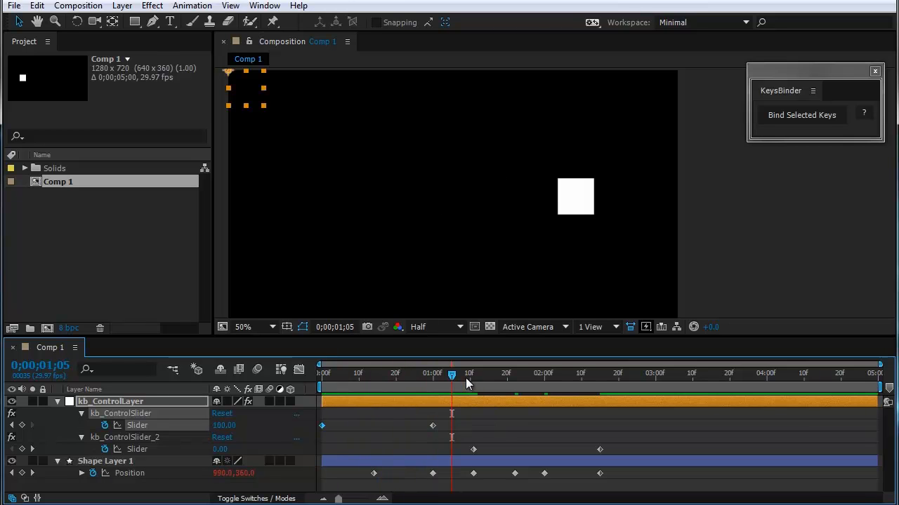
Step: Move kb_ControlSlider_2's last keyframe to about 4;14 and its first to about 3;14, scrubbing to check the curved motion
drag(465, 377, 818, 451)
drag(577, 376, 796, 425)
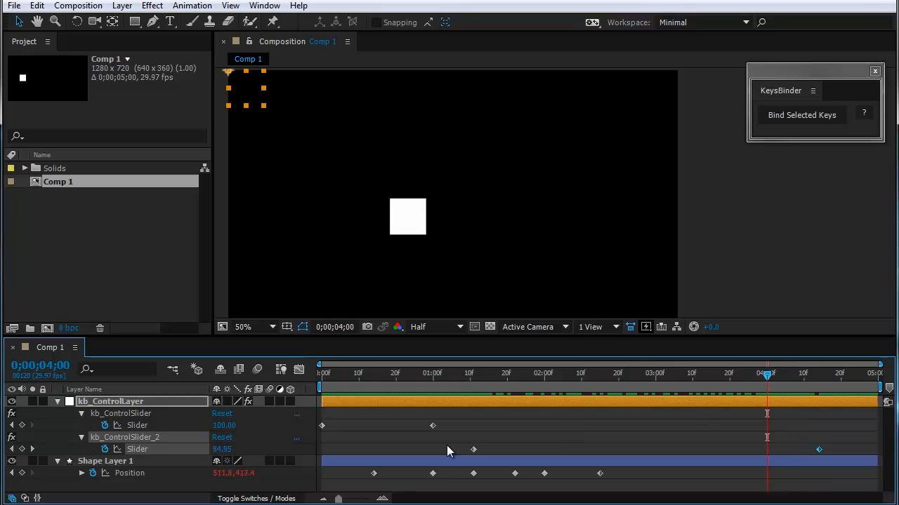
drag(473, 450, 707, 449)
drag(768, 373, 722, 457)
Step: Move both kb_ControlSlider keyframes to about 2;07 and 3;07 and preview the animation from the start
drag(485, 417, 319, 429)
drag(431, 425, 681, 430)
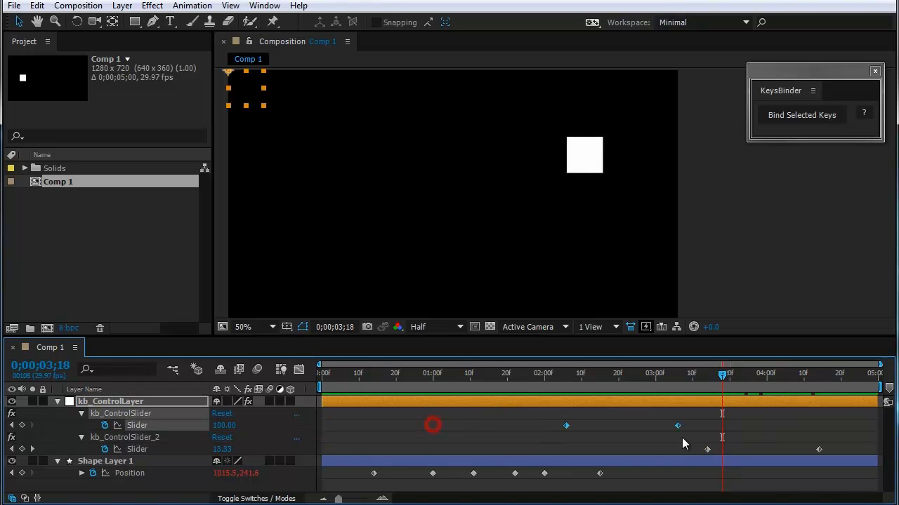
drag(632, 383, 327, 400)
key(space)
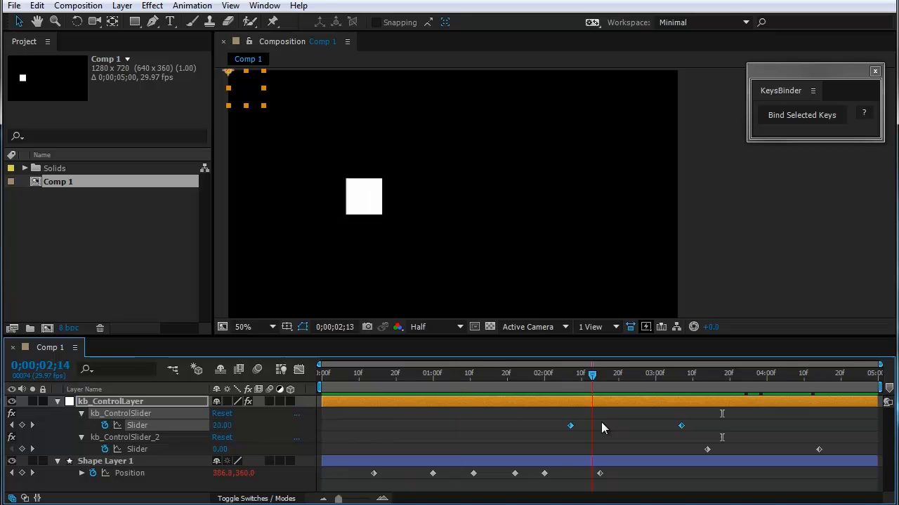
Step: Move both kb_ControlSlider_2 keyframes to about 0;26 and 1;26, ahead of the first slider's, and scrub to 0;00;02;02
drag(687, 438, 530, 445)
drag(464, 378, 551, 401)
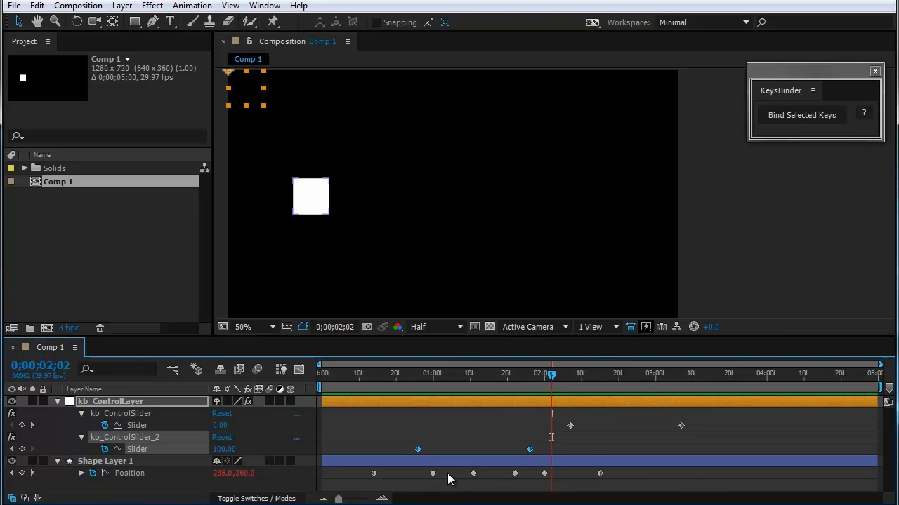
Step: Select the two groups of bound Position keyframes and the kb_ControlSlider keyframes in turn, scrubbing to compare their motion
drag(449, 472, 360, 483)
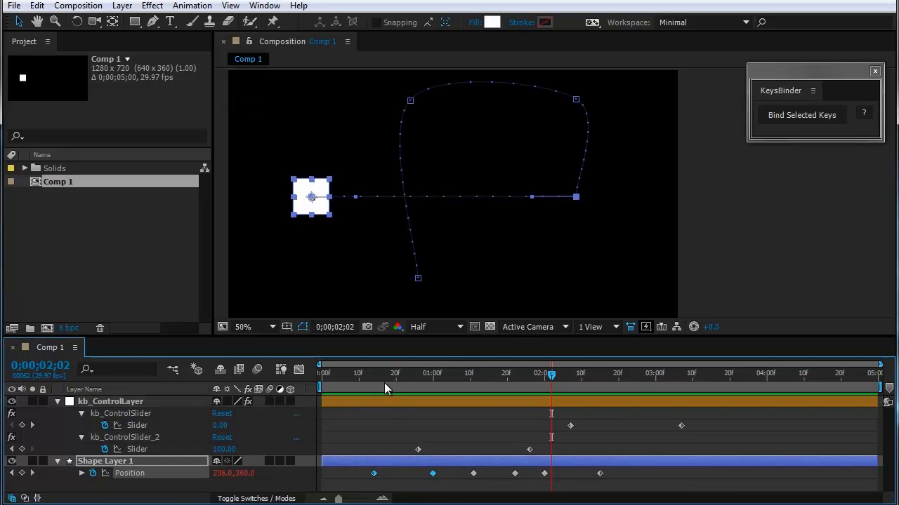
drag(384, 382, 446, 404)
drag(460, 469, 648, 496)
drag(453, 377, 526, 376)
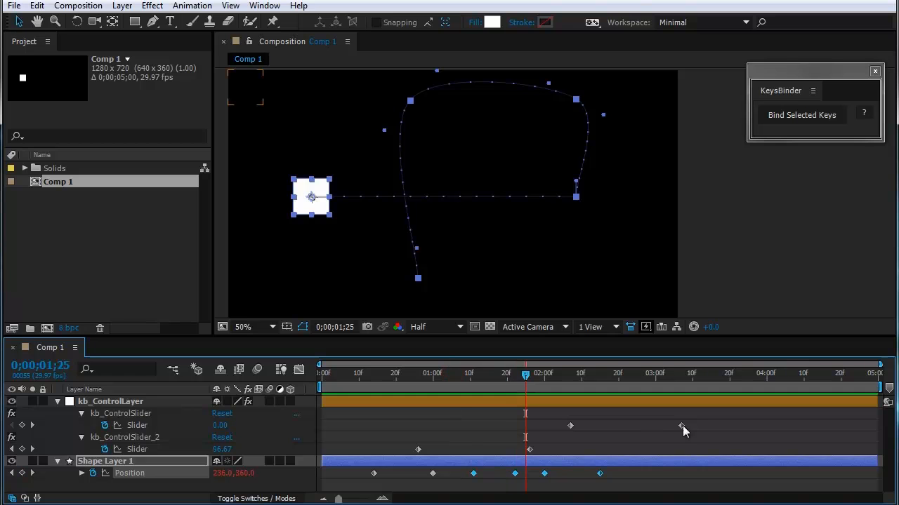
drag(702, 424, 563, 434)
drag(526, 376, 670, 421)
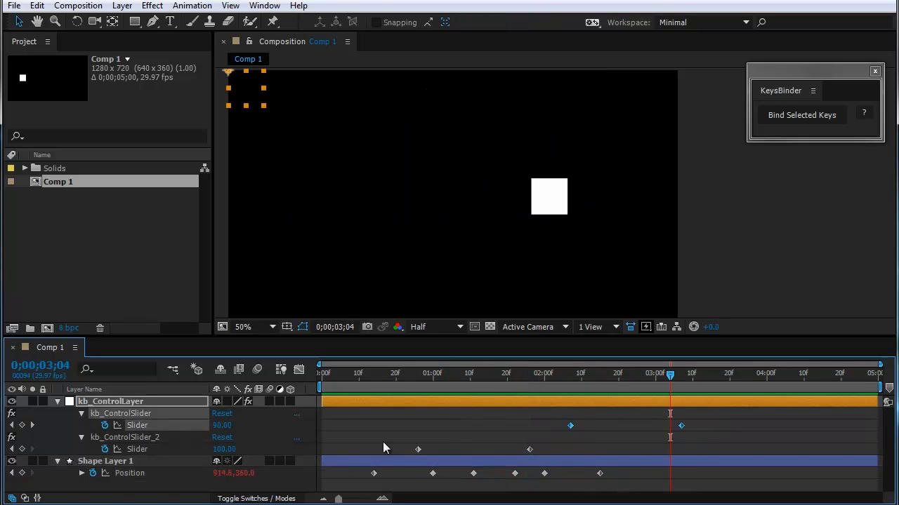
Step: Move both kb_ControlSlider_2 keyframes to about 3;12 and 4;12, after the first slider's, and preview the animation
drag(572, 447, 410, 454)
click(452, 382)
key(shift+Page_Down)
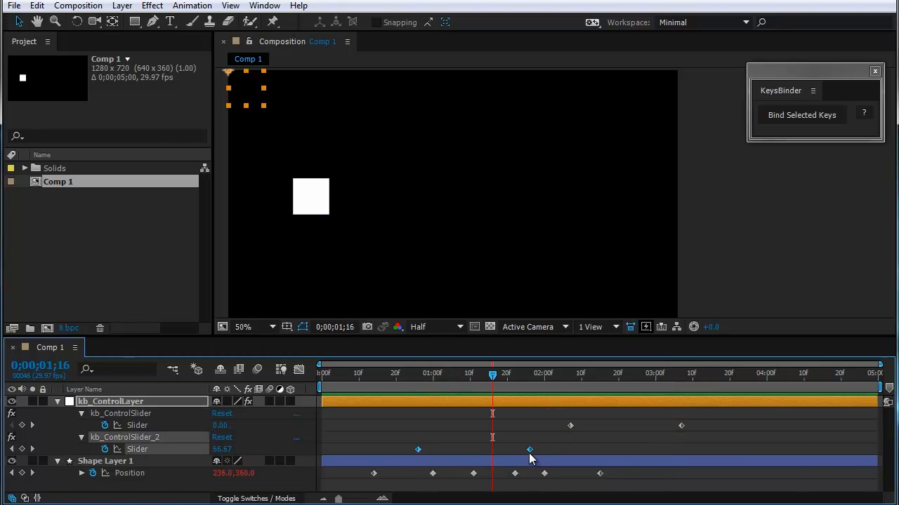
drag(530, 449, 811, 450)
drag(544, 372, 798, 400)
key(space)
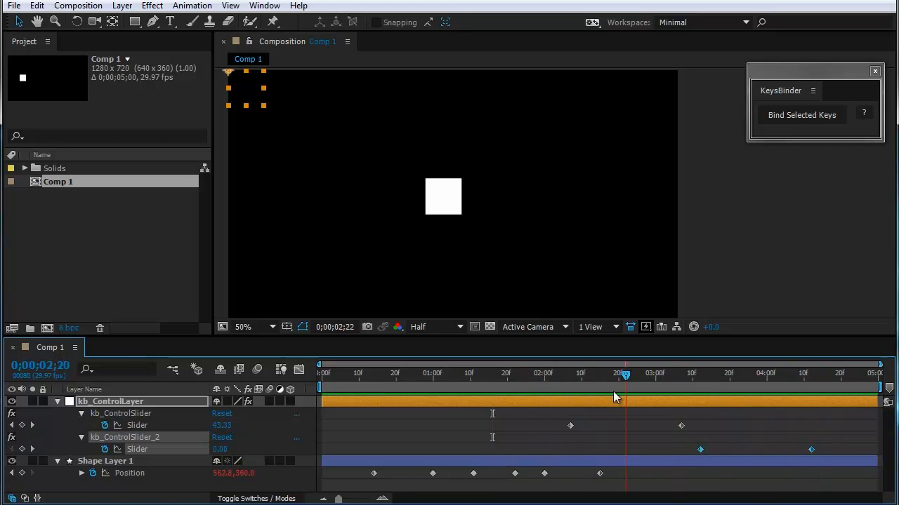
key(space)
Step: Move both kb_ControlSlider_2 keyframes to about 1;04 and 2;04 and scrub through their motion
drag(595, 378, 659, 383)
drag(700, 450, 449, 450)
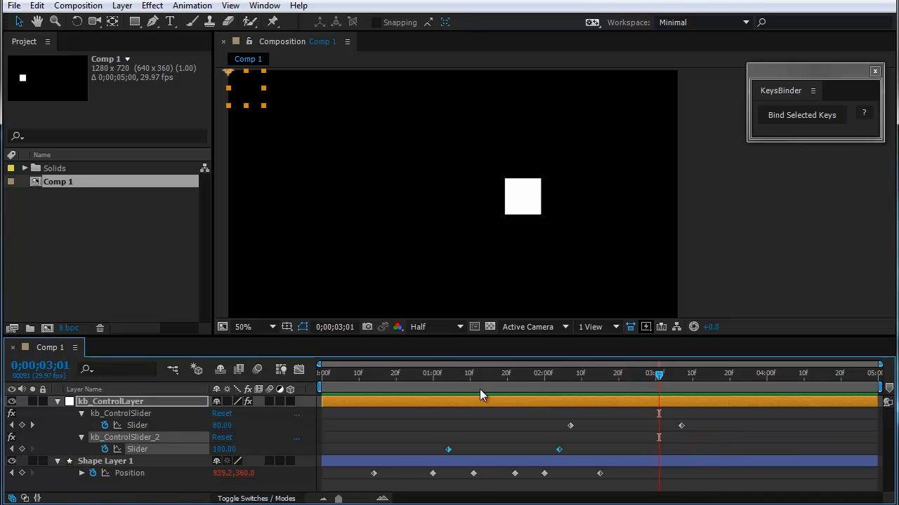
drag(479, 375, 522, 404)
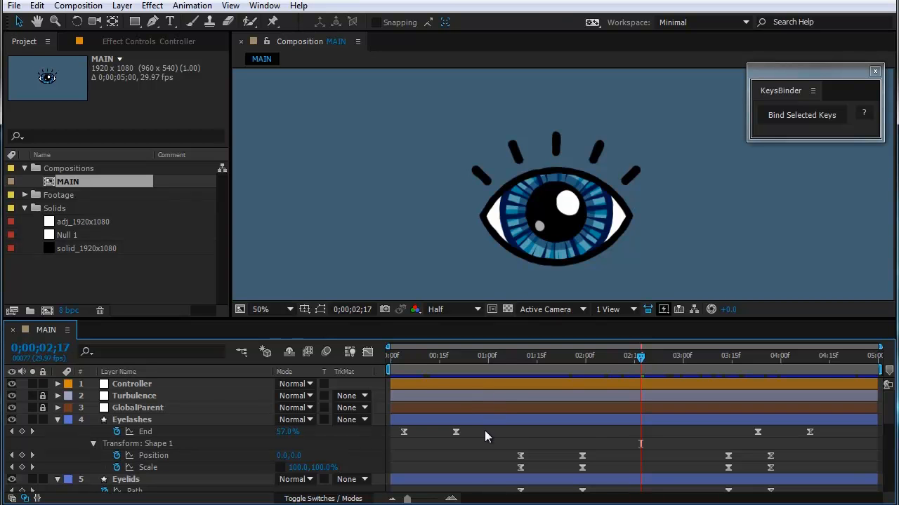
Step: In the MAIN composition, bind the first two Eyelashes End keyframes and the first two Eyelids Position keyframes to a slider
mouse_move(488, 430)
mouse_down()
mouse_move(447, 436)
mouse_move(501, 443)
mouse_up()
scroll(409, 445, down, 3)
scroll(501, 443, up, 3)
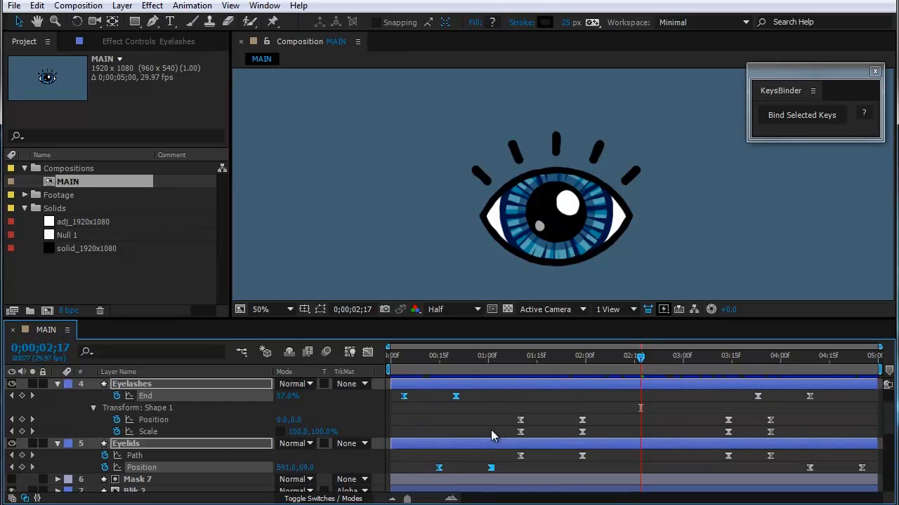
click(783, 122)
click(736, 440)
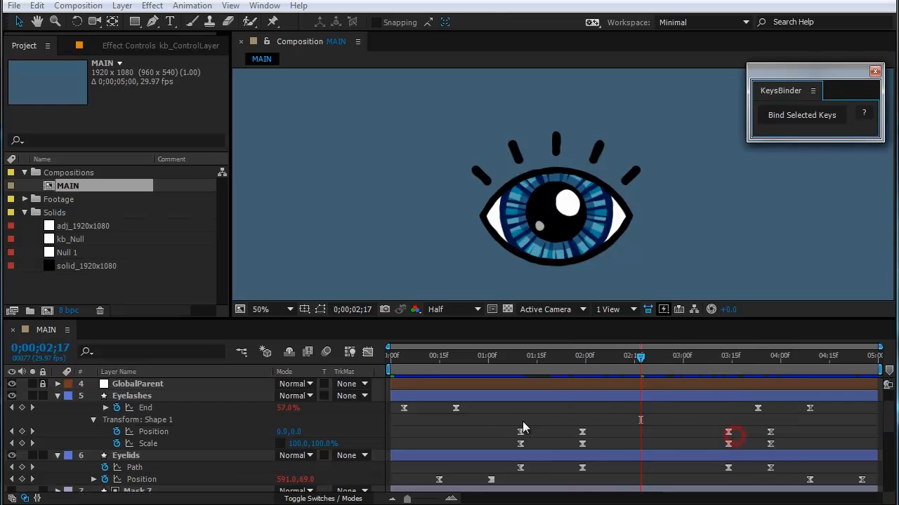
Step: Bind the first group of Eyelashes Position and Scale, Eyelids Path, and Pupil Scale and Opacity keyframes to a second slider
drag(491, 416, 523, 473)
scroll(600, 466, down, 3)
scroll(604, 455, down, 1)
key(ctrl+z)
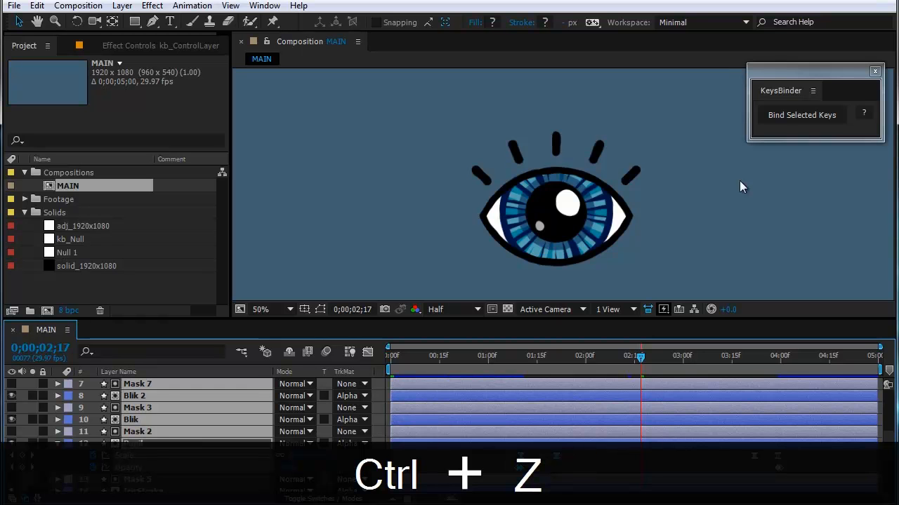
click(774, 115)
click(755, 443)
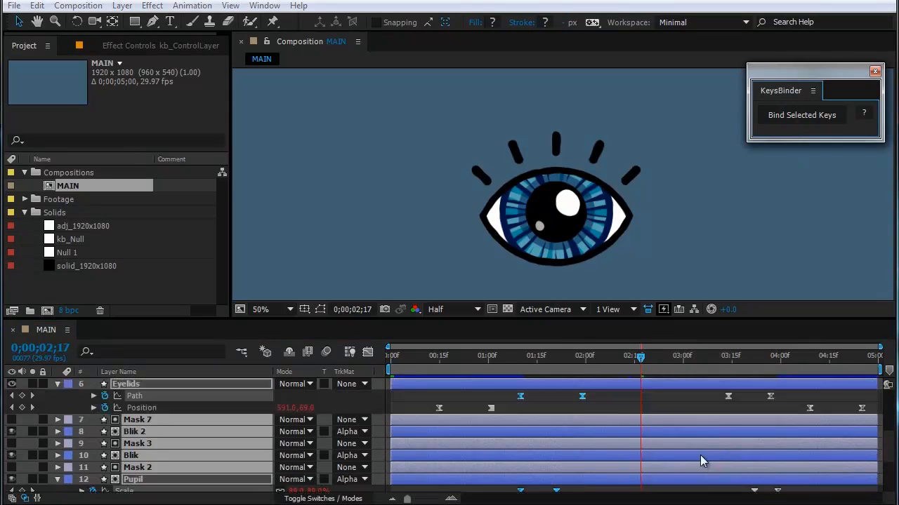
Step: Bind the last group of Eyelashes Position and Scale, Eyelids Path, and Pupil Scale and Opacity keyframes to a third slider
scroll(700, 454, up, 3)
scroll(695, 452, down, 1)
drag(696, 426, 779, 475)
scroll(747, 462, down, 4)
drag(725, 412, 743, 439)
key(ctrl+z)
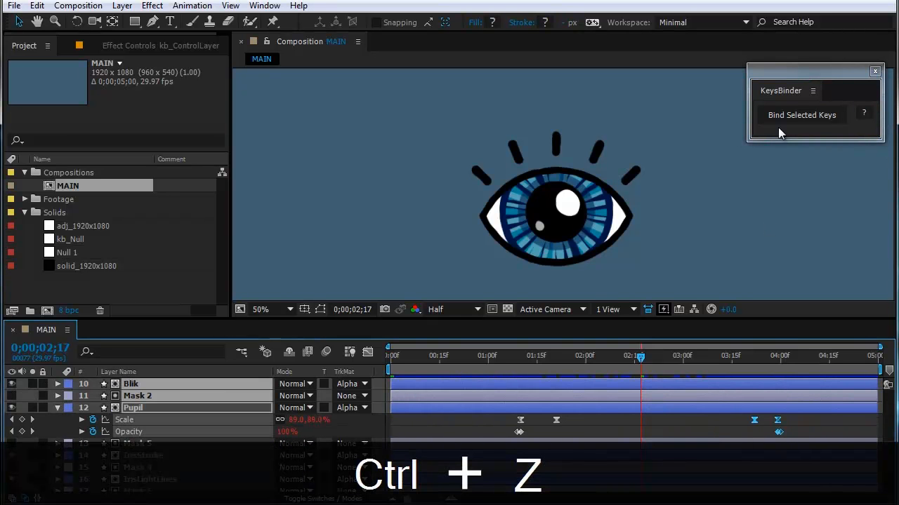
click(781, 121)
click(750, 442)
Step: Bind the last two Eyelashes End keyframes and the last two Eyelids Position keyframes to a fourth slider
scroll(734, 450, up, 2)
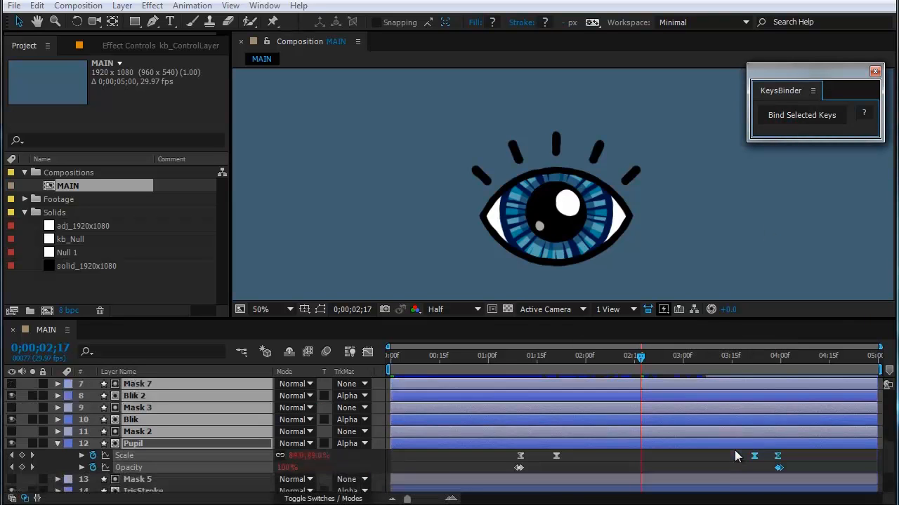
scroll(737, 450, up, 4)
drag(738, 405, 816, 414)
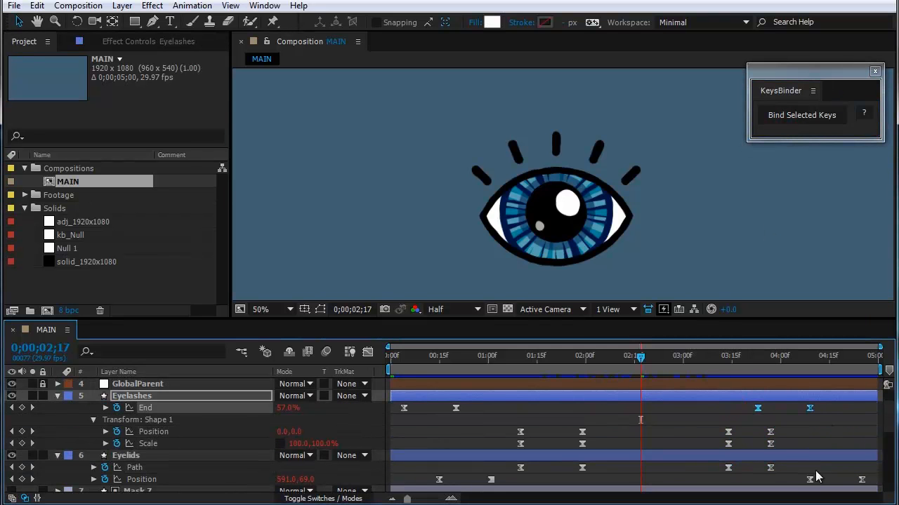
drag(787, 476, 872, 487)
scroll(813, 451, down, 4)
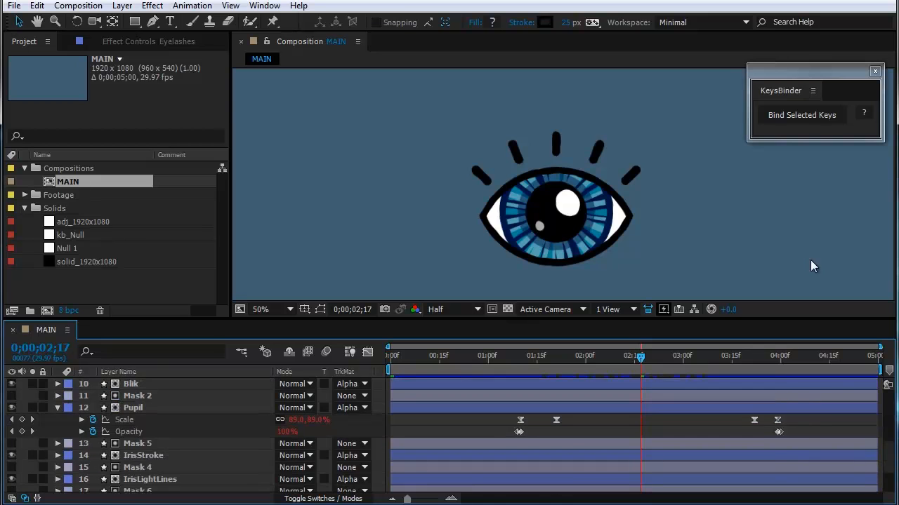
click(803, 116)
click(738, 443)
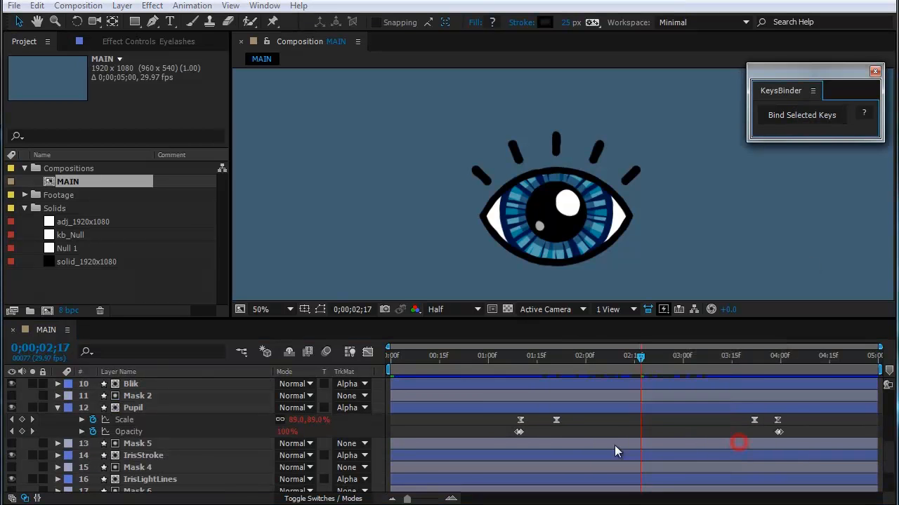
Step: Reveal the keyframed sliders of kb_ControlLayer and scrub through the eye animation to 0;00;04;10
scroll(592, 445, up, 8)
click(169, 384)
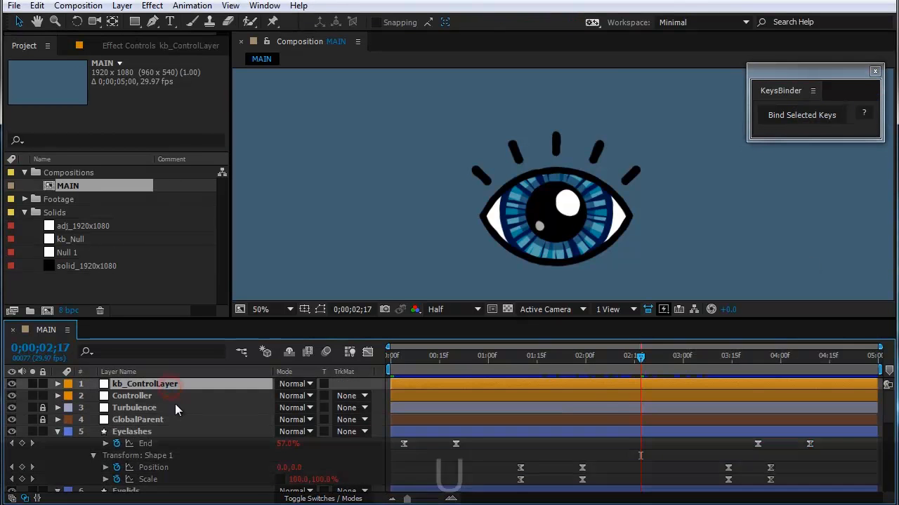
key(u)
drag(413, 365, 812, 464)
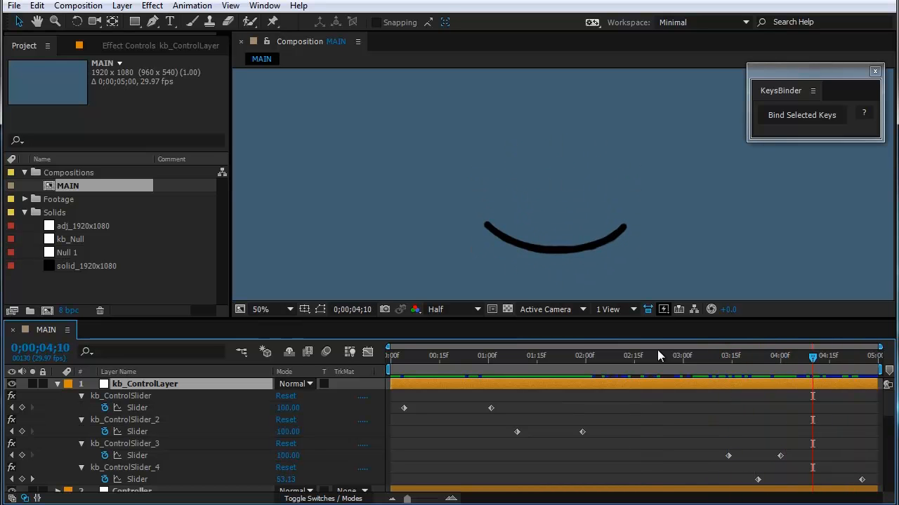
Step: Move kb_ControlSlider_3's keyframes to about 2;07 and 2;28 and scrub to 0;00;03;12 to check the eye closing
drag(657, 357, 646, 361)
drag(728, 455, 604, 462)
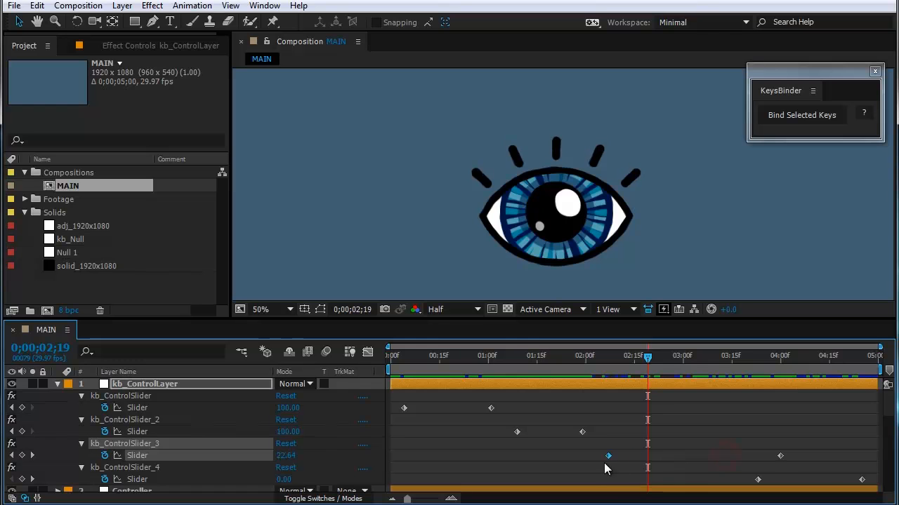
drag(699, 464, 675, 466)
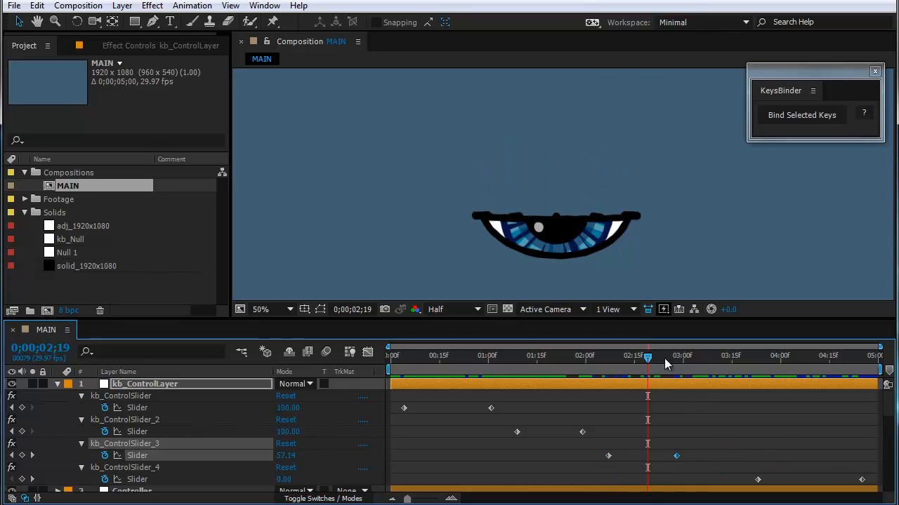
drag(665, 358, 724, 387)
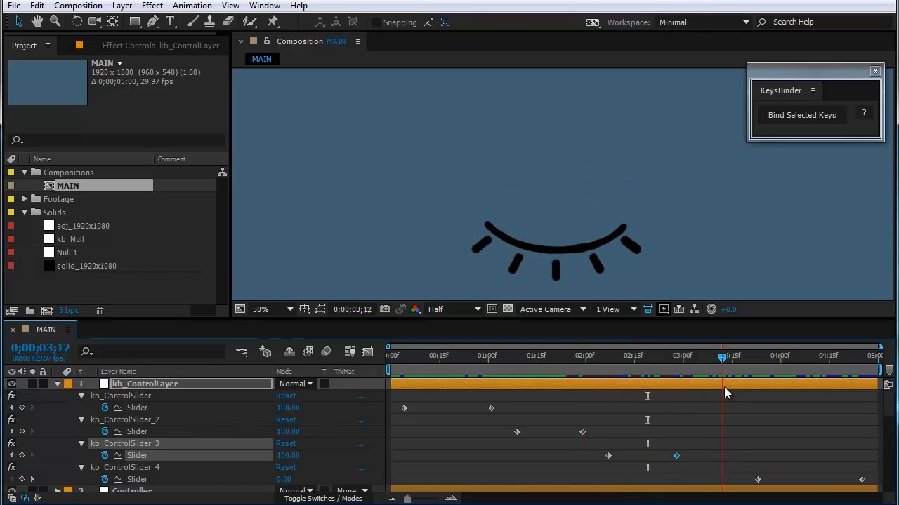
Step: Move kb_ControlSlider_2's keyframes to about 1;25 and 2;07 and scrub to check the eye opening
drag(583, 432, 601, 436)
drag(518, 432, 568, 433)
drag(557, 376, 578, 389)
Step: Move kb_ControlSlider's last keyframe to about 0;12 and scrub to 0;00;01;01 to check the faster eye appearance
drag(490, 408, 437, 412)
drag(408, 363, 456, 383)
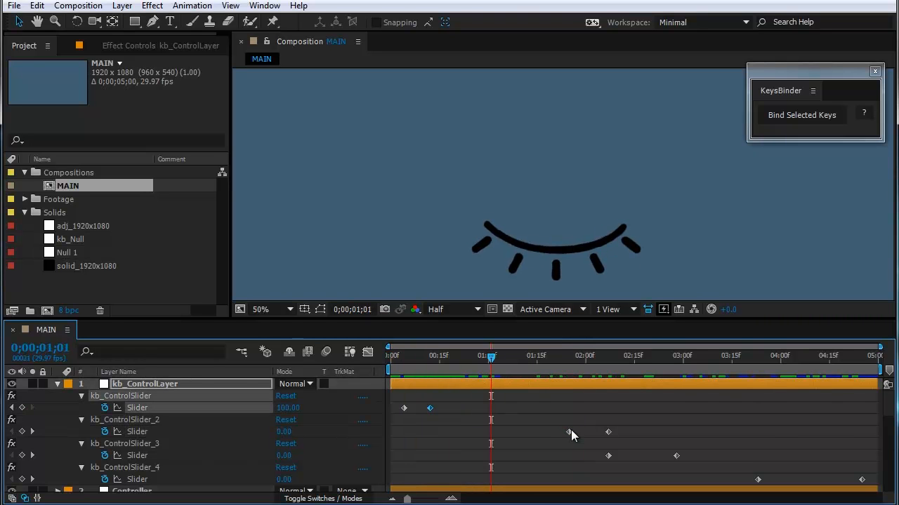
Step: Move kb_ControlSlider_2's first keyframe to about 0;17 and scrub to 0;00;02;06 to check the slower eye opening
drag(569, 432, 446, 434)
click(451, 360)
drag(450, 366, 605, 390)
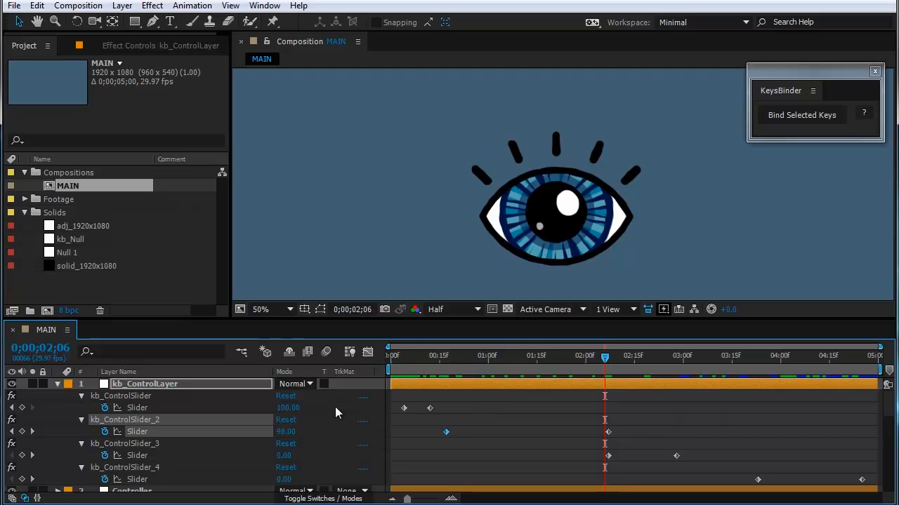
Step: Switch off the kb_BindKeys checkbox on kb_ControlLayer to unbind the keyframes from the sliders
drag(395, 404, 872, 490)
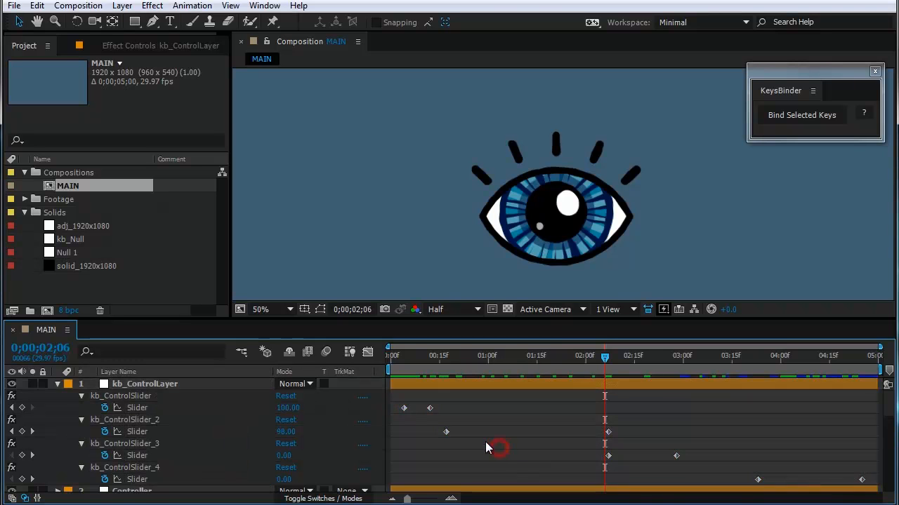
scroll(486, 441, down, 8)
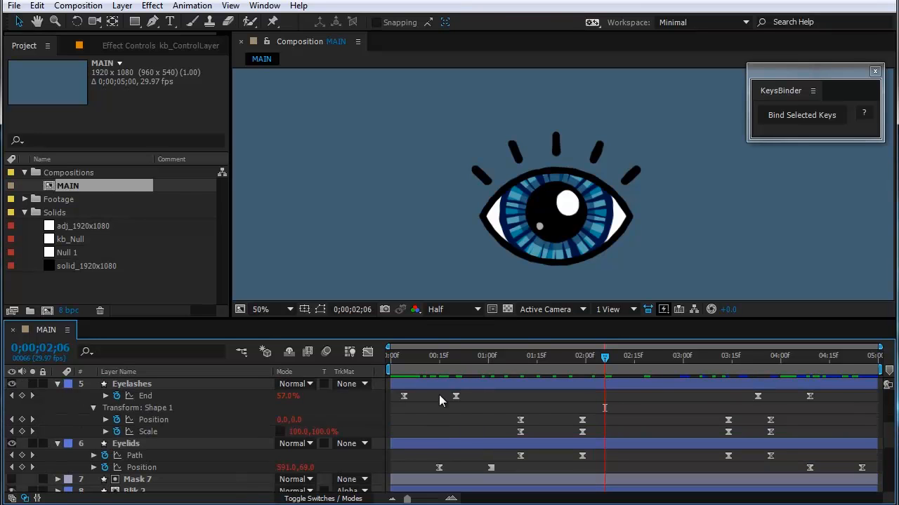
drag(583, 404, 435, 454)
scroll(435, 454, down, 3)
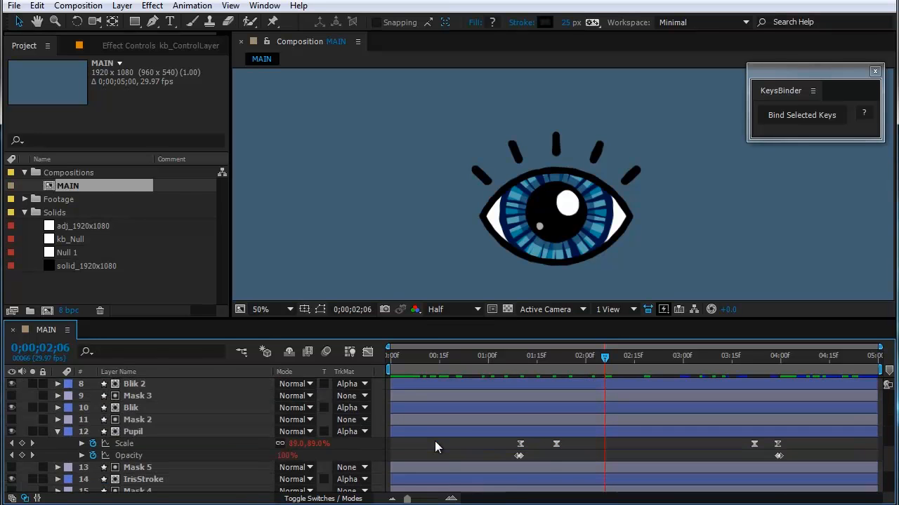
scroll(445, 455, up, 10)
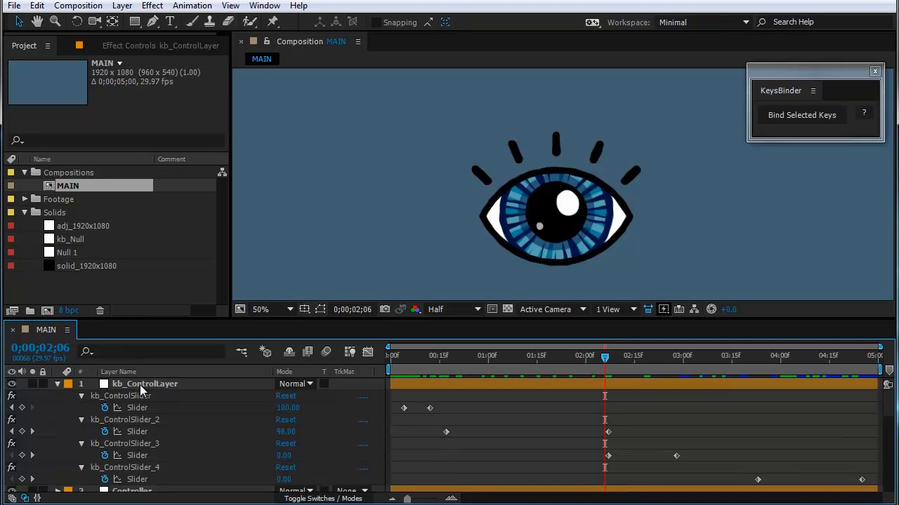
click(142, 384)
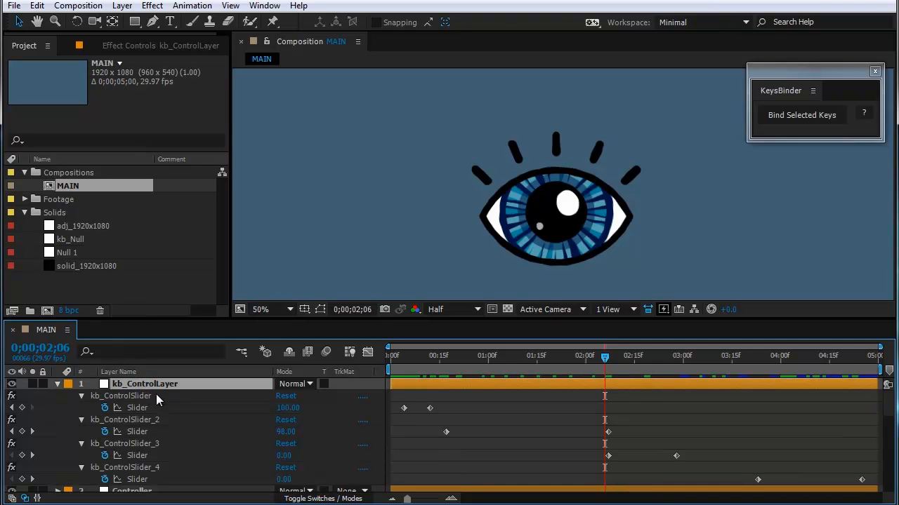
click(131, 45)
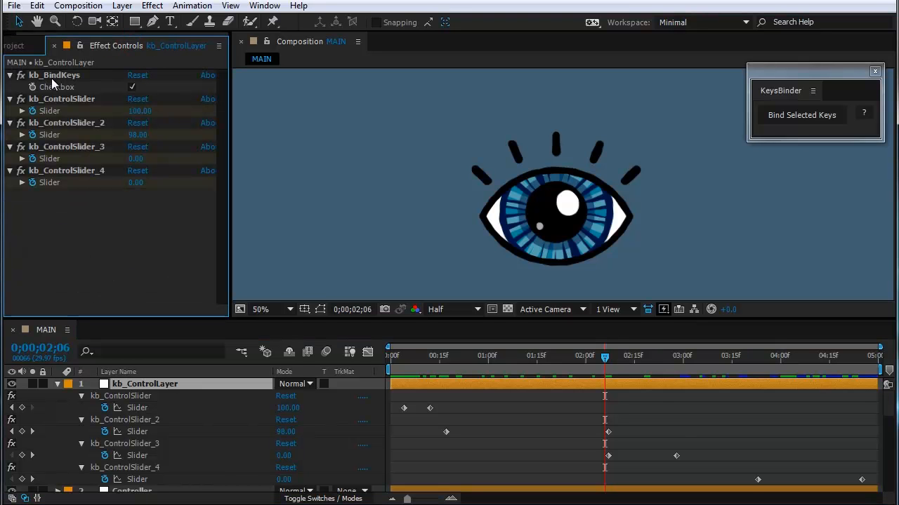
click(132, 87)
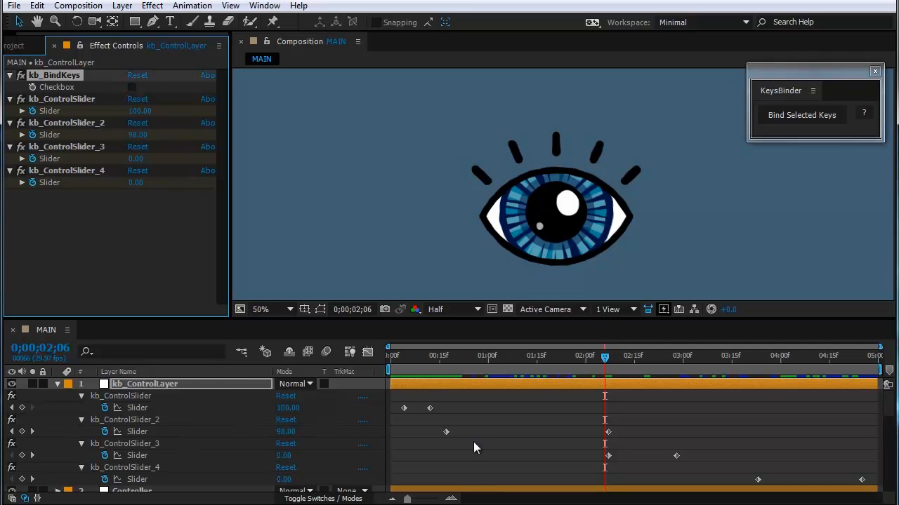
Step: Examine the original keyframes of the eye layers and scrub to 0;00;01;19 to check the animation with binding off
click(491, 440)
scroll(489, 435, down, 6)
scroll(491, 428, up, 2)
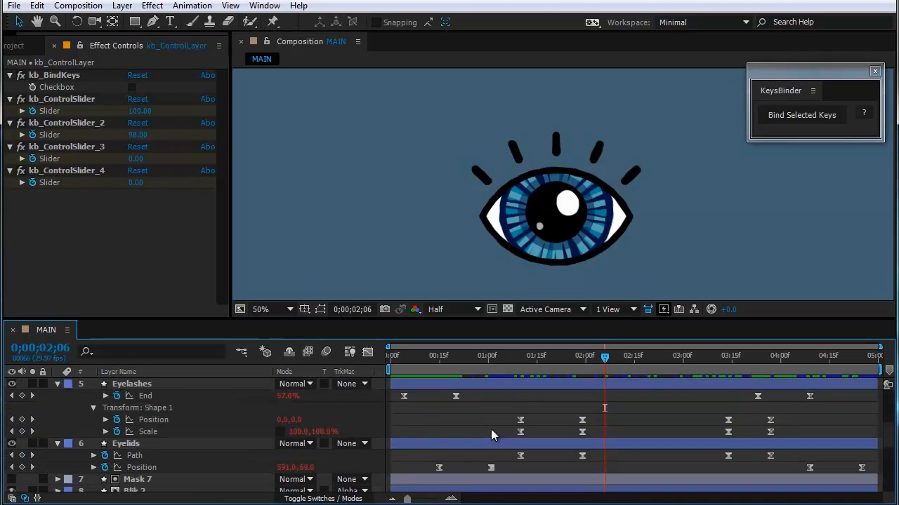
scroll(491, 429, down, 2)
scroll(491, 428, up, 2)
drag(421, 356, 524, 458)
click(478, 397)
click(415, 412)
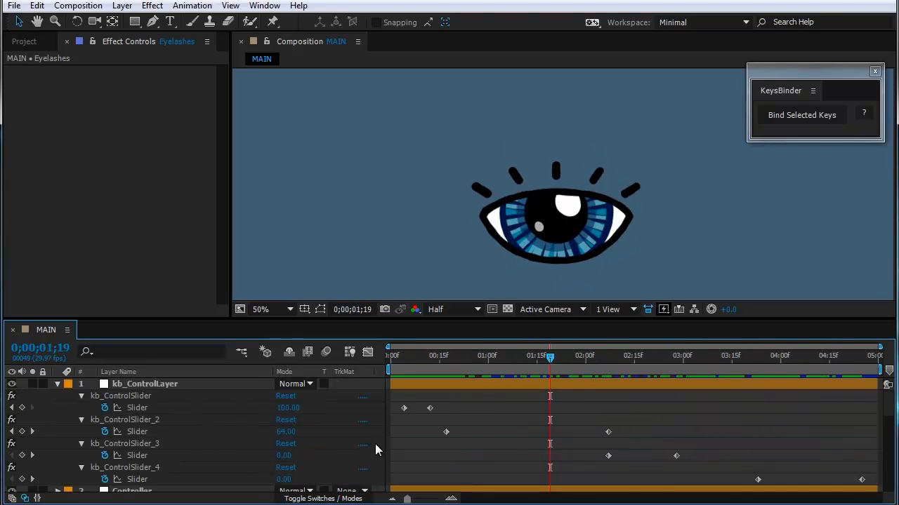
Step: Re-enable kb_BindKeys on kb_ControlLayer and scrub to 0;00;04;02 to check the slider-driven animation
click(150, 384)
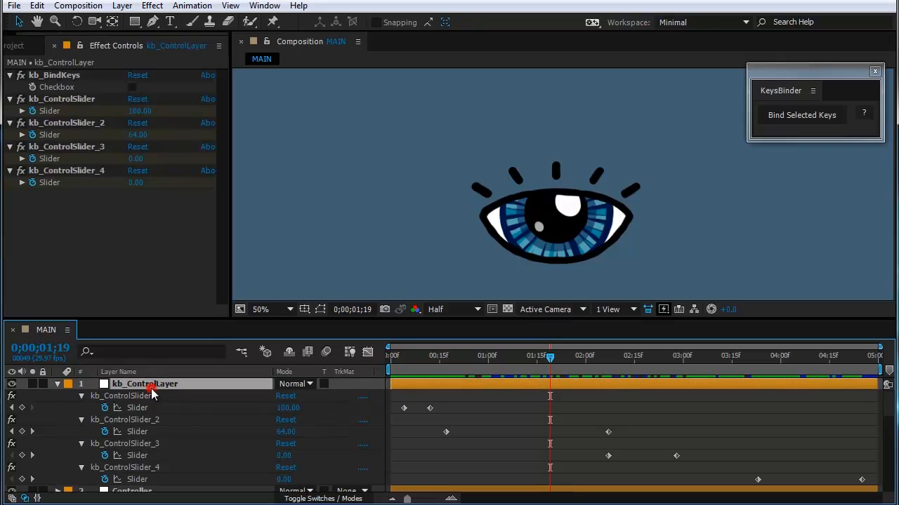
click(132, 86)
drag(546, 388, 670, 396)
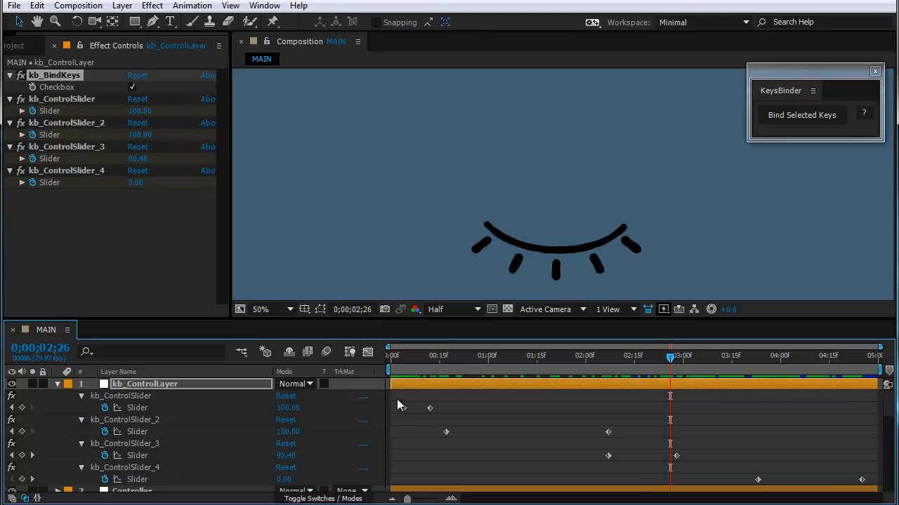
drag(396, 399, 874, 492)
drag(670, 360, 786, 411)
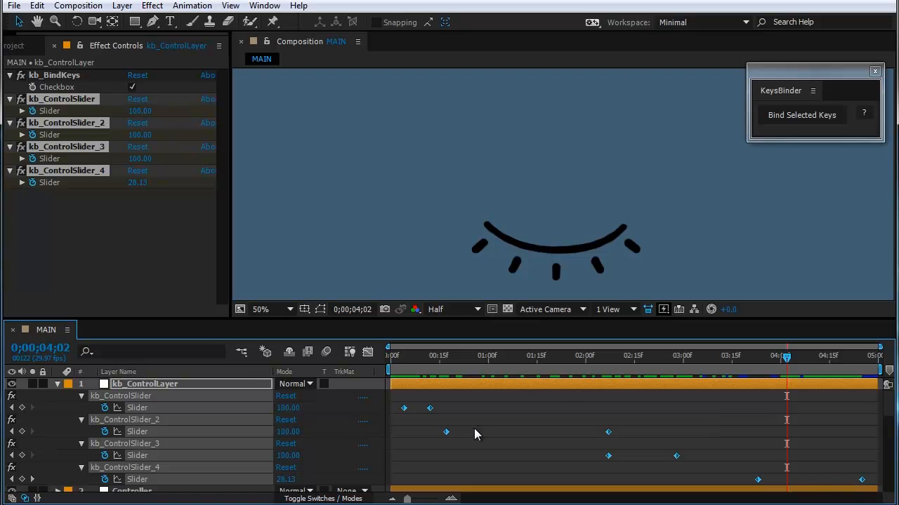
Step: Maximize the timeline and inspect the KeysBinder expression on the Eyelashes layer's End property
key(grave)
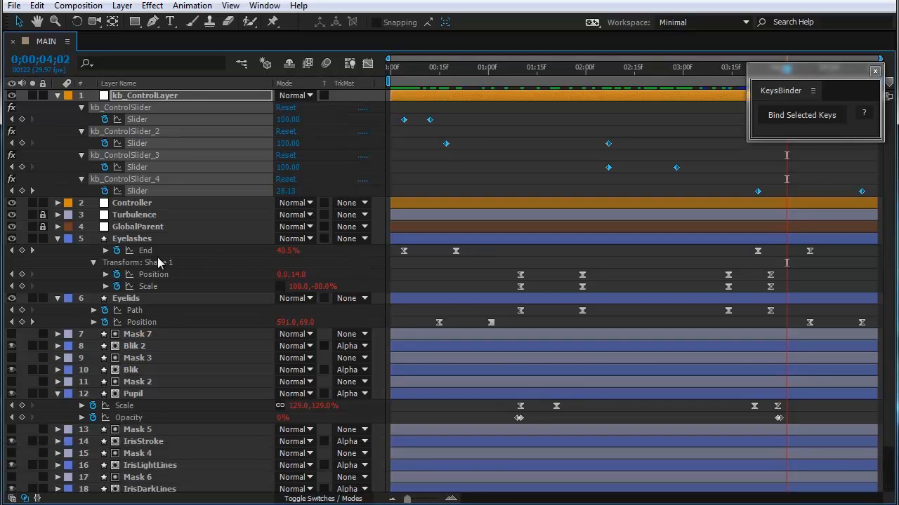
click(105, 252)
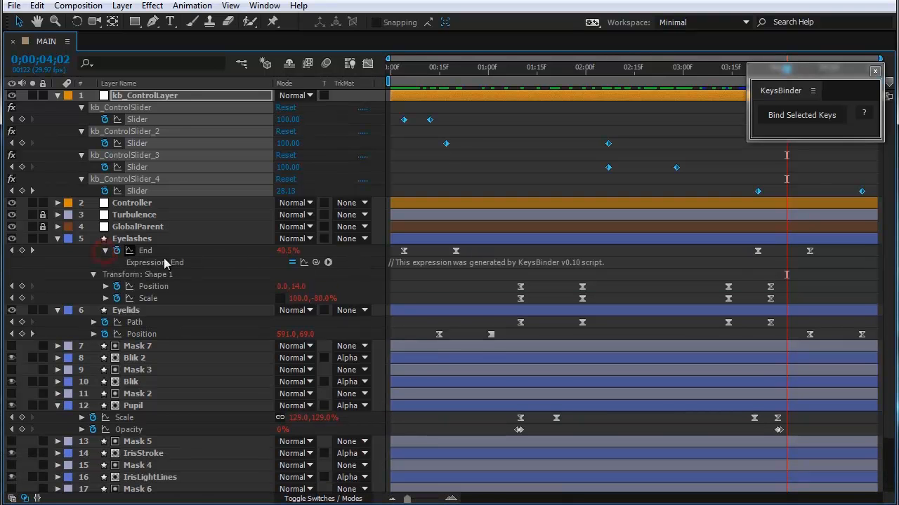
click(105, 251)
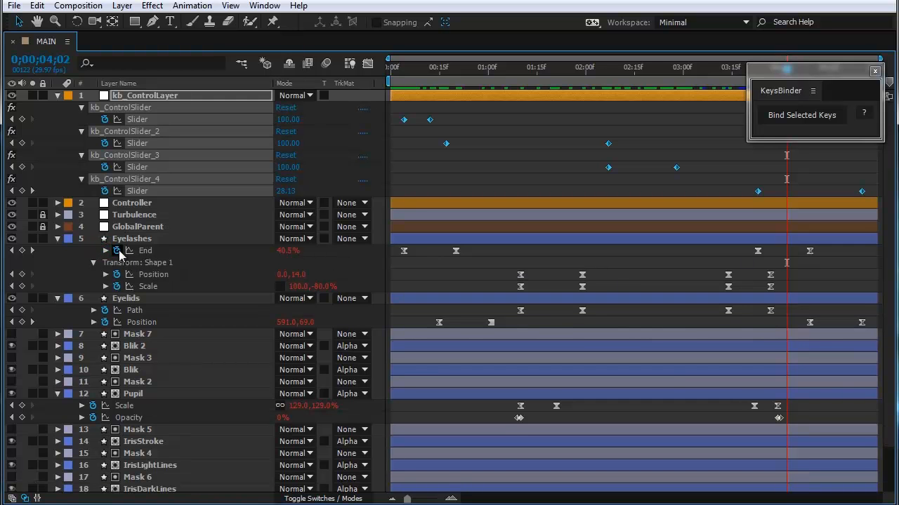
Step: Remove the expressions from the Eyelashes End, Position and Scale, Eyelids Path and Position, and Pupil Scale and Opacity, and delete kb_ControlLayer
key(alt)
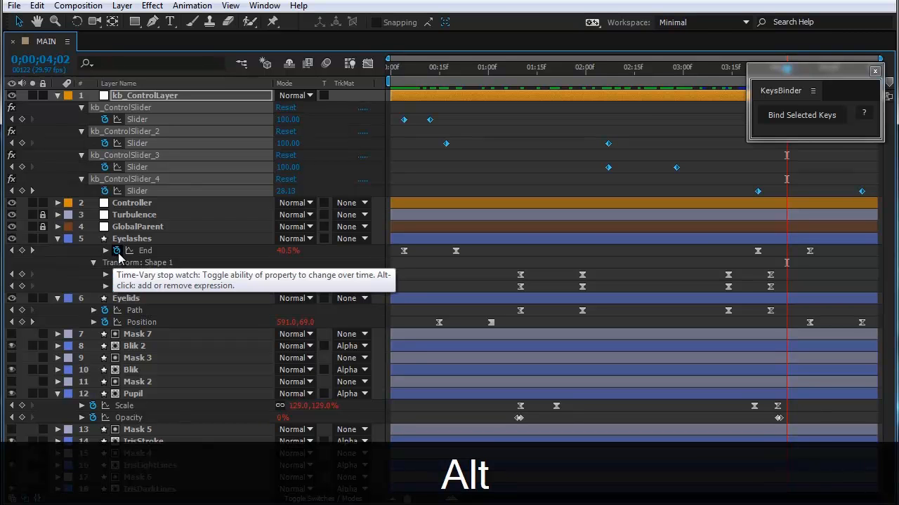
alt+click(117, 252)
alt+click(118, 276)
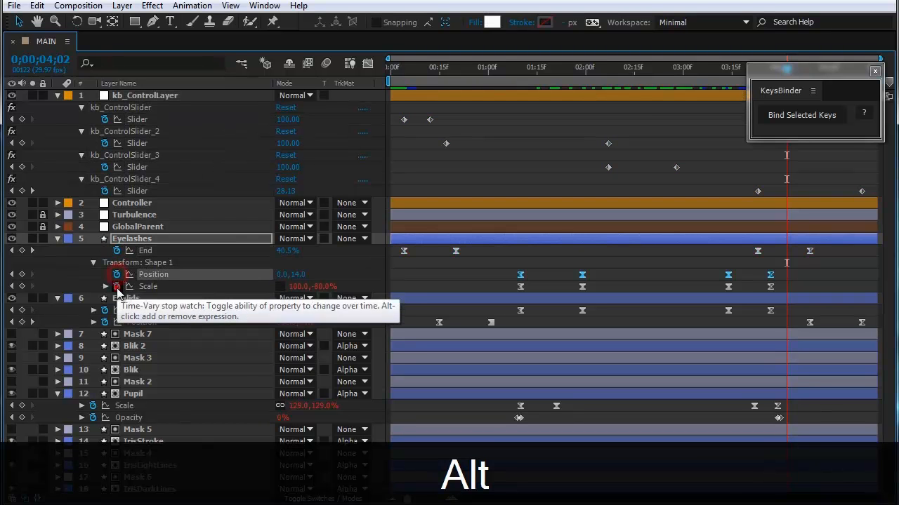
alt+click(116, 287)
alt+click(105, 310)
alt+click(104, 322)
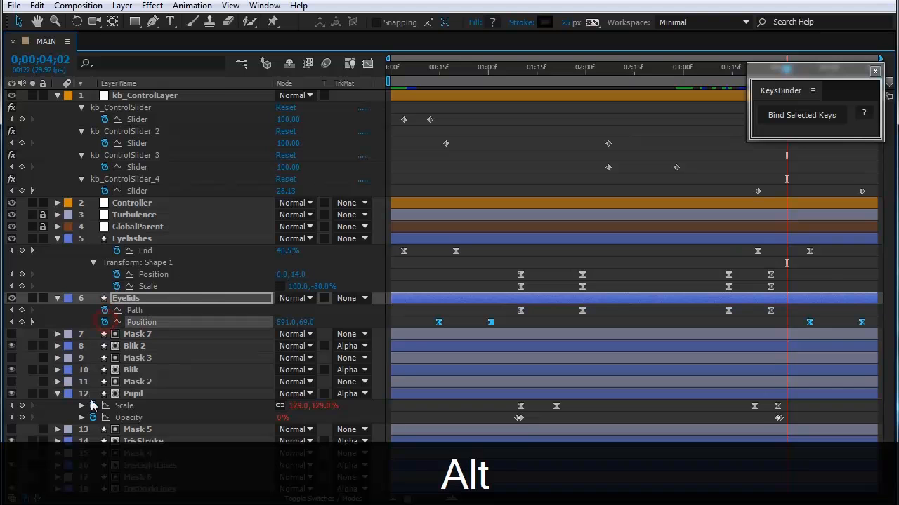
alt+click(92, 406)
alt+click(93, 417)
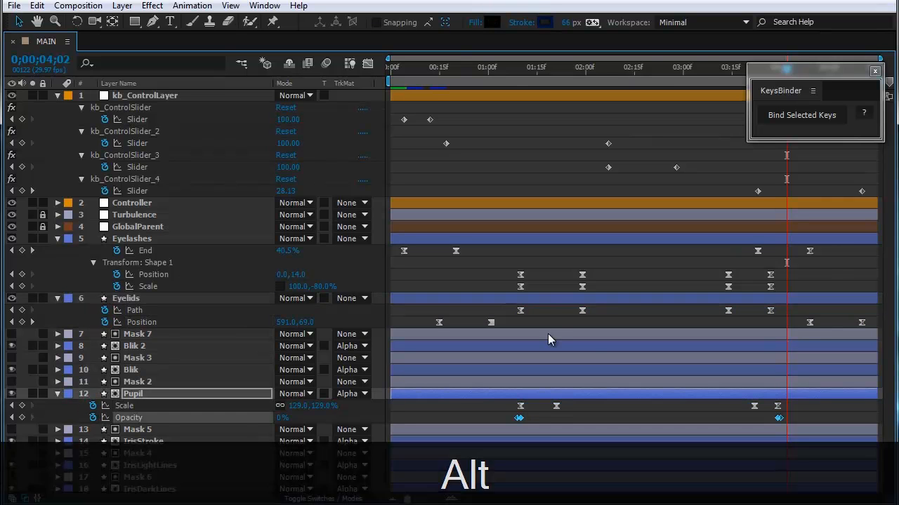
click(142, 96)
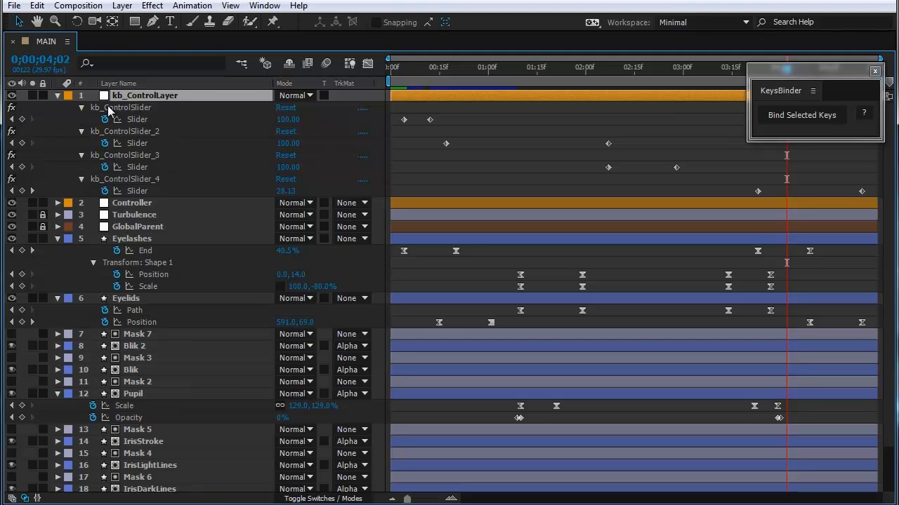
key(Delete)
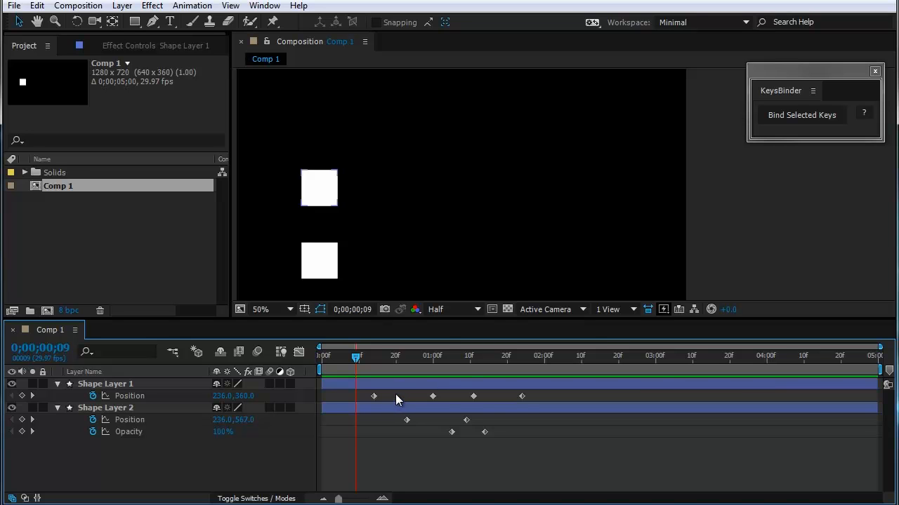
Step: Try to bind only the first Position keyframe of Shape Layer 1 and dismiss the script alert
click(374, 396)
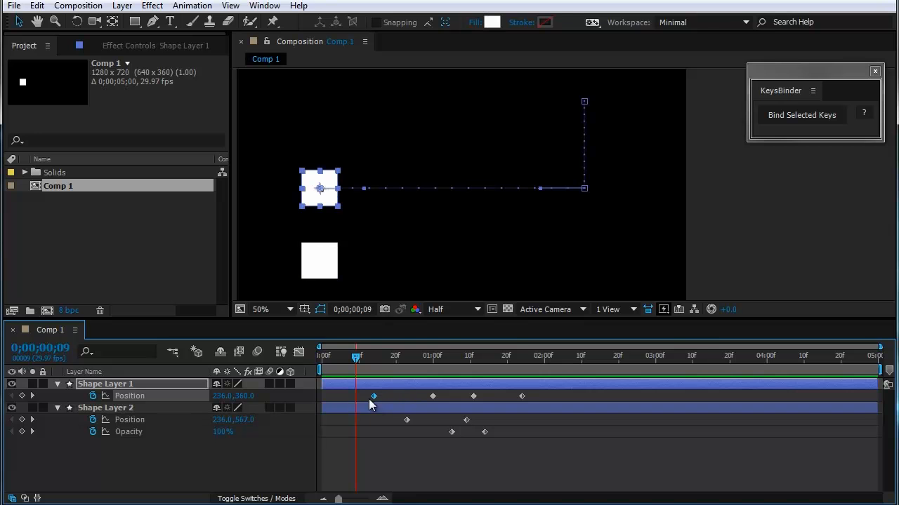
click(773, 114)
click(770, 115)
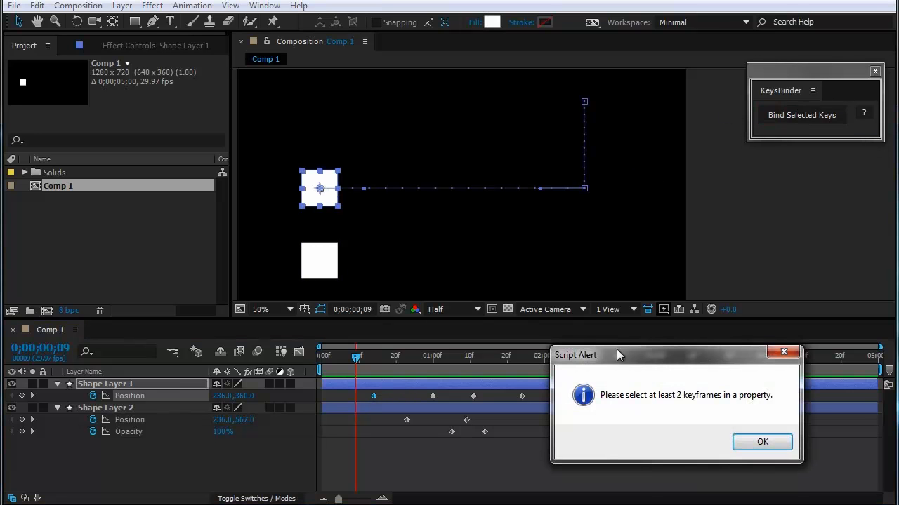
drag(618, 353, 441, 218)
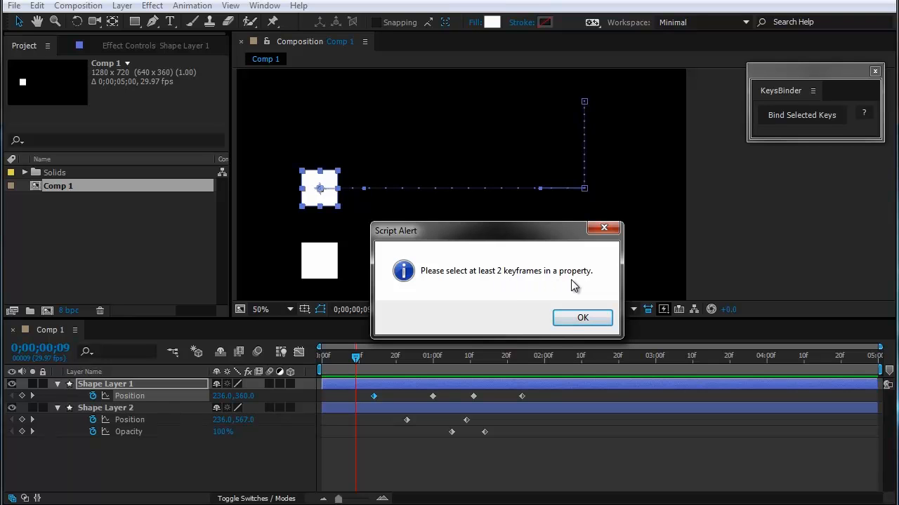
click(581, 318)
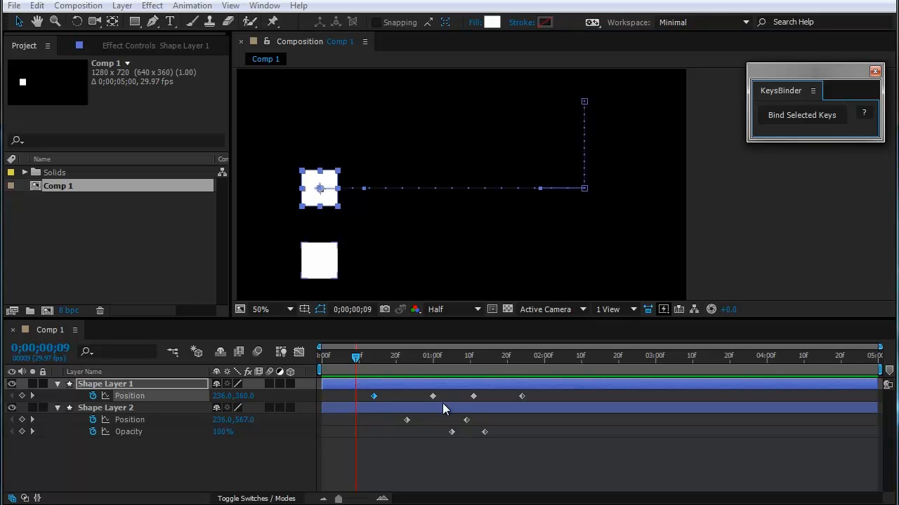
Step: Bind the first three Position keyframes of Shape Layer 1 together with the first Position keyframe of Shape Layer 2
click(448, 398)
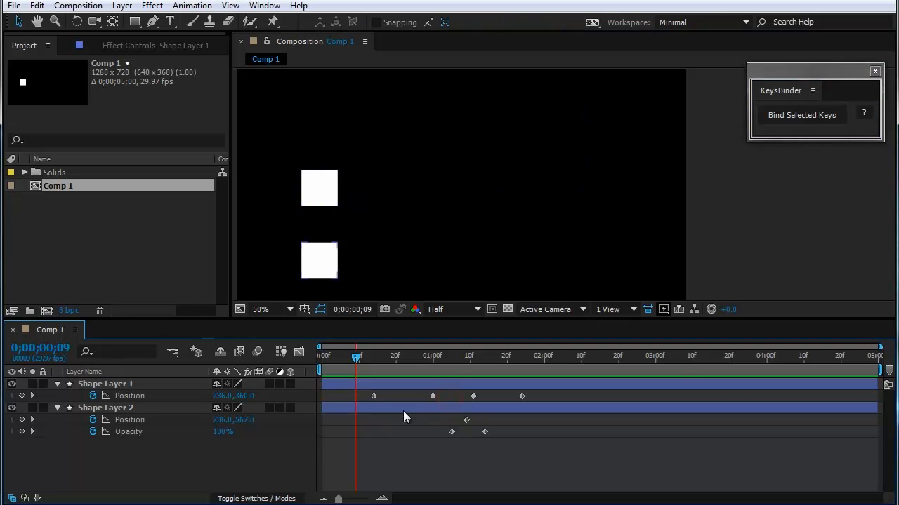
drag(348, 397, 455, 410)
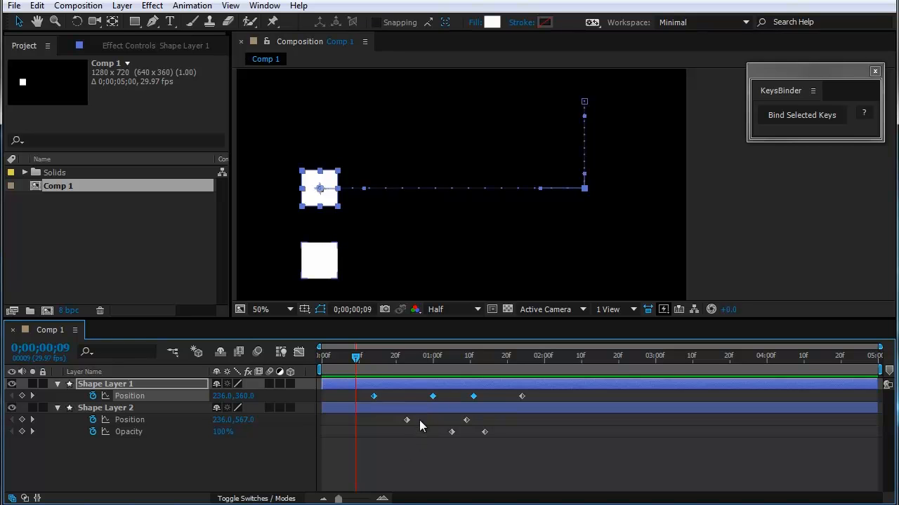
drag(419, 420, 403, 427)
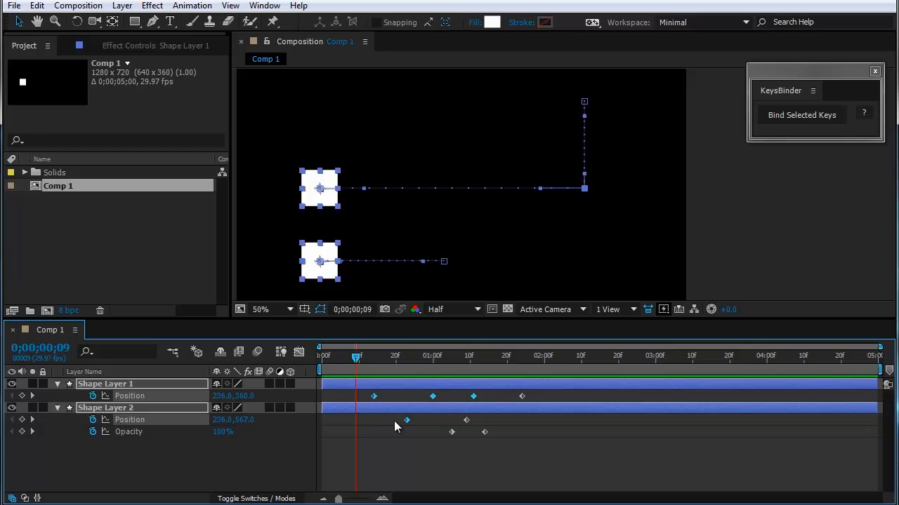
click(783, 118)
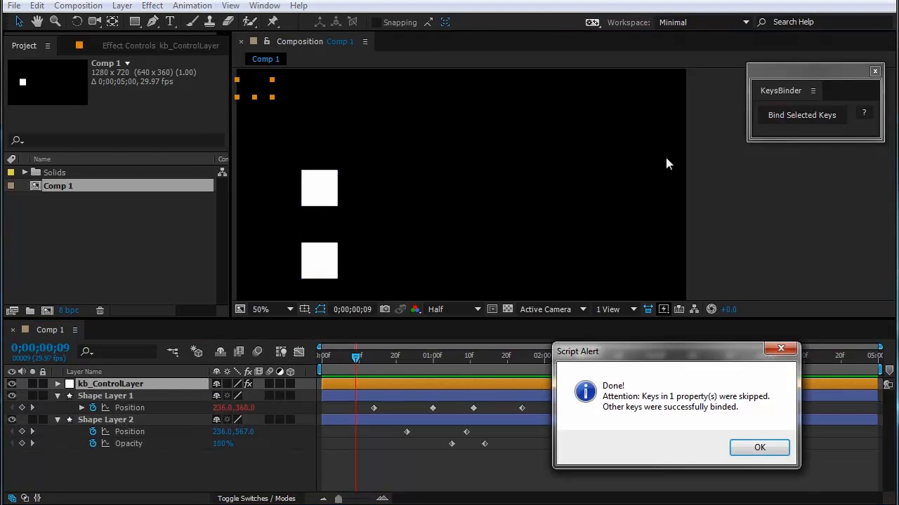
drag(686, 357, 569, 223)
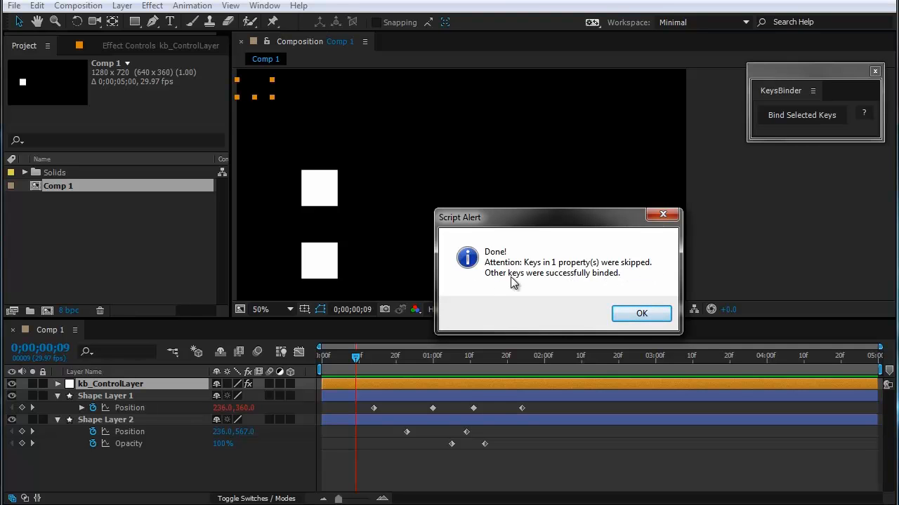
click(632, 313)
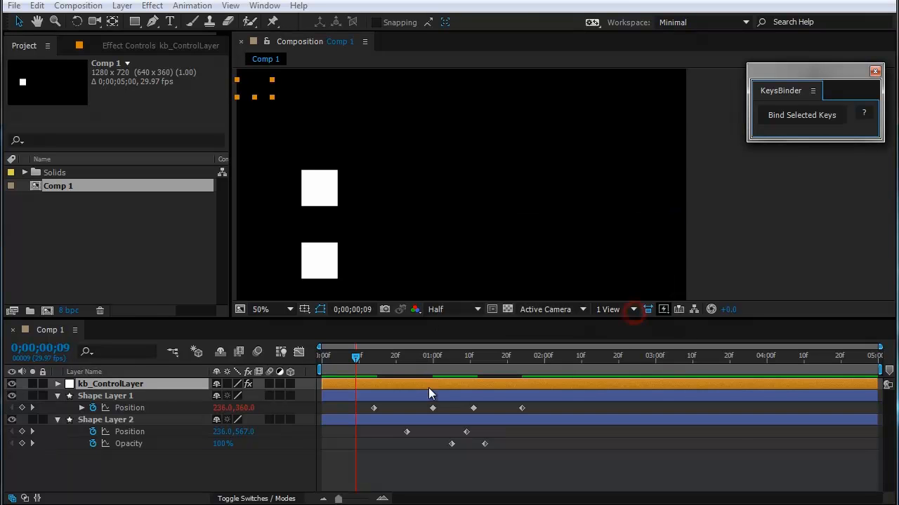
Step: Review the three bound Position keyframes on Shape Layer 1 and the single skipped Position keyframe on Shape Layer 2
click(186, 458)
click(474, 408)
drag(450, 418, 353, 415)
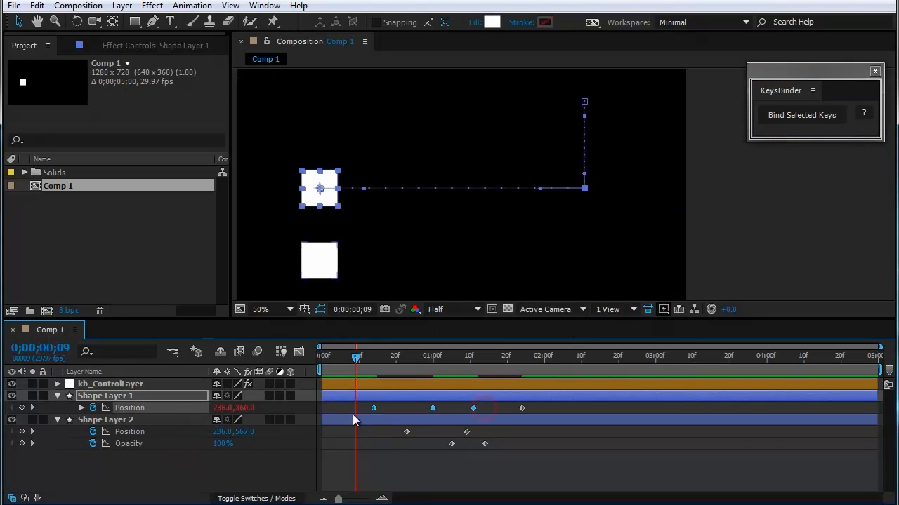
click(388, 445)
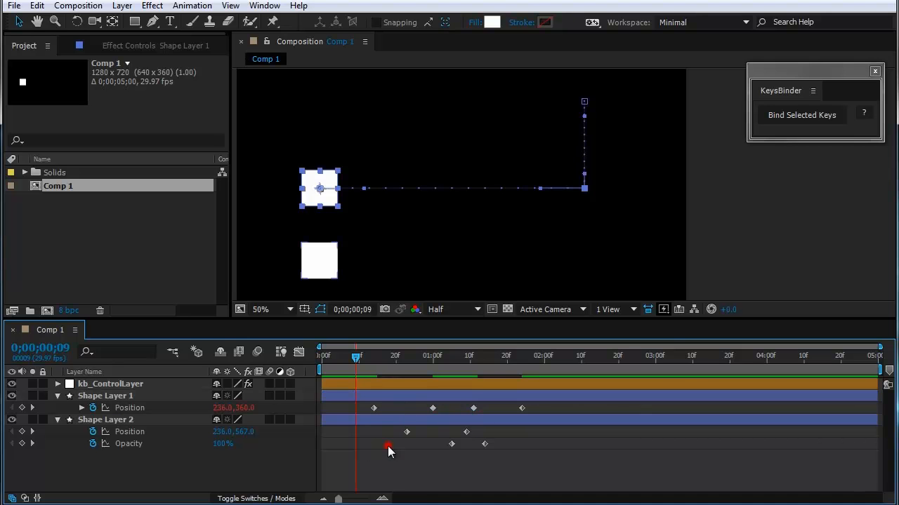
click(407, 431)
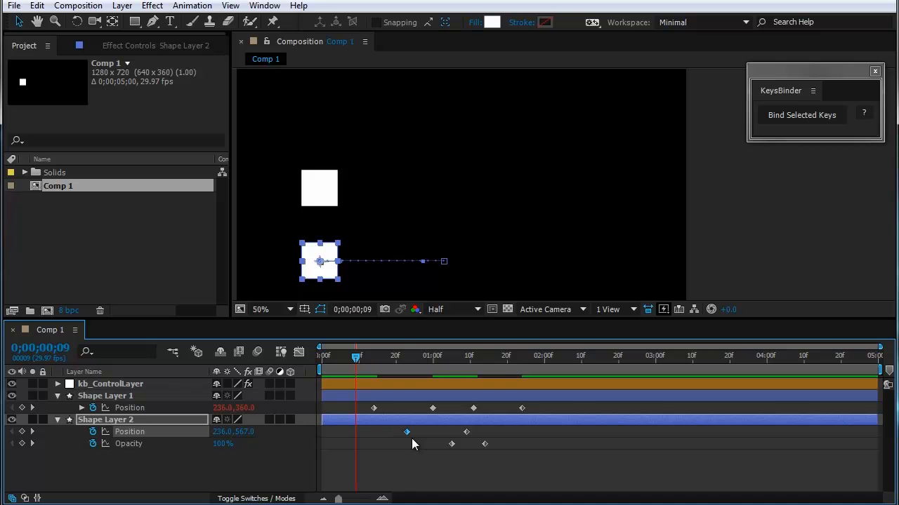
Step: Undo the last keyframe binding and clear the keyframe selection on both shape layers
click(481, 432)
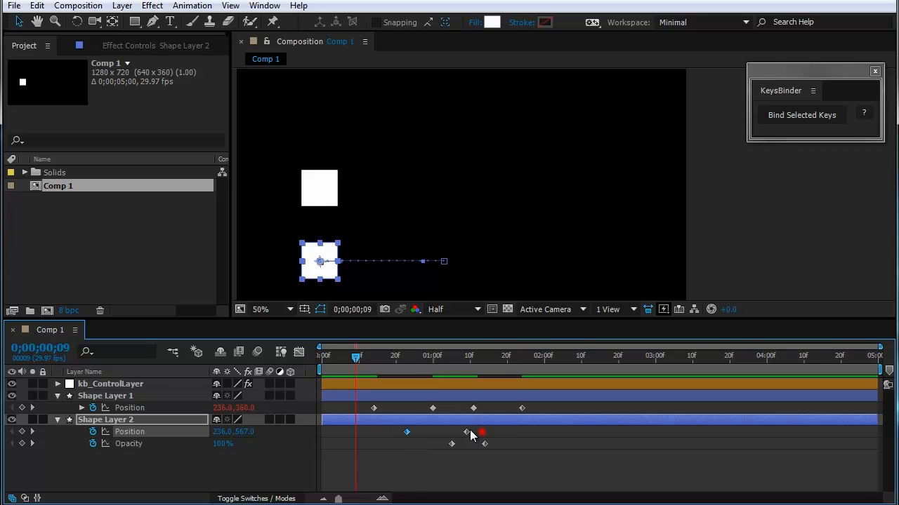
click(401, 447)
drag(479, 431, 388, 433)
click(383, 451)
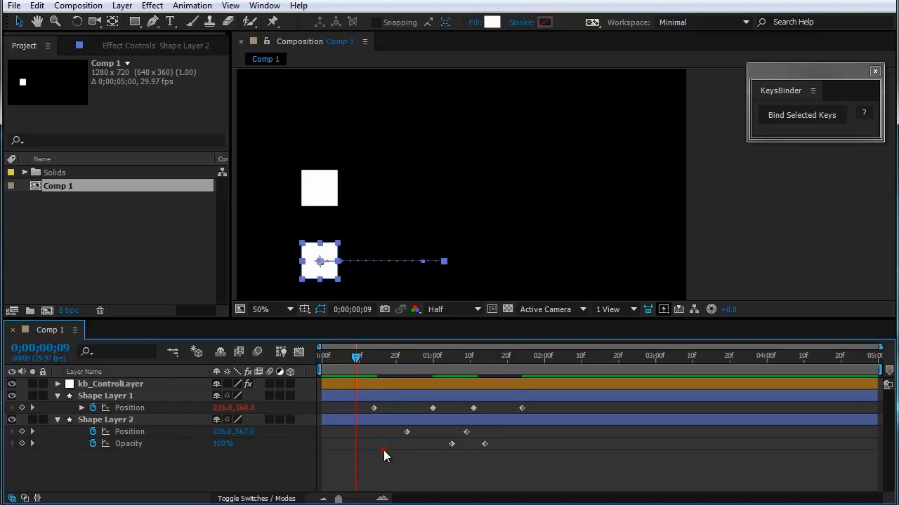
key(ctrl+z)
key(ctrl+z)
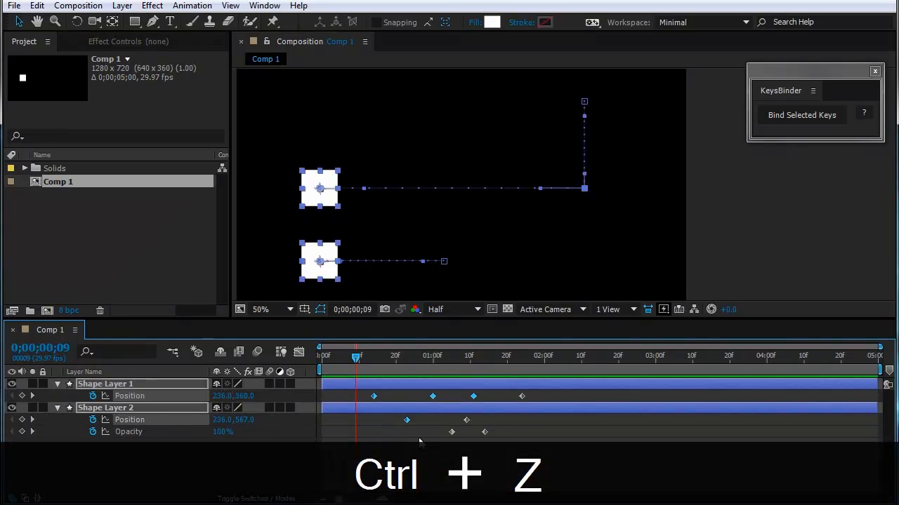
click(420, 446)
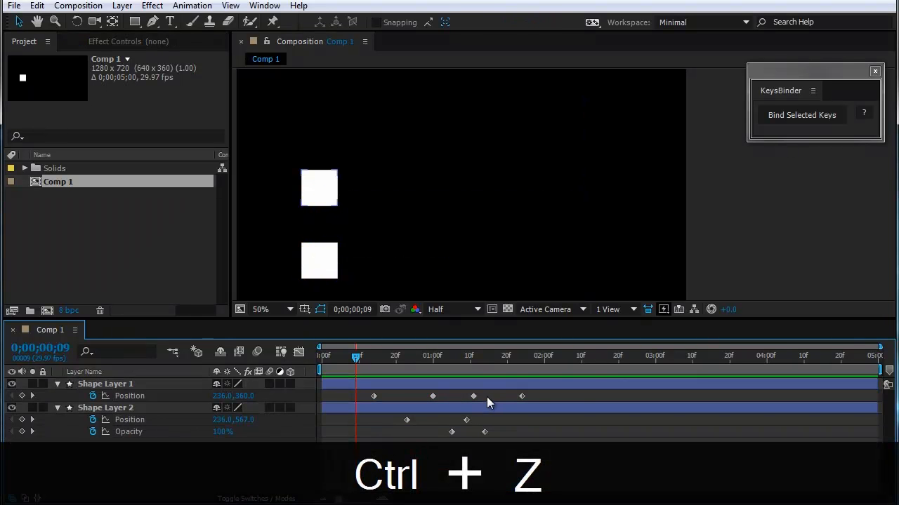
Step: Bind the second and third Position keyframes of Shape Layer 1 with Shape Layer 2's first Position and second Opacity keyframes, and undo the binding
drag(486, 396, 393, 448)
drag(507, 434, 470, 450)
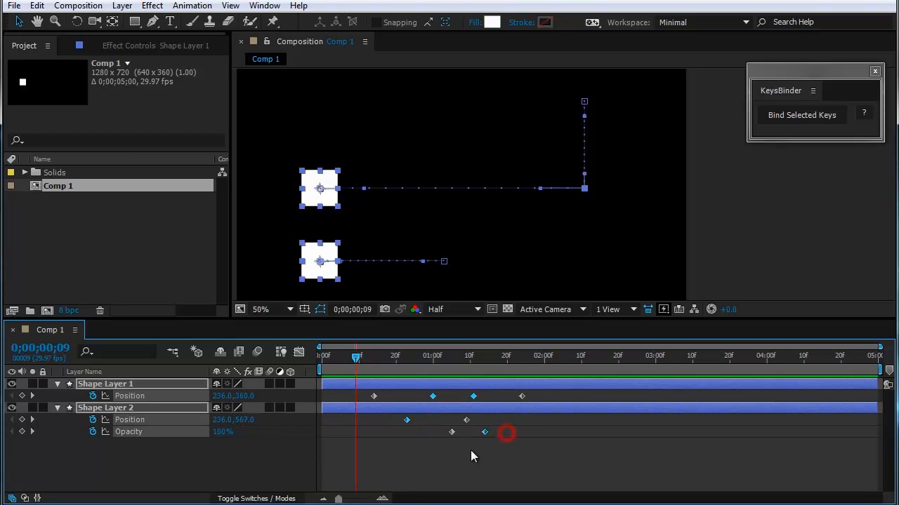
click(801, 116)
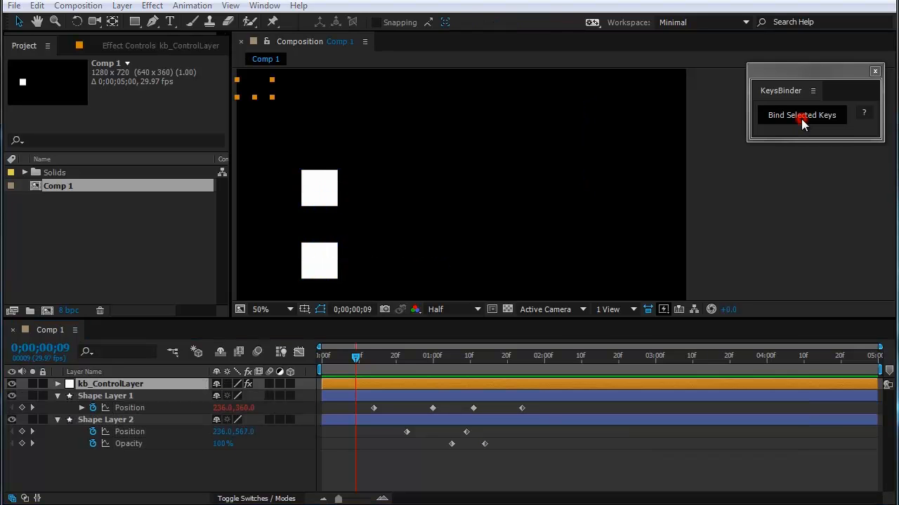
drag(653, 349, 556, 214)
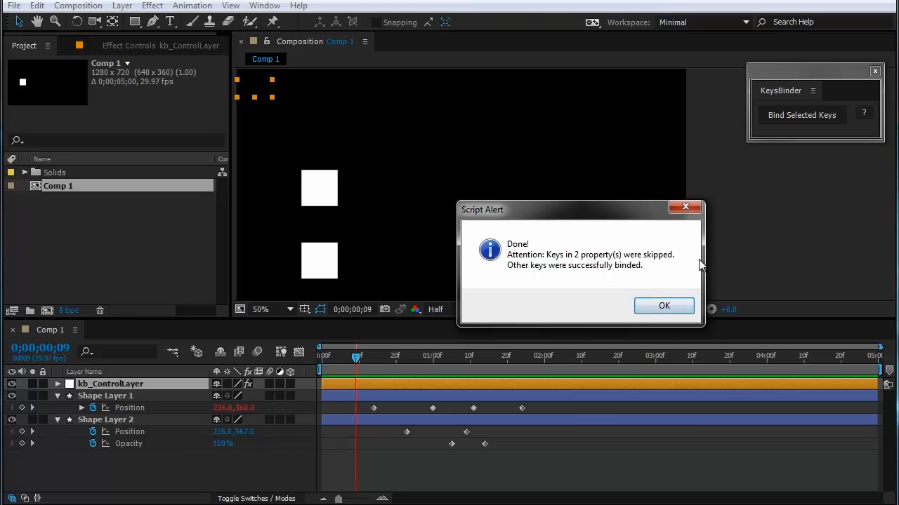
click(665, 304)
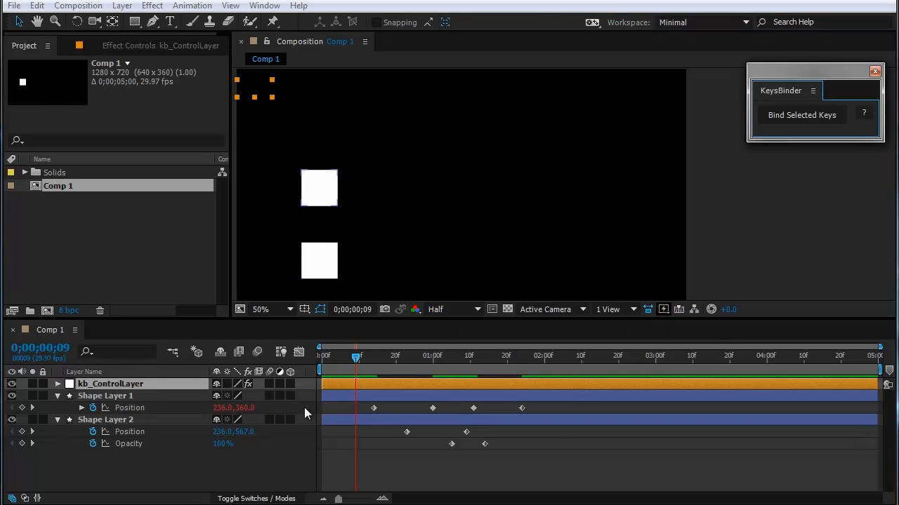
drag(411, 402, 477, 412)
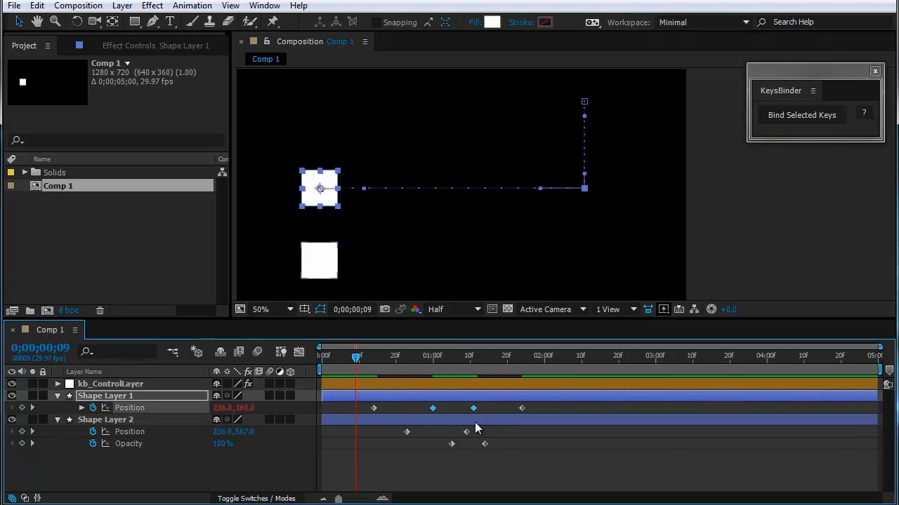
key(ctrl+z)
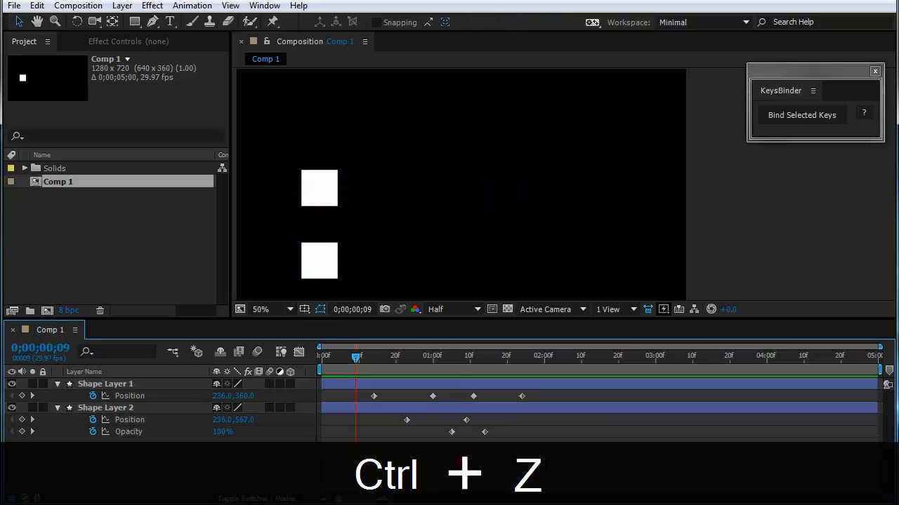
Step: Try to bind one keyframe per property: Shape Layer 1's second Position, Shape Layer 2's first Position and second Opacity; dismiss the alert
click(433, 396)
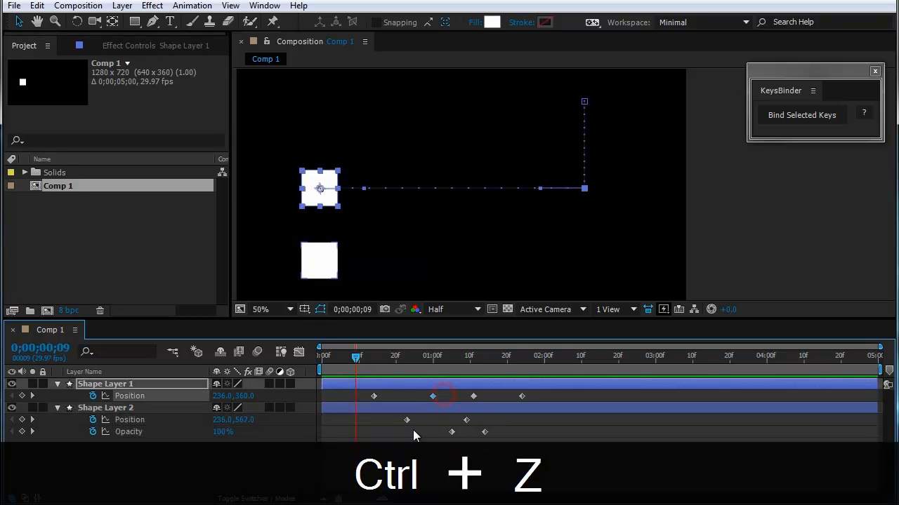
shift+click(406, 420)
shift+click(485, 431)
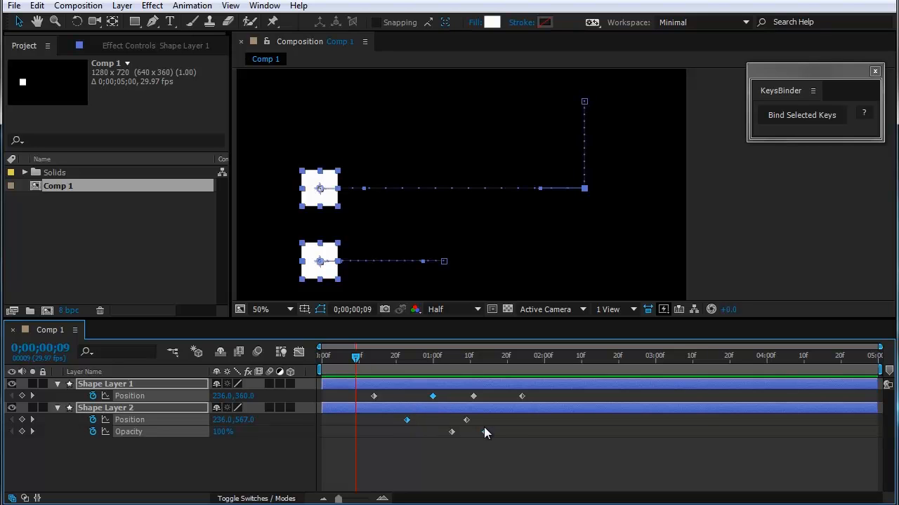
click(795, 119)
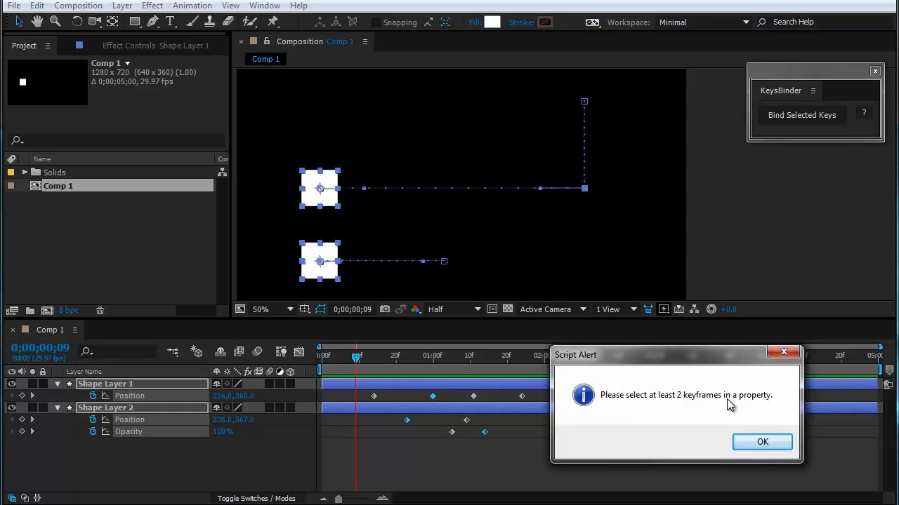
click(761, 442)
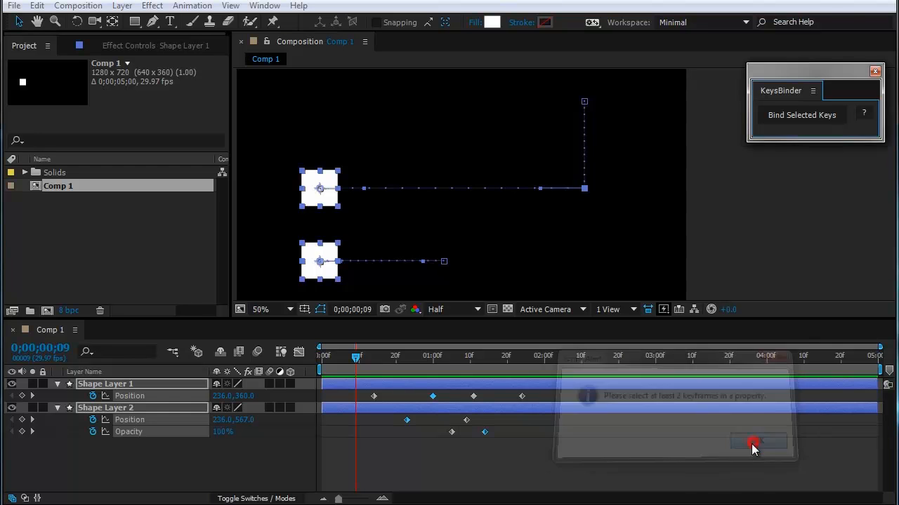
click(662, 456)
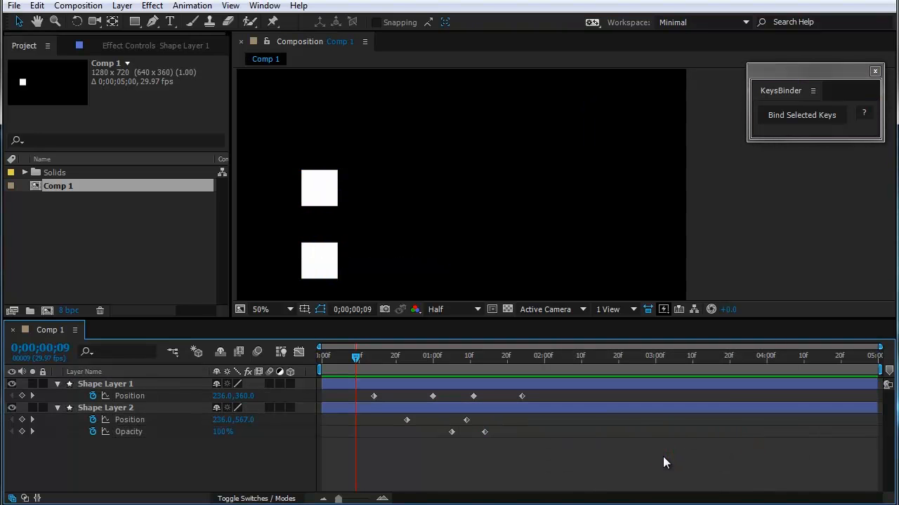
click(584, 430)
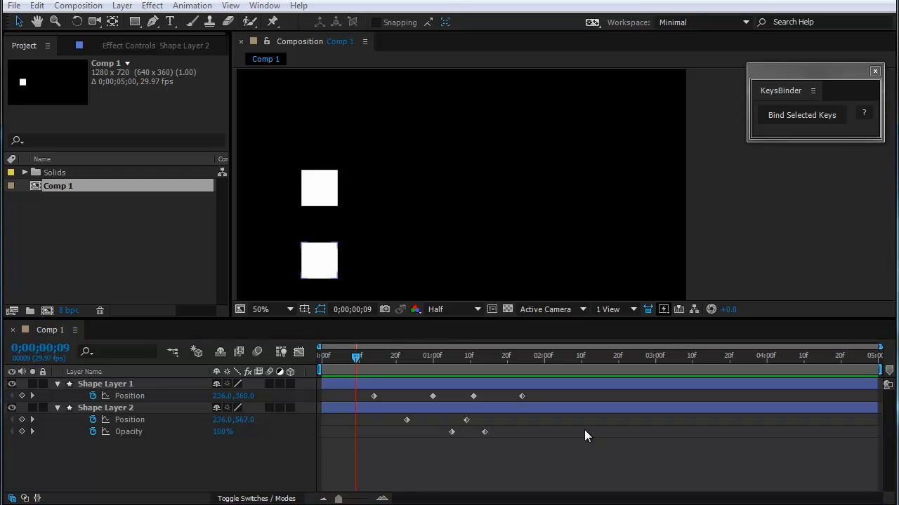
Step: Hide Shape Layer 1 and bind all Position and Opacity keyframes of Shape Layer 2
click(11, 384)
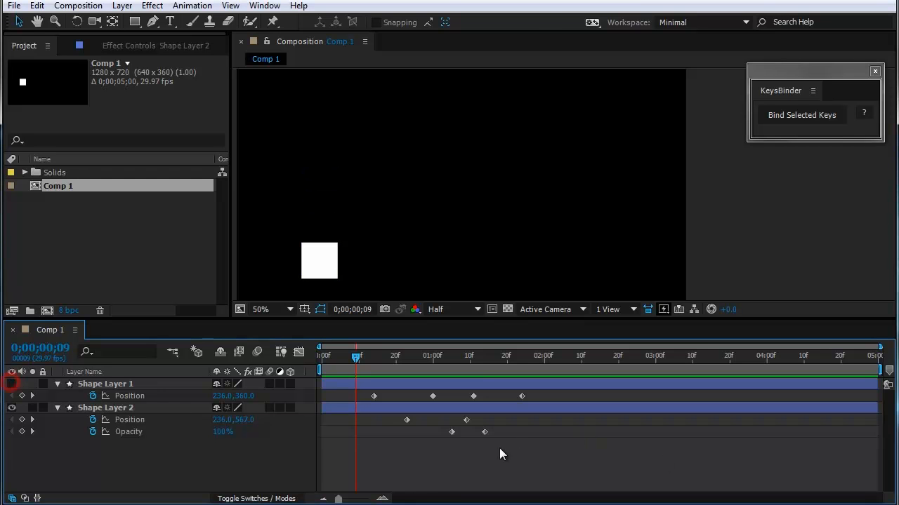
drag(513, 445, 398, 415)
click(777, 115)
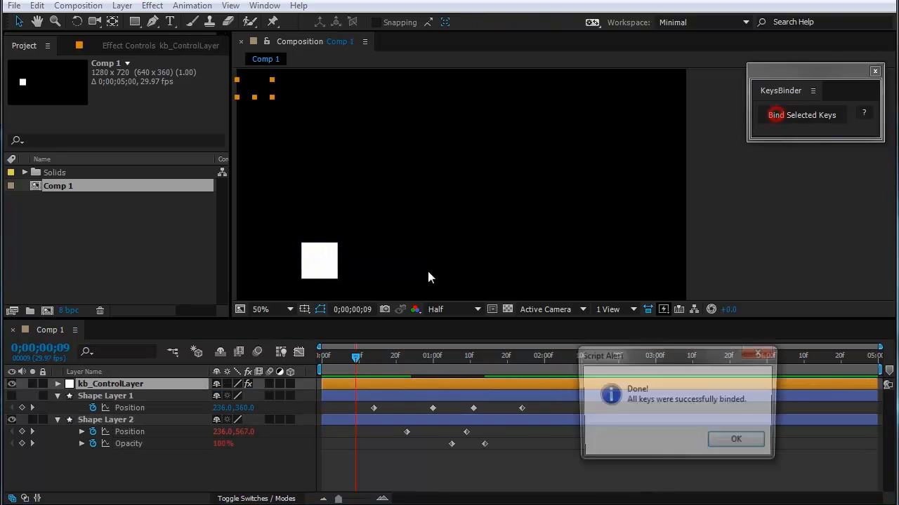
click(714, 447)
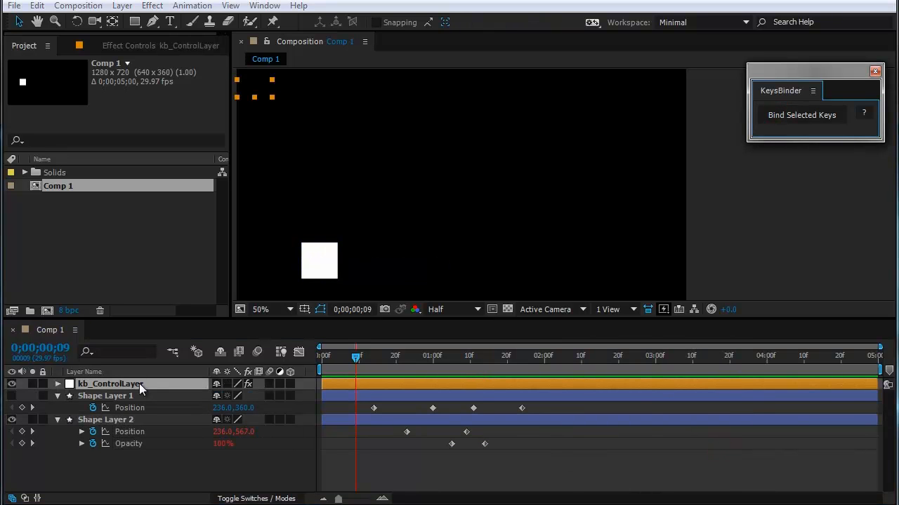
Step: Reveal the keyframed slider on kb_ControlLayer and shift both its keyframes so the first sits at 0;00;01;27
key(u)
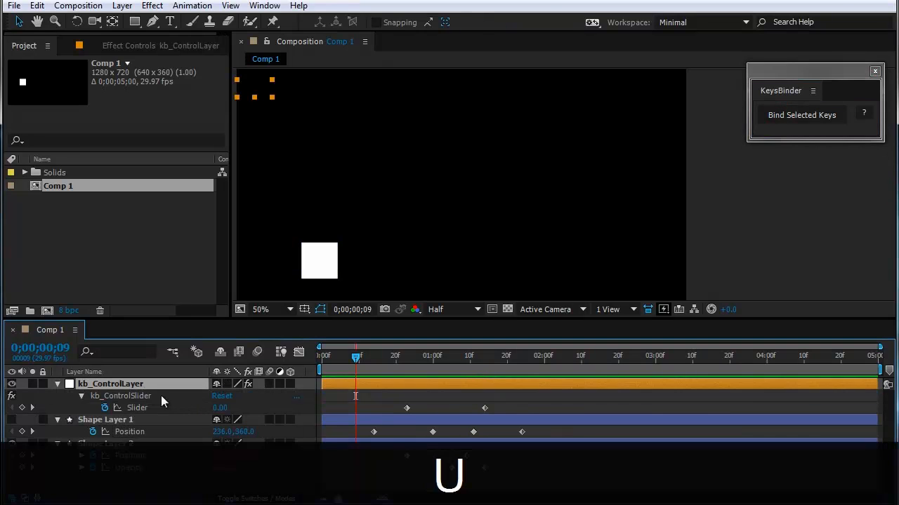
drag(509, 407, 475, 407)
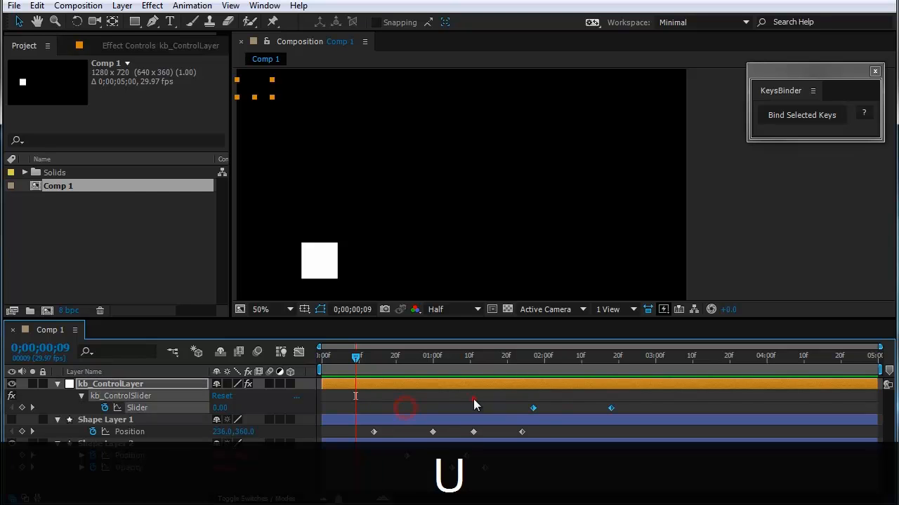
drag(548, 368, 532, 386)
Step: Add an extra slider keyframe between the two existing ones and delete it together with the last slider keyframe
click(21, 408)
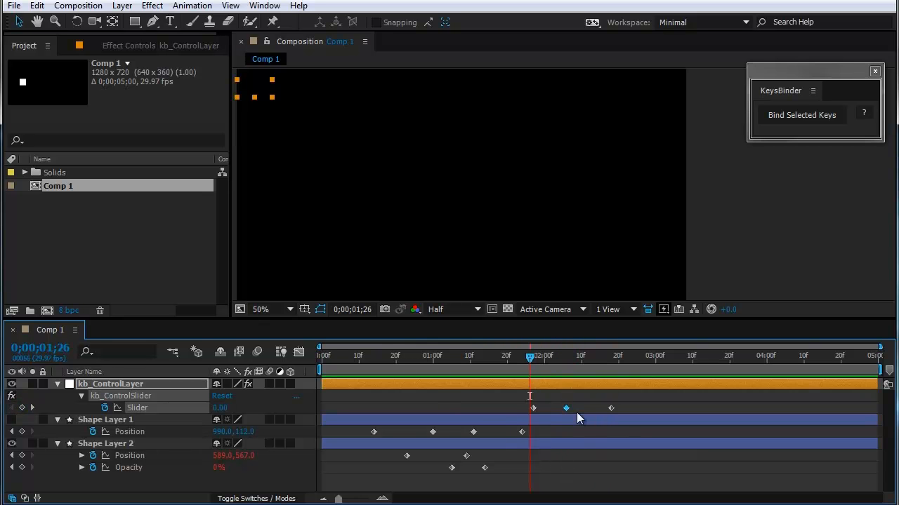
click(578, 410)
drag(534, 355, 568, 406)
drag(631, 407, 558, 412)
key(Delete)
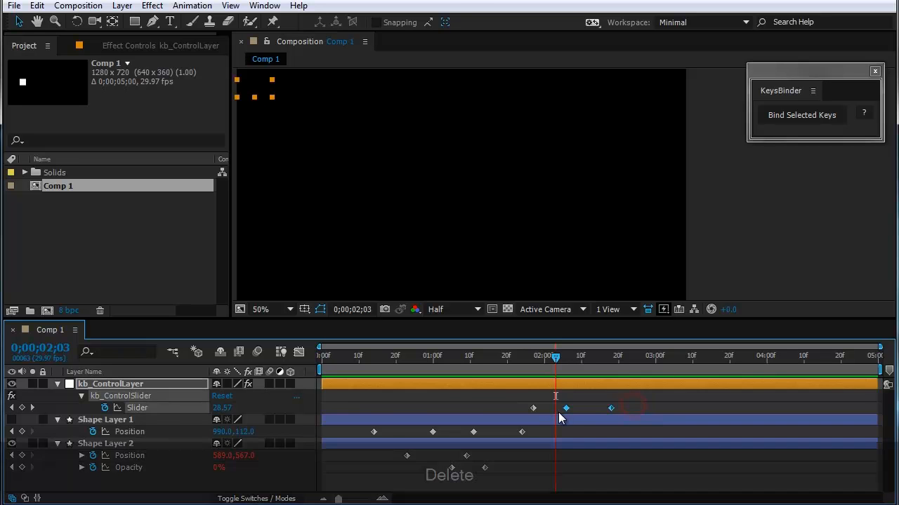
Step: Add a new kb_ControlSlider keyframe at 0;00;02;20
drag(544, 371, 570, 390)
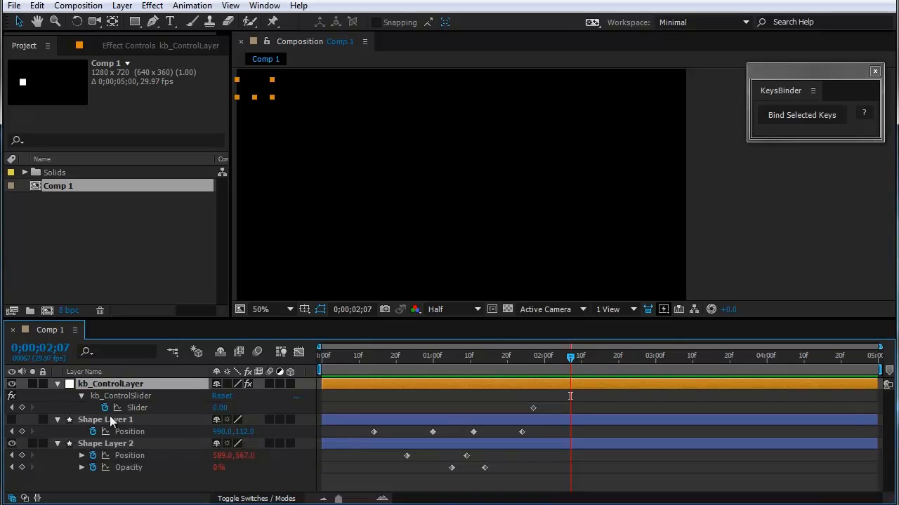
click(22, 408)
drag(573, 369, 555, 427)
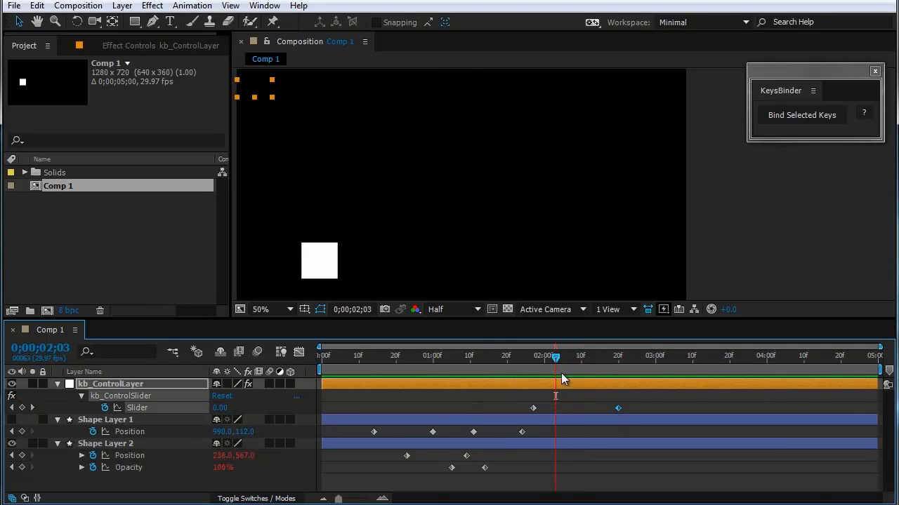
Step: Scrub between the two slider keyframes and check the slider value at each one
drag(554, 355, 540, 356)
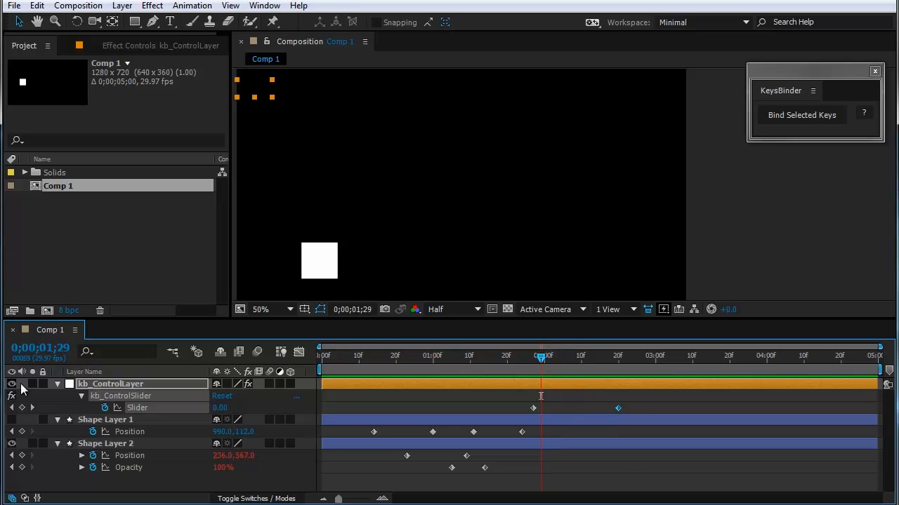
click(32, 408)
click(220, 408)
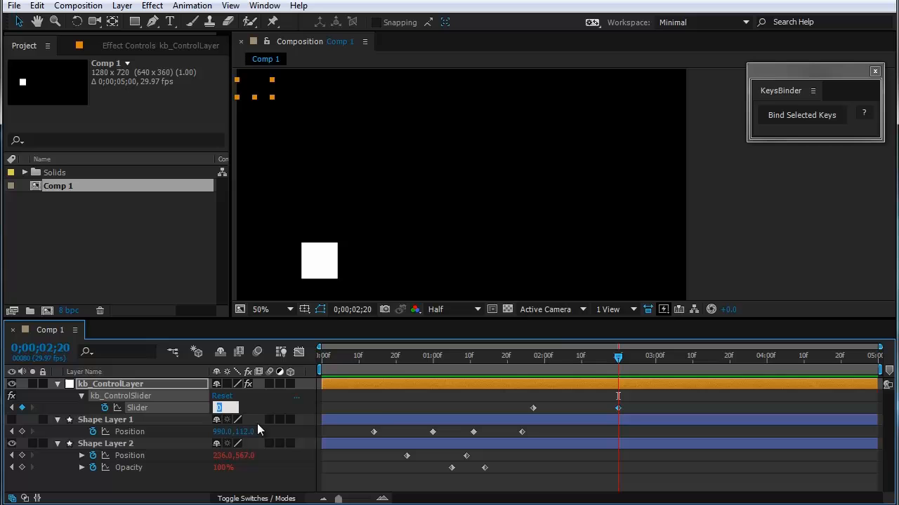
click(378, 403)
drag(505, 357, 526, 377)
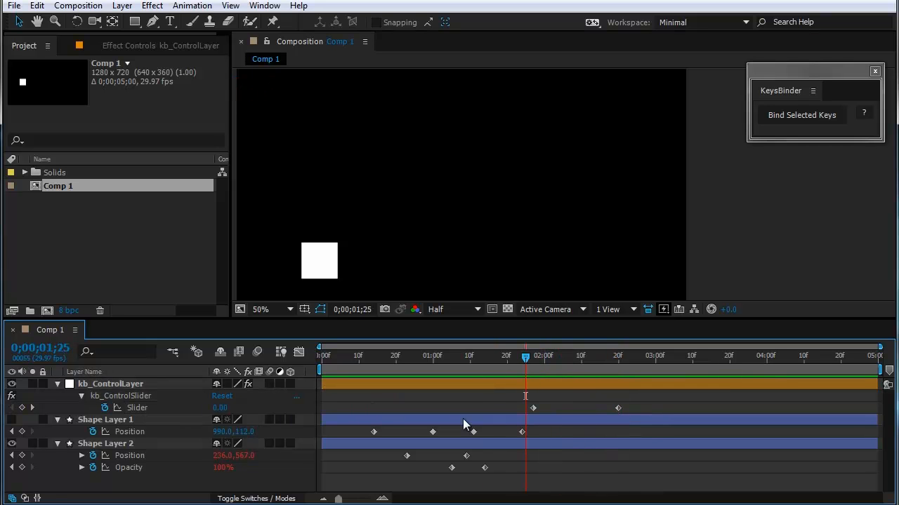
drag(583, 362, 615, 370)
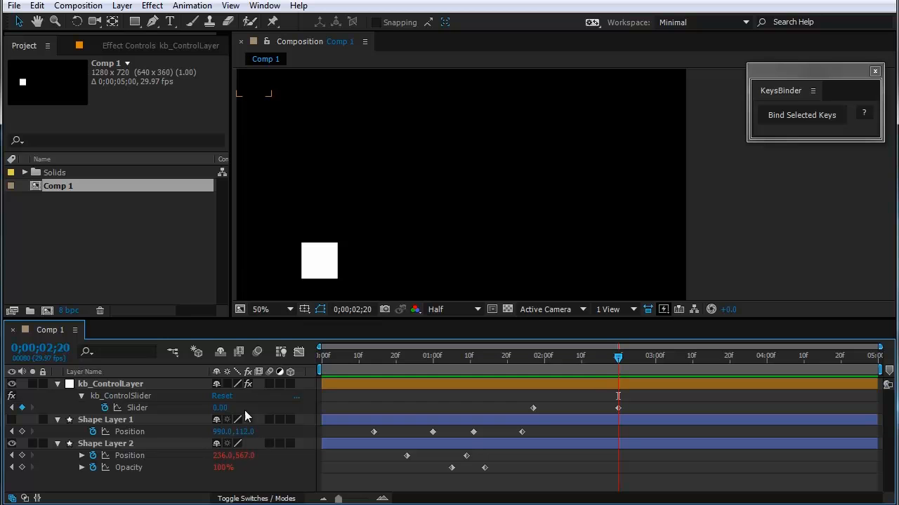
click(12, 407)
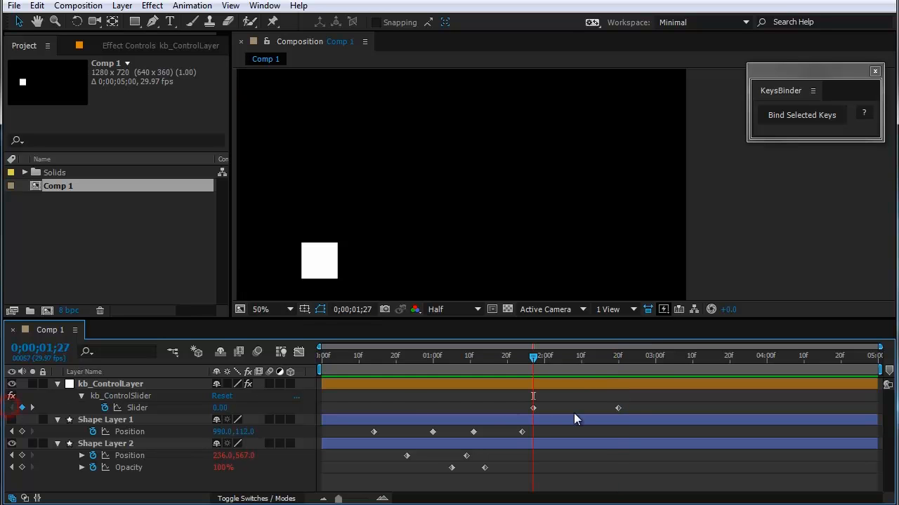
drag(556, 365, 601, 377)
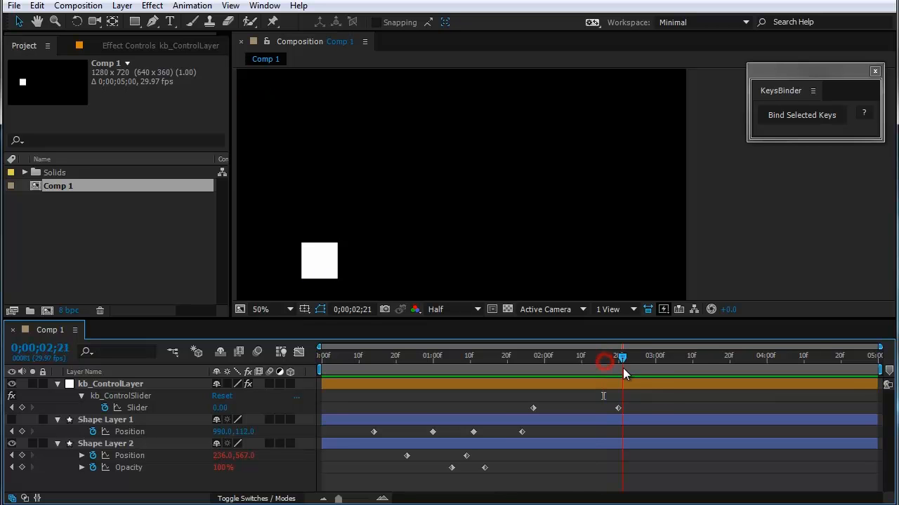
Step: Set the slider keyframe at 0;00;02;20 to 100 and scrub back through the animation to preview it
click(31, 407)
click(215, 408)
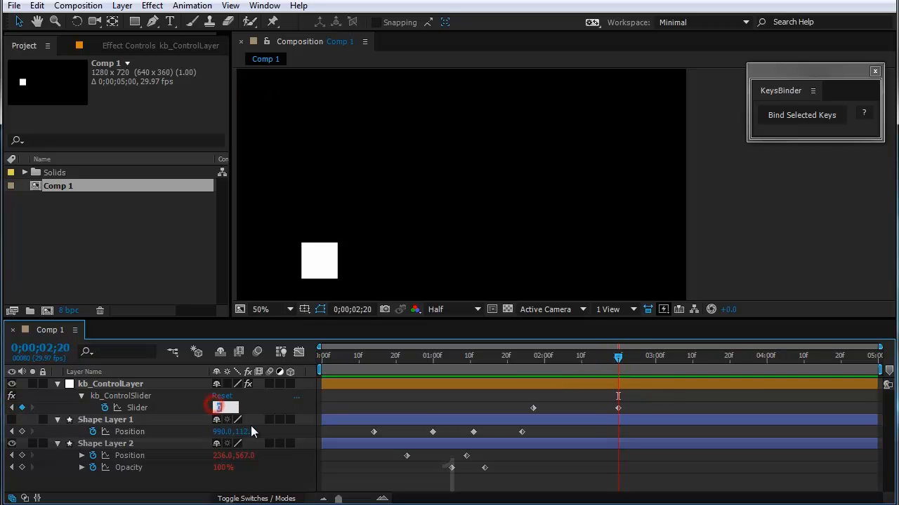
text(100)
click(263, 414)
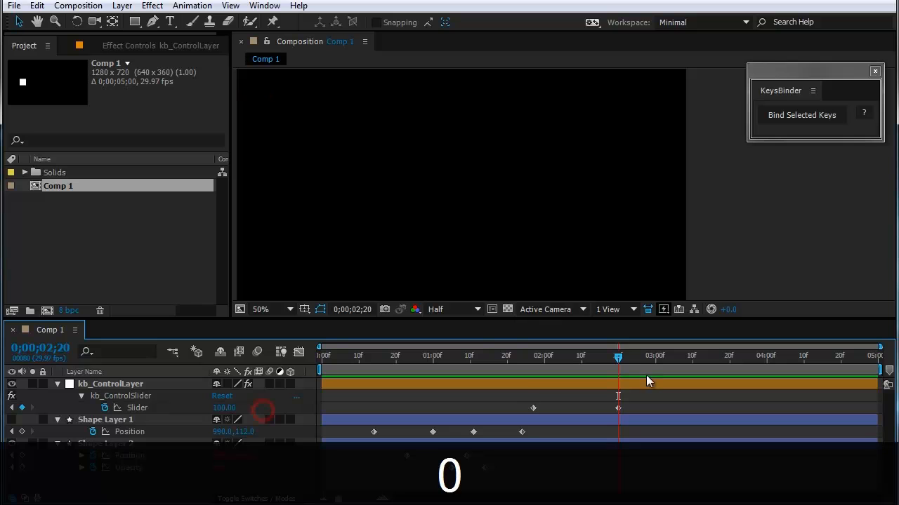
drag(646, 374, 525, 390)
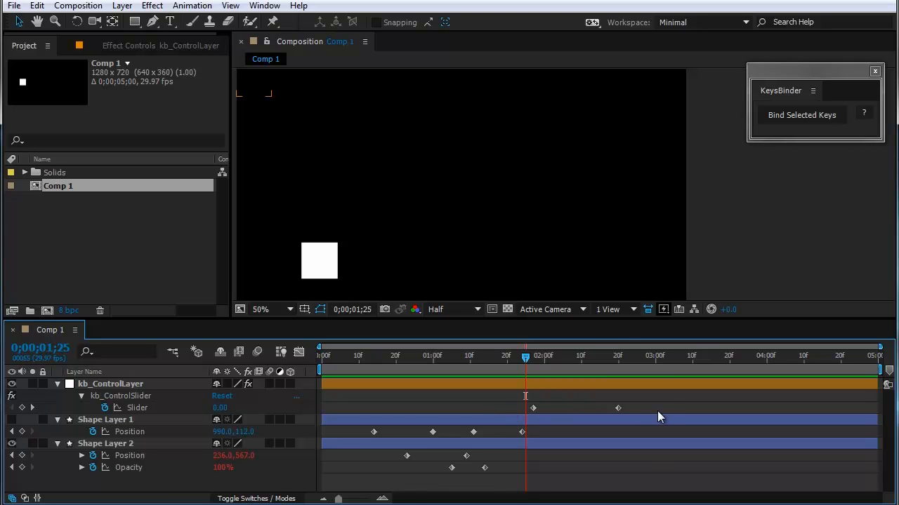
click(142, 399)
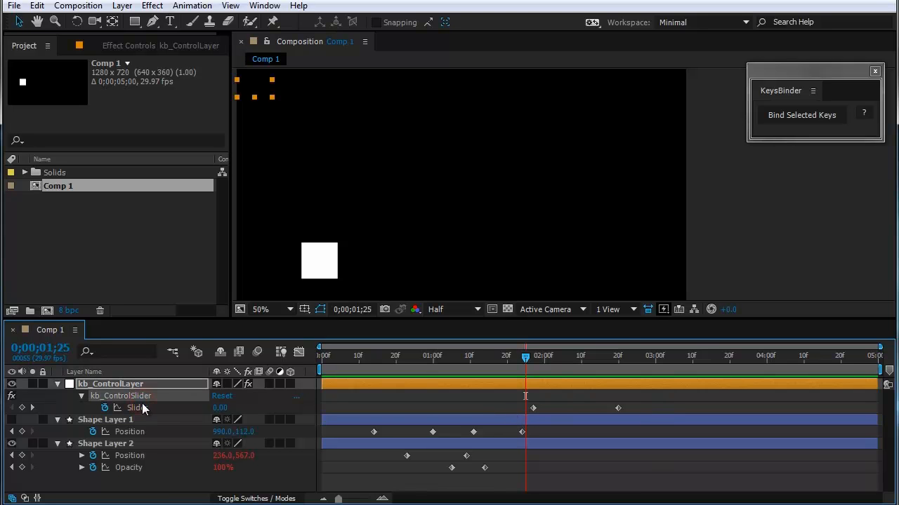
Step: Check the kb_ControlSlider value at its 0;00;01;27 and 0;00;02;20 keyframes and scrub back between them
drag(639, 412, 501, 406)
click(499, 408)
drag(525, 357, 531, 358)
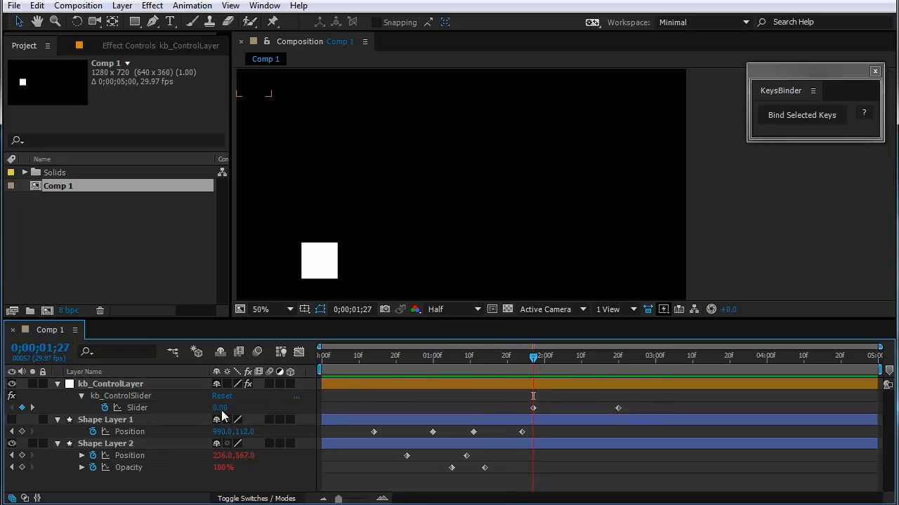
click(33, 408)
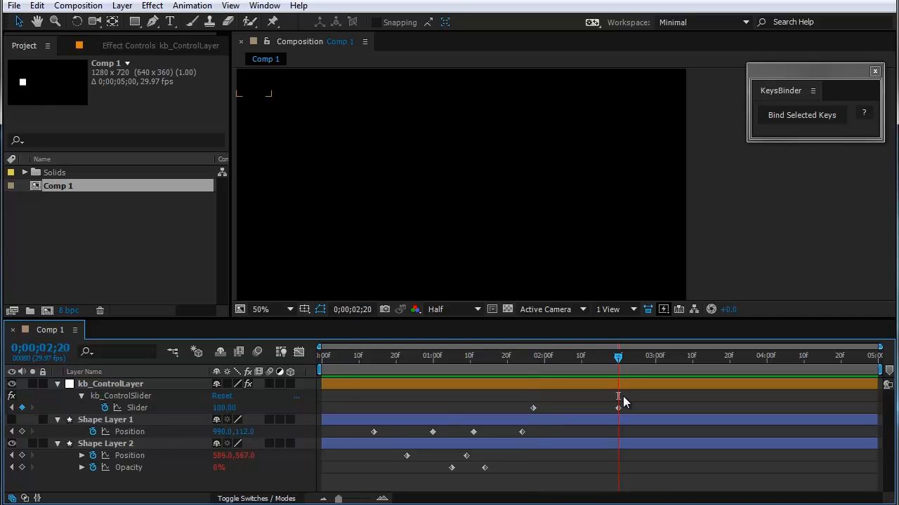
drag(618, 356, 544, 356)
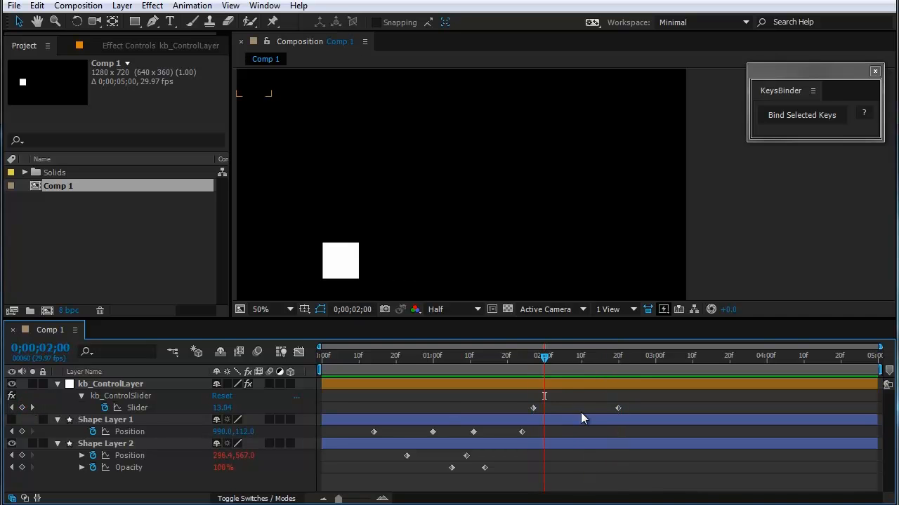
Step: Apply Easy Ease to both kb_ControlSlider keyframes
drag(640, 401, 525, 413)
key(grave)
right_click(532, 120)
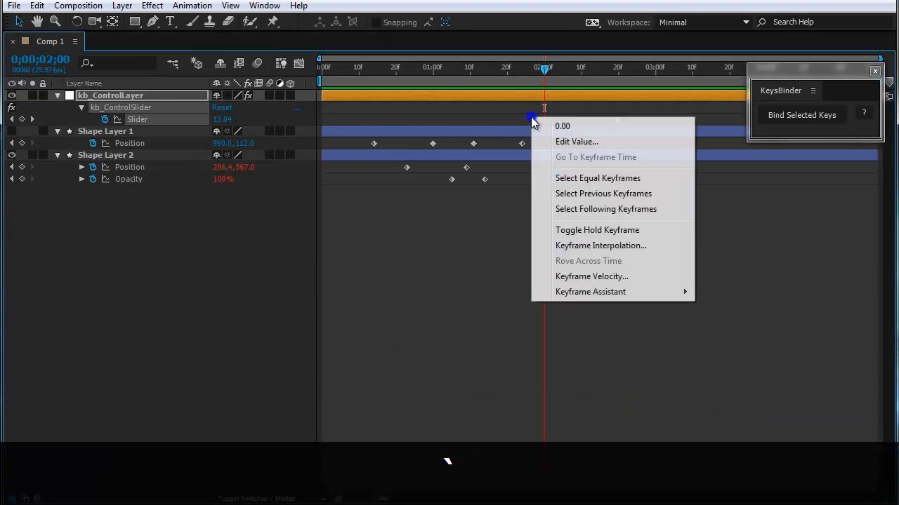
mouse_move(593, 294)
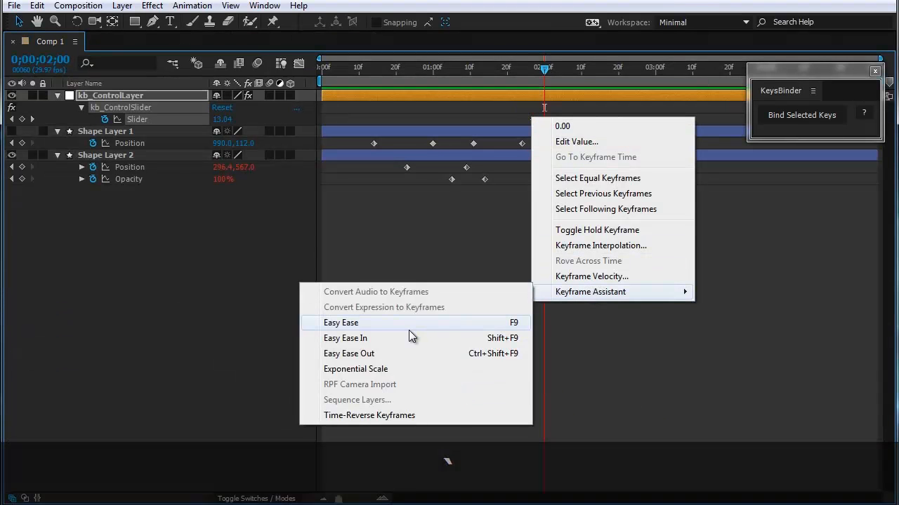
click(414, 323)
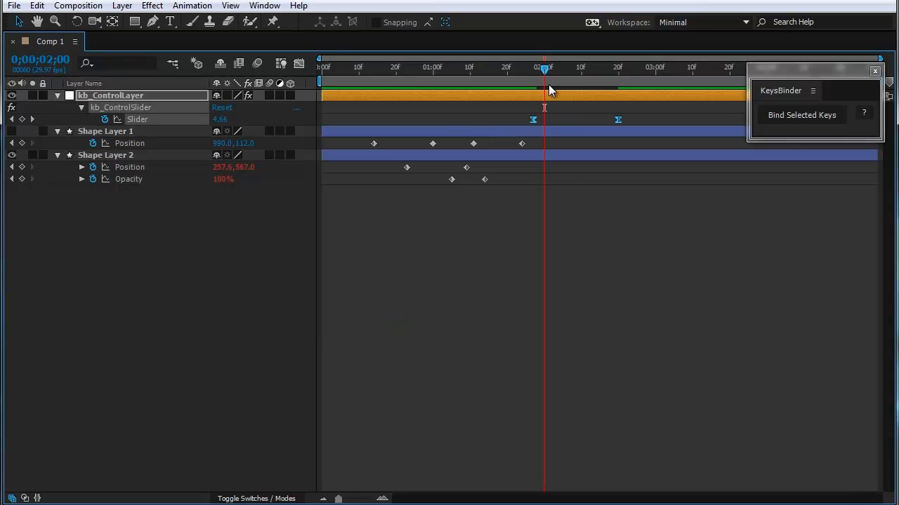
Step: Steepen the slider's value curve in the Graph Editor by lengthening both keyframes' ease handles, and scrub through it to check the motion
drag(548, 84, 564, 82)
click(299, 64)
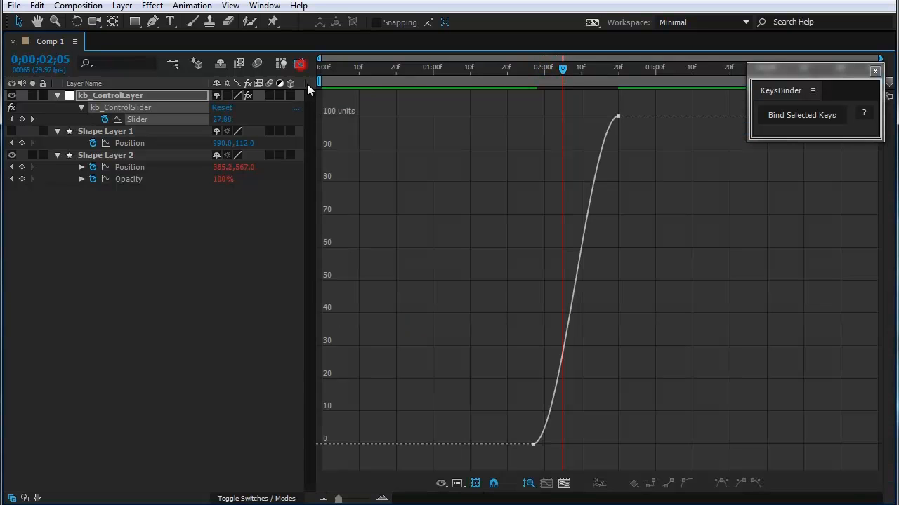
click(535, 443)
drag(562, 443, 634, 441)
drag(589, 117, 549, 116)
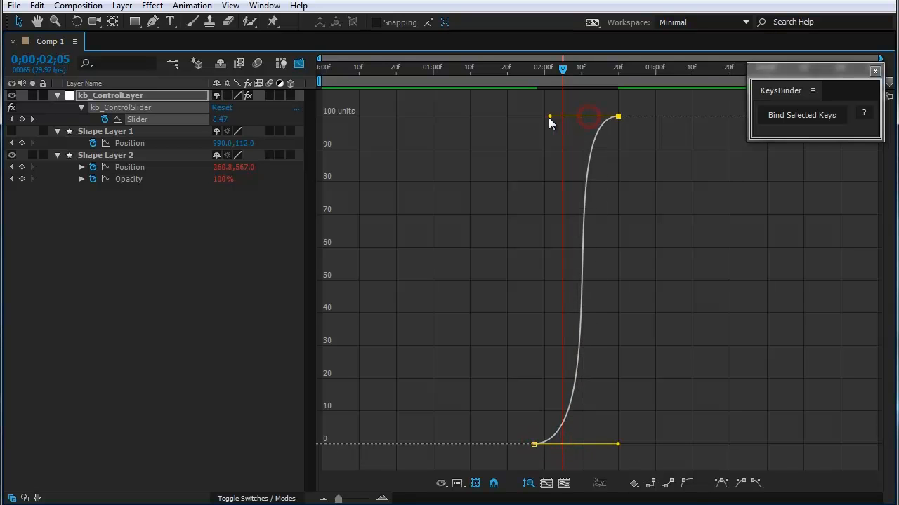
drag(564, 73, 592, 122)
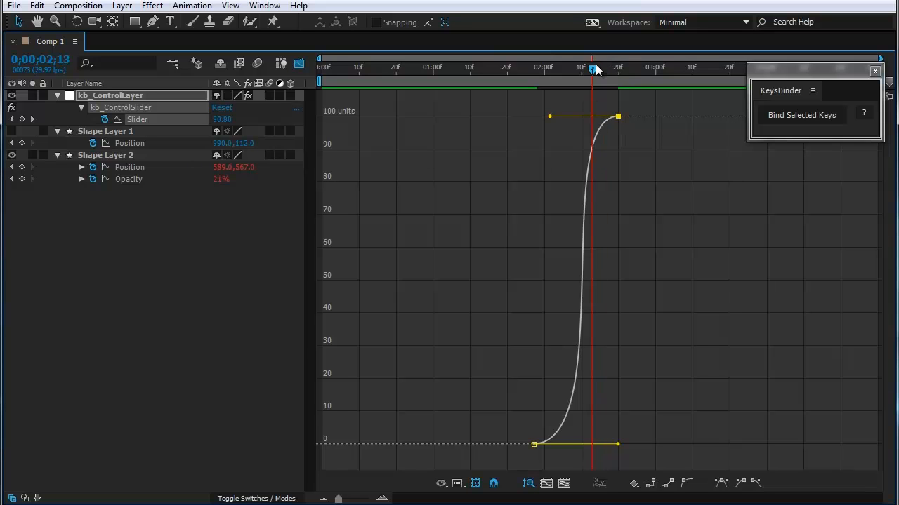
drag(592, 68, 607, 89)
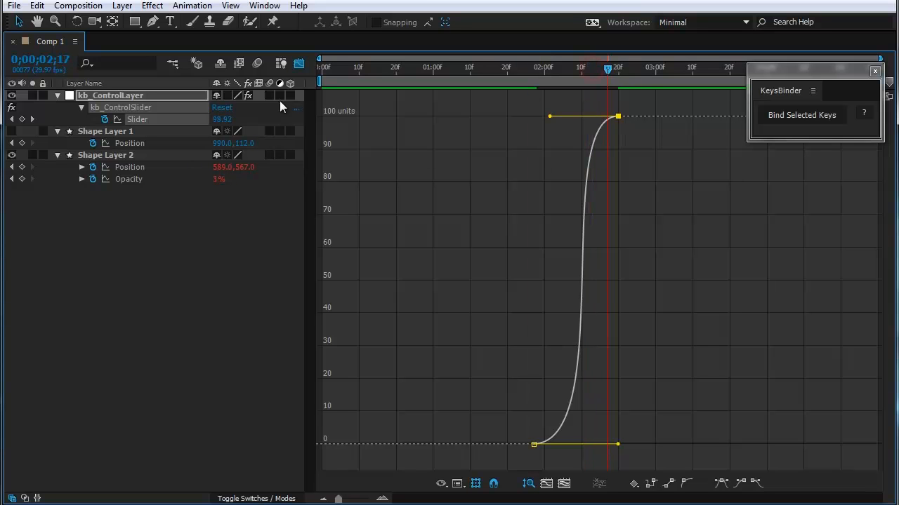
click(299, 64)
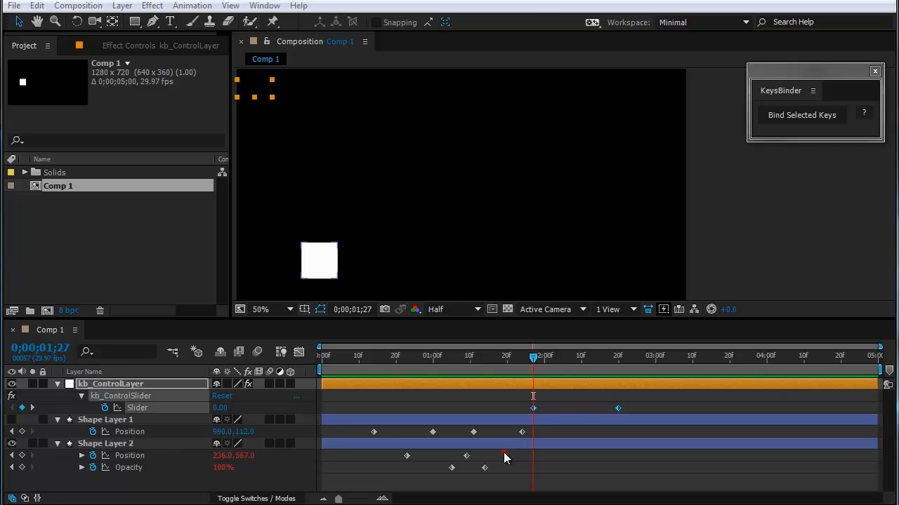
Step: Select Shape Layer 2's Position and Opacity keyframes and scrub across them and between the slider keyframes to compare how they drive the animation
drag(504, 453, 394, 483)
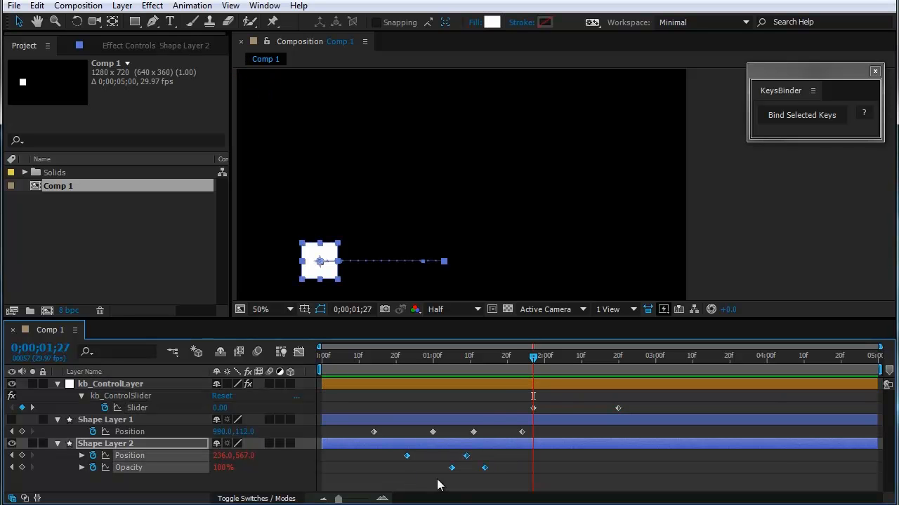
drag(533, 375, 444, 393)
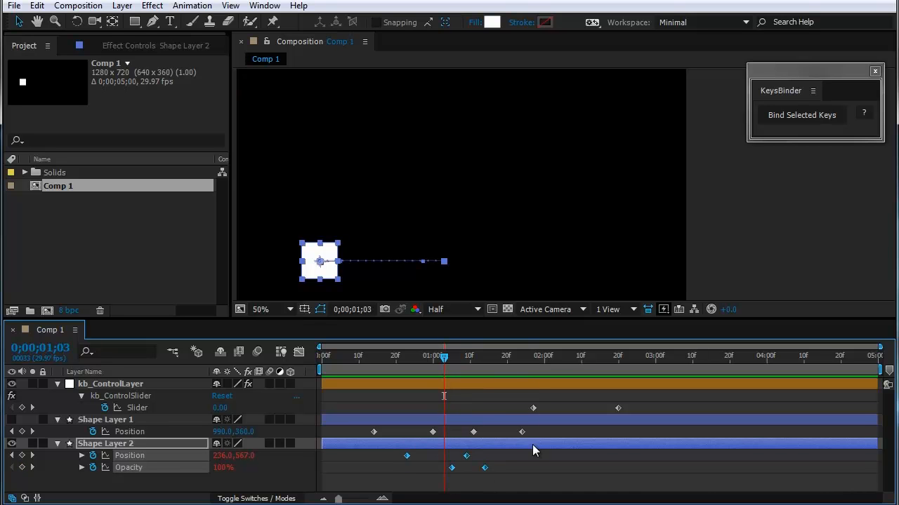
drag(446, 357, 432, 390)
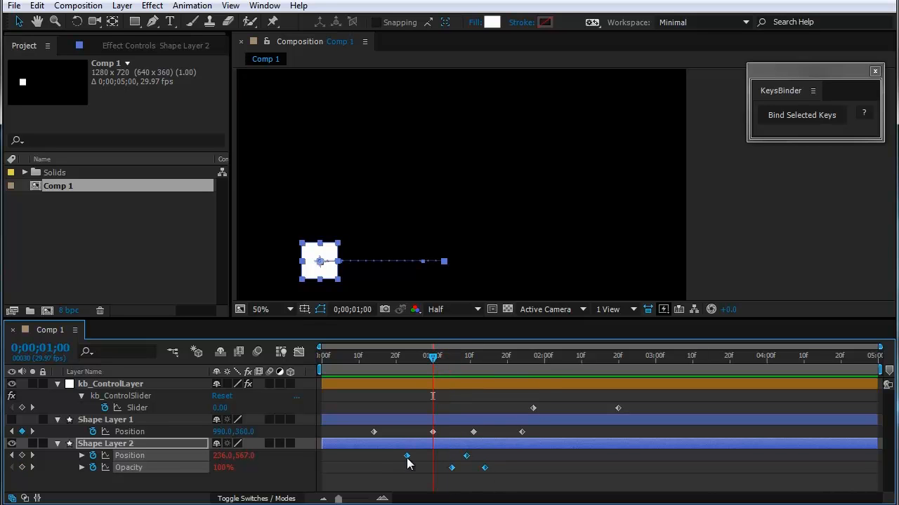
drag(538, 369, 585, 393)
drag(436, 361, 588, 393)
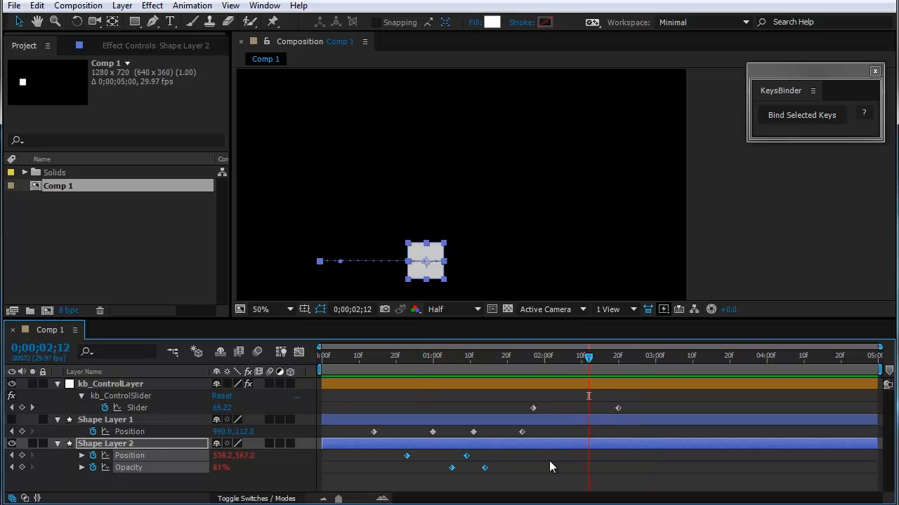
click(542, 470)
Step: Add extra Position and Opacity keyframes to Shape Layer 2 at 0;00;00;26
drag(531, 367, 419, 414)
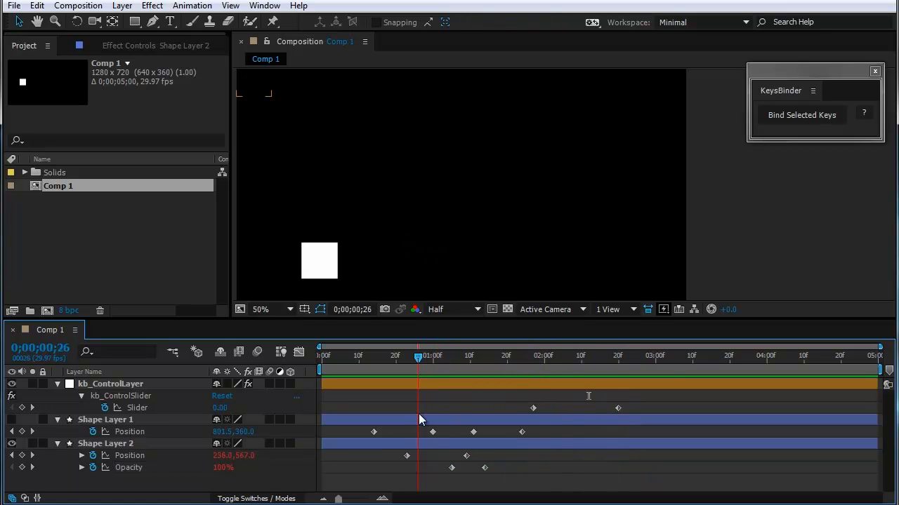
click(22, 456)
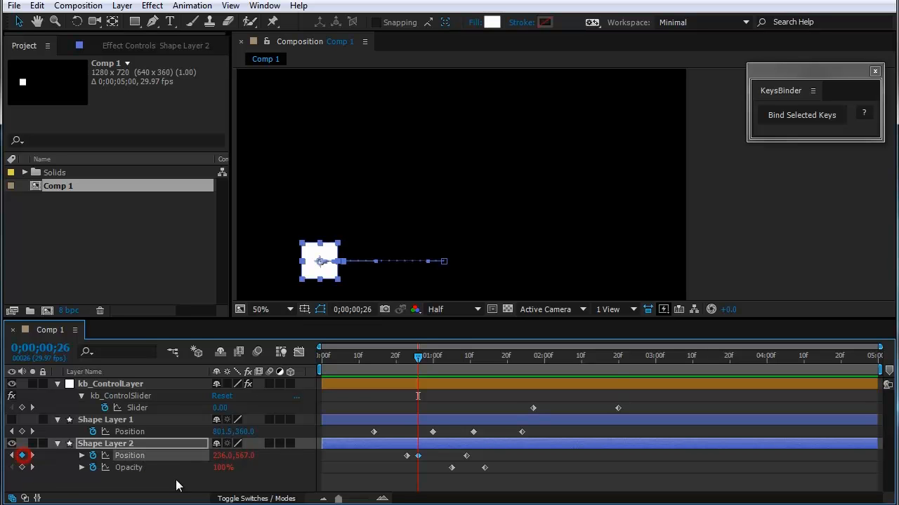
click(22, 467)
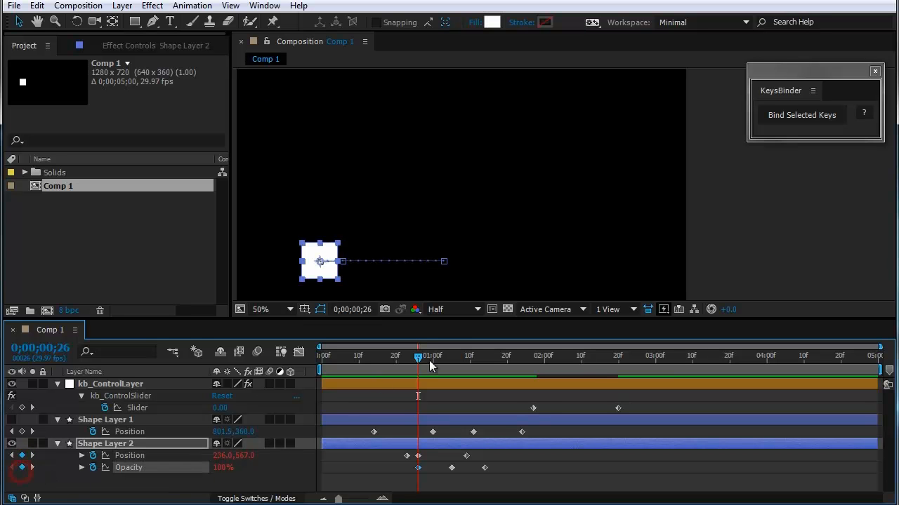
Step: Scrub between the slider keyframes to check the effect of the added keyframes, and undo adding them
drag(418, 357, 548, 388)
drag(658, 396, 585, 394)
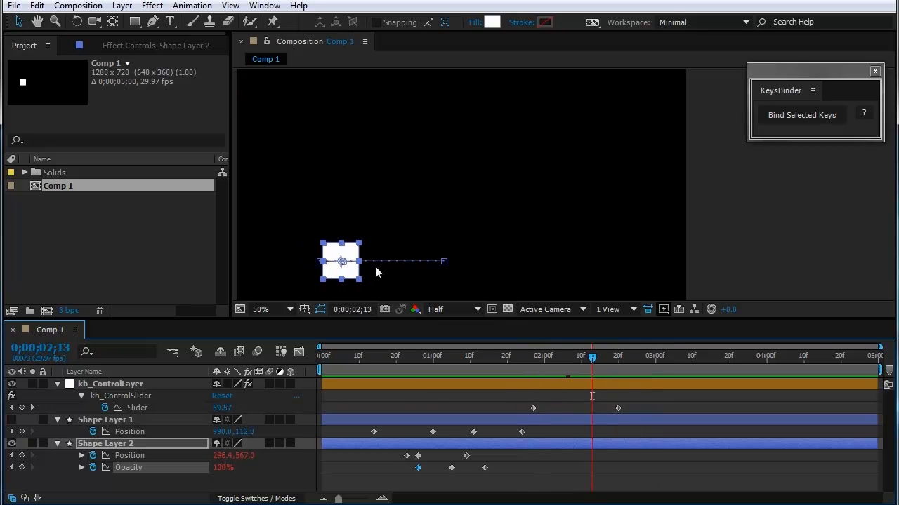
drag(598, 360, 598, 401)
key(ctrl+z)
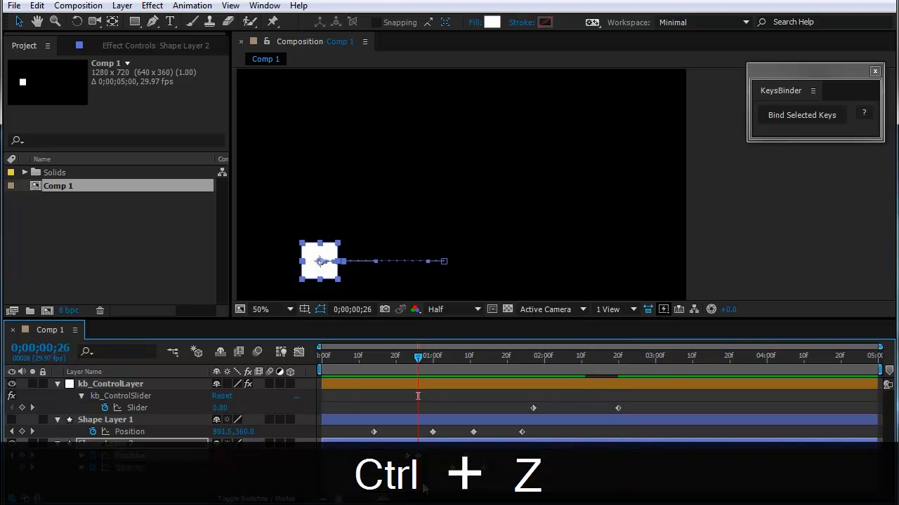
click(415, 485)
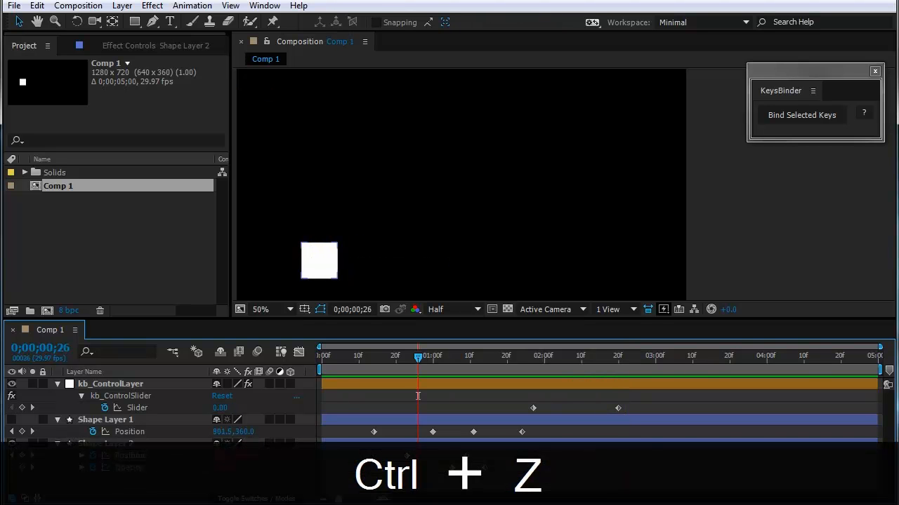
Step: Try deleting Shape Layer 2's second Position keyframe, dismiss the expression warning and undo the deletion
click(469, 458)
key(Delete)
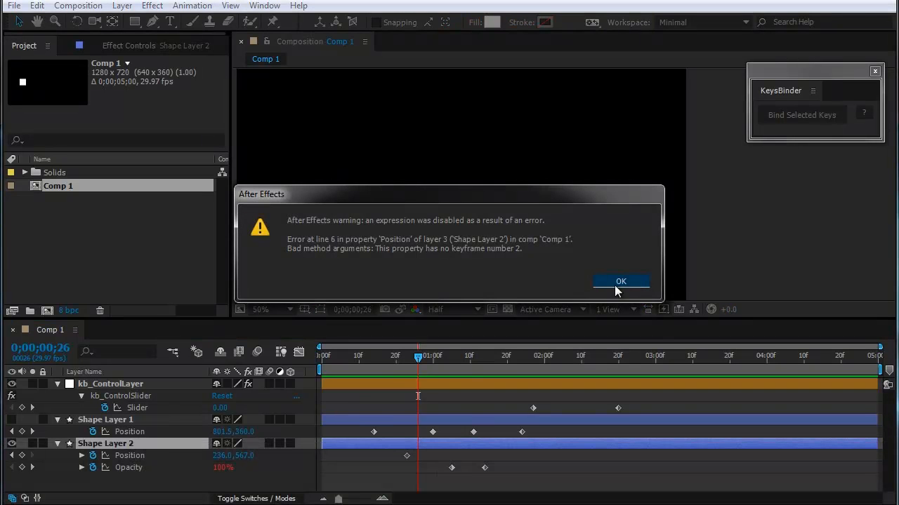
click(617, 285)
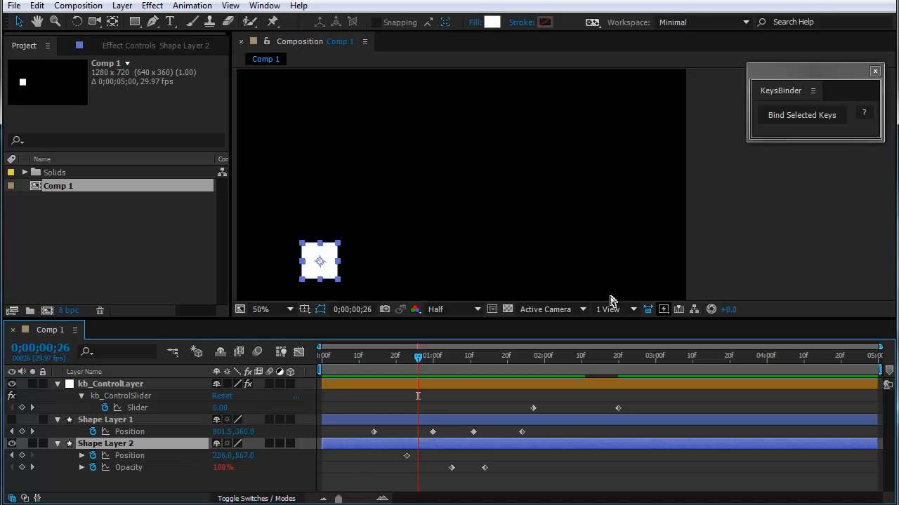
key(ctrl+z)
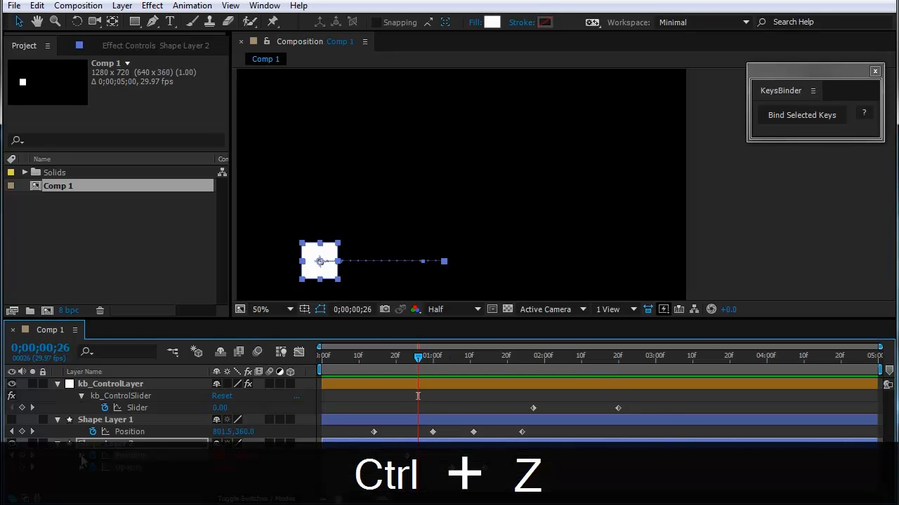
click(81, 456)
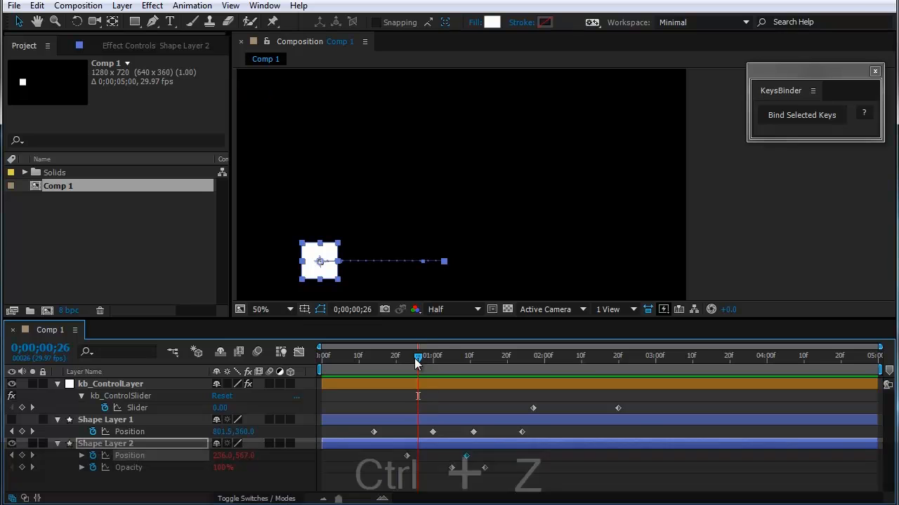
Step: Increase the X value of Shape Layer 2's second Position keyframe at 0;00;01;09 to extend the motion path farther right
drag(415, 358, 438, 361)
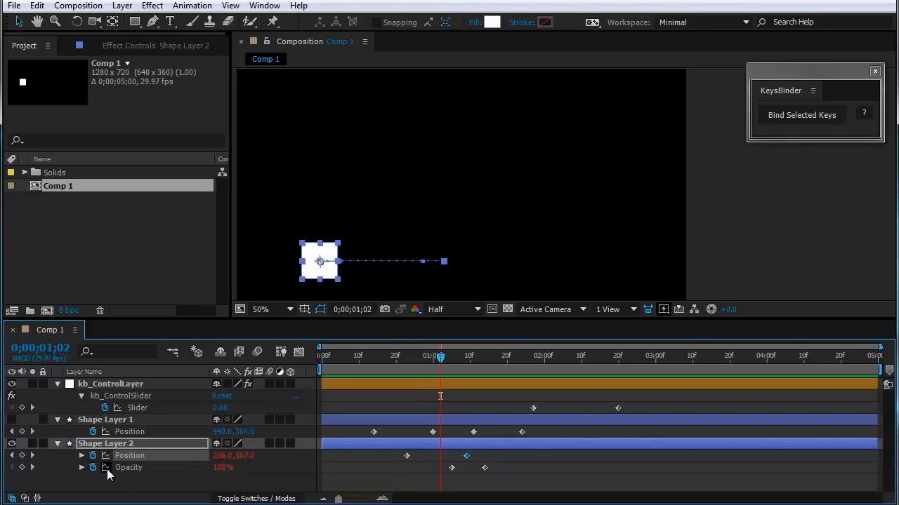
click(32, 456)
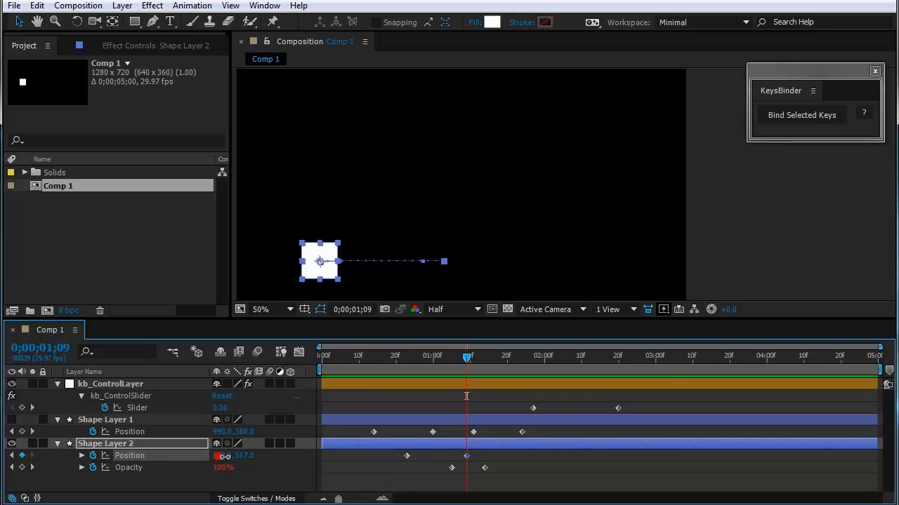
drag(224, 456, 542, 459)
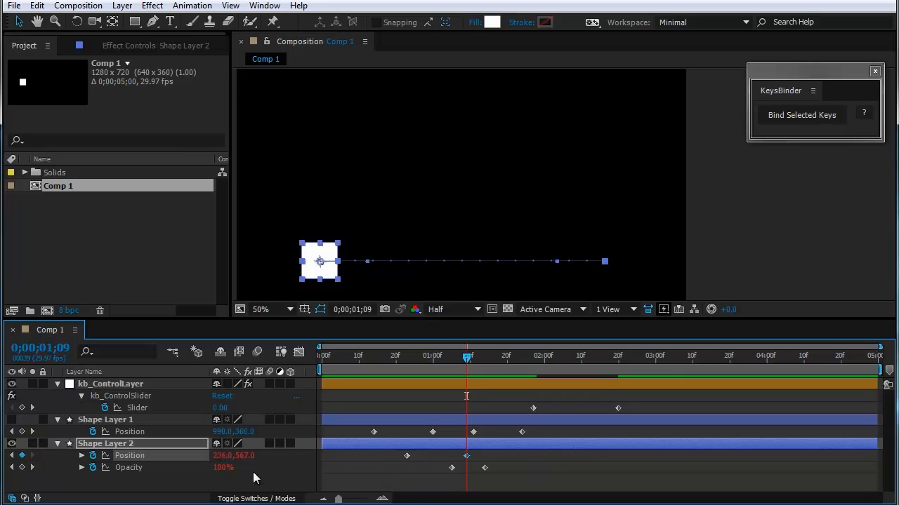
Step: Set Shape Layer 2's first Position keyframe at 0;00;00;23 to 97, 339 and scrub to preview the new motion
click(11, 455)
drag(228, 463, 145, 470)
drag(237, 458, 107, 444)
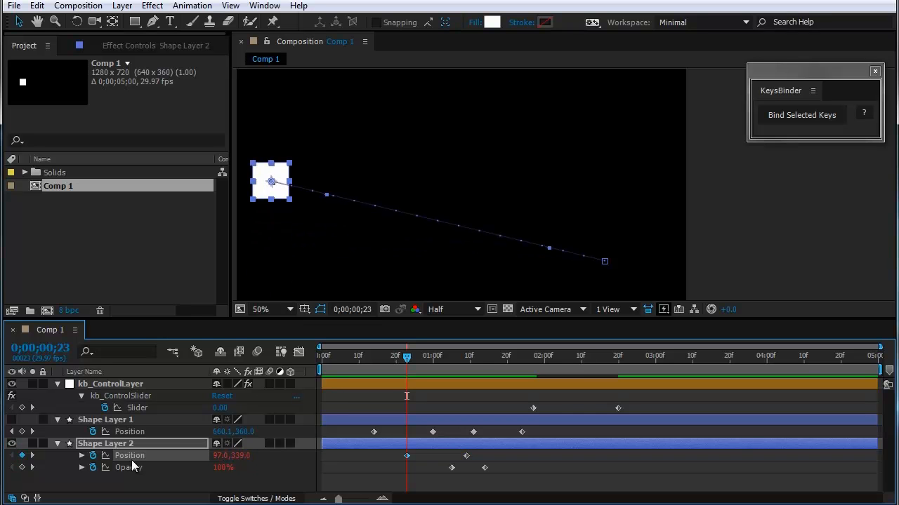
drag(520, 358, 521, 418)
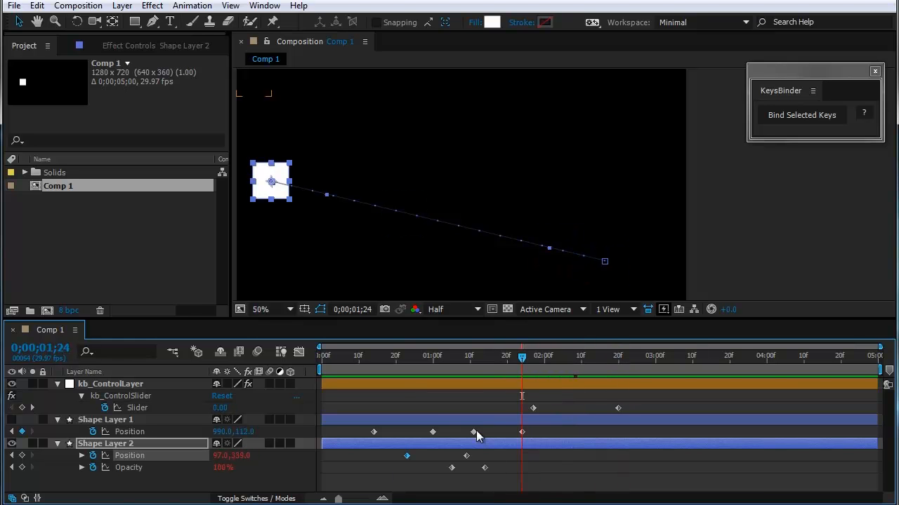
Step: Move Shape Layer 2's last Opacity keyframe to about 0;00;02;00 and shift the starting keyframes earlier in time
click(12, 468)
click(405, 470)
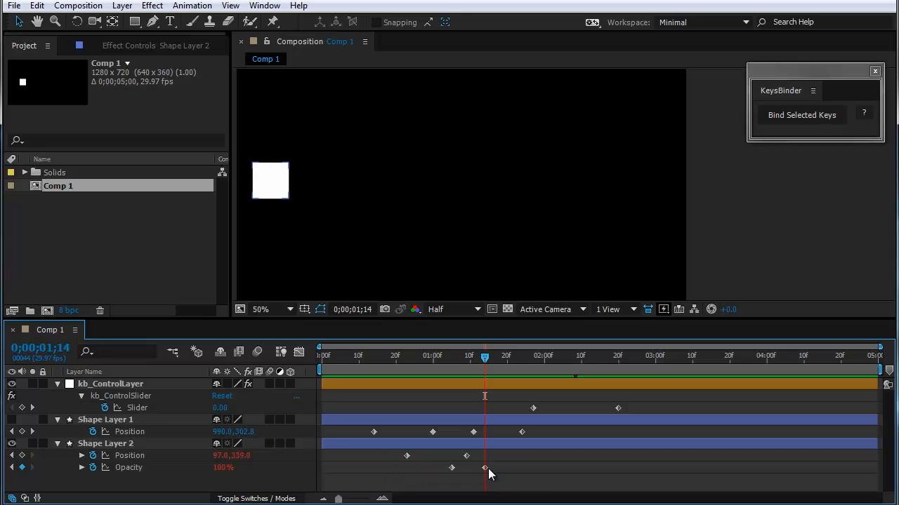
drag(485, 467, 550, 469)
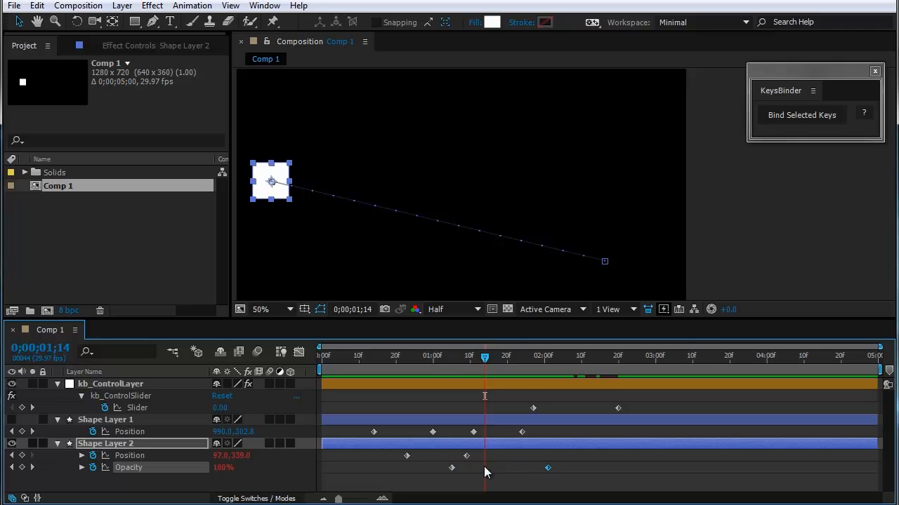
drag(452, 468, 377, 457)
Step: Scrub the timeline to check the shifted Shape Layer 2 keyframes, undo the keyframe moves and clear the selection
drag(485, 358, 518, 416)
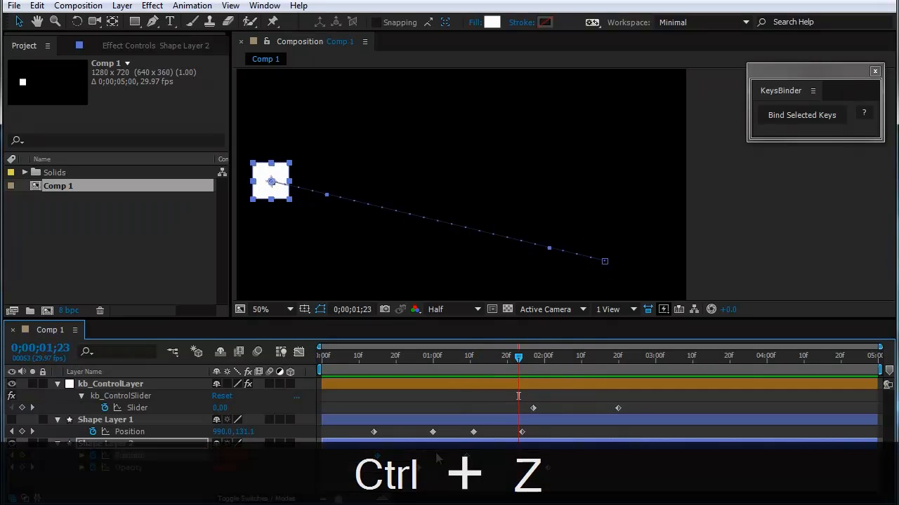
key(ctrl+z)
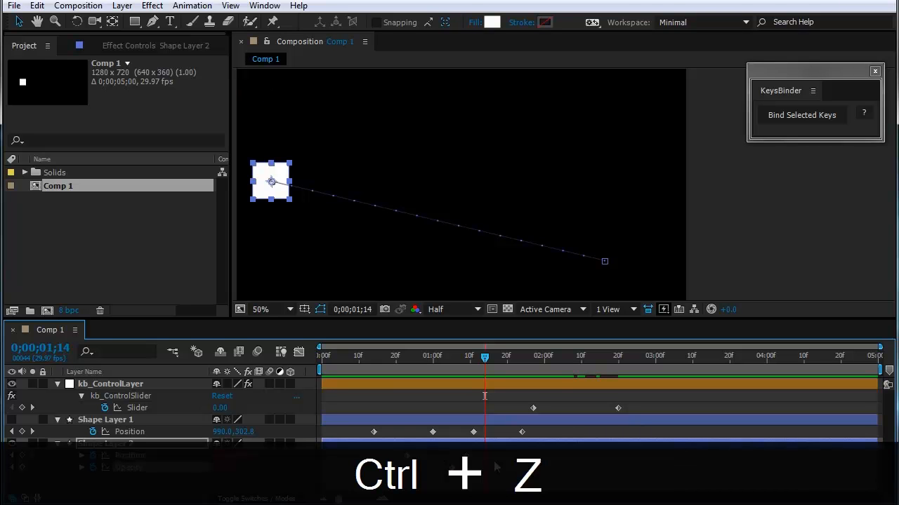
click(472, 476)
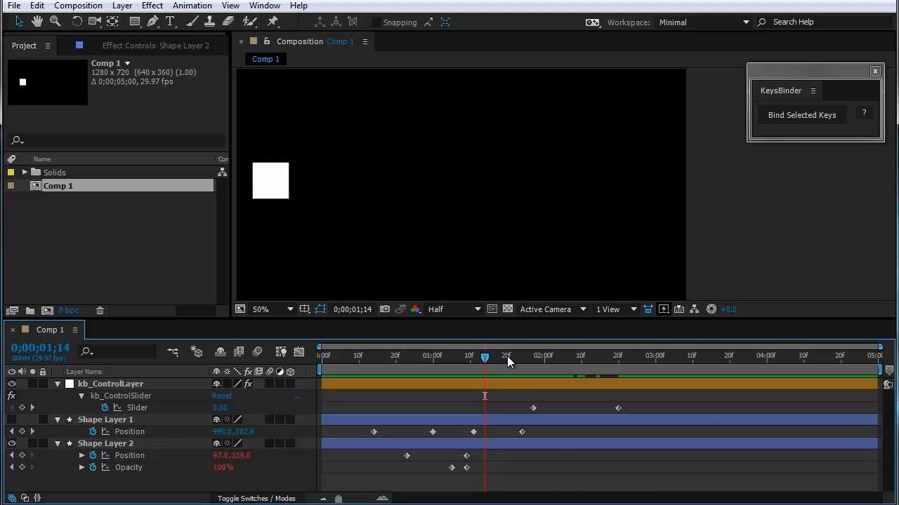
Step: Turn off the kb_BindKeys checkbox on kb_ControlLayer so Shape Layer 2 follows its original keyframes
drag(482, 358, 542, 403)
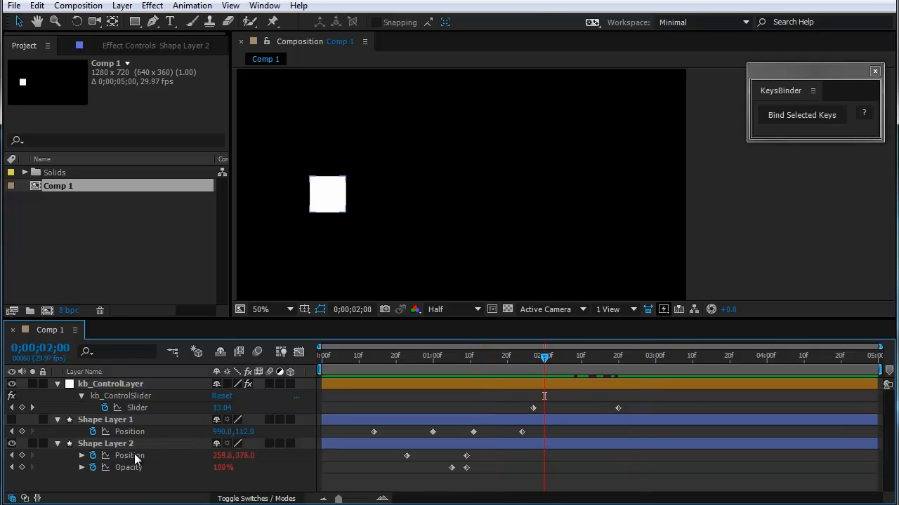
drag(484, 455, 459, 475)
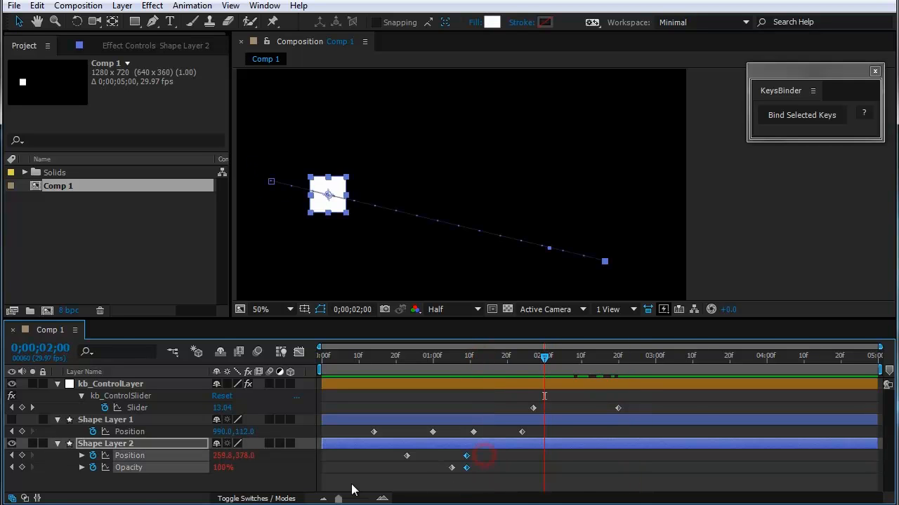
click(184, 485)
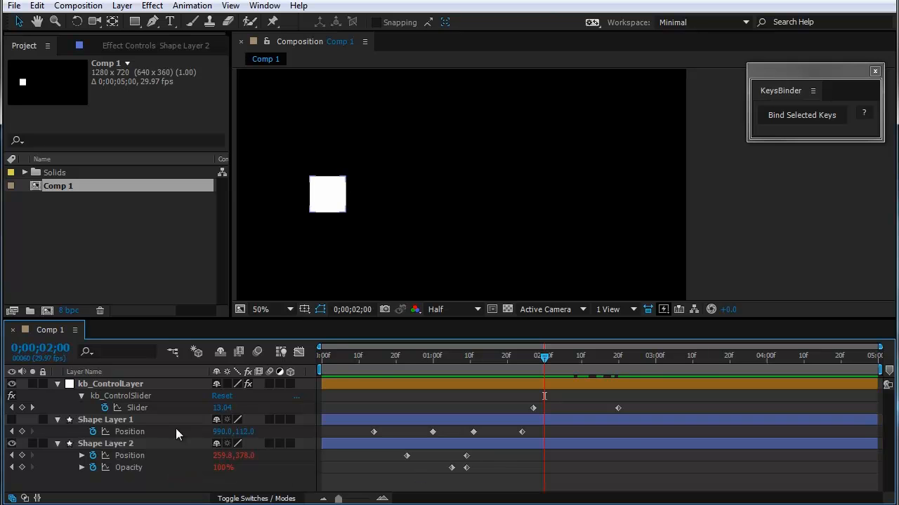
click(128, 384)
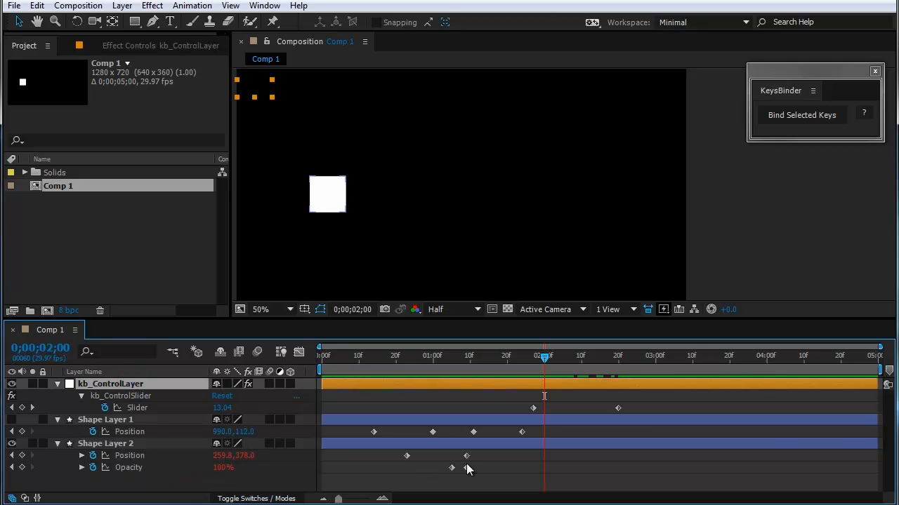
drag(446, 361, 381, 453)
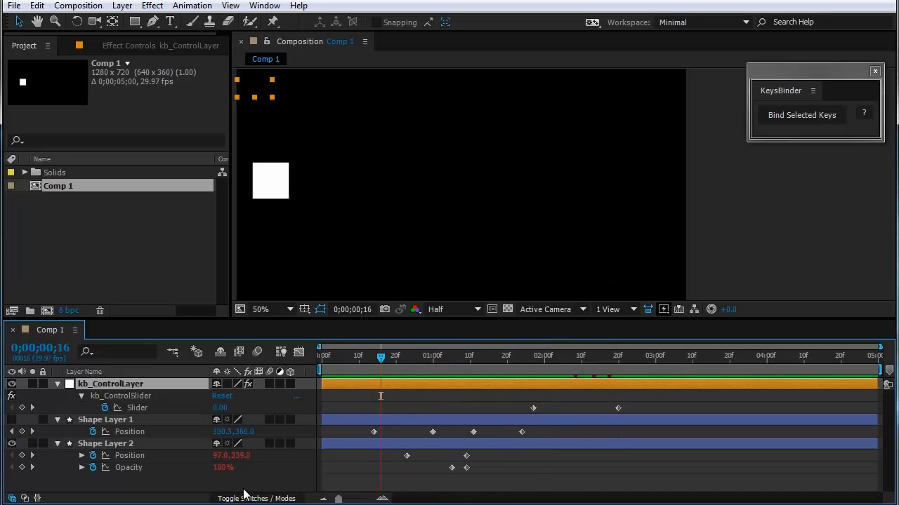
click(121, 47)
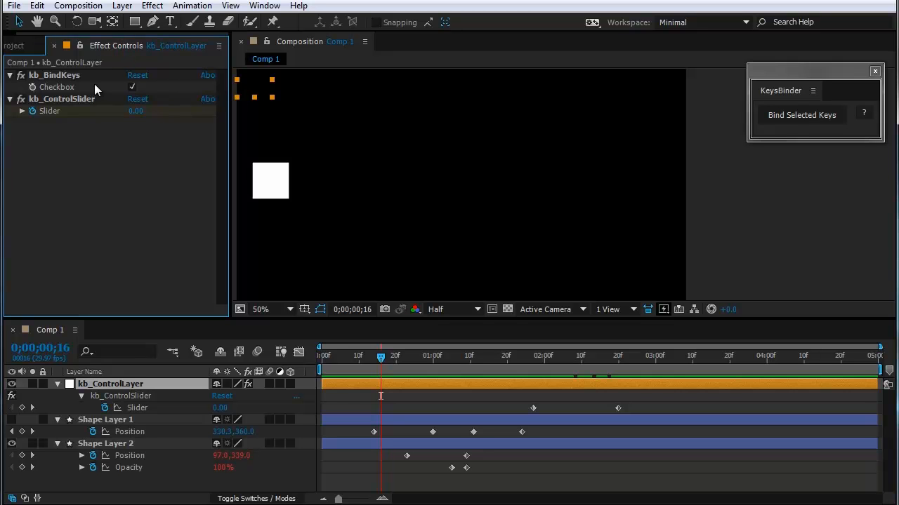
click(134, 86)
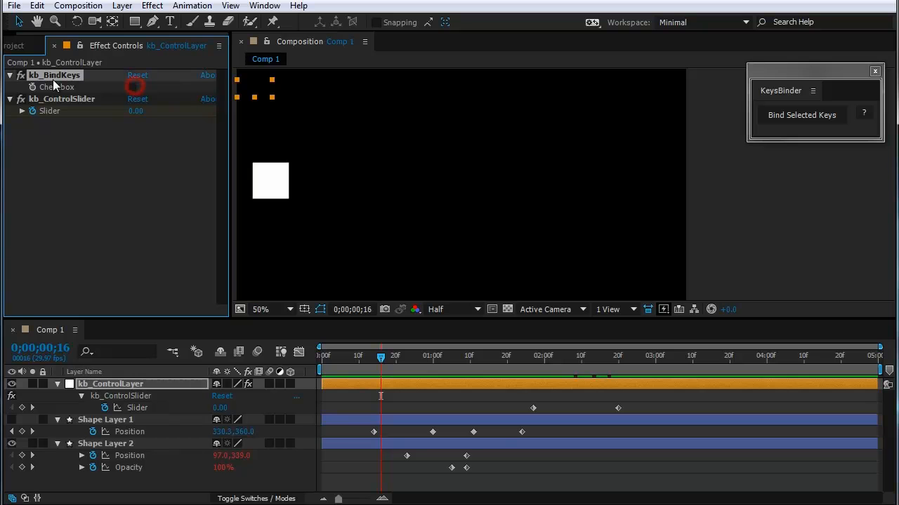
Step: Add a Shape Layer 2 Position keyframe at 0;00;01;01, set it to 572.5, 264 and stretch its path handles into an S-shaped motion path
click(426, 470)
drag(387, 360, 436, 395)
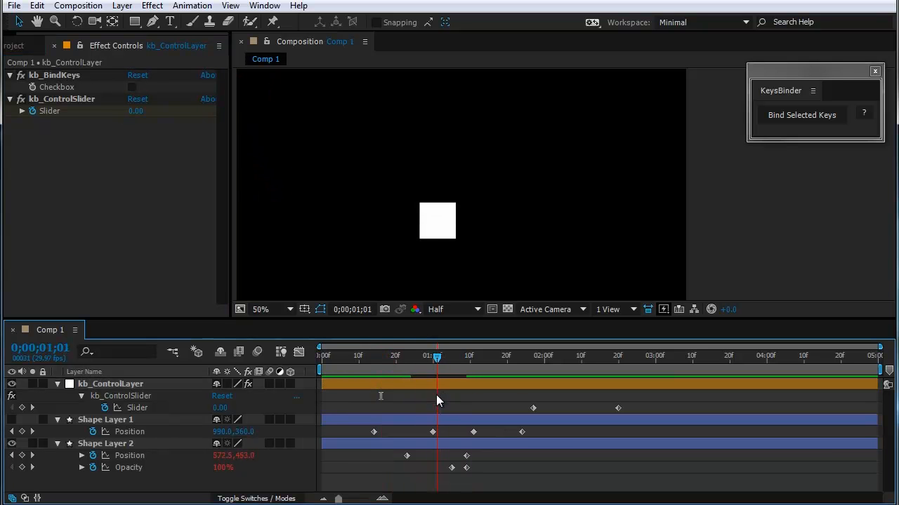
click(22, 456)
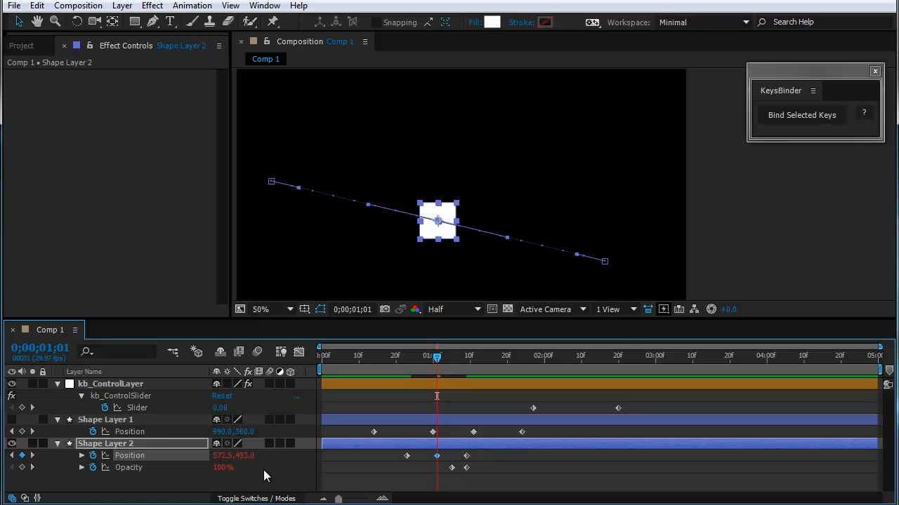
drag(244, 457, 112, 459)
drag(368, 139, 320, 284)
drag(485, 102, 563, 79)
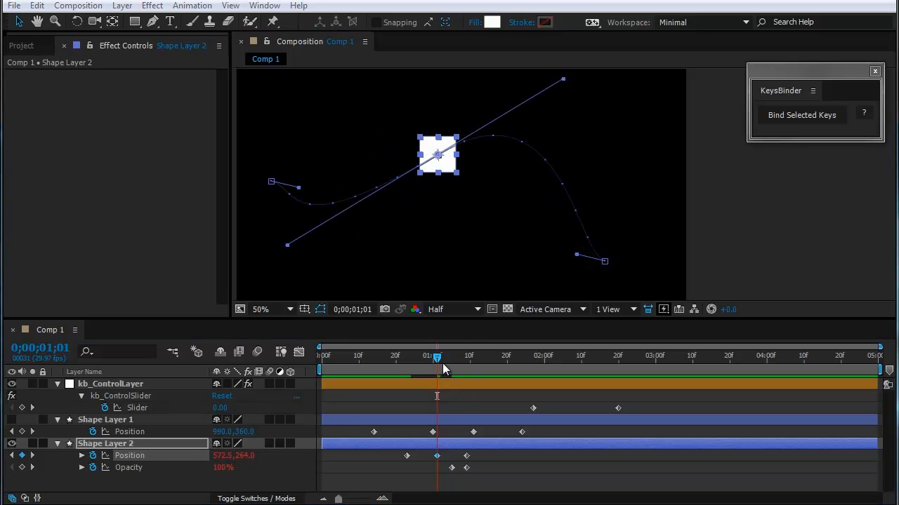
Step: Add Shape Layer 2 Opacity keyframes of 100% at 0;00;01;01 and 5% at 0;00;00;22
click(22, 468)
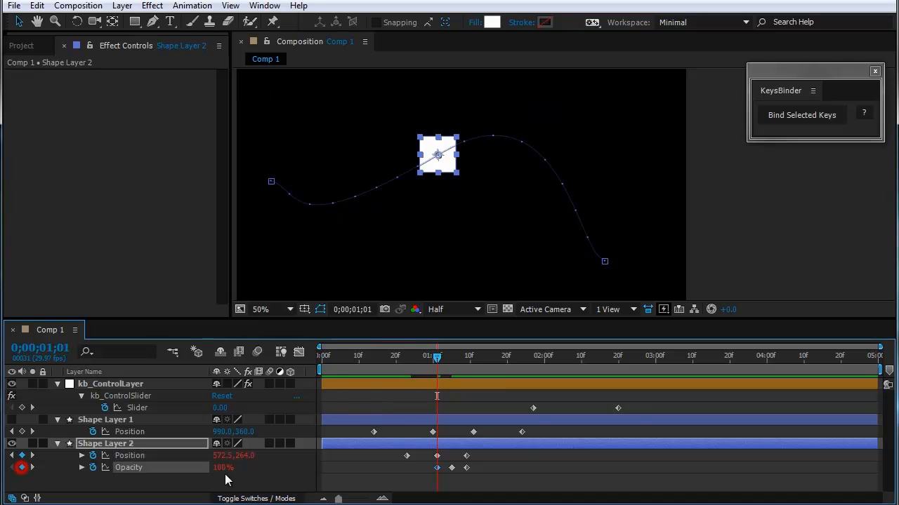
drag(436, 372, 405, 371)
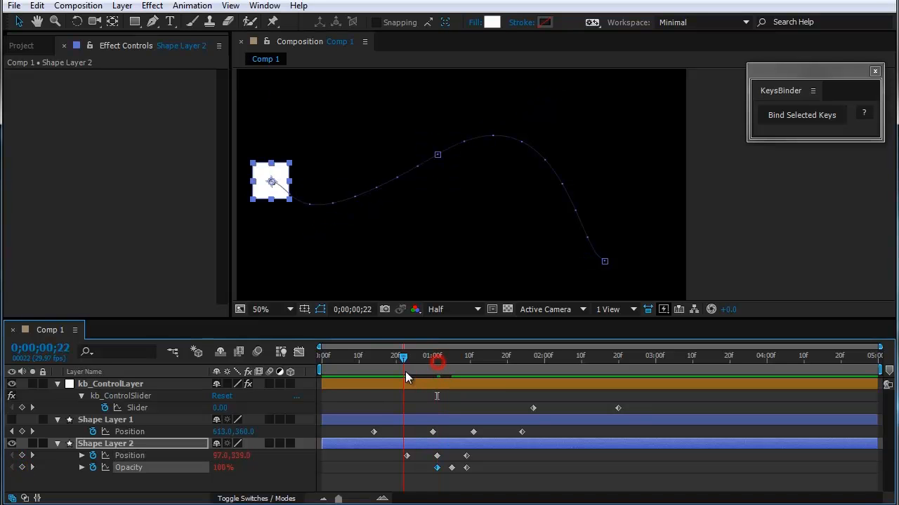
drag(222, 467, 156, 469)
click(226, 478)
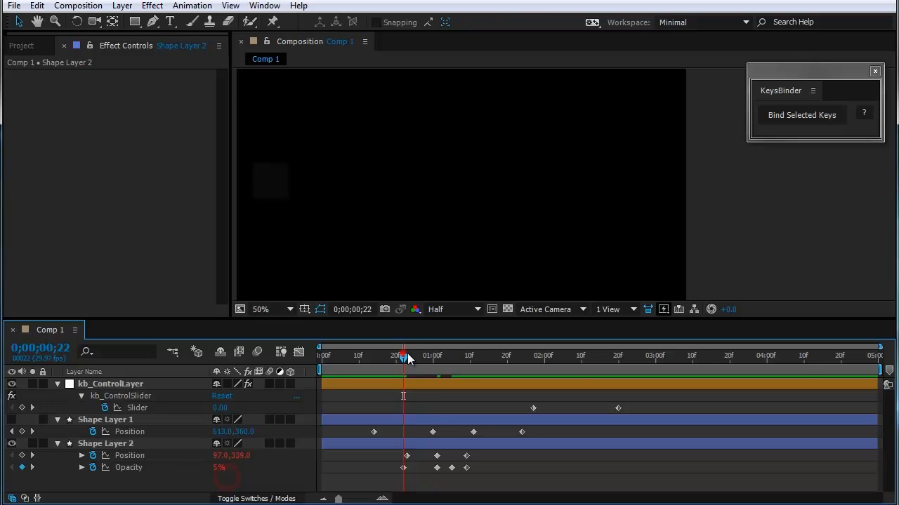
Step: Turn kb_BindKeys on to preview the added keyframes through the slider, then switch it off and scrub the original timing
drag(403, 357, 455, 358)
click(118, 386)
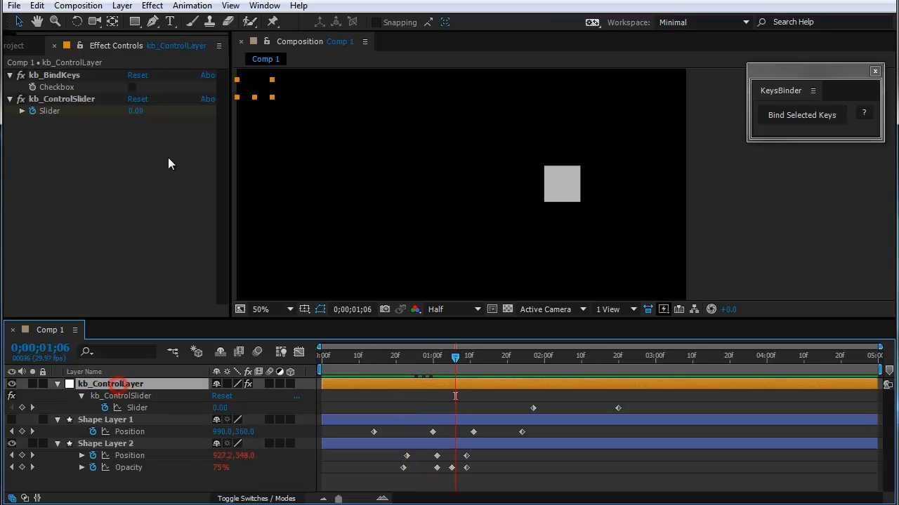
click(131, 87)
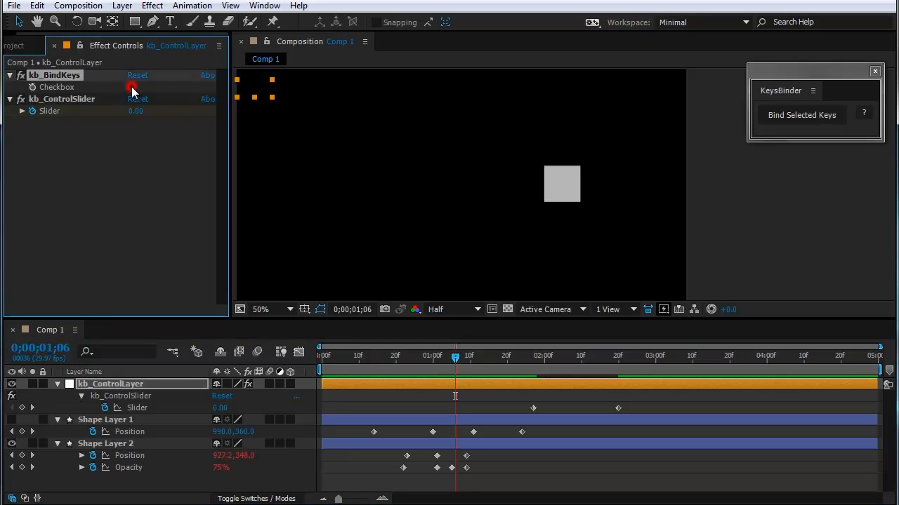
click(131, 87)
drag(455, 355, 524, 398)
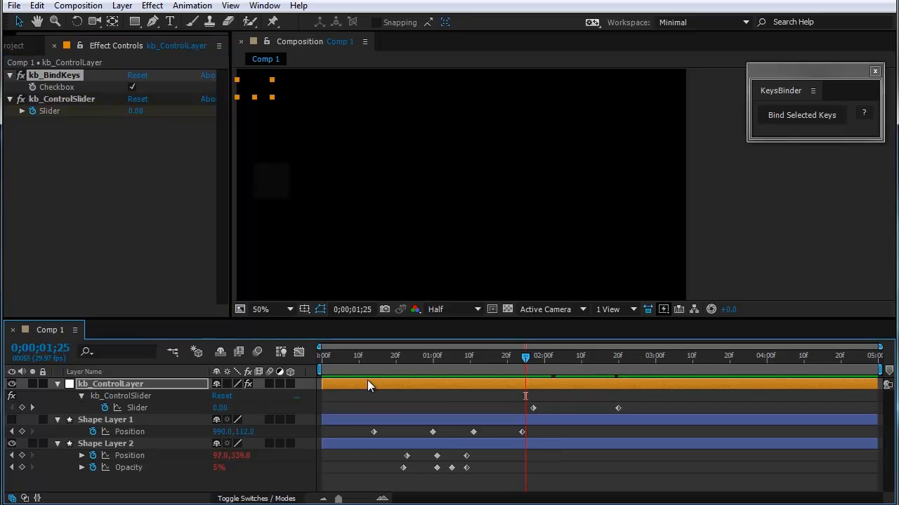
click(132, 87)
drag(492, 357, 457, 370)
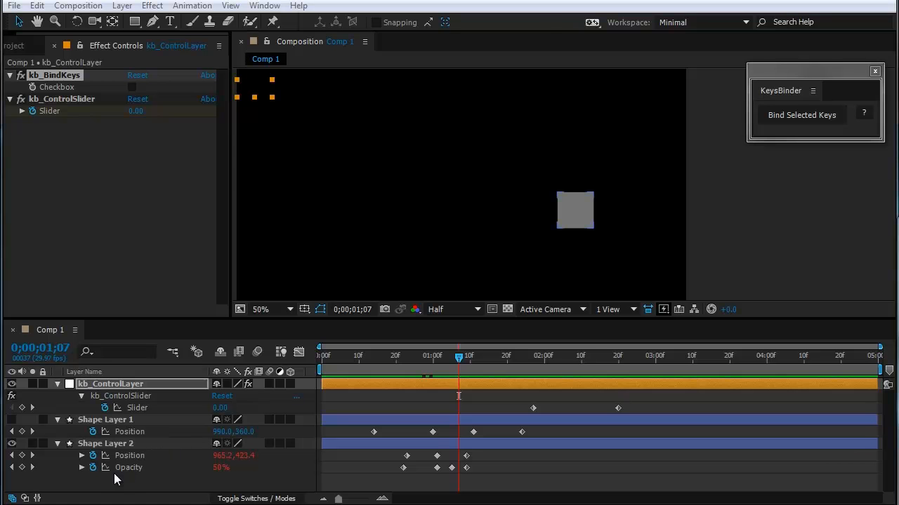
Step: Remove the expressions from Shape Layer 2's Position and Opacity and delete kb_ControlLayer
click(98, 456)
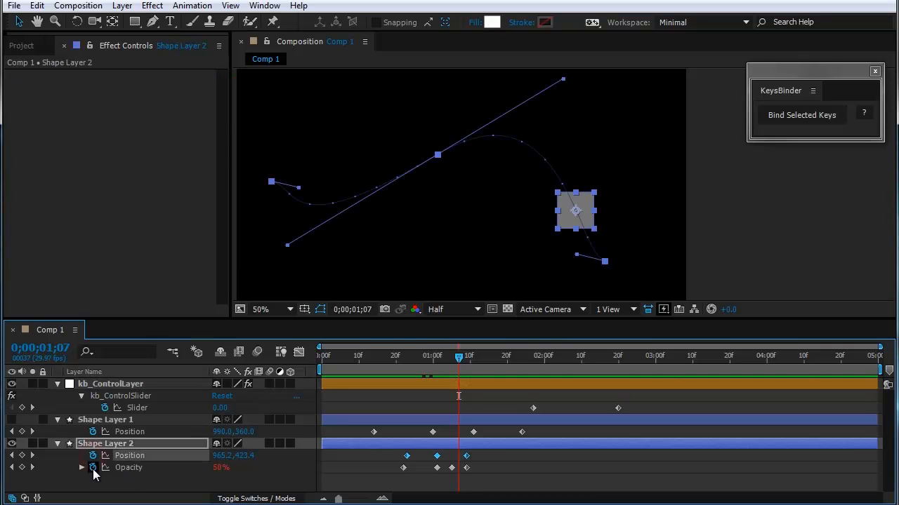
alt+click(93, 468)
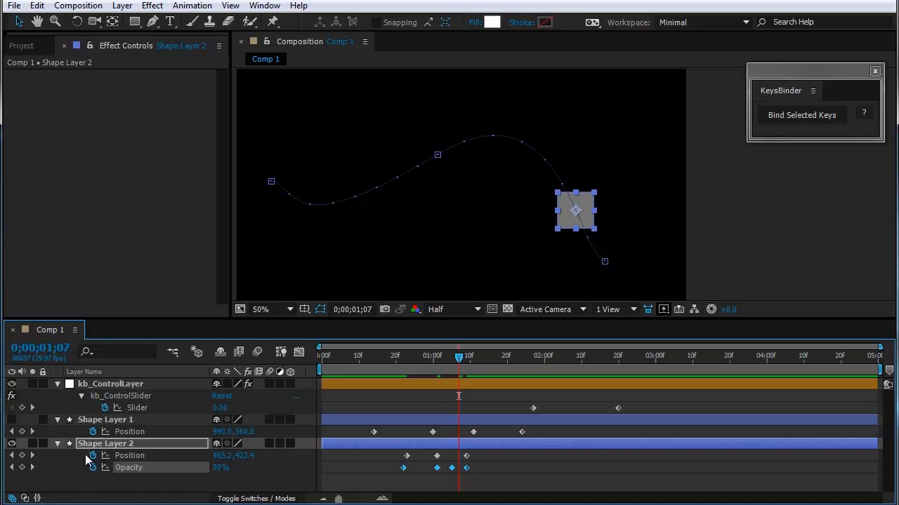
click(124, 385)
key(Delete)
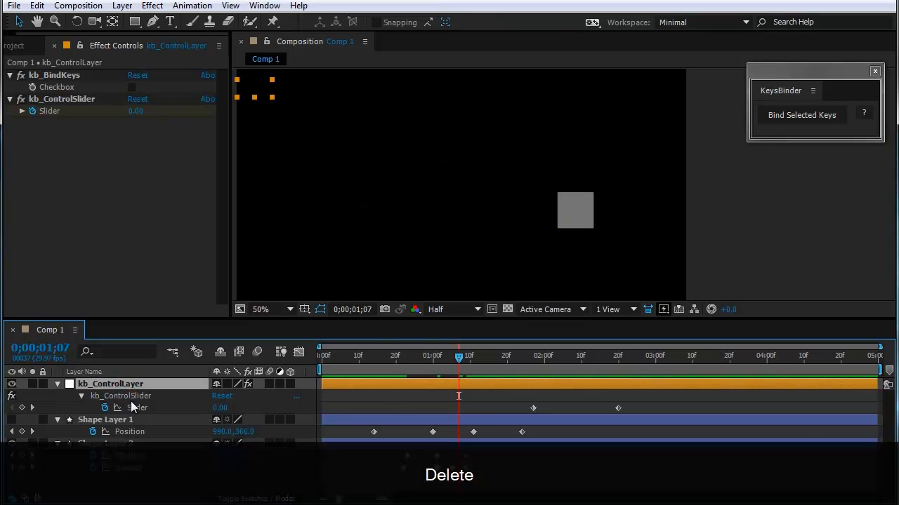
Step: Bind all of Shape Layer 2's Position and Opacity keyframes with KeysBinder and reveal the control layer's slider keyframes
drag(485, 417, 394, 439)
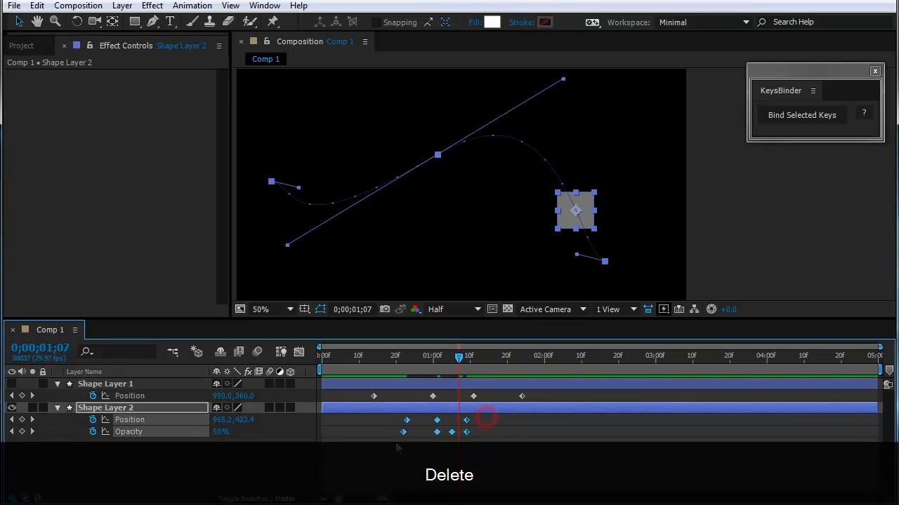
click(800, 115)
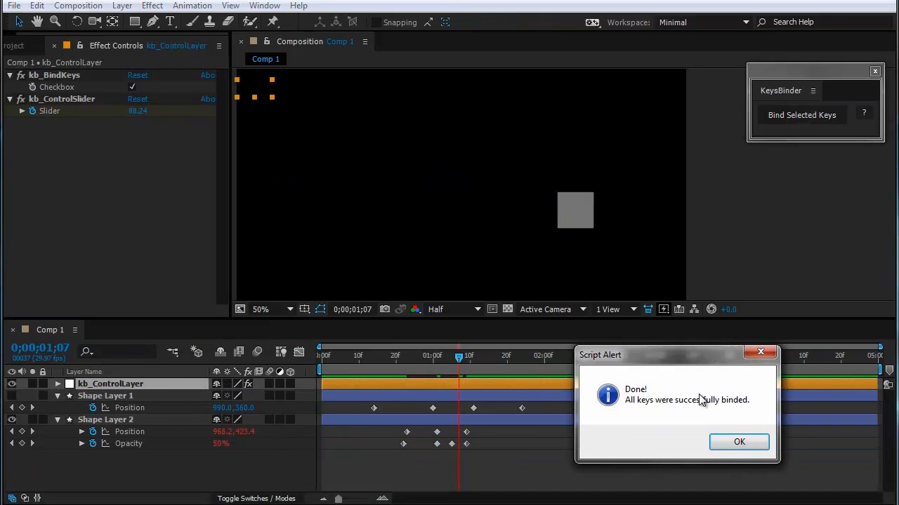
click(736, 444)
key(u)
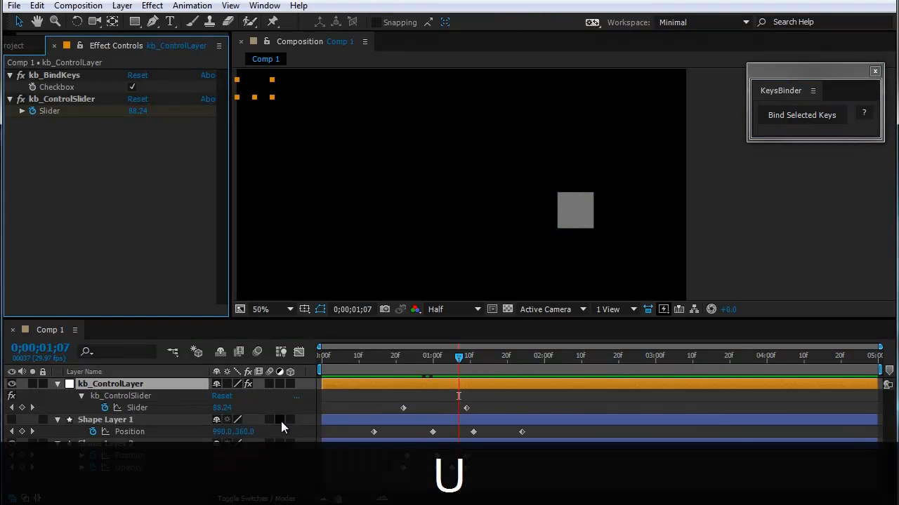
Step: Move both slider keyframes later so the first sits at about 0;00;01;18, and scrub to preview the rebound animation
mouse_move(492, 402)
mouse_down()
mouse_move(390, 414)
mouse_move(496, 409)
mouse_up()
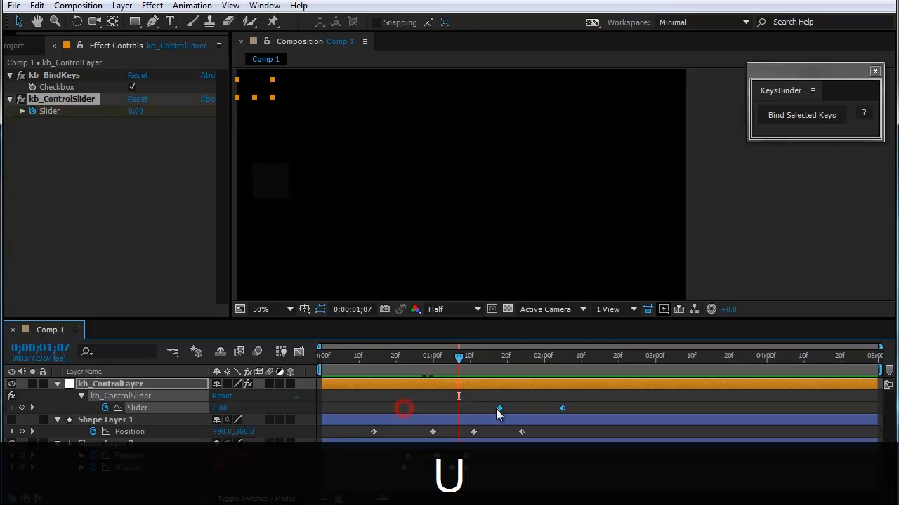
click(481, 364)
drag(481, 365, 541, 365)
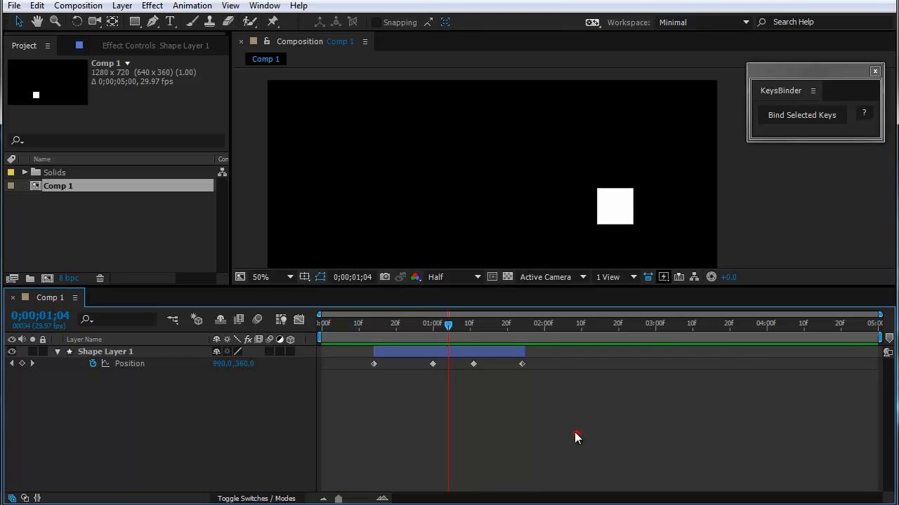
Step: Bind all four Position keyframes of the trimmed Shape Layer 1 to a control slider with KeysBinder
click(343, 331)
click(451, 324)
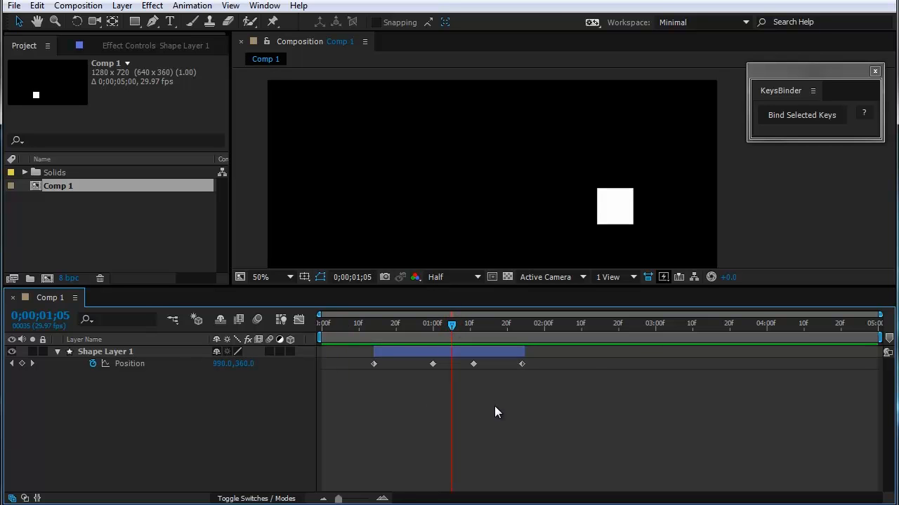
drag(579, 385, 377, 365)
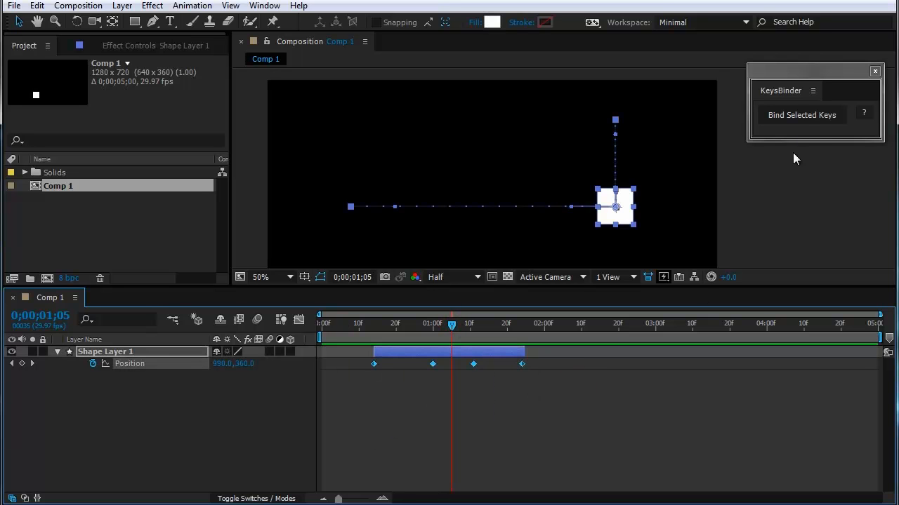
click(807, 118)
click(473, 324)
click(795, 117)
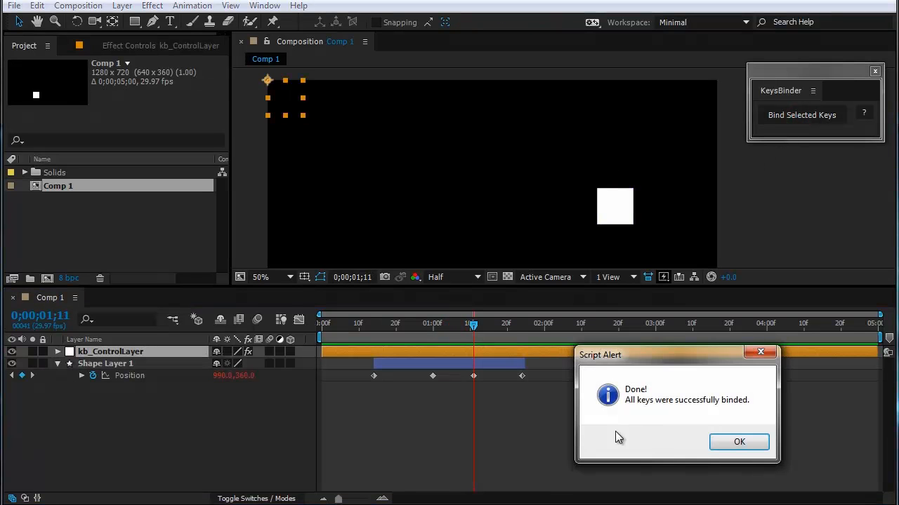
click(737, 442)
Step: Reveal the slider keyframes, move them to about 0;00;02;22 and 0;00;03;19, and scrub through the shifted range
key(u)
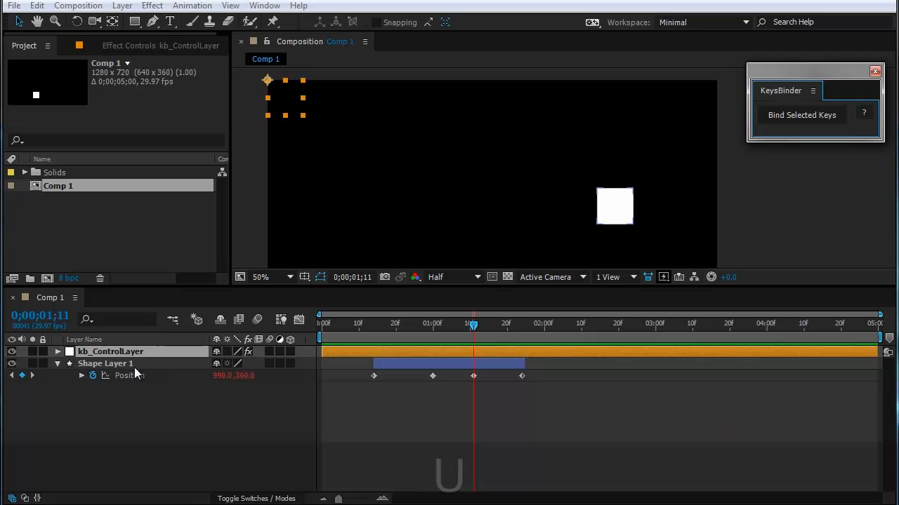
key(u)
drag(526, 376, 727, 377)
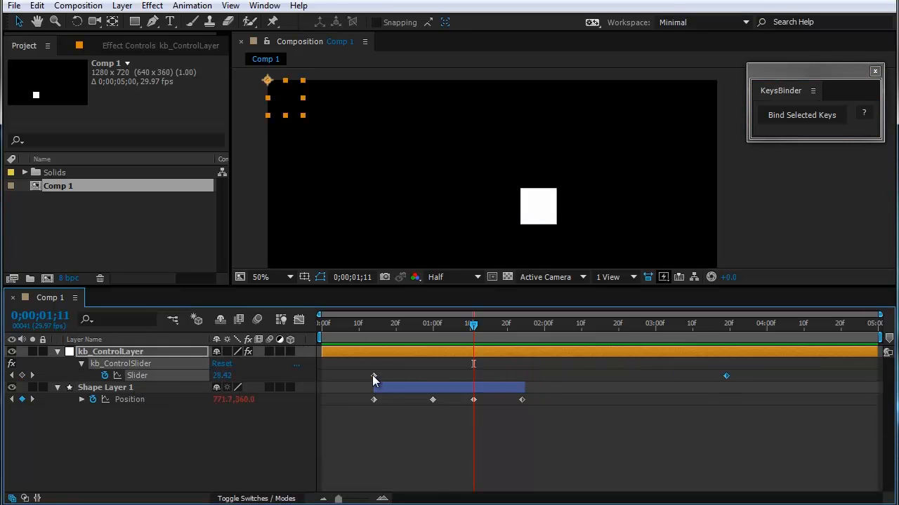
drag(373, 377, 650, 377)
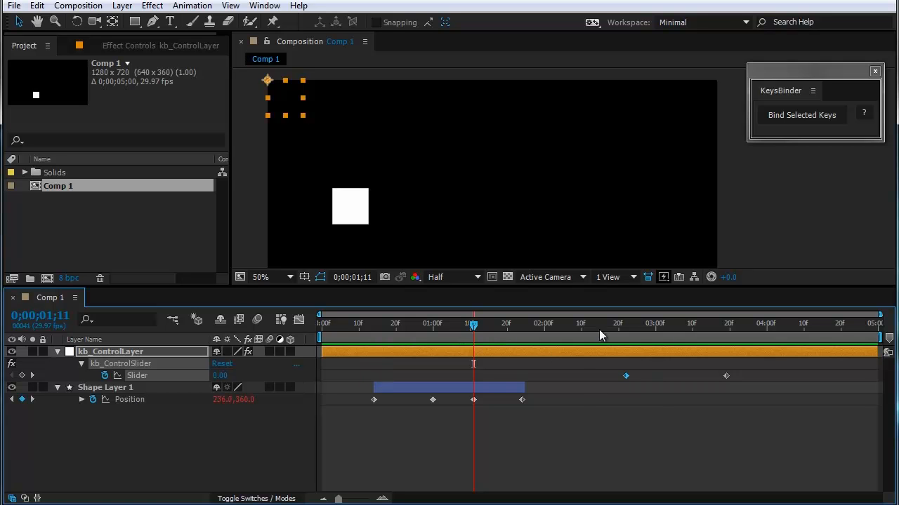
click(576, 330)
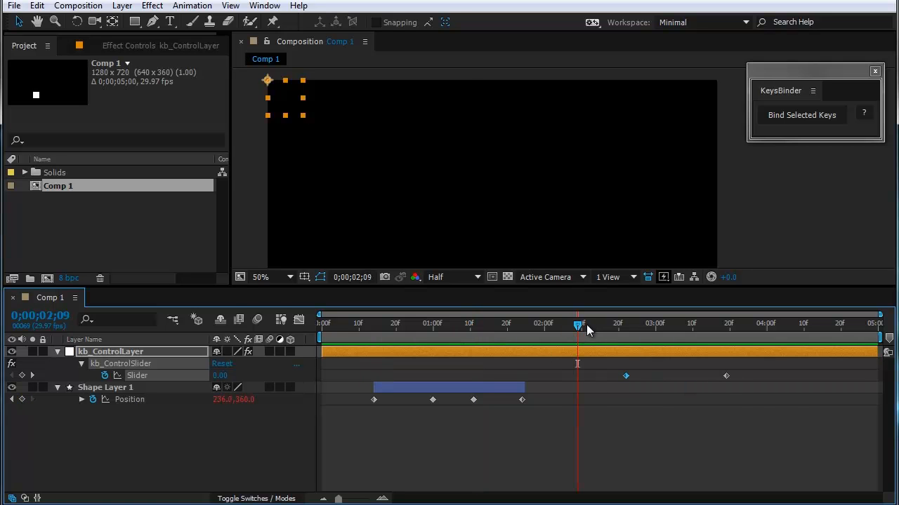
drag(586, 325, 689, 359)
mouse_move(696, 330)
mouse_down()
mouse_move(669, 339)
mouse_move(689, 337)
mouse_up()
Step: Extend Shape Layer 1's out point to the end of the composition and scrub across the slider keyframes
click(556, 439)
drag(526, 389, 881, 390)
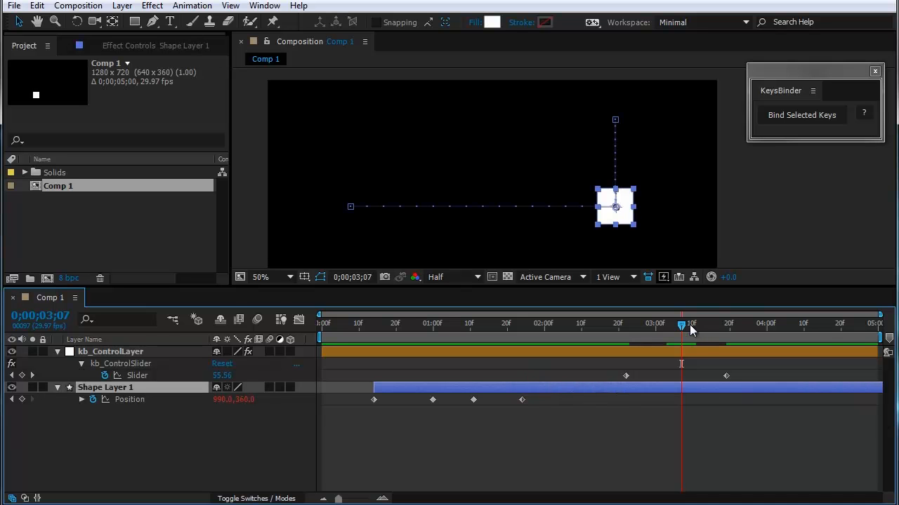
drag(689, 324, 617, 359)
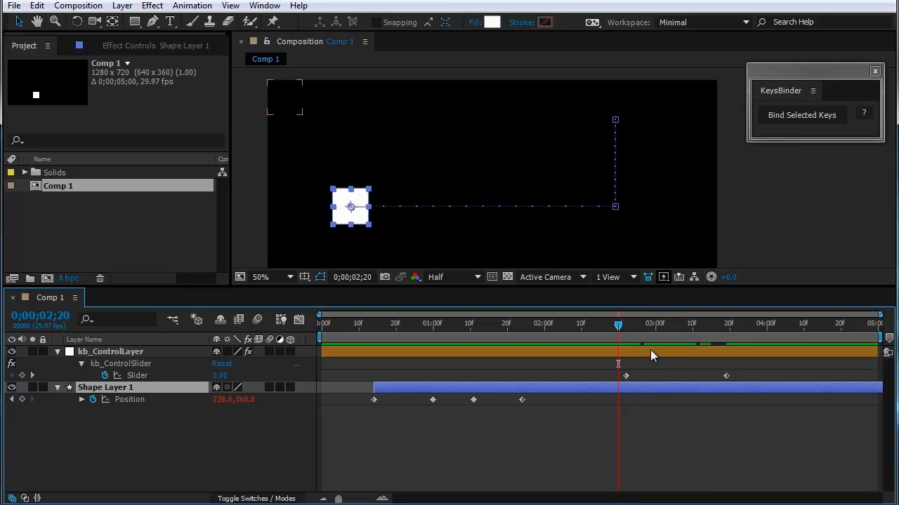
drag(638, 323, 678, 349)
Step: Extend Shape Layer 1's in point to the start of the composition and scrub through the full bound motion
drag(375, 387, 320, 387)
click(351, 437)
drag(636, 324, 741, 355)
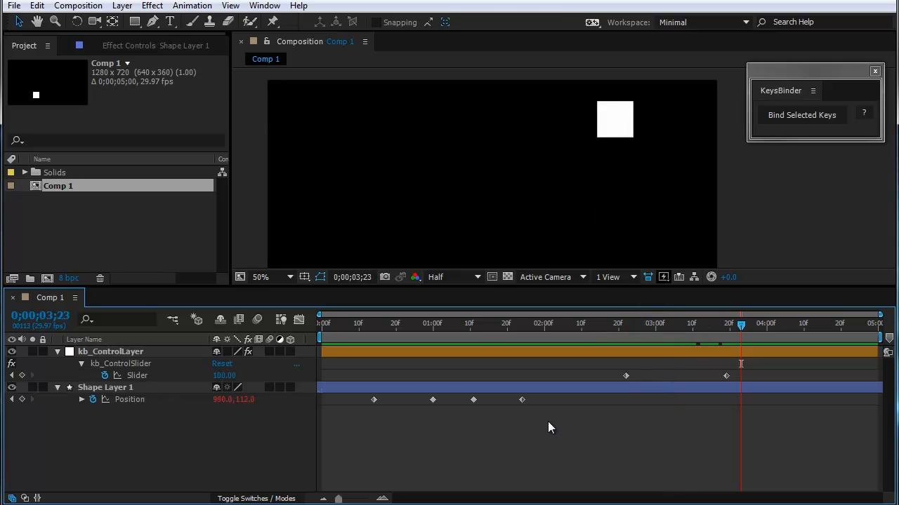
Step: Scrub through the slider-driven motion, and undo back to the trimmed Shape Layer 1 with its unbound Position keyframes
click(621, 329)
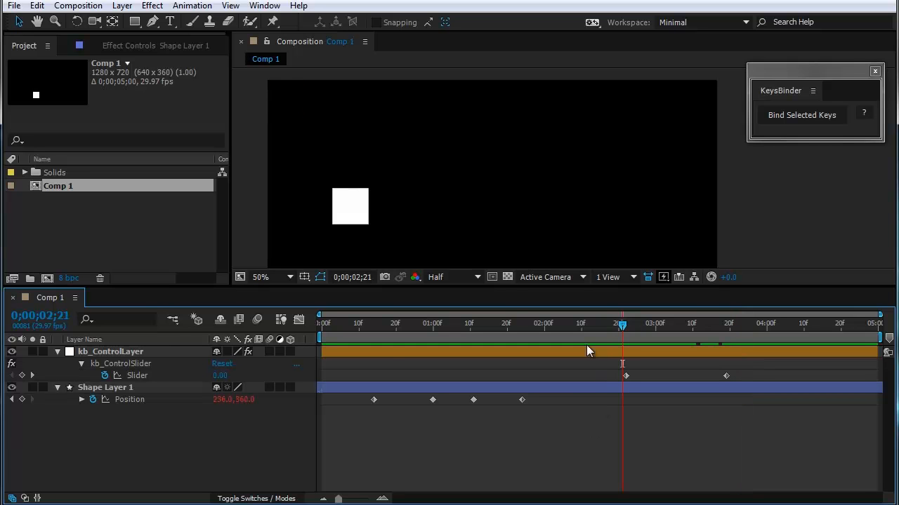
drag(624, 326, 753, 389)
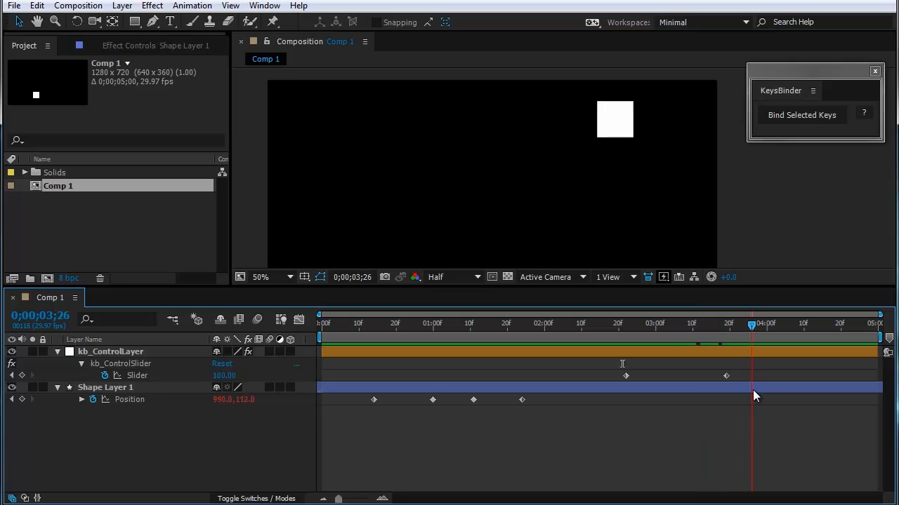
key(ctrl+z)
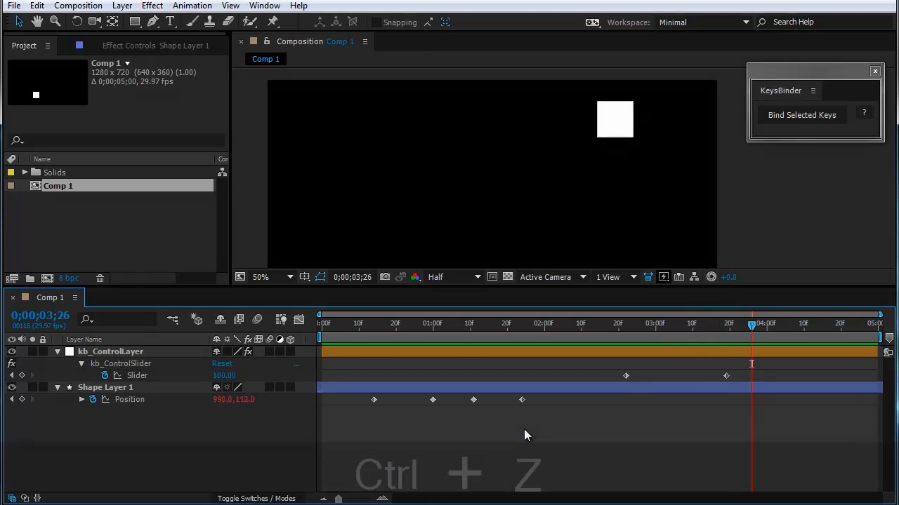
key(ctrl+z)
key(ctrl+z)
key(ctrl+z)
key(ctrl+z)
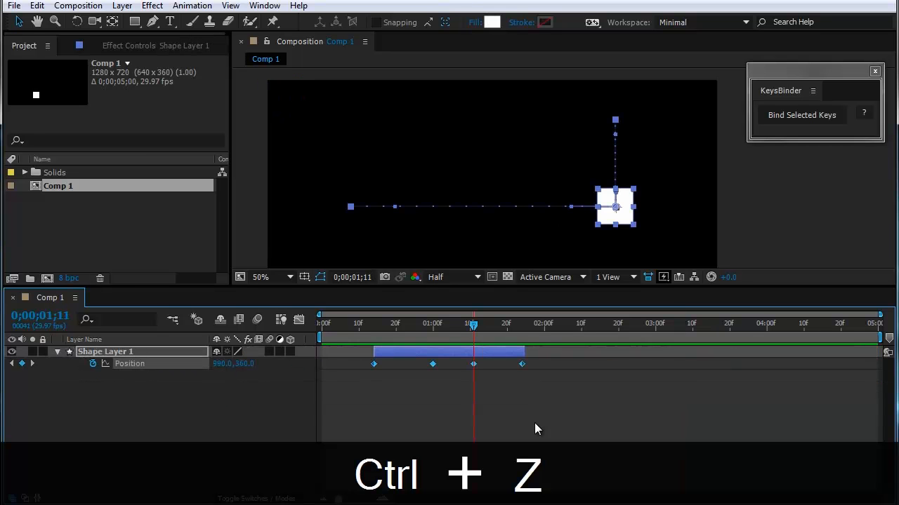
Step: Scrub across the trimmed range and extend Shape Layer 1's in and out points to span the whole composition
click(363, 391)
drag(367, 325, 537, 383)
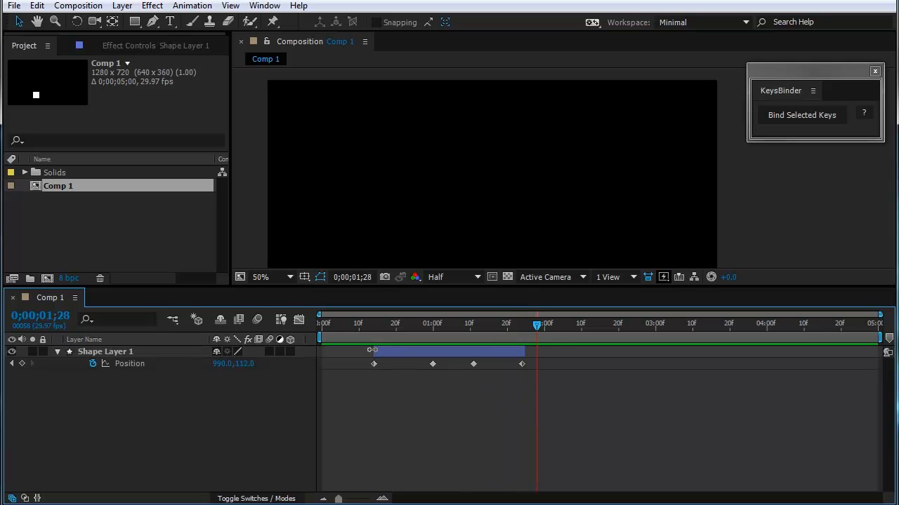
drag(373, 350, 313, 351)
drag(523, 352, 882, 352)
click(451, 411)
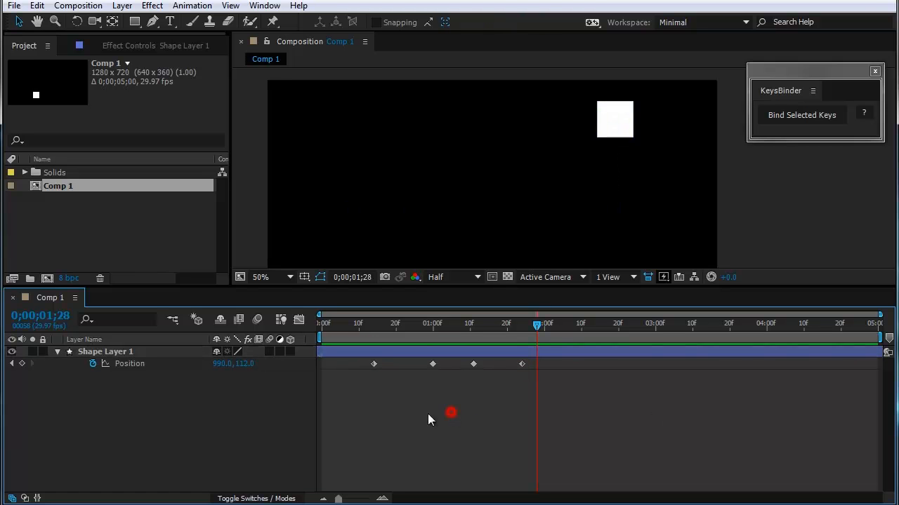
Step: Reveal Shape Layer 1's Opacity alongside Position and set its first keyframe, 100%, at 0;00;00;14 on the first Position keyframe
click(391, 325)
key(shift+t)
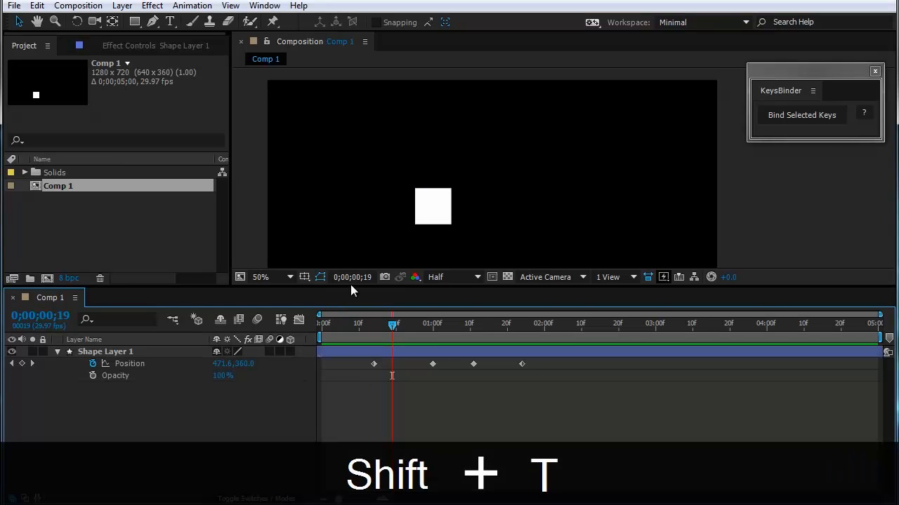
drag(350, 286, 352, 261)
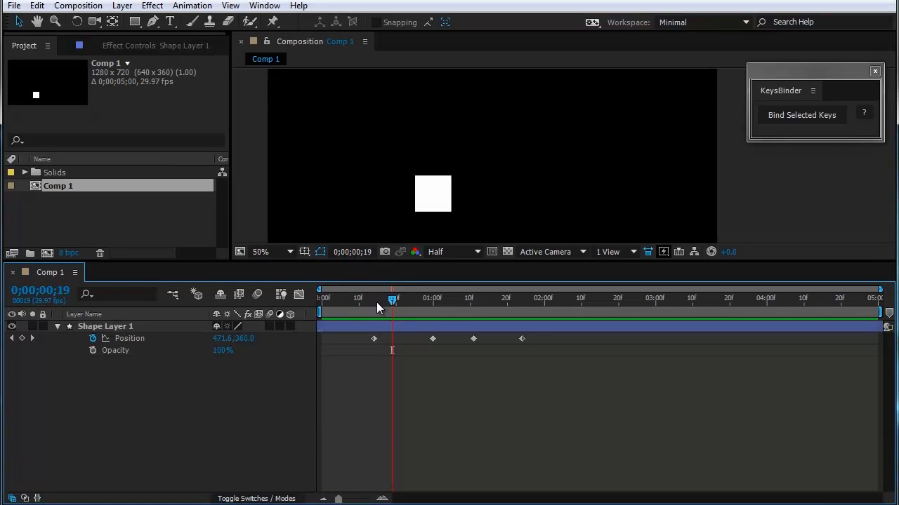
click(373, 300)
key(equal)
key(equal)
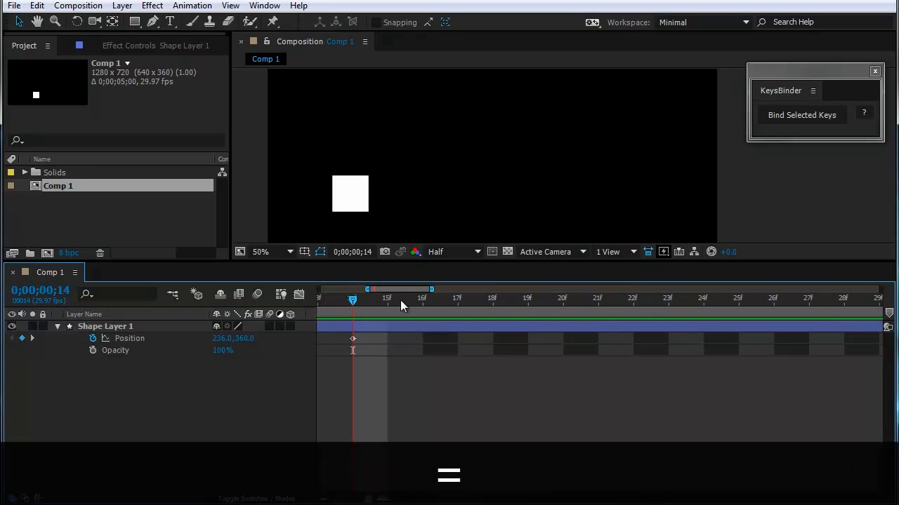
drag(407, 290, 396, 288)
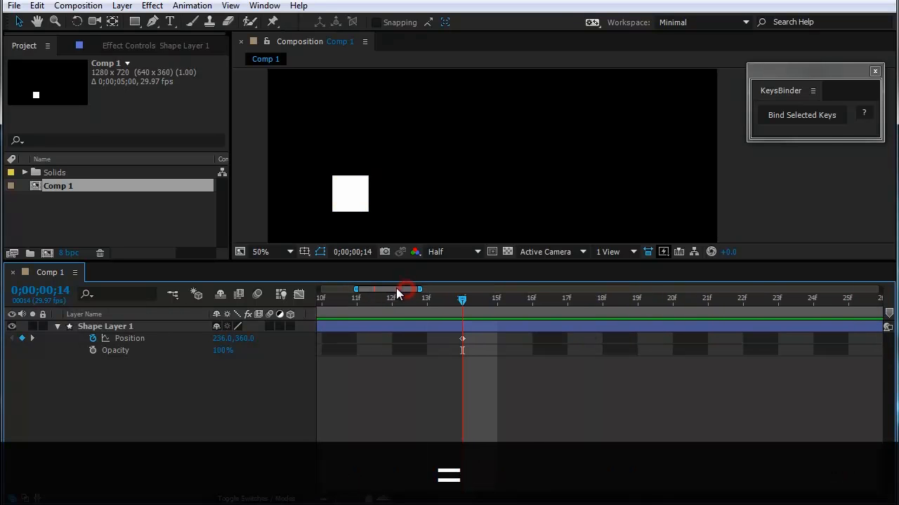
click(91, 351)
Step: Add an Opacity keyframe of 0% one frame earlier, at 0;00;00;13
drag(464, 300, 439, 306)
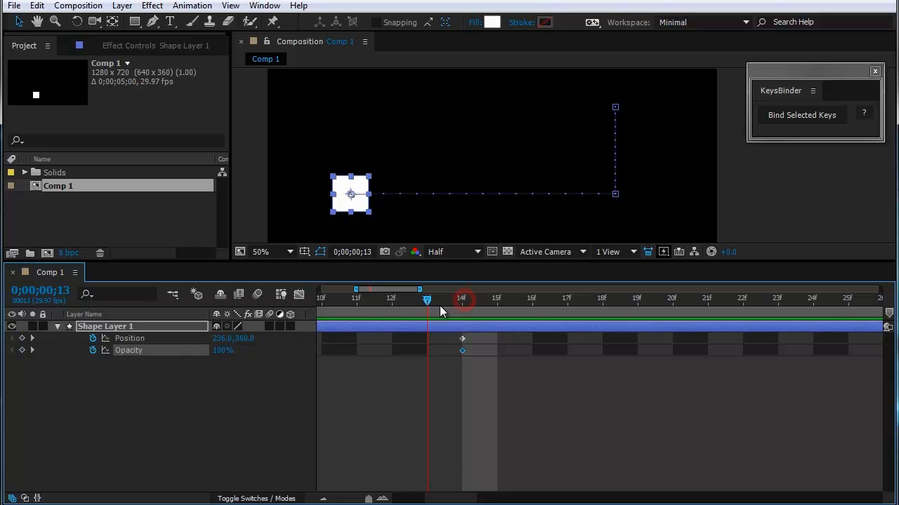
click(22, 350)
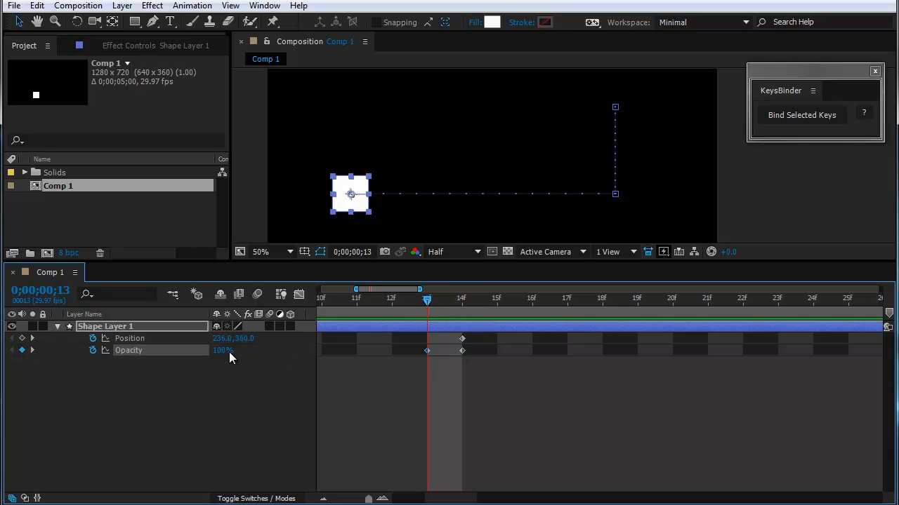
drag(229, 351, 148, 432)
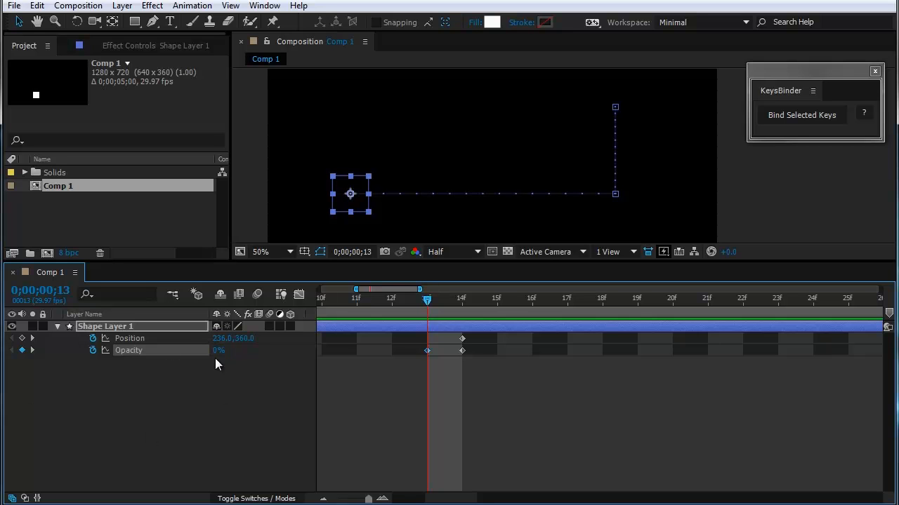
Step: Add Opacity keyframes of 100% at 0;00;01;24 on the last Position keyframe and 0% at 0;00;01;25
drag(419, 289, 583, 288)
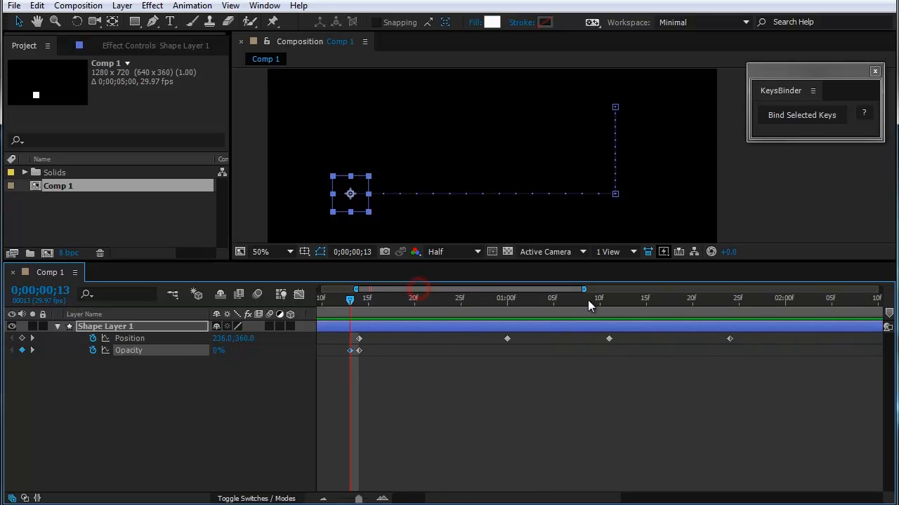
drag(528, 292, 587, 292)
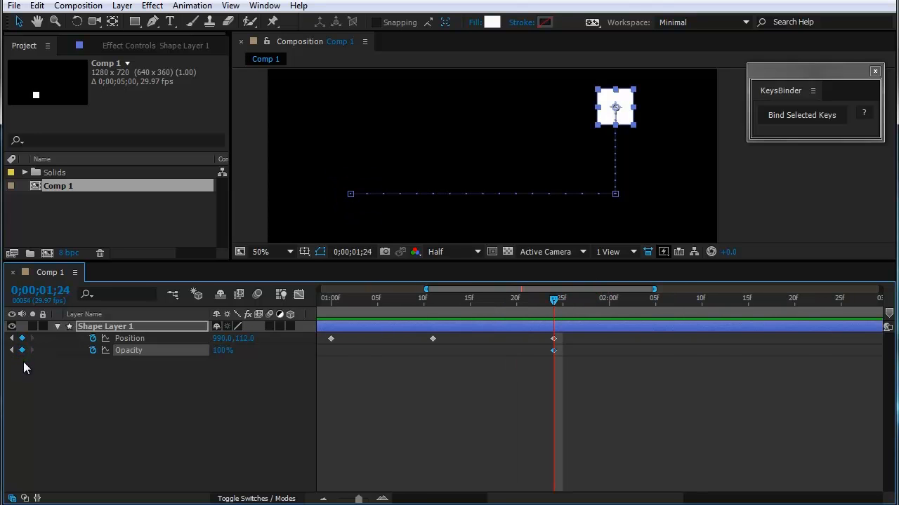
click(561, 299)
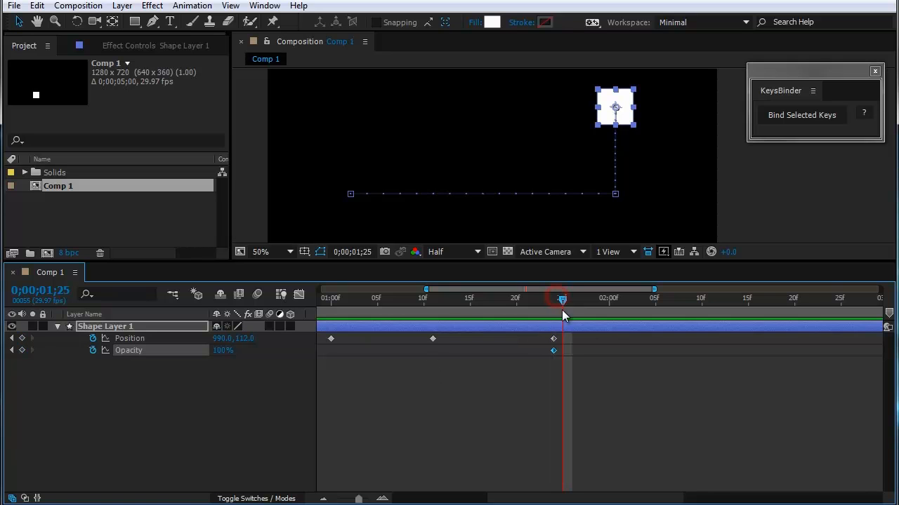
drag(219, 351, 146, 358)
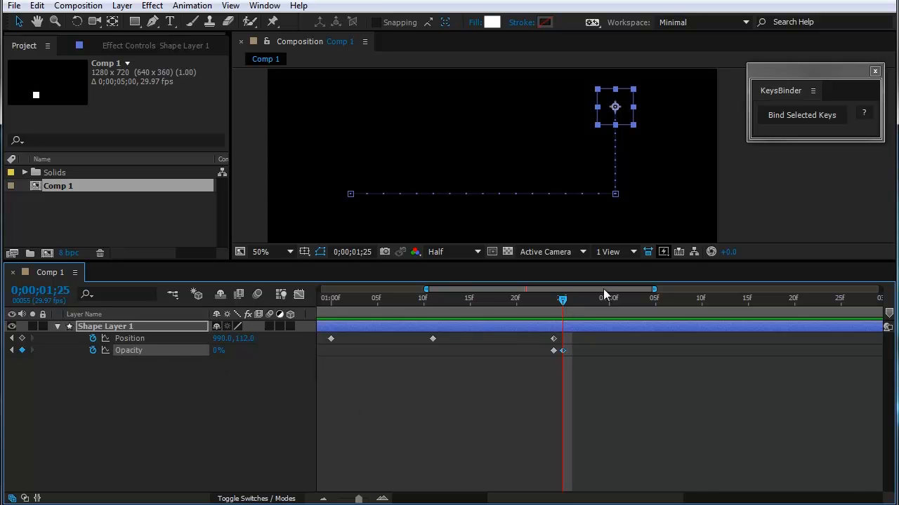
Step: Turn the Opacity keyframes at 0;00;00;13 and 0;00;01;24 into hold keyframes
drag(427, 290, 359, 290)
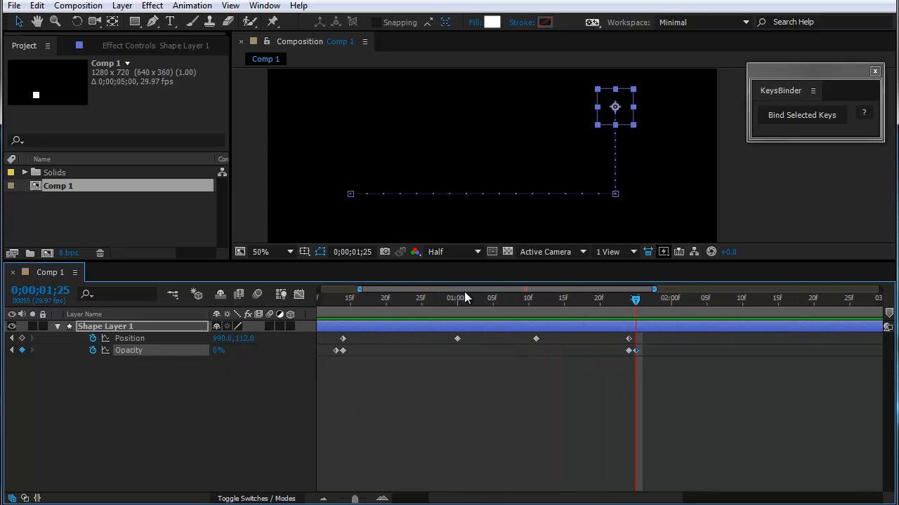
drag(488, 289, 450, 295)
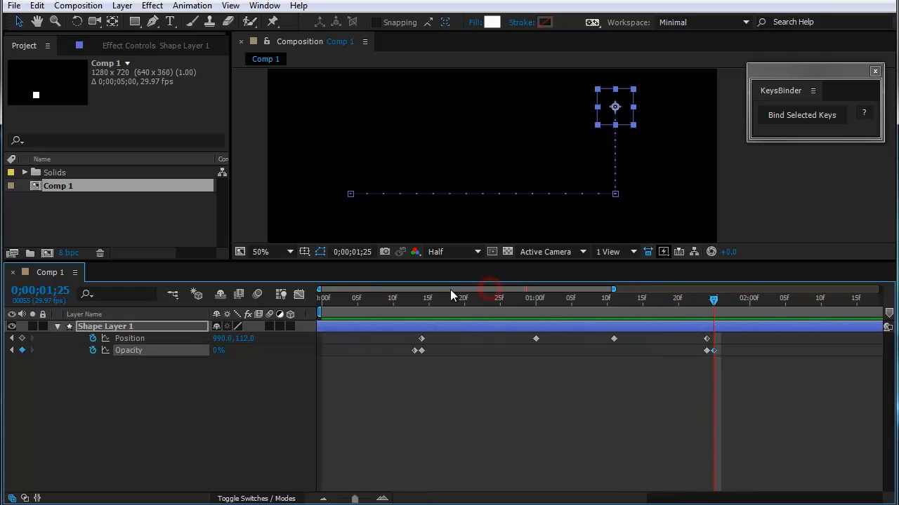
right_click(412, 349)
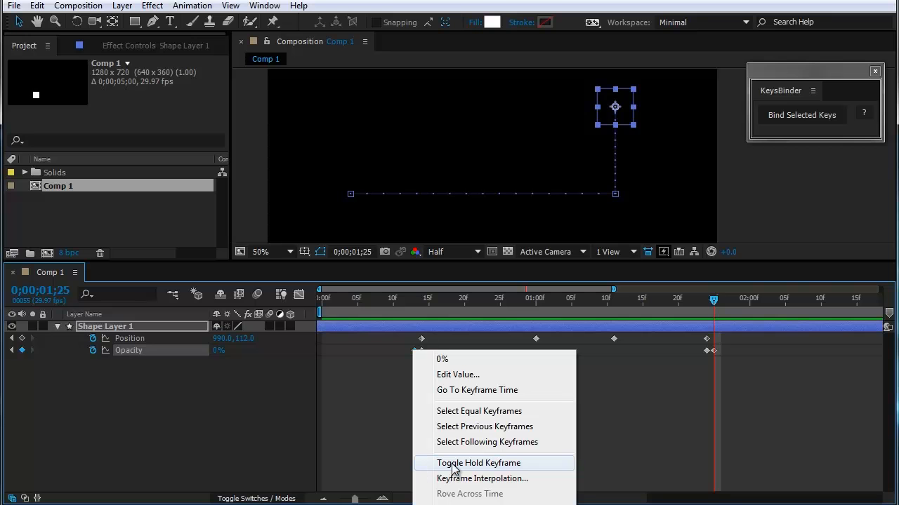
click(520, 465)
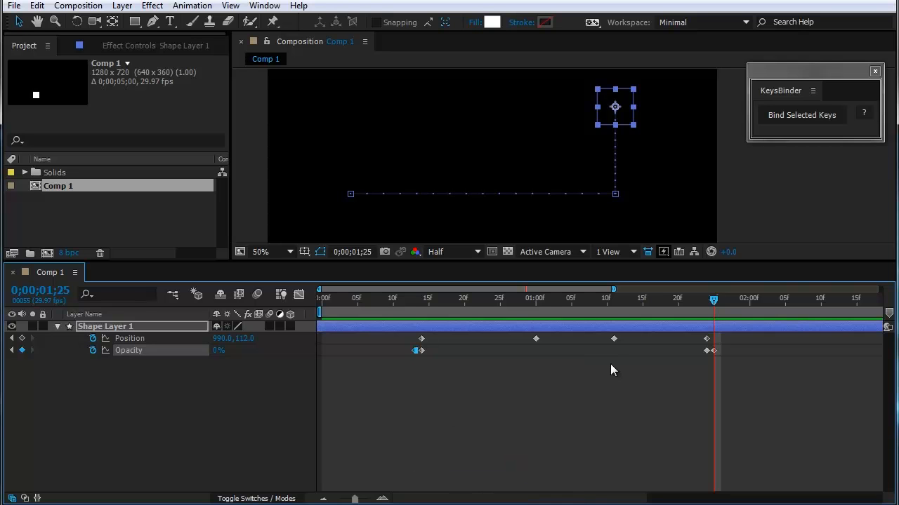
right_click(705, 350)
click(735, 461)
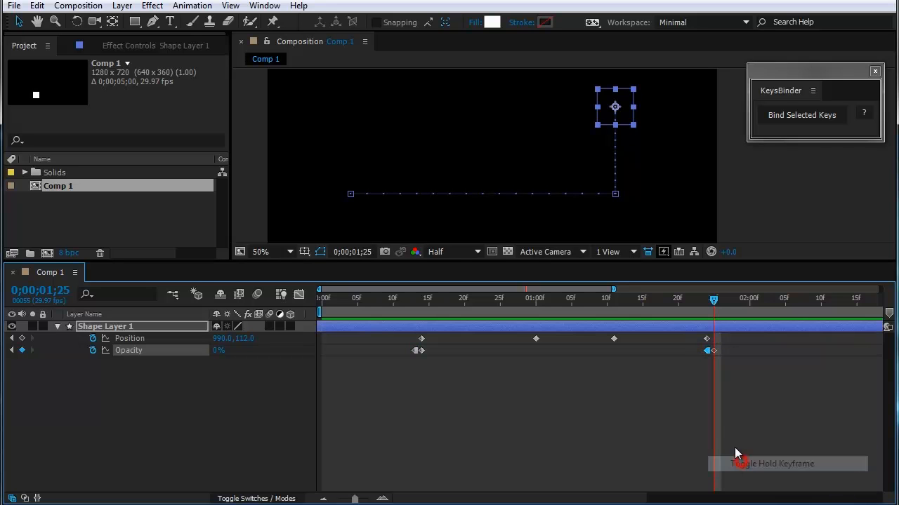
Step: Bind all Position and Opacity keyframes of Shape Layer 1 to a control slider with KeysBinder
drag(615, 289, 881, 289)
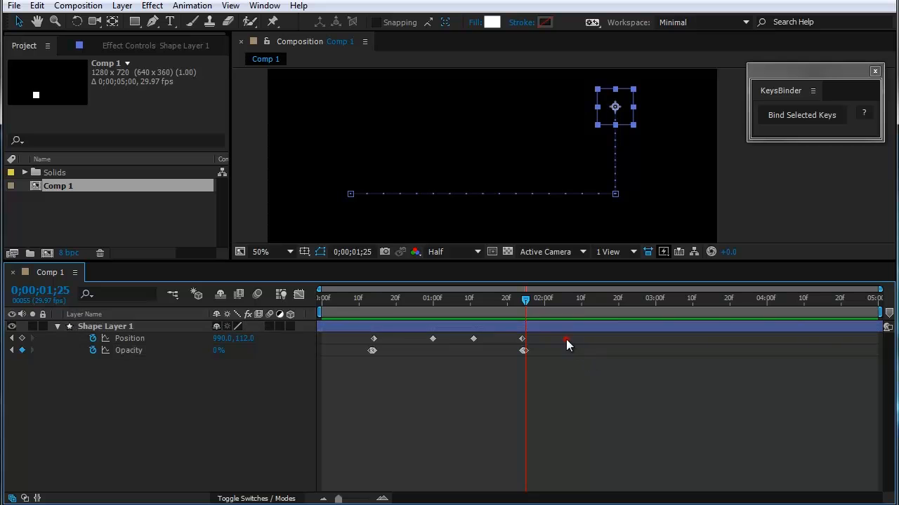
drag(566, 339, 379, 369)
click(782, 116)
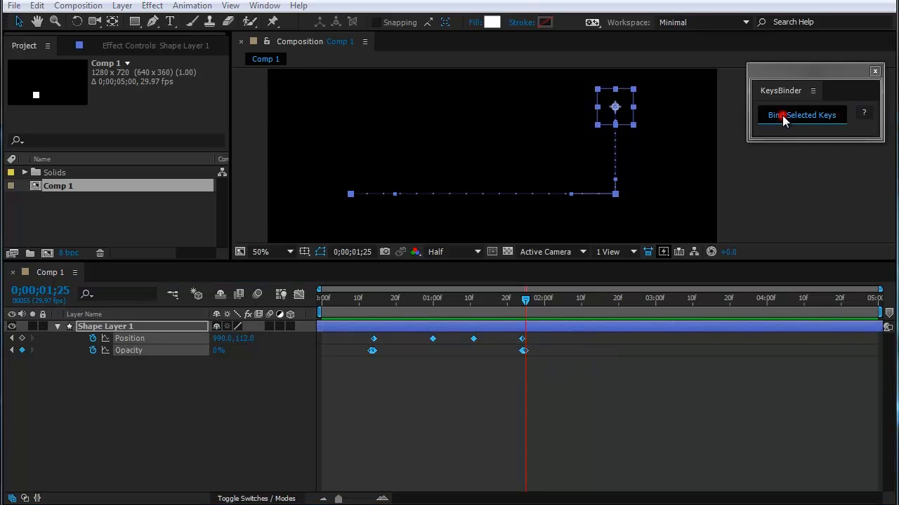
click(721, 443)
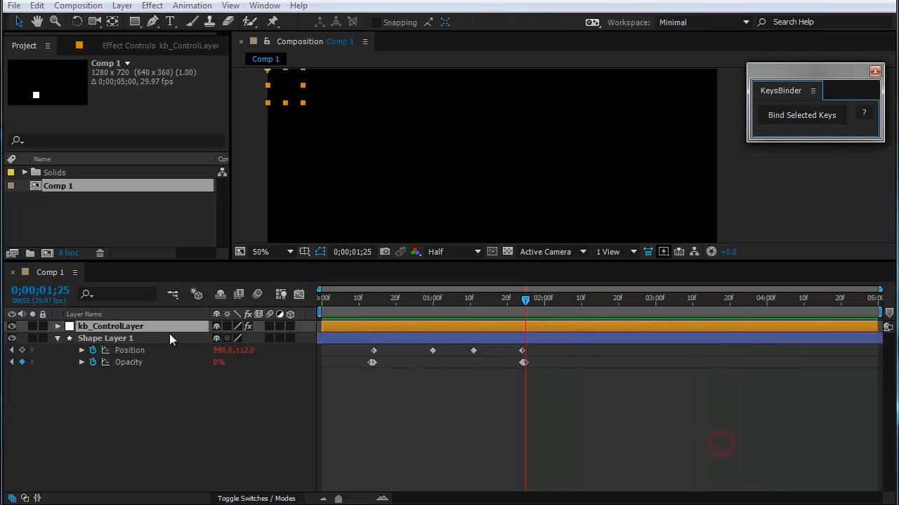
Step: Reveal kb_ControlLayer's slider keyframes and scrub through the bound position and opacity animation
click(140, 327)
key(u)
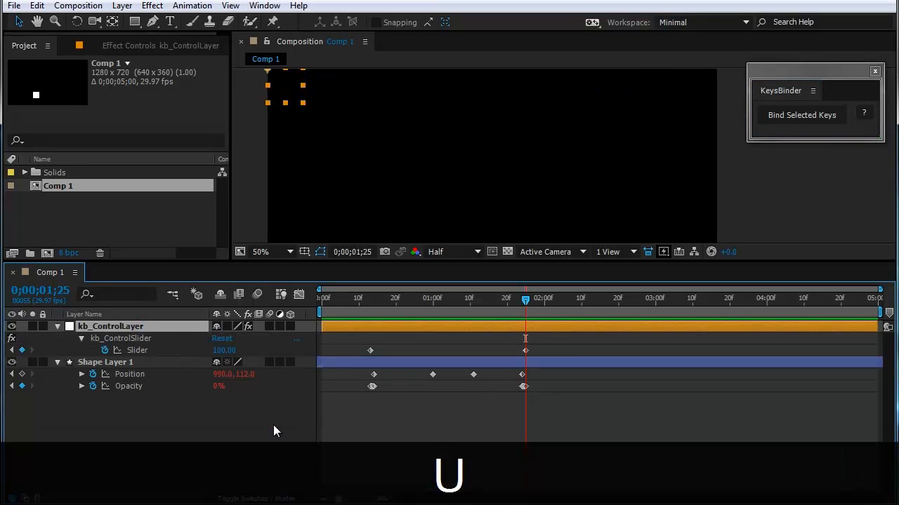
click(274, 424)
drag(562, 343, 594, 349)
click(559, 425)
click(529, 300)
drag(530, 304, 792, 390)
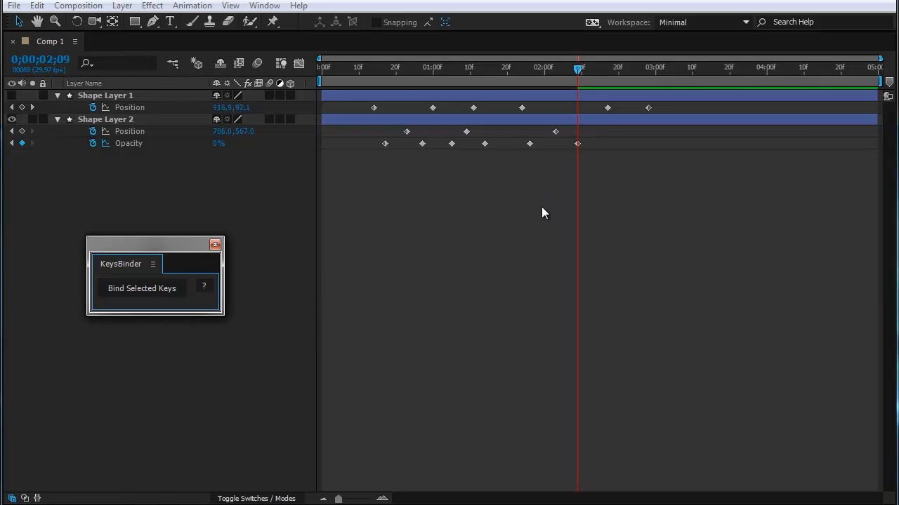
Step: Bind the fourth and fifth Opacity keyframes of Shape Layer 2 to a control slider with KeysBinder
drag(544, 160, 485, 142)
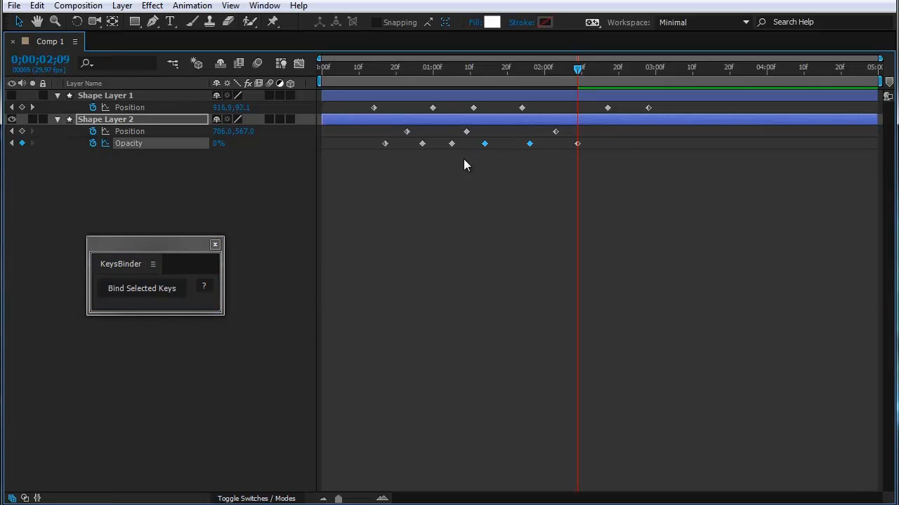
click(141, 288)
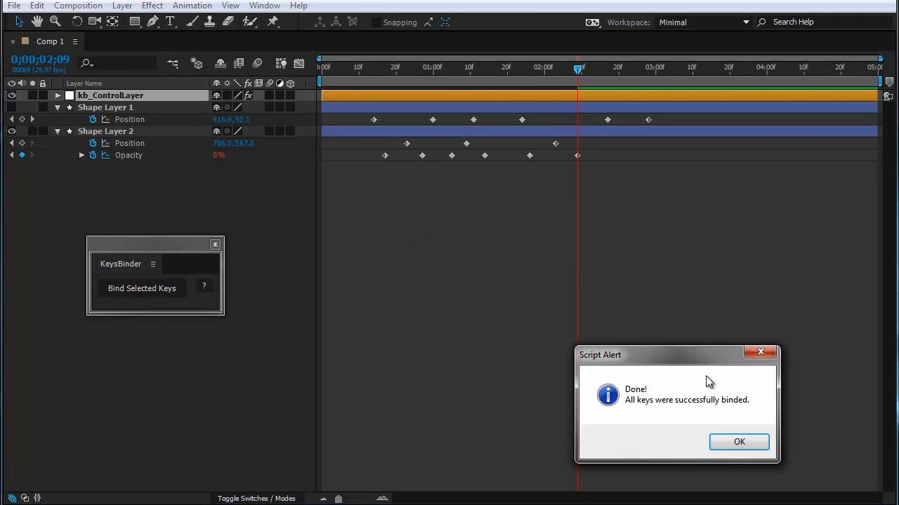
click(737, 442)
Step: Try to bind the same two Opacity keyframes of Shape Layer 2 again, and dismiss the alert
drag(544, 195, 486, 156)
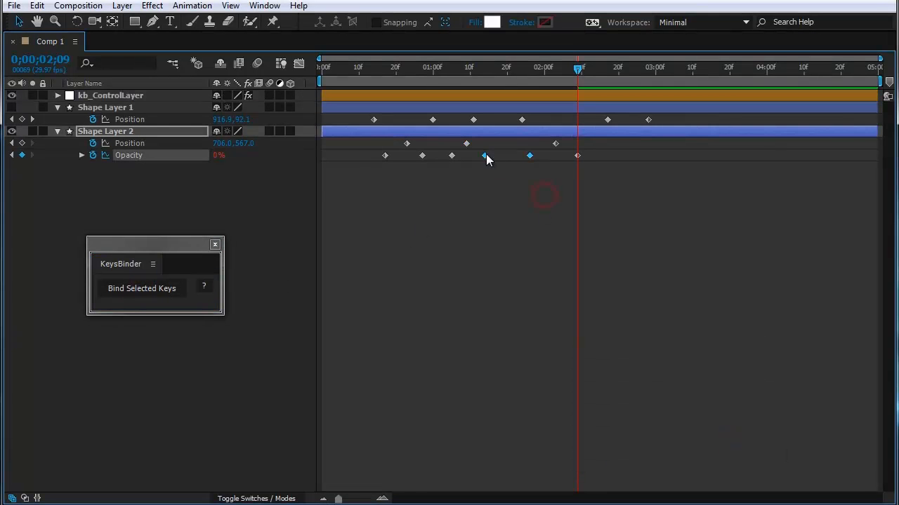
click(136, 289)
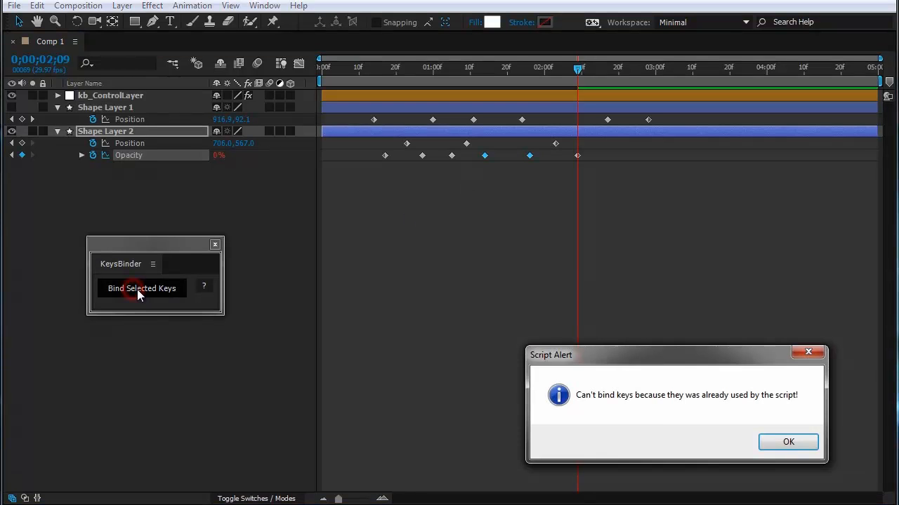
drag(639, 353, 417, 229)
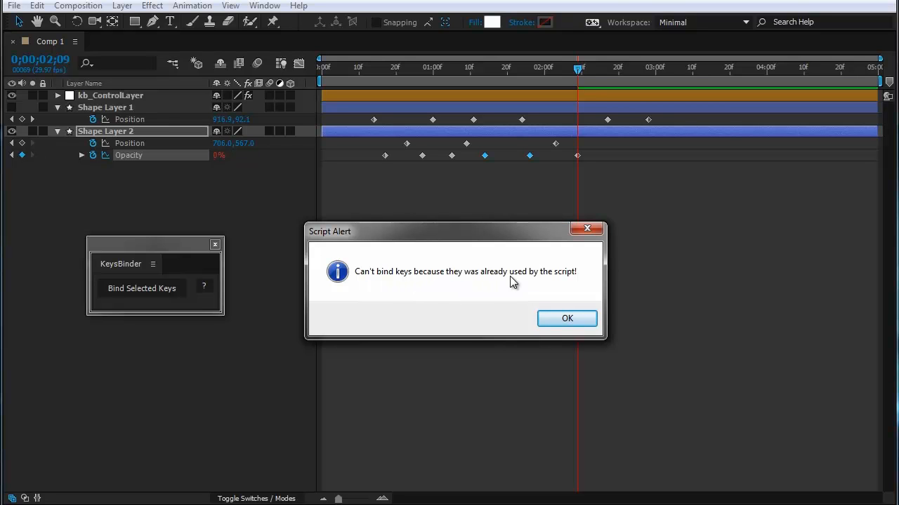
click(569, 318)
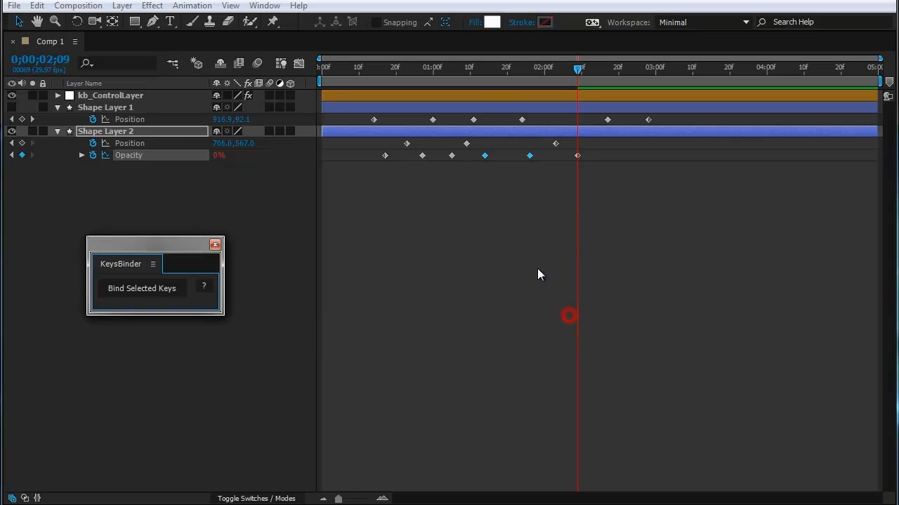
click(505, 254)
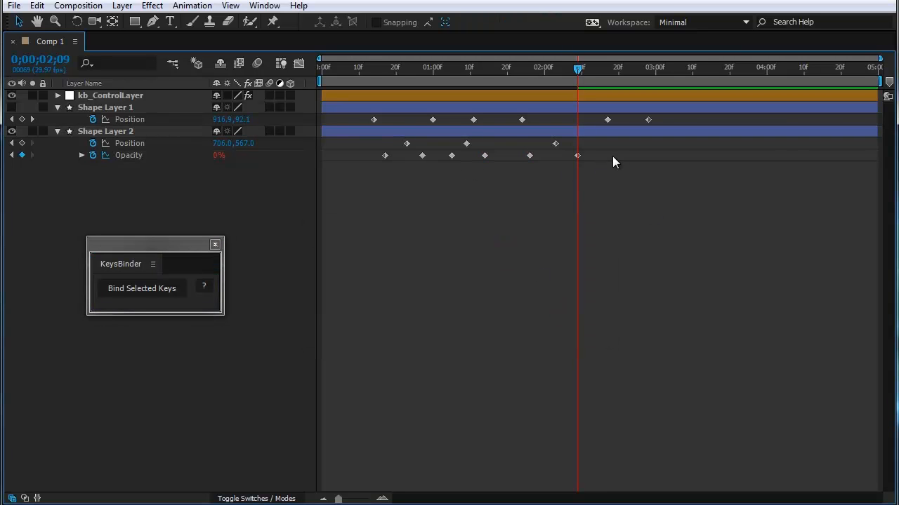
Step: Try to bind the last four Opacity keyframes of Shape Layer 2 together with KeysBinder, and dismiss the alert
drag(615, 150, 428, 172)
click(630, 167)
drag(630, 151, 445, 161)
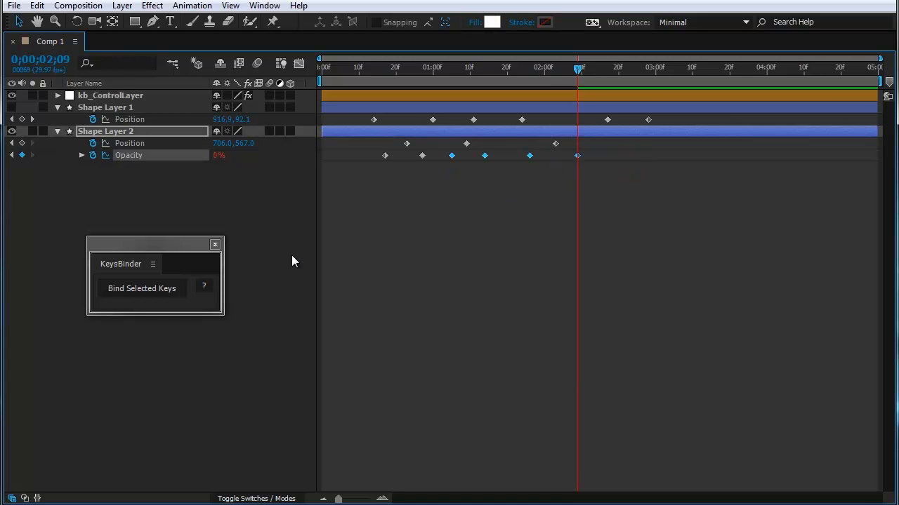
click(176, 290)
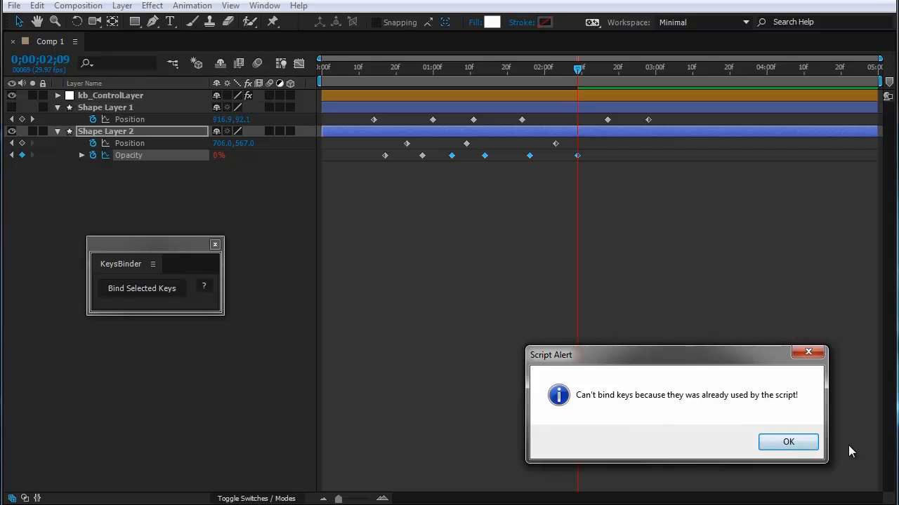
click(788, 442)
click(616, 269)
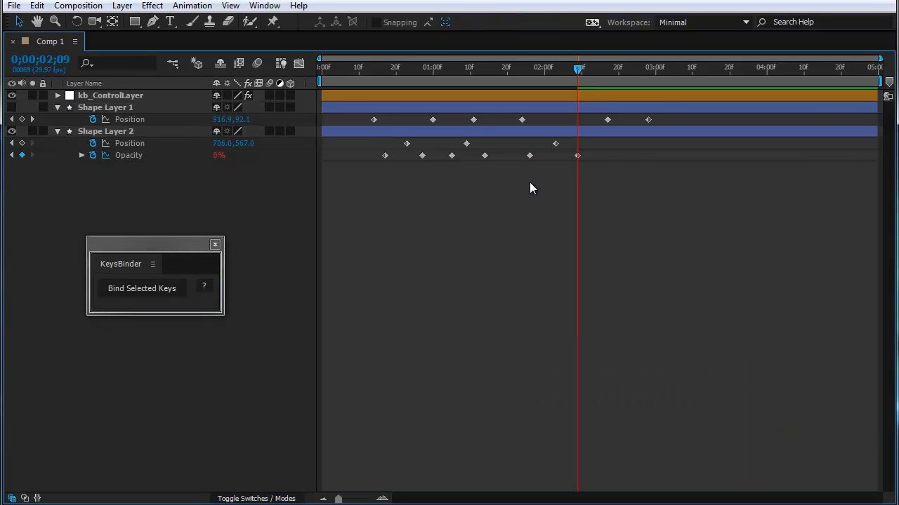
Step: Bind the fifth and sixth Opacity keyframes of Shape Layer 2 to a control slider with KeysBinder
drag(511, 157, 530, 156)
mouse_move(530, 157)
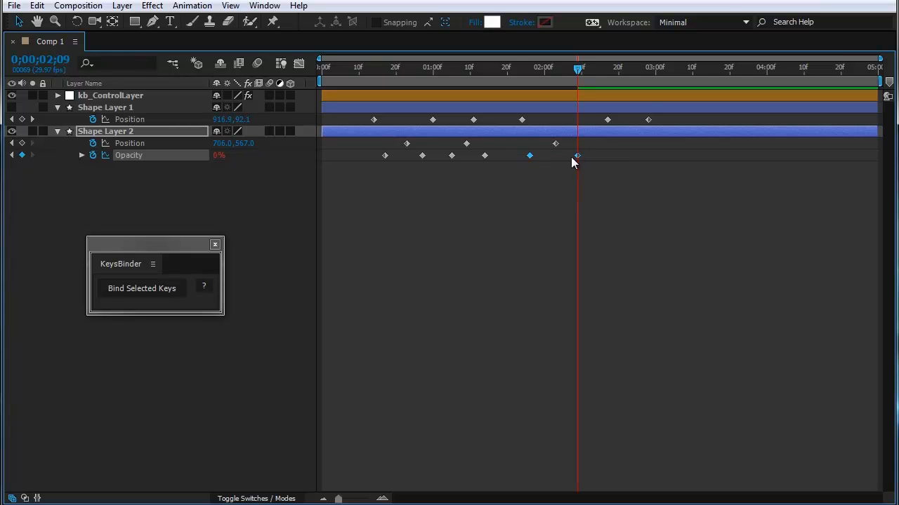
click(138, 283)
click(128, 294)
click(725, 441)
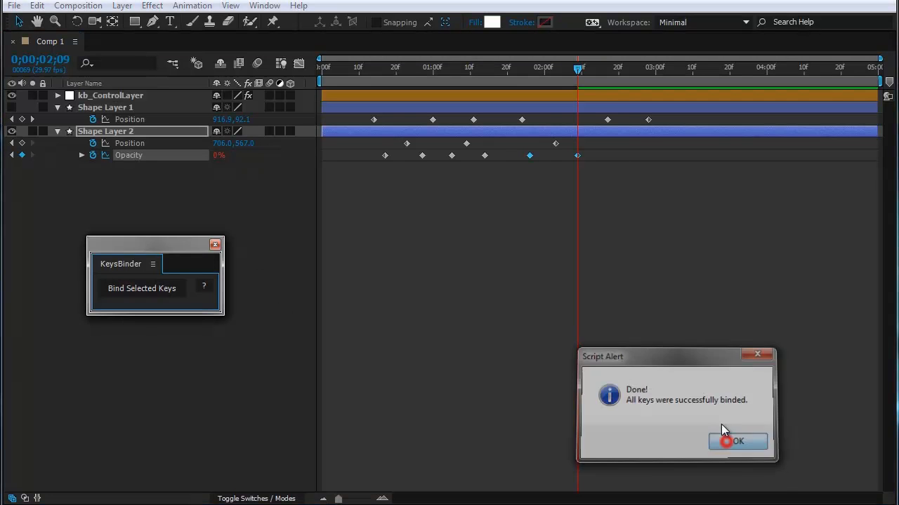
Step: Bind the third and fourth Opacity keyframes of Shape Layer 2 to a control slider with KeysBinder
drag(493, 158, 450, 161)
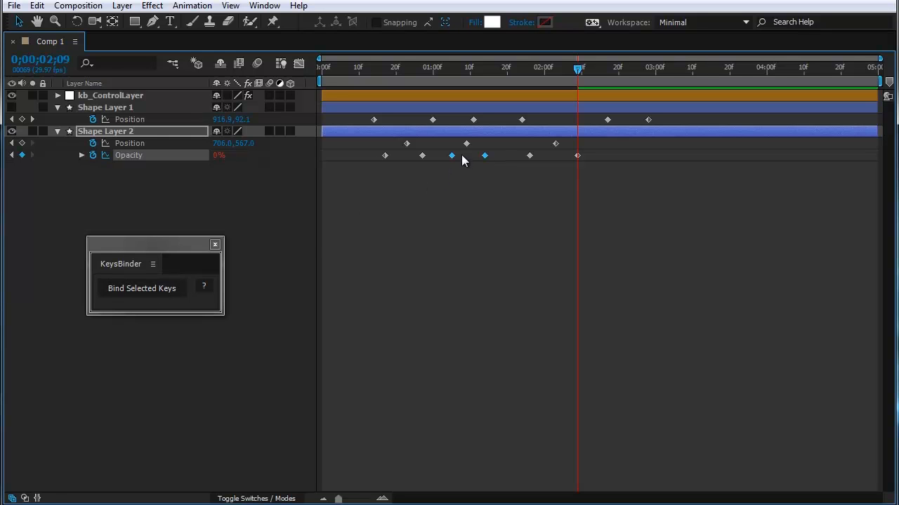
click(127, 290)
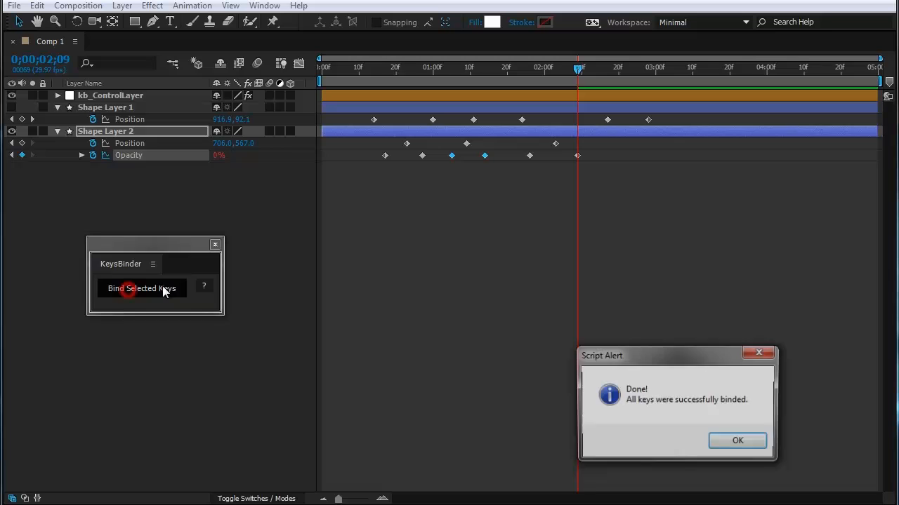
click(730, 443)
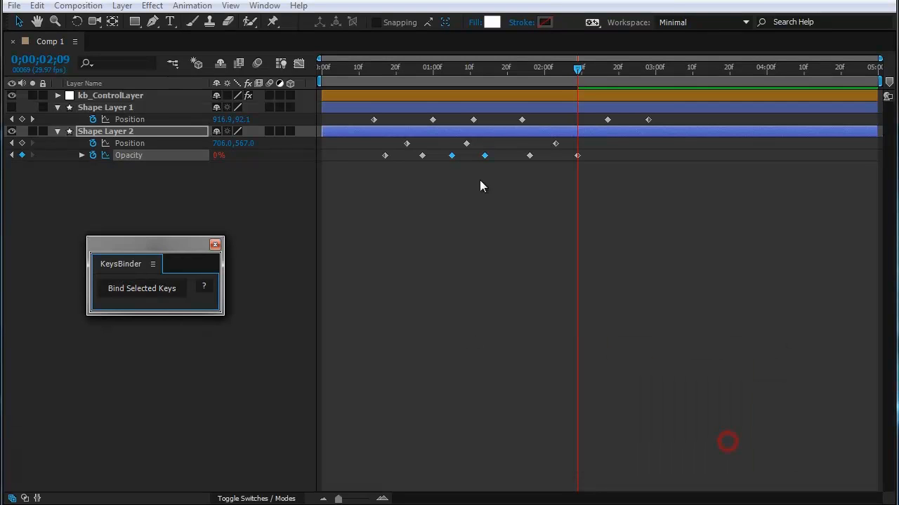
Step: Reveal kb_ControlLayer's slider keyframes and scrub through kb_ControlSlider's range, comparing it with Shape Layer 2's fourth and fifth Opacity keyframes
click(124, 96)
key(u)
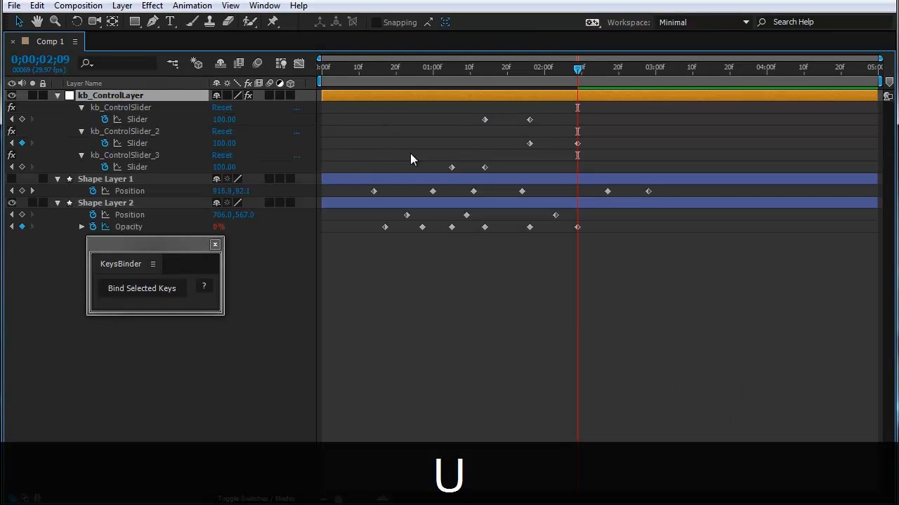
drag(480, 83, 487, 88)
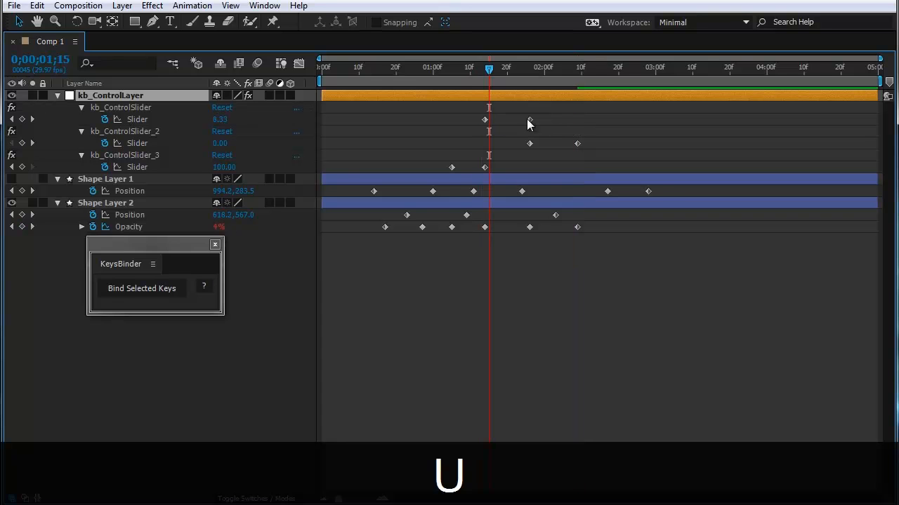
drag(540, 116, 476, 125)
drag(490, 79, 515, 87)
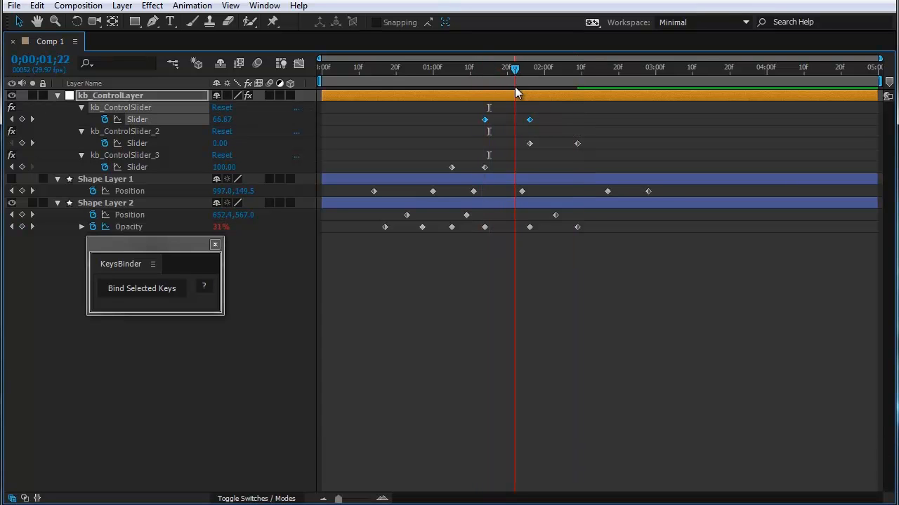
drag(476, 221, 538, 240)
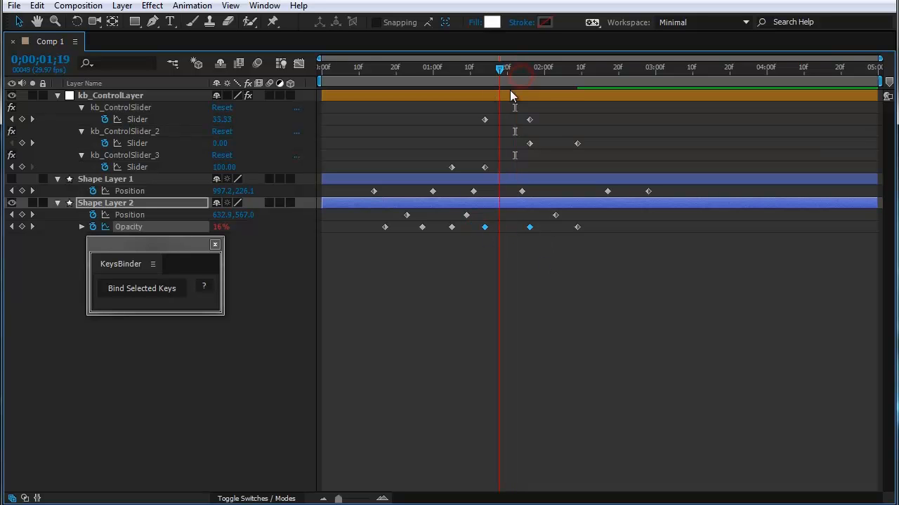
Step: Compare the keyframes of kb_ControlSlider_2 and kb_ControlSlider_3 with the Opacity keyframes they drive on Shape Layer 2, scrubbing through both ranges
drag(593, 135, 523, 150)
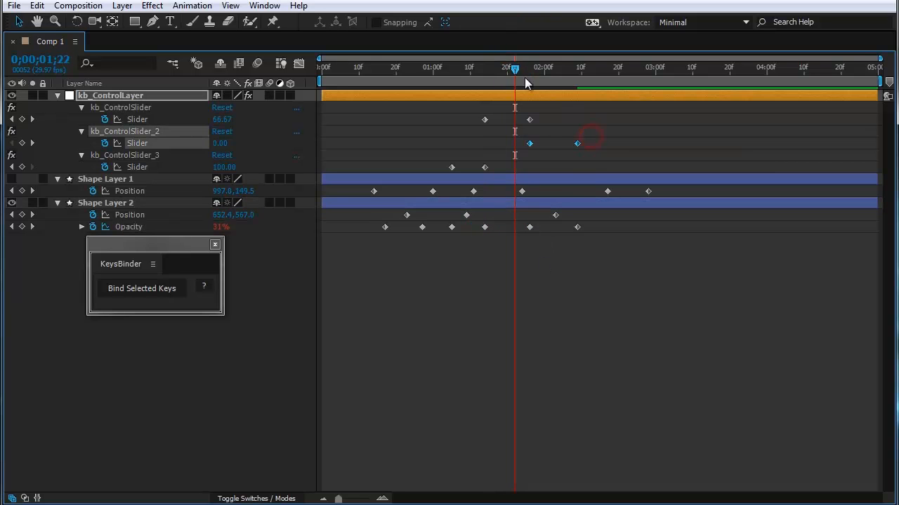
drag(517, 70, 551, 132)
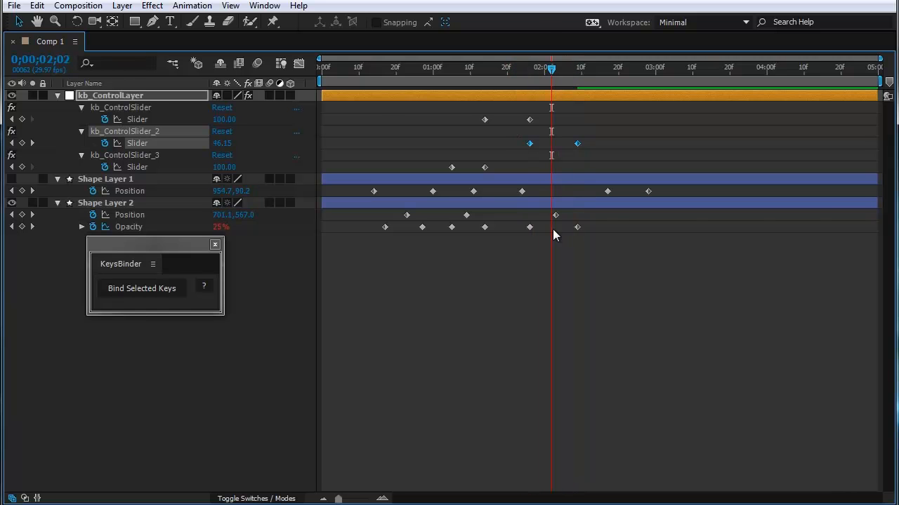
drag(596, 223, 521, 239)
drag(553, 70, 483, 94)
drag(436, 152, 490, 173)
drag(497, 224, 444, 246)
drag(481, 72, 481, 110)
click(522, 283)
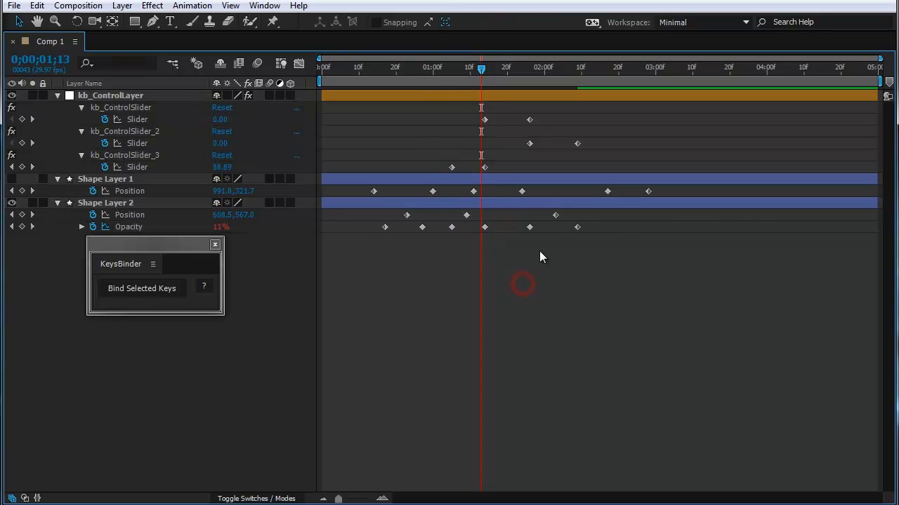
Step: Try to rebind the last four Opacity keyframes of Shape Layer 2 as one group, and dismiss the alert
drag(608, 226, 444, 242)
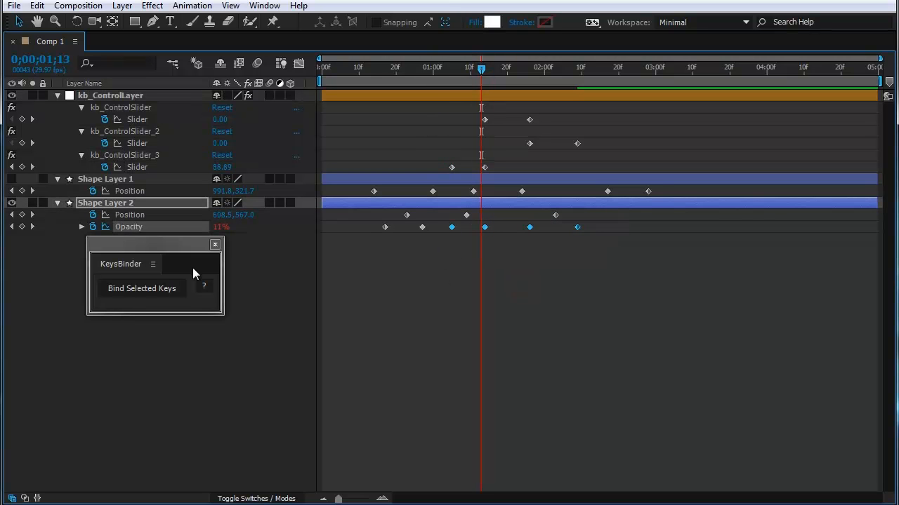
click(154, 290)
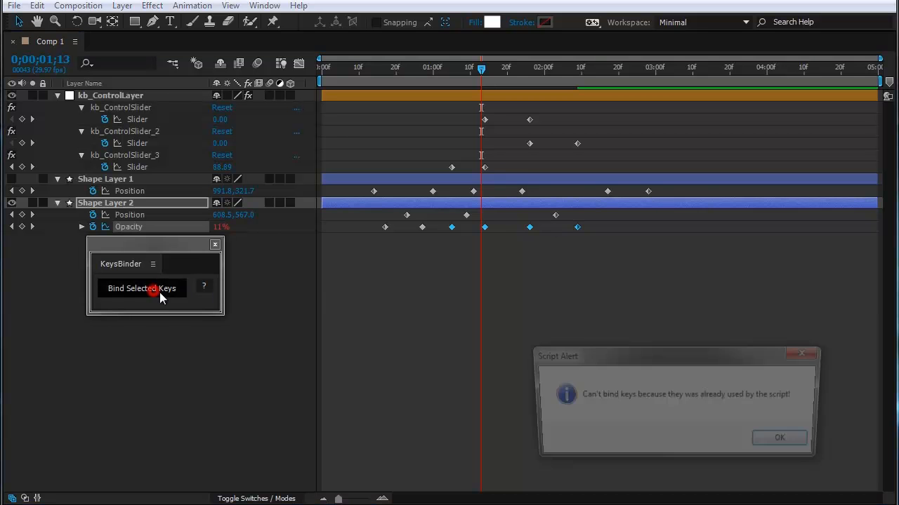
click(779, 439)
click(565, 292)
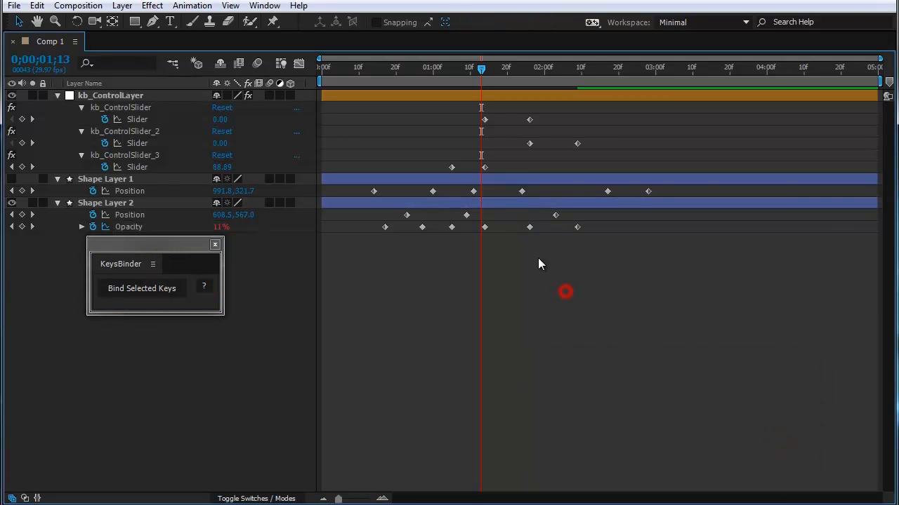
Step: Try to rebind only the fourth and fifth Opacity keyframes of Shape Layer 2, and dismiss the alert
drag(528, 232, 474, 222)
click(172, 291)
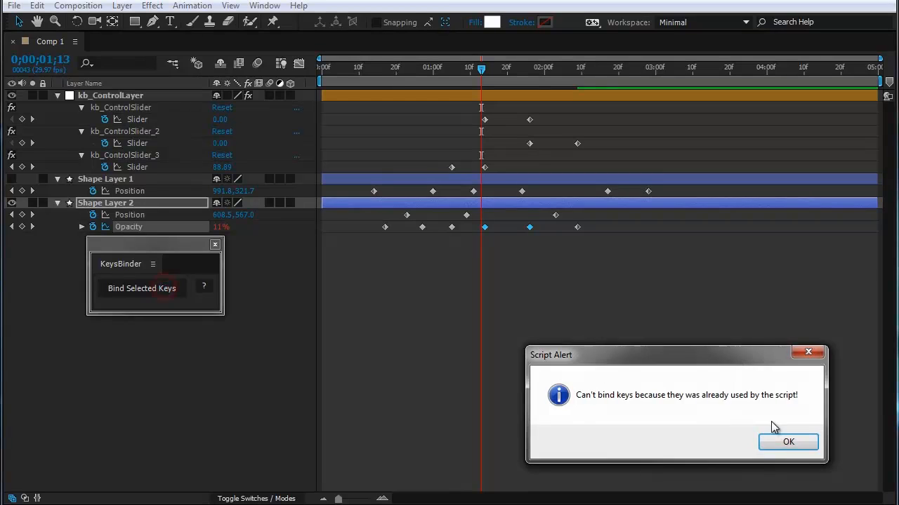
click(787, 445)
click(499, 294)
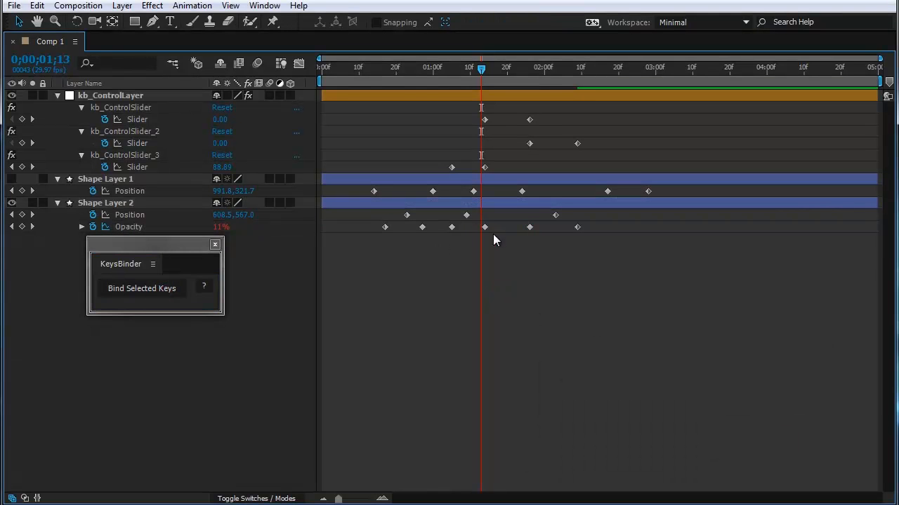
Step: Bind the first three Opacity keyframes of Shape Layer 2 to a control slider with KeysBinder, and expand kb_ControlSlider_4
drag(464, 223, 407, 234)
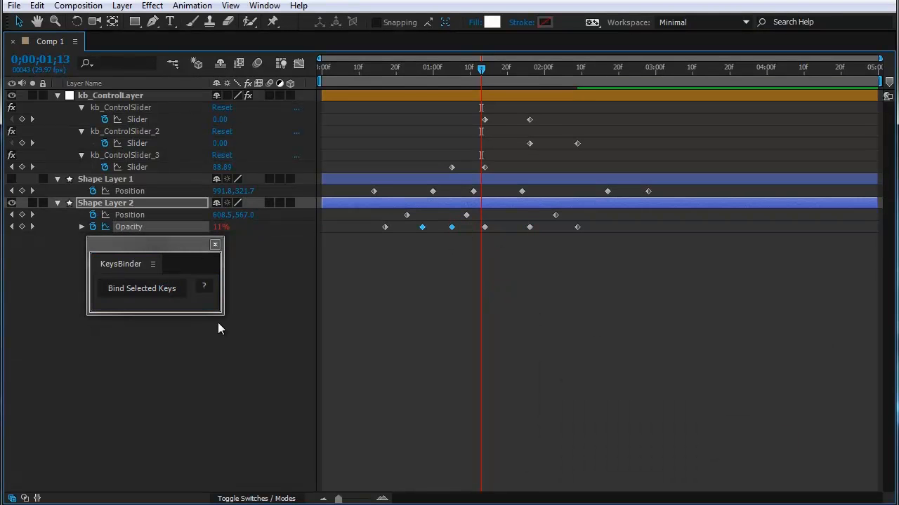
click(453, 250)
drag(465, 223, 376, 236)
click(148, 288)
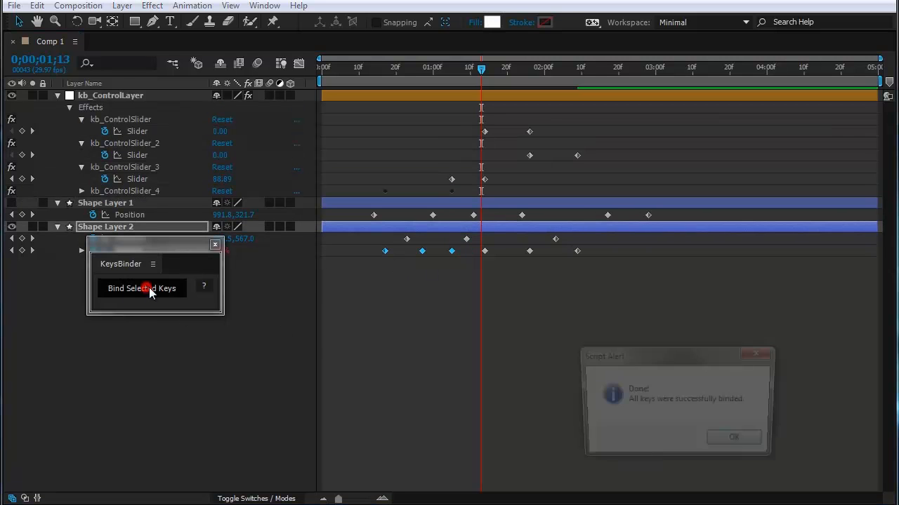
click(737, 442)
click(82, 191)
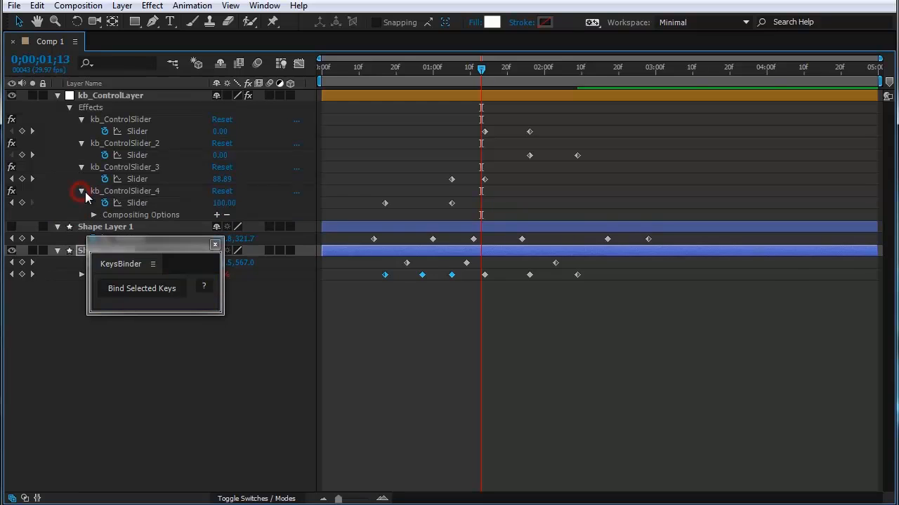
Step: Run KeysBinder on Shape Layer 1's second to fourth Position keyframes together with Shape Layer 2's third and fourth Opacity keyframes
click(471, 345)
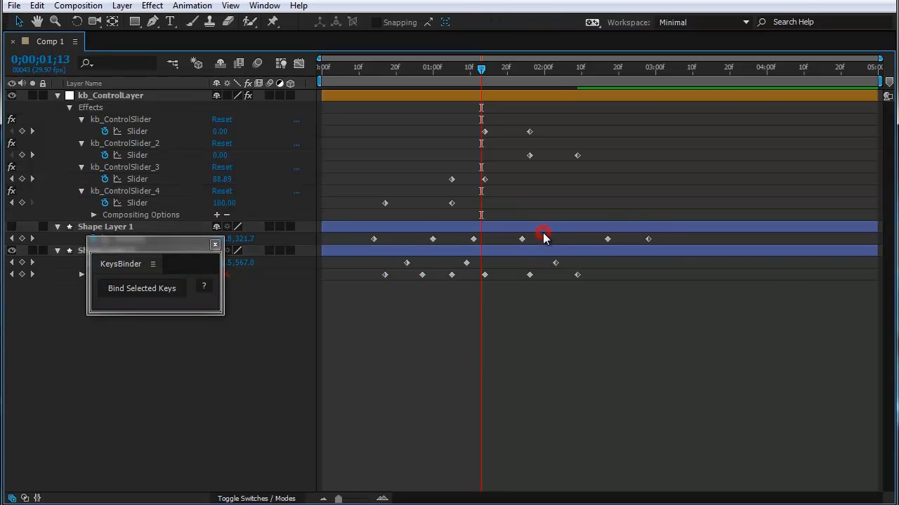
drag(543, 234, 422, 244)
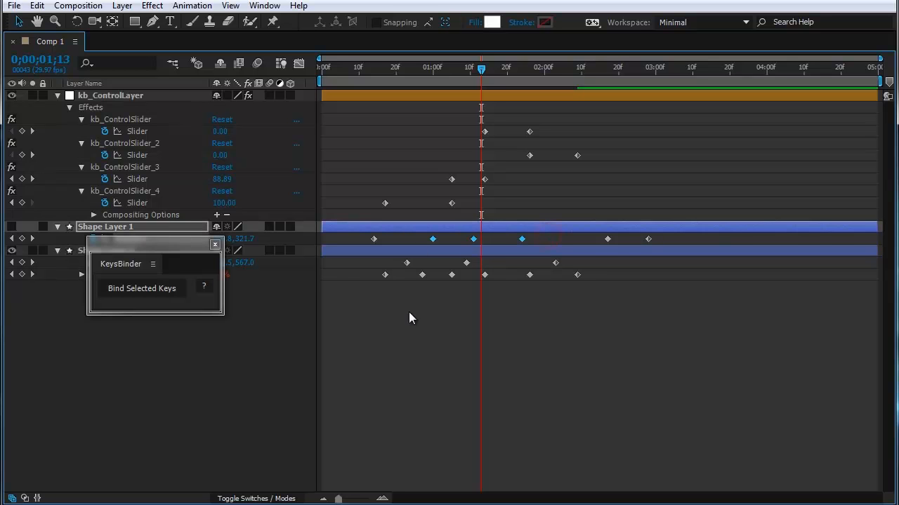
drag(496, 270, 450, 283)
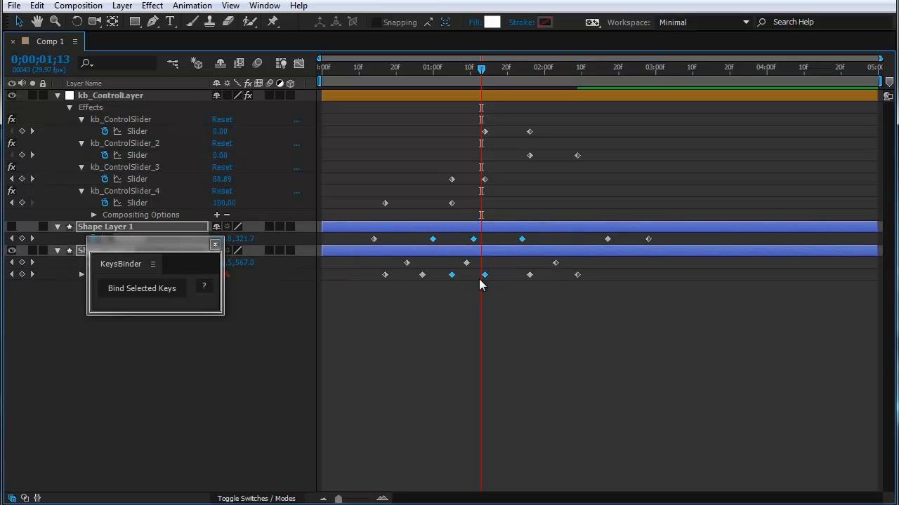
click(142, 288)
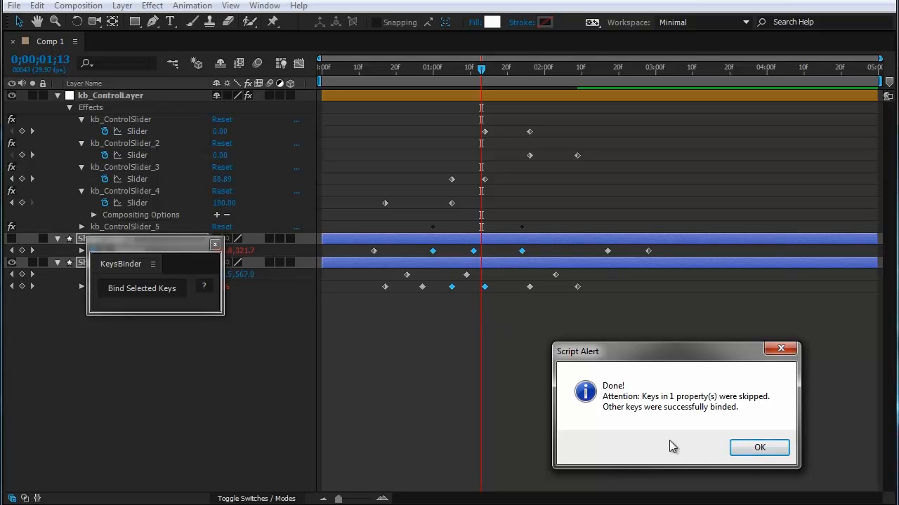
Step: Dismiss the alert, bind Shape Layer 1's first two and last two Position keyframes with KeysBinder, and reveal the control slider's keyframes
click(767, 452)
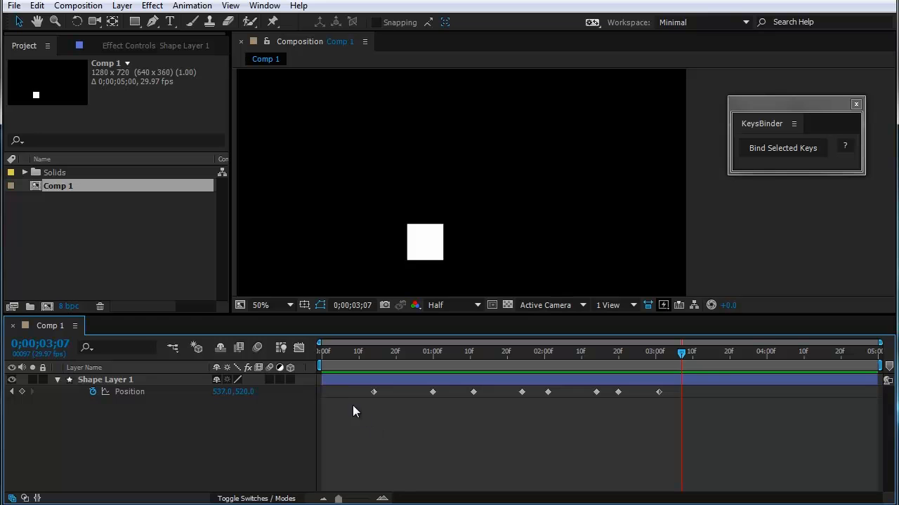
drag(336, 392, 437, 401)
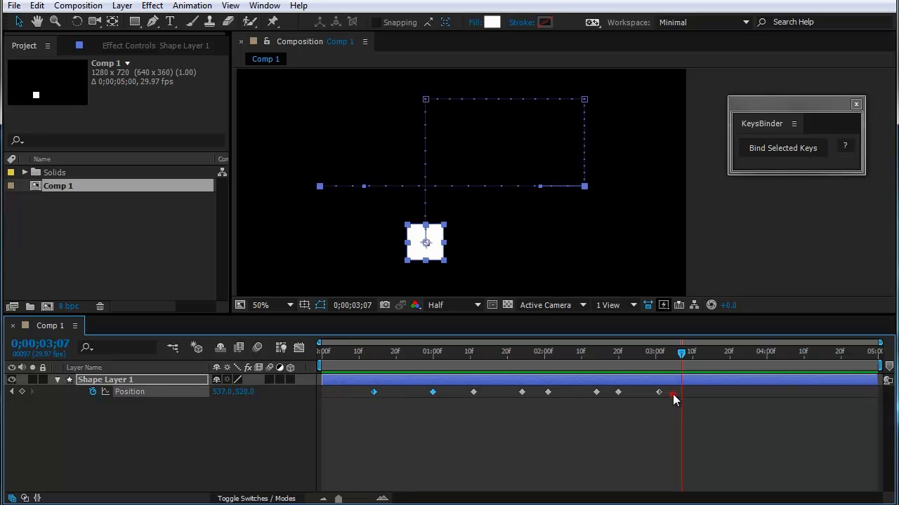
drag(672, 394, 615, 403)
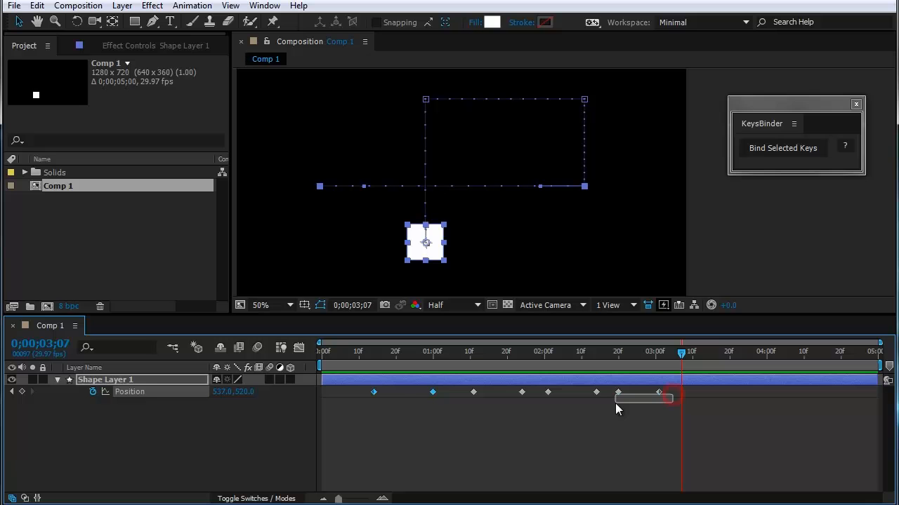
click(779, 147)
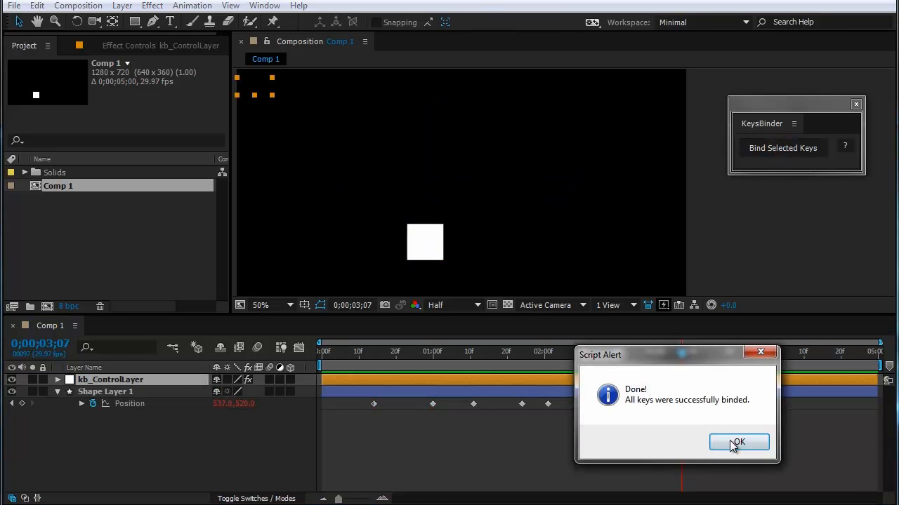
click(732, 442)
key(u)
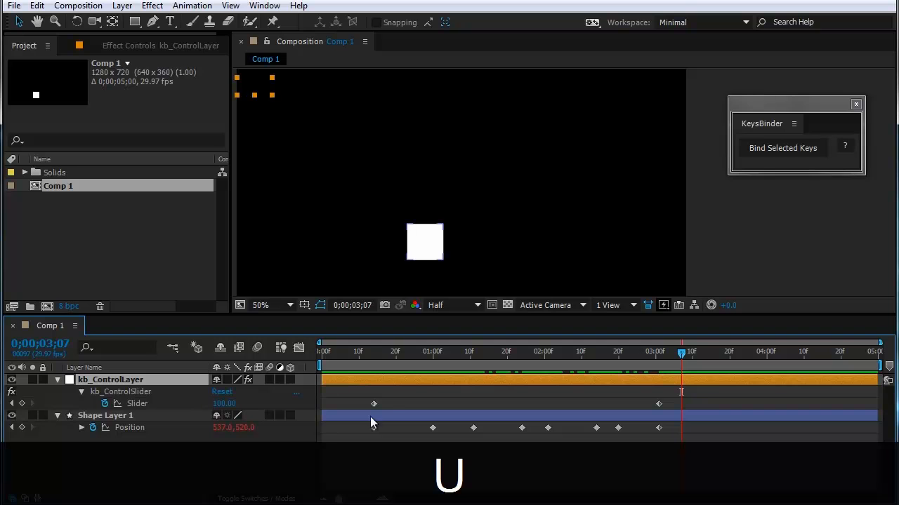
Step: Shift the kb_ControlSlider keyframes to a later part of the timeline, and scrub to 0;00;04;07 to preview the retimed motion
drag(578, 354, 529, 355)
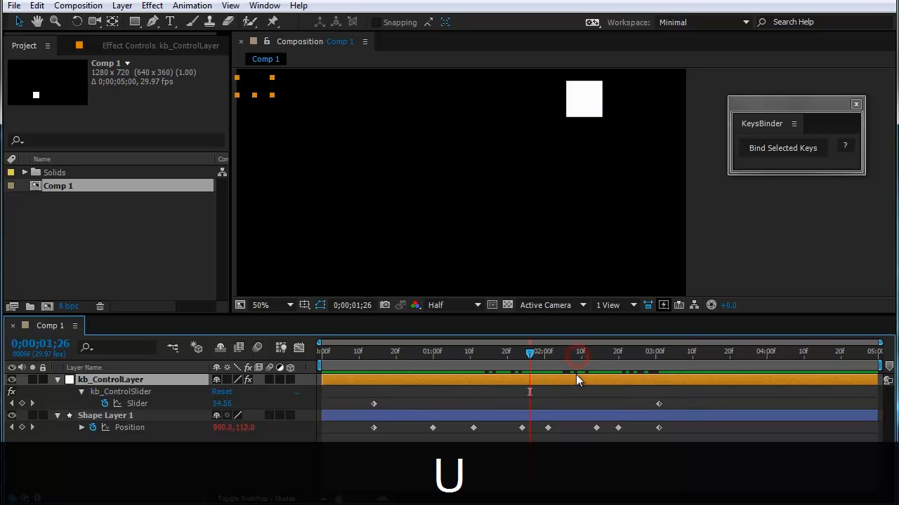
drag(683, 404, 537, 407)
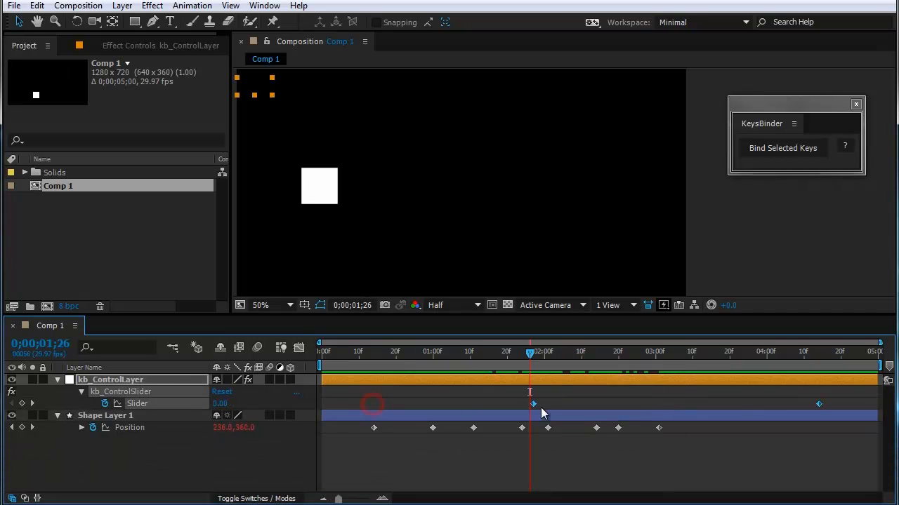
drag(635, 411, 560, 405)
key(ctrl+z)
key(ctrl+z)
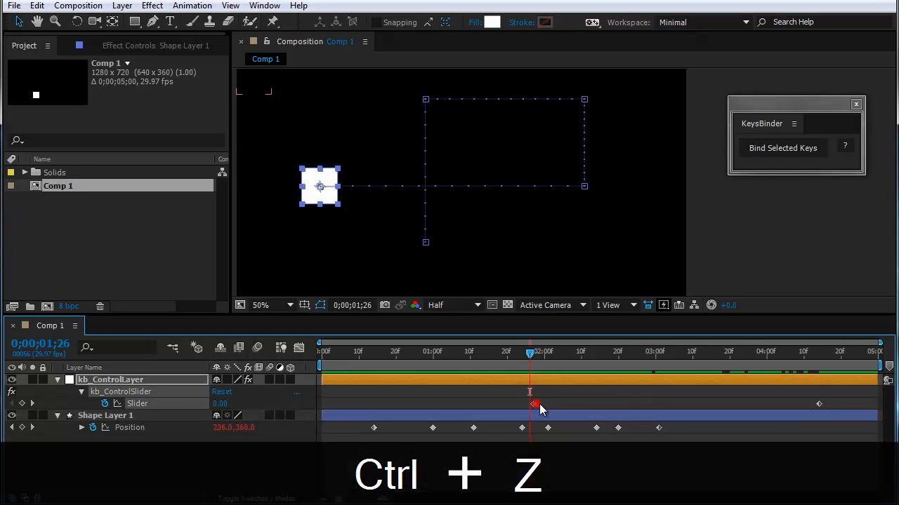
drag(529, 353, 793, 401)
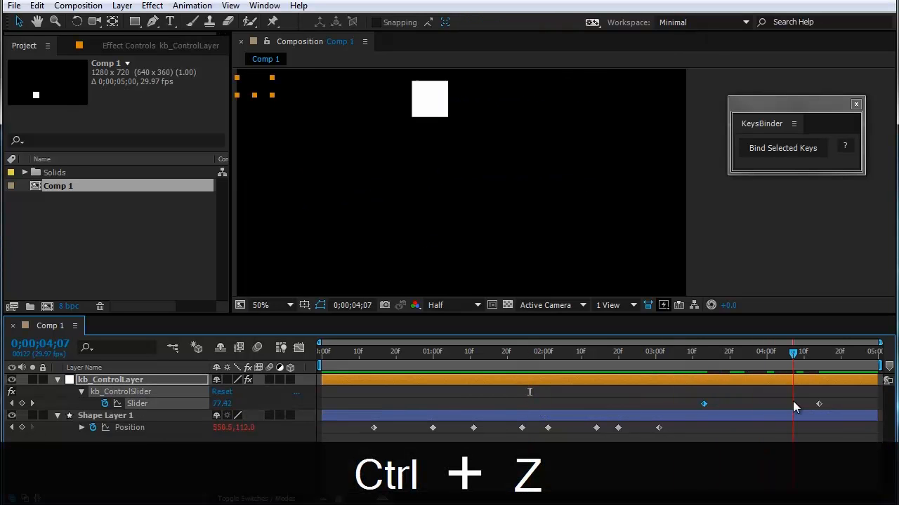
Step: Inspect the first and last Position keyframes of Shape Layer 1, and scrub the motion between the retimed slider keyframes
drag(685, 424, 367, 440)
click(374, 452)
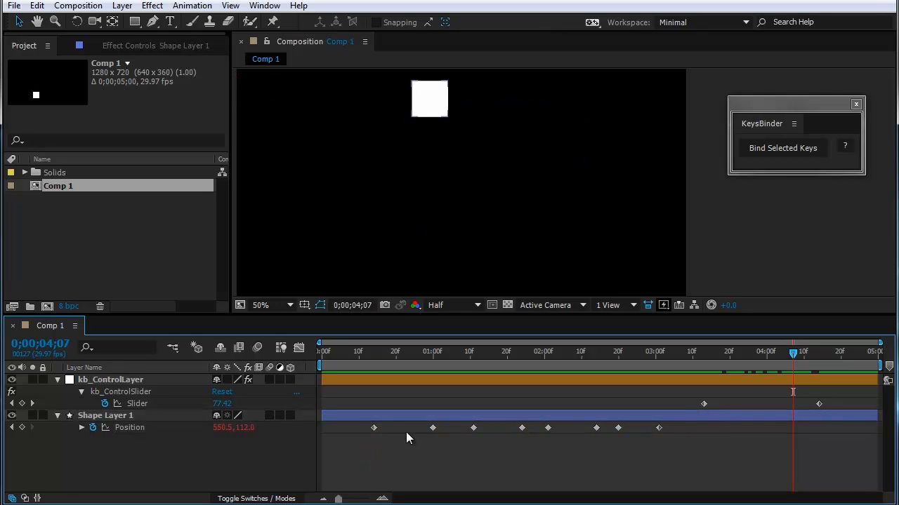
drag(386, 450, 362, 426)
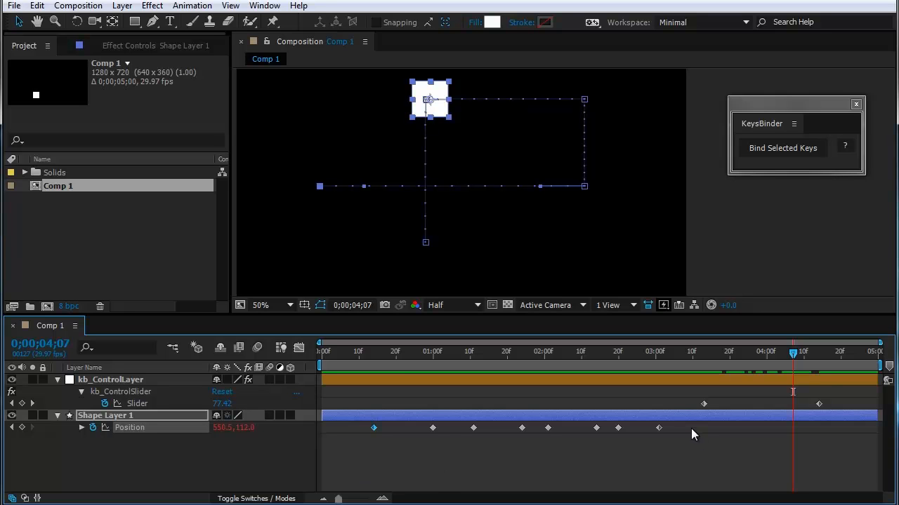
drag(691, 428, 649, 446)
drag(717, 354, 759, 362)
Step: Undo the slider keyframe moves and the KeysBinder binding of Shape Layer 1, and clear the keyframe selection
key(ctrl+z)
key(ctrl+z)
key(ctrl+z)
key(ctrl+z)
key(ctrl+z)
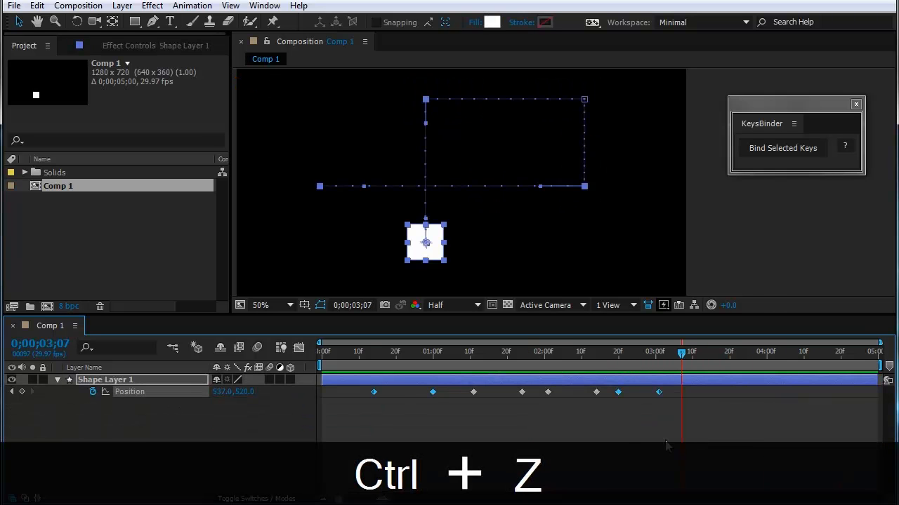
click(640, 436)
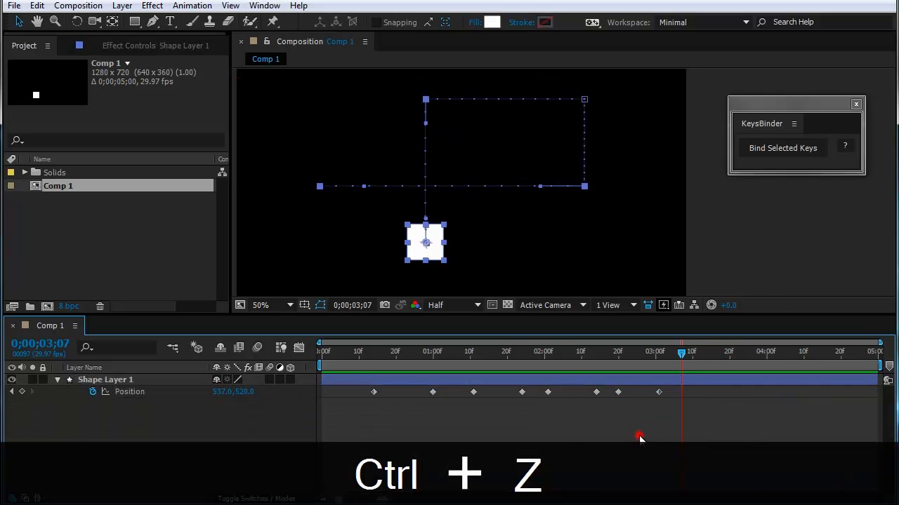
Step: Bind a selection from Shape Layer 1's second to fifth Position keyframes to a control slider, and reveal the slider's keyframes
click(495, 394)
drag(565, 387, 419, 403)
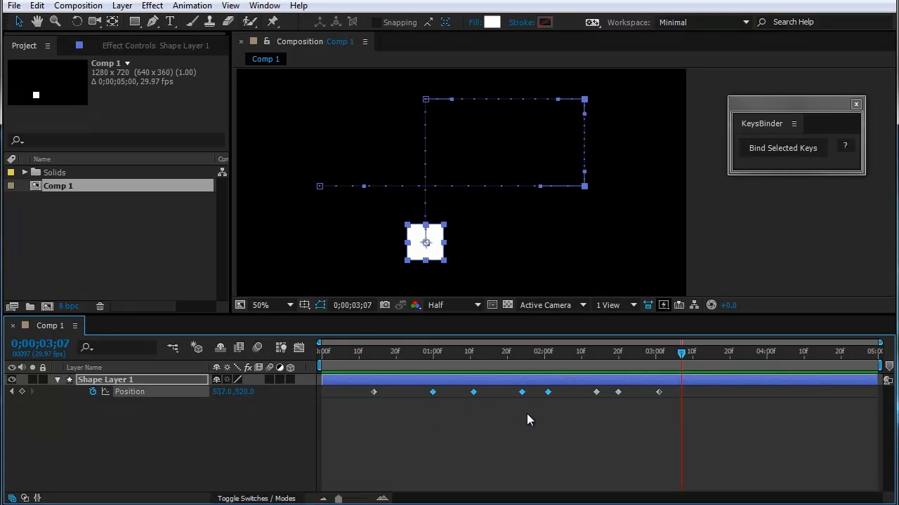
drag(531, 418, 470, 394)
click(752, 147)
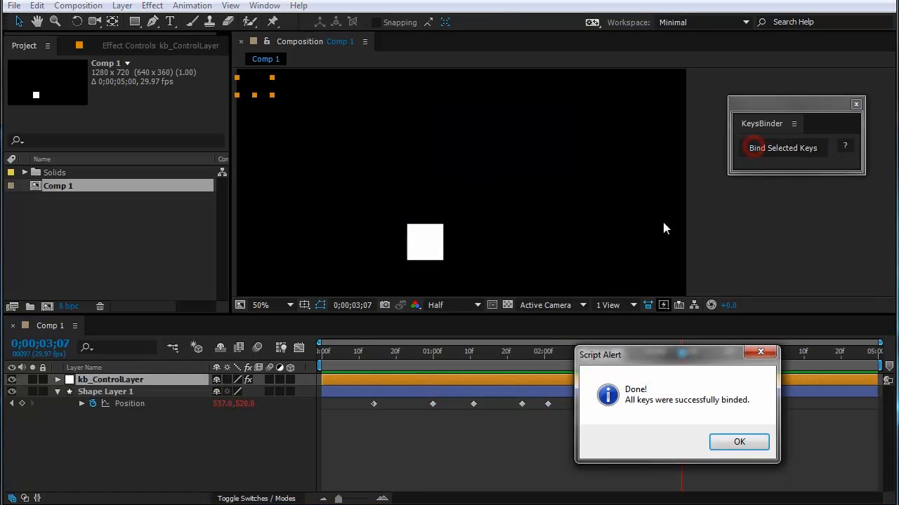
click(728, 443)
key(u)
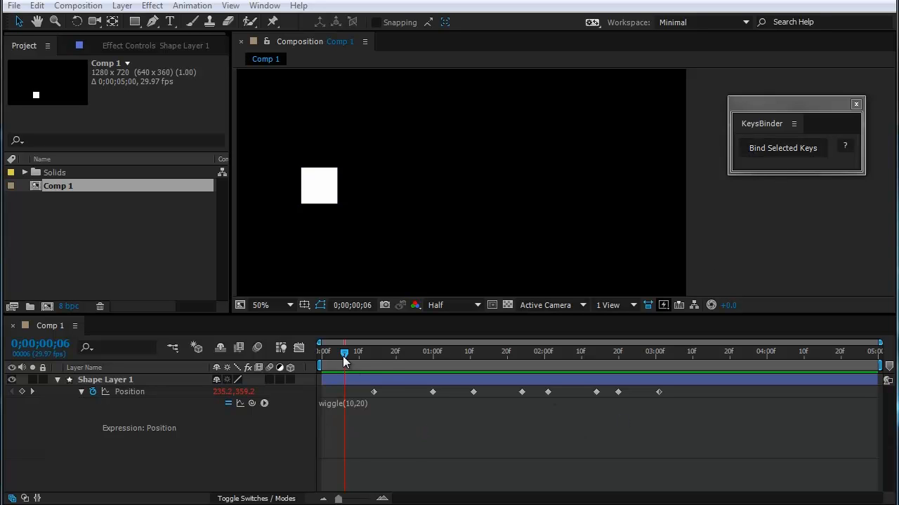
Step: Bind all Position keyframes of Shape Layer 1, whose Position carries the wiggle(10,20) expression, to a control slider with KeysBinder
drag(342, 353, 397, 414)
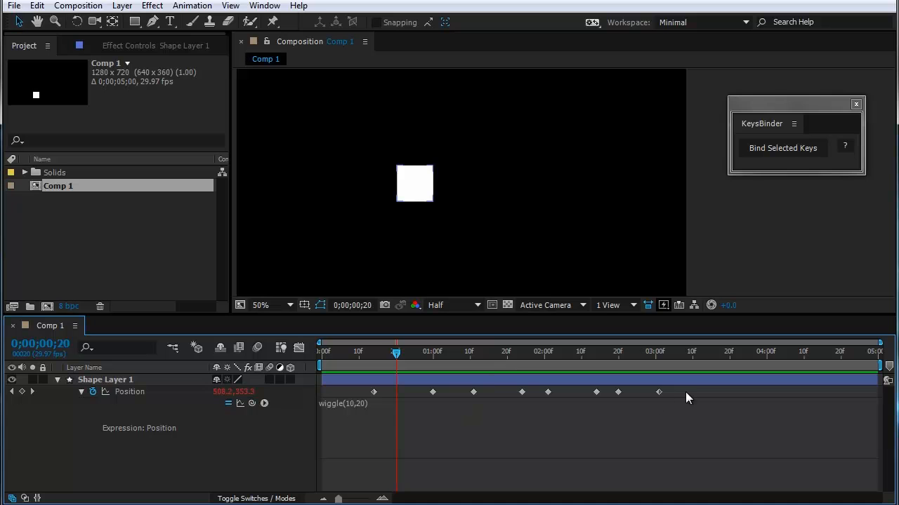
drag(685, 393, 342, 414)
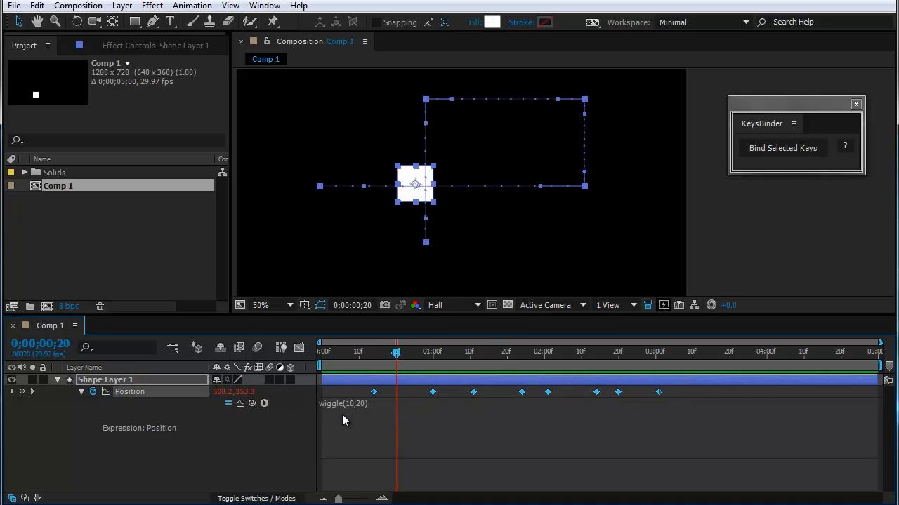
click(775, 153)
click(735, 443)
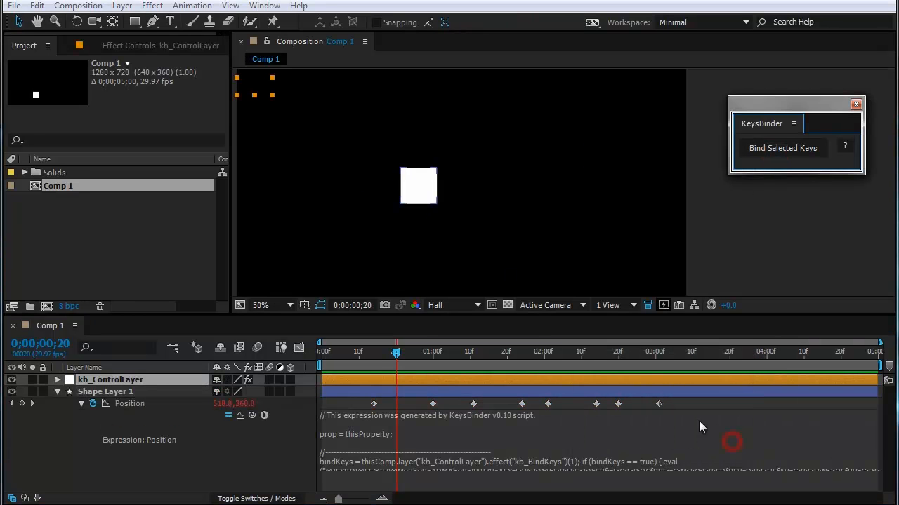
Step: Scrub through the bound animation to check how the square moves without its original wiggle expression
click(395, 352)
drag(394, 366, 555, 396)
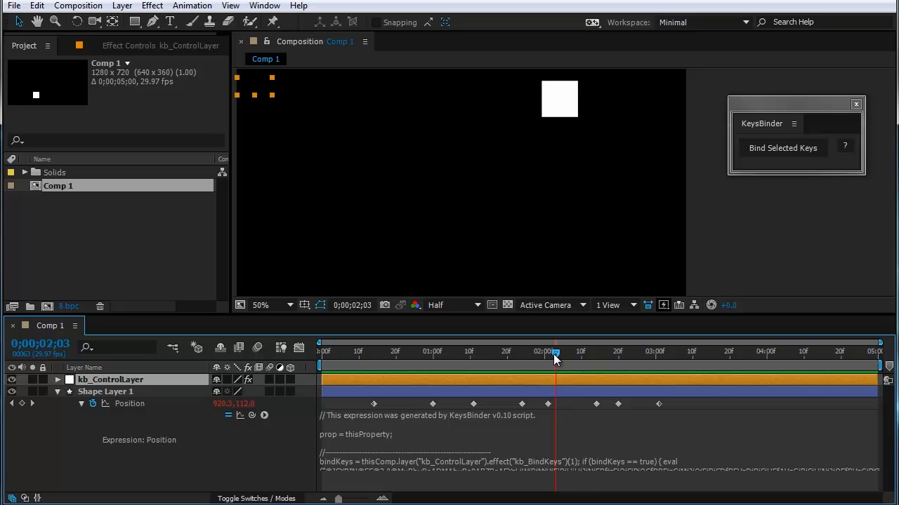
drag(554, 356, 511, 395)
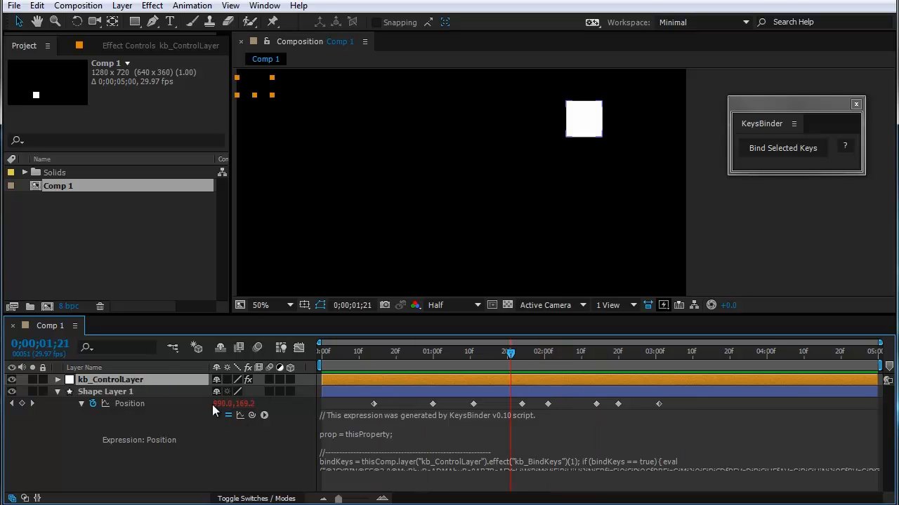
Step: Maximize the timeline and enlarge the Position expression area to show the complete code generated by KeysBinder
click(160, 357)
key(grave)
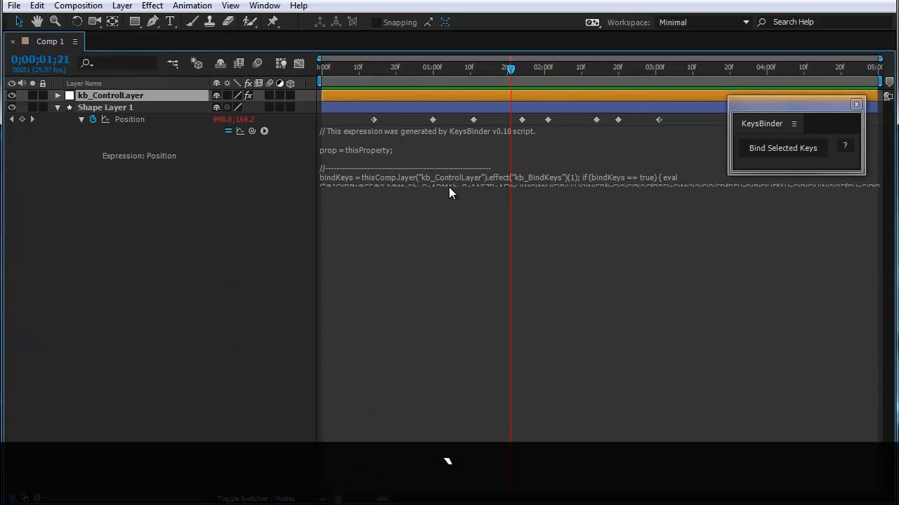
drag(448, 187, 440, 437)
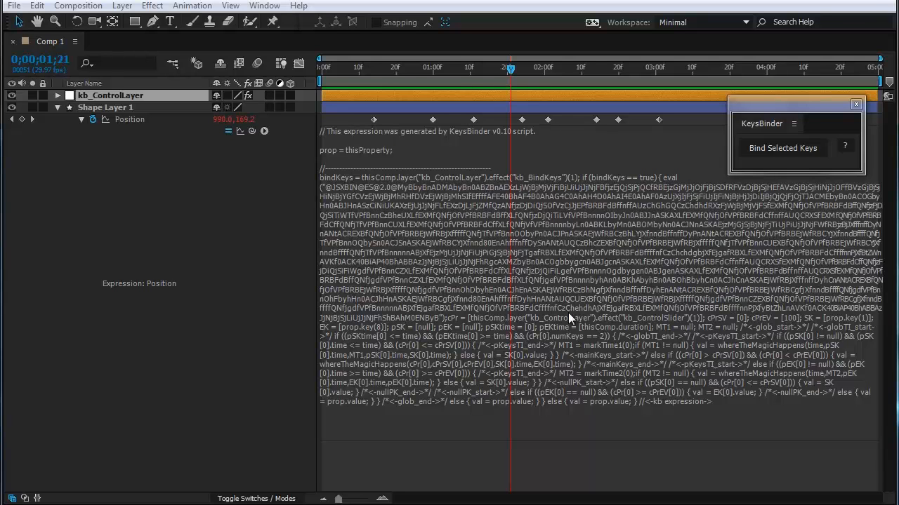
Step: Undo the KeysBinder binding on the wiggle-driven Position, and shrink its expression area to fit the short wiggle(10,20) expression
key(ctrl+z)
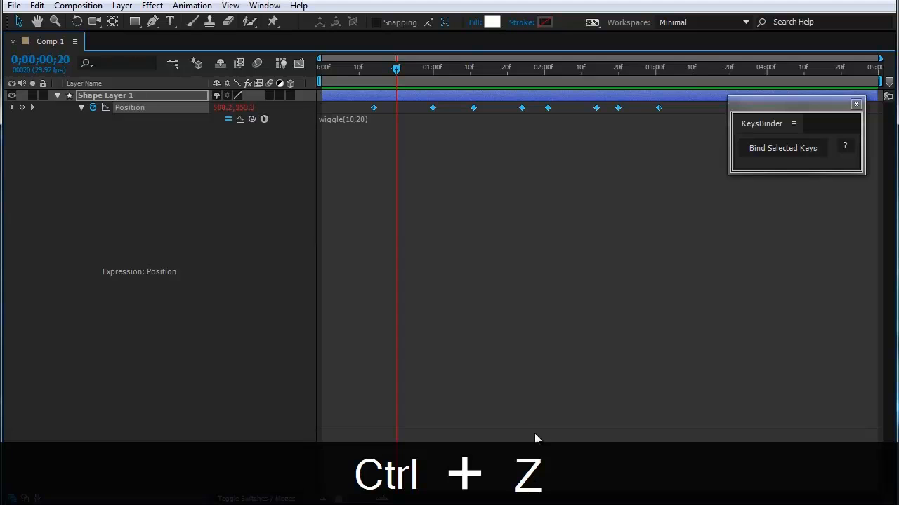
drag(536, 425, 545, 159)
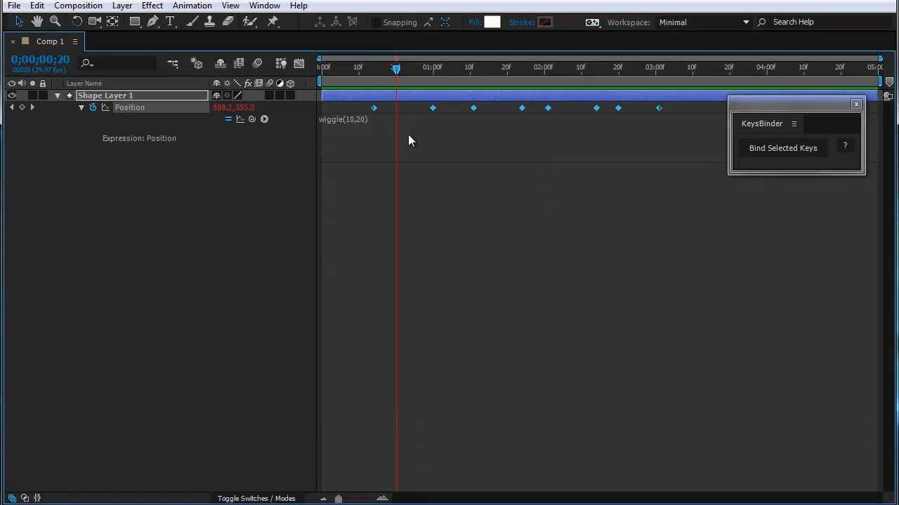
click(216, 182)
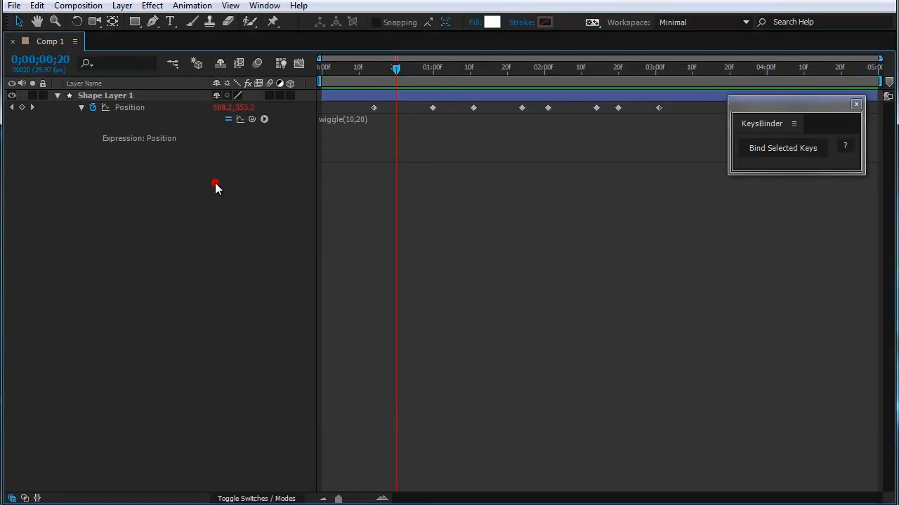
click(138, 109)
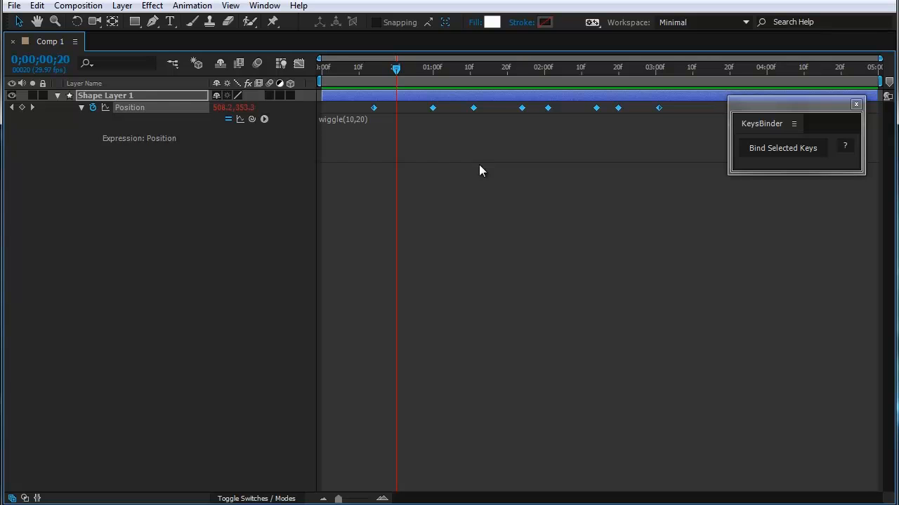
drag(480, 163, 481, 135)
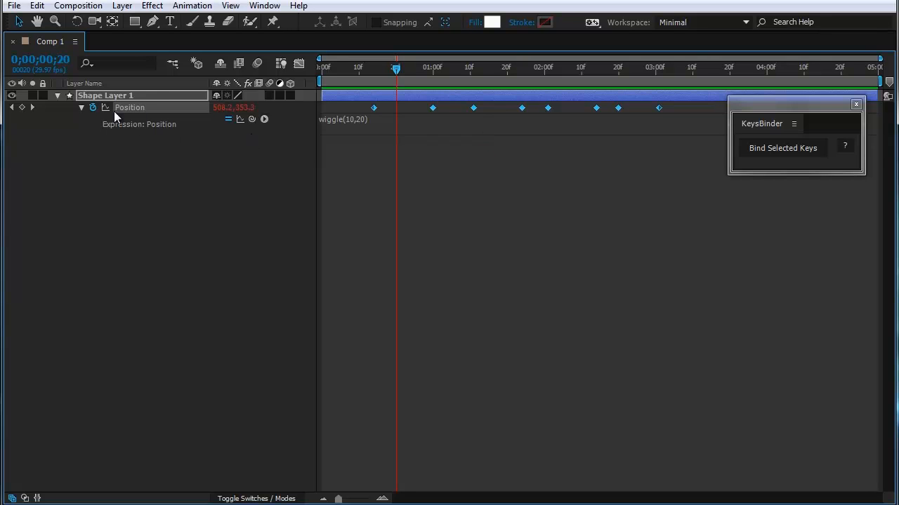
click(152, 209)
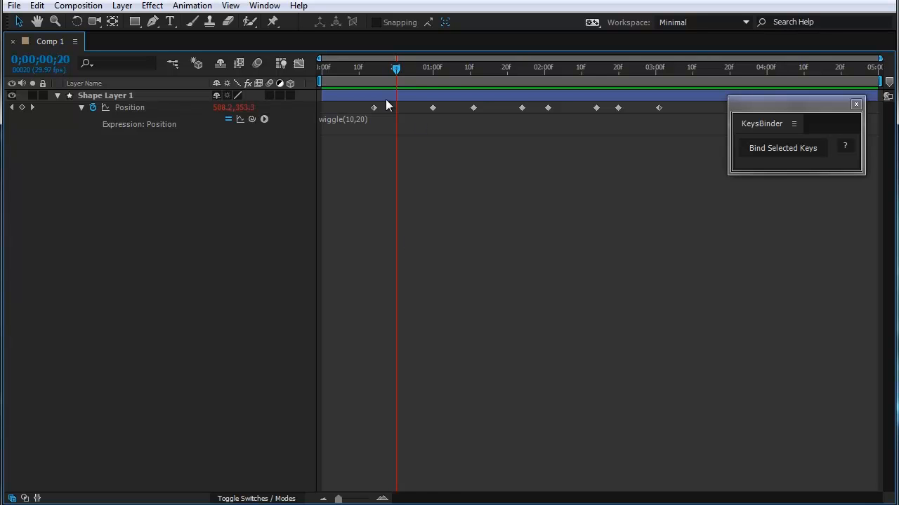
Step: Select Shape Layer 1's Position property with the playhead at 0;00;01;04, and restore the timeline to its docked size
drag(395, 70, 448, 70)
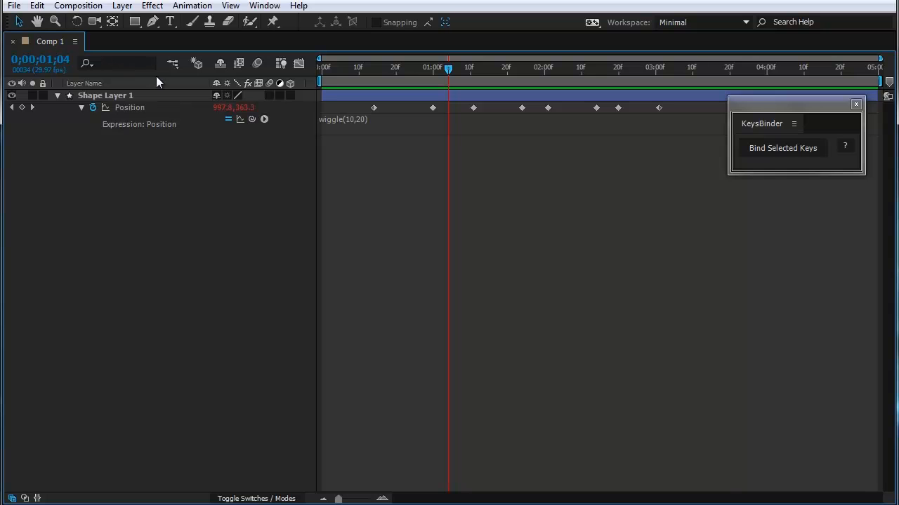
click(145, 107)
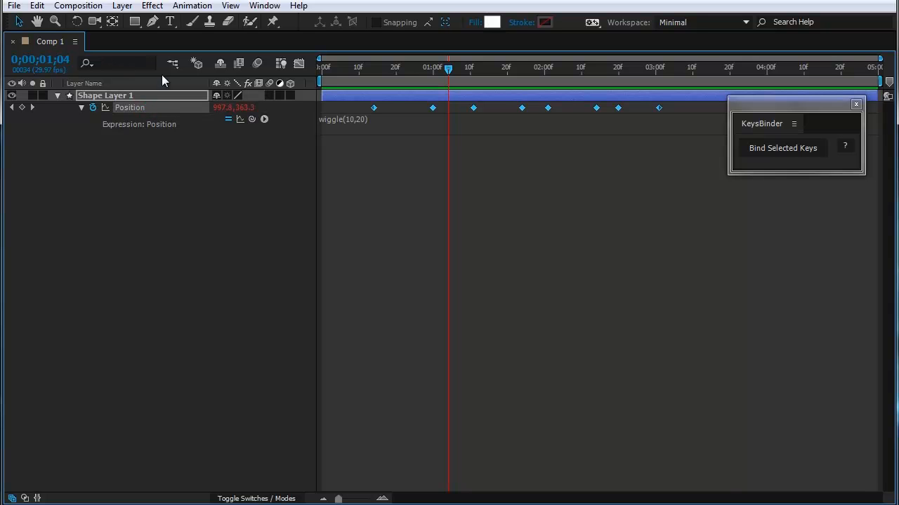
click(161, 75)
key(grave)
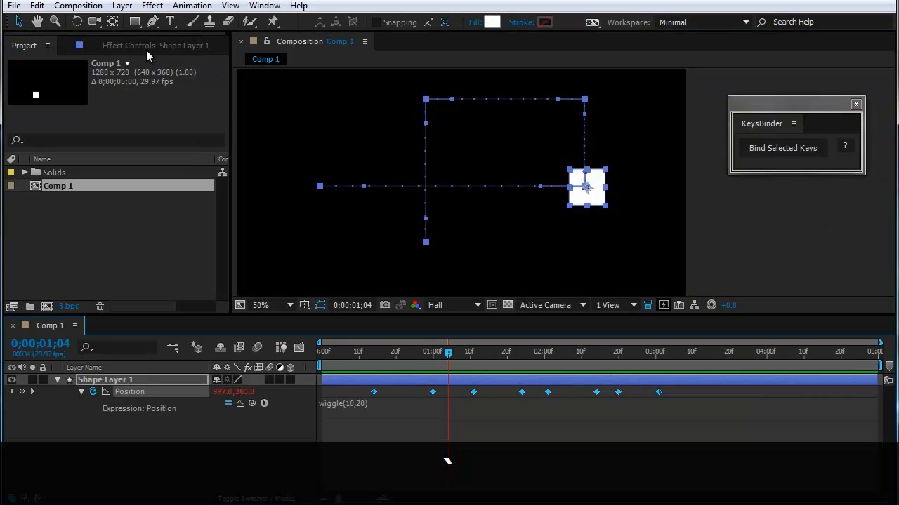
Step: Show the effect controls of Shape Layer 1, and display the Effects & Presets list
click(162, 44)
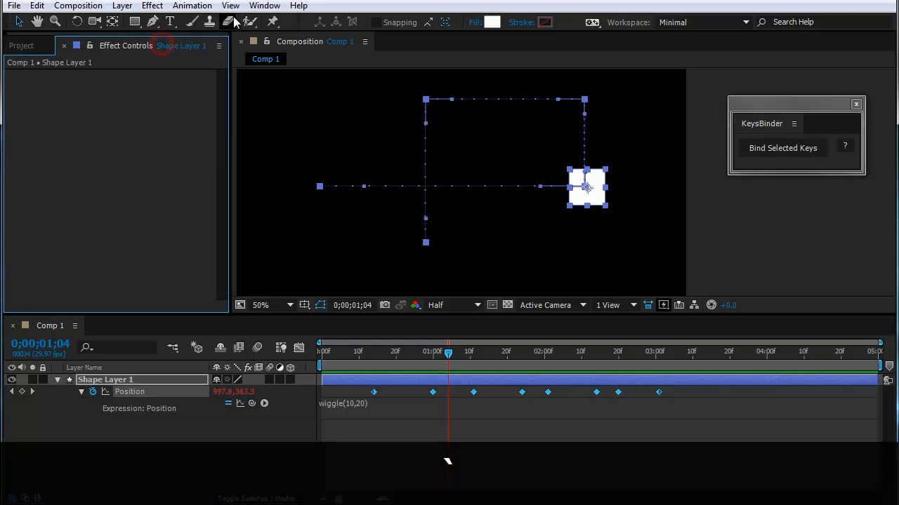
click(265, 6)
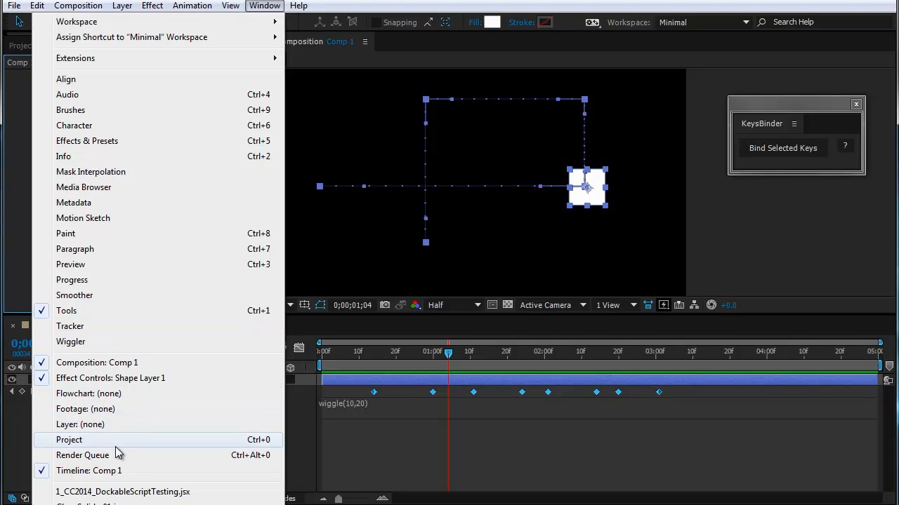
click(112, 140)
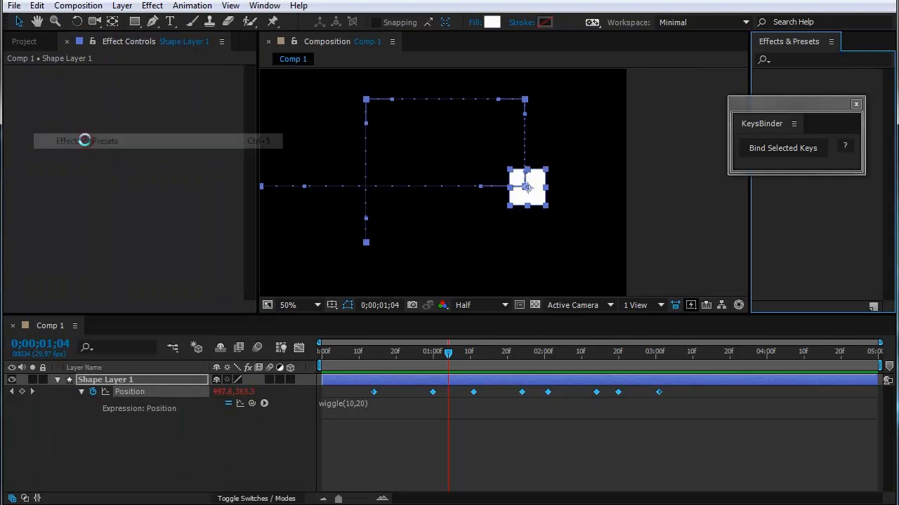
Step: Move the KeysBinder window off the effects list and add a Point Control expression effect to Shape Layer 1
drag(784, 102, 581, 103)
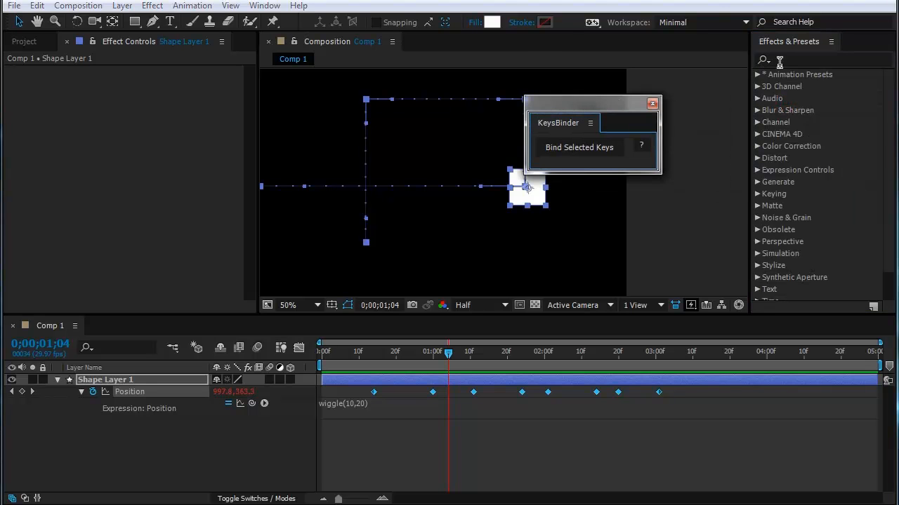
click(786, 61)
click(757, 170)
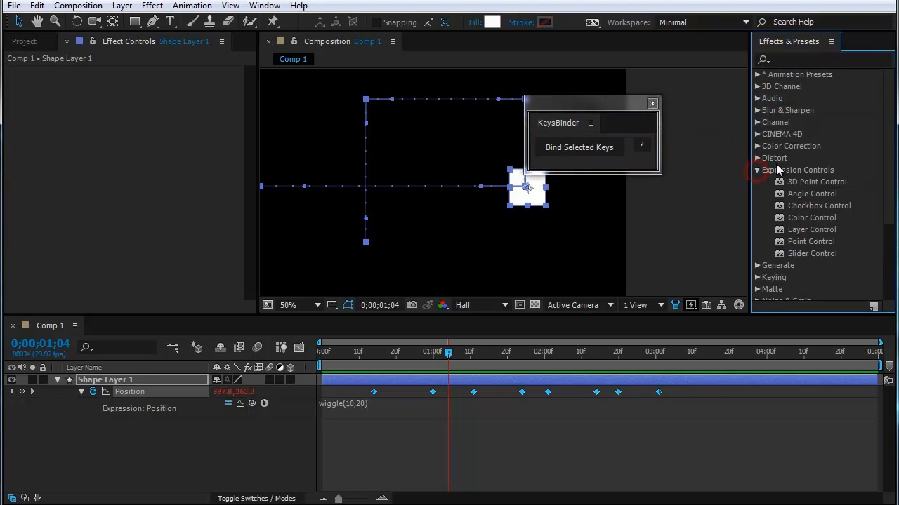
click(804, 243)
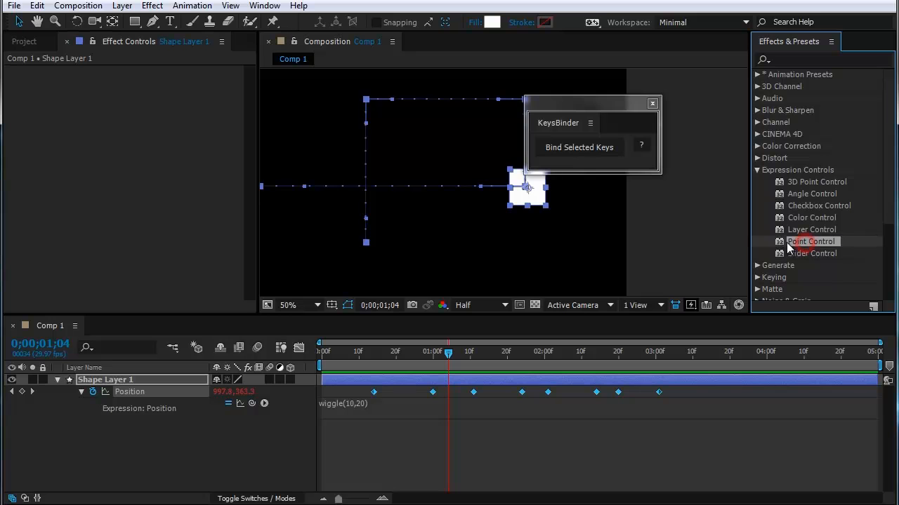
drag(818, 241, 142, 204)
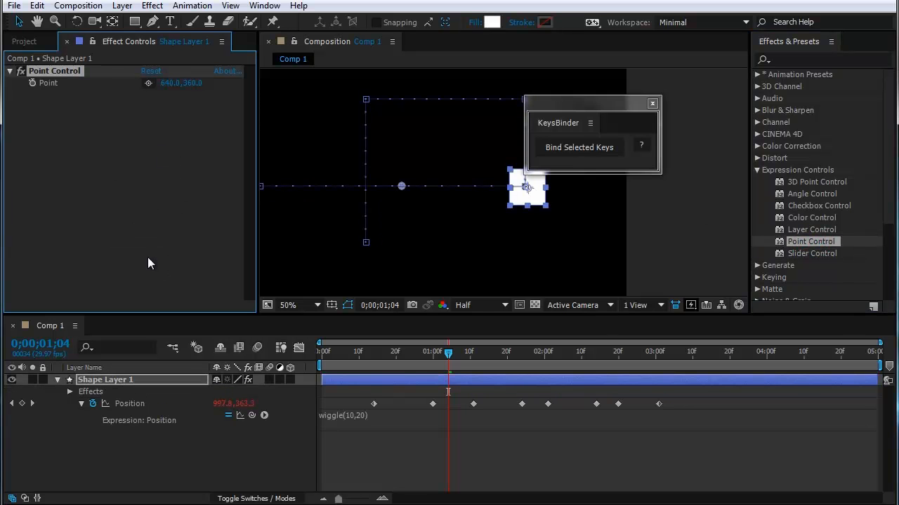
Step: Reveal the Point Control's Point property in the timeline, and copy Shape Layer 1's Position property with its keyframes and wiggle expression
click(68, 392)
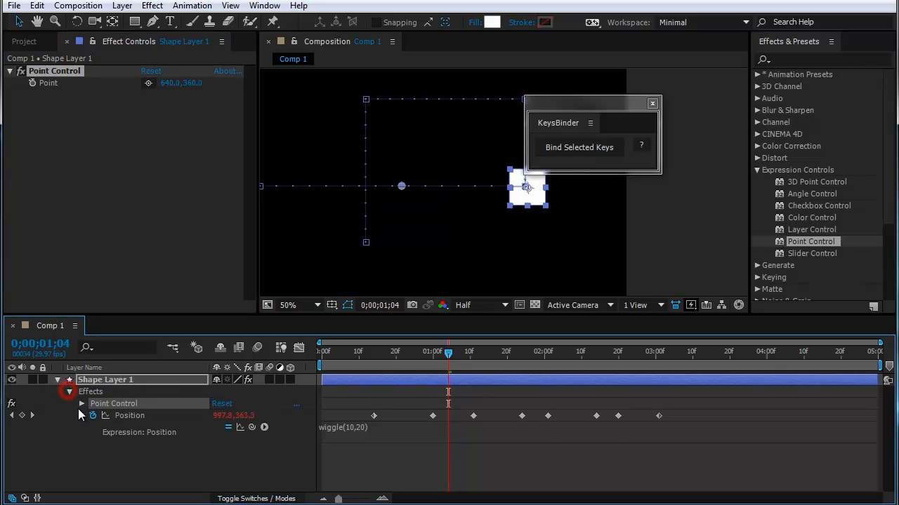
click(82, 404)
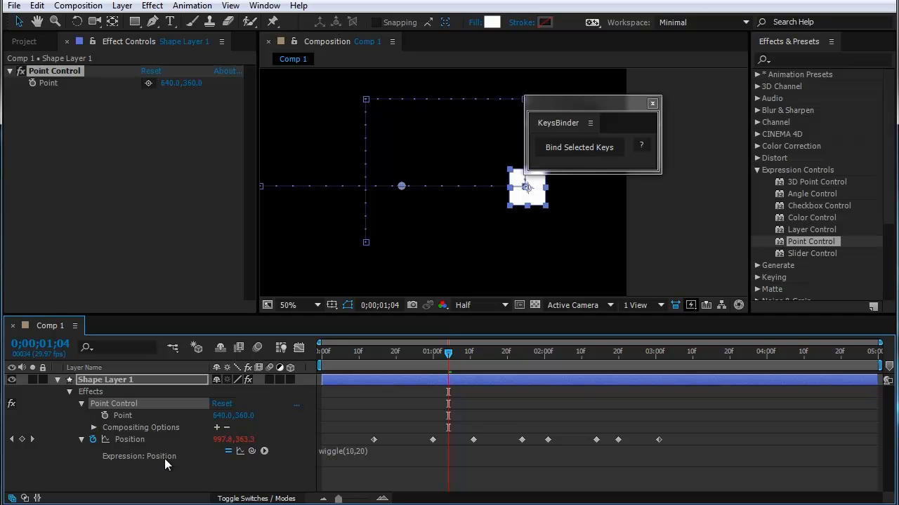
click(219, 475)
click(127, 441)
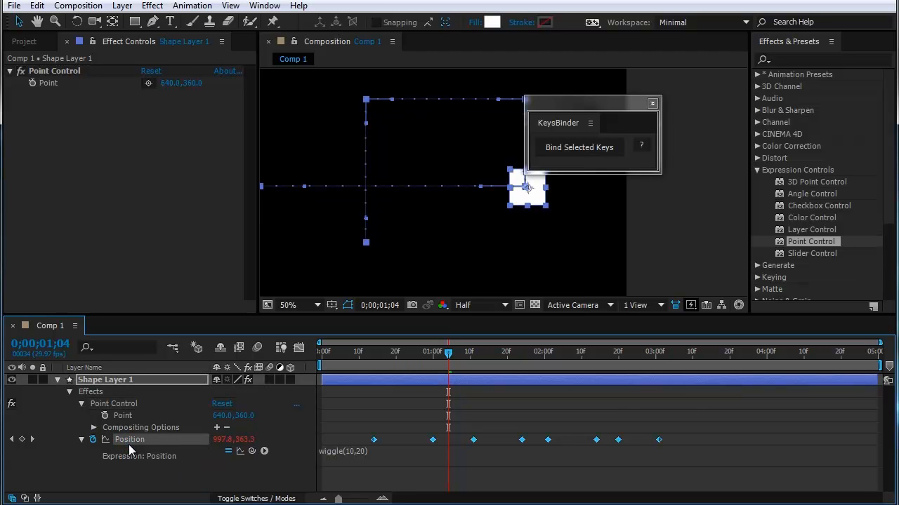
key(ctrl+c)
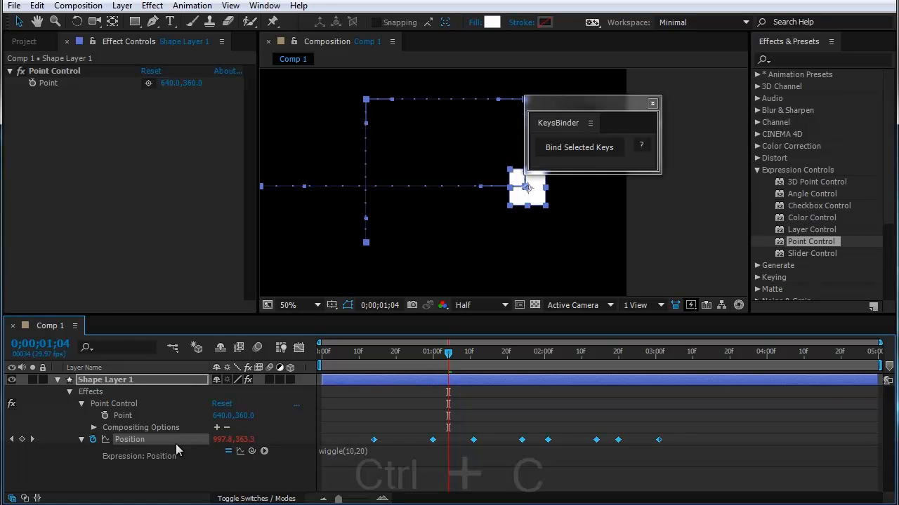
Step: Paste the copied Position keyframes and expression onto the Point Control's Point, starting at the first Position keyframe, 0;00;00;14
click(130, 417)
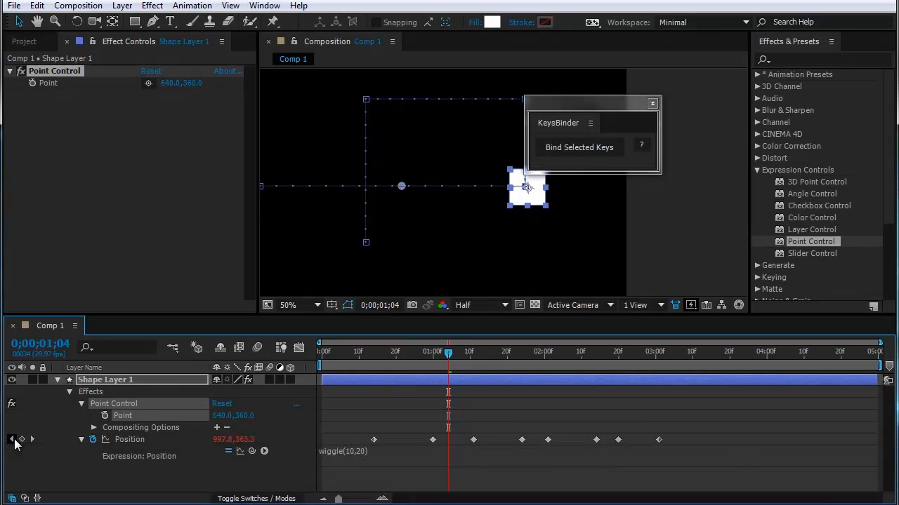
click(12, 439)
click(12, 439)
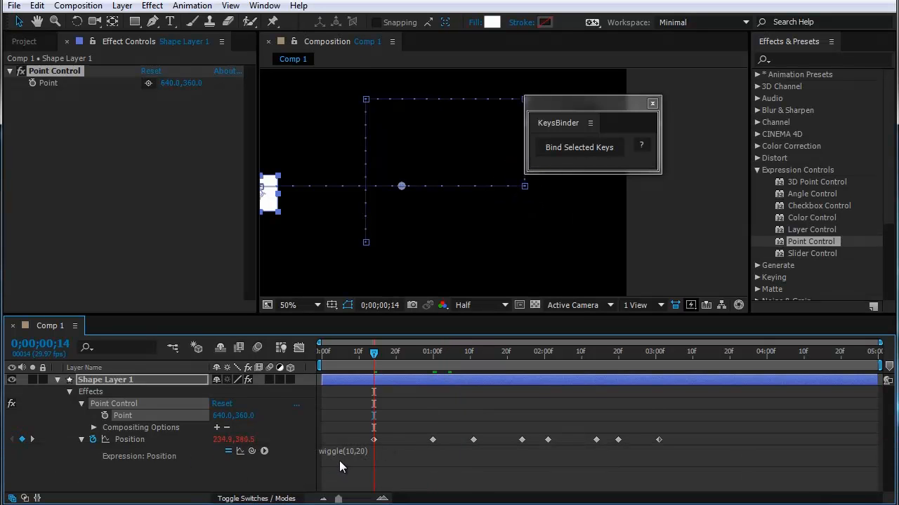
key(ctrl+v)
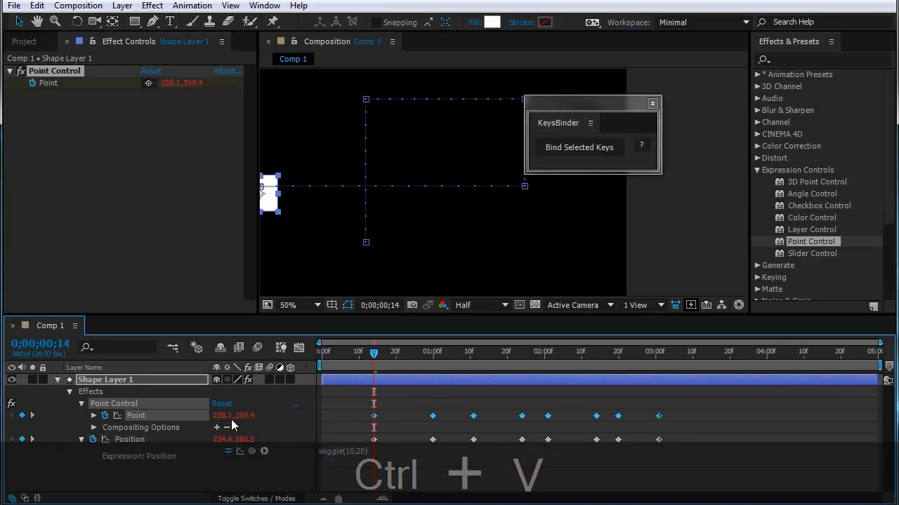
Step: Show the Point property's expression and scrub through the animation to compare Point with Position
click(93, 415)
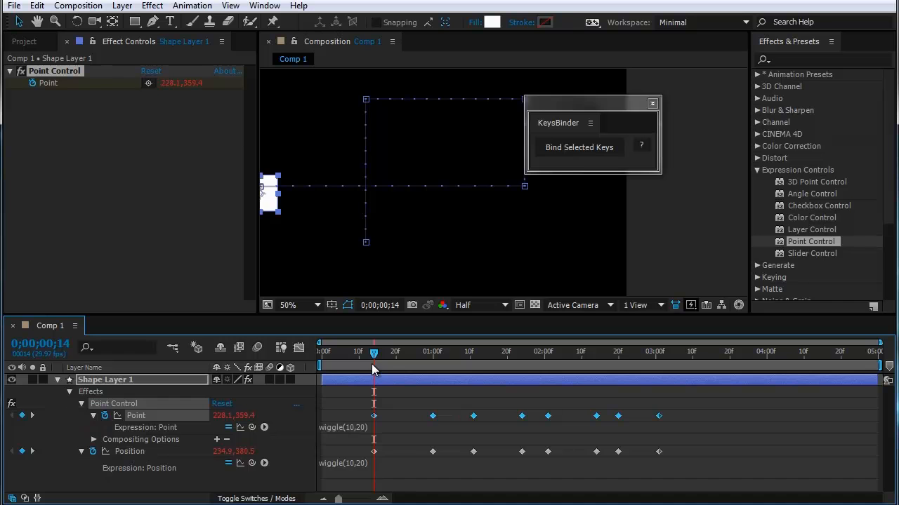
drag(371, 363, 590, 442)
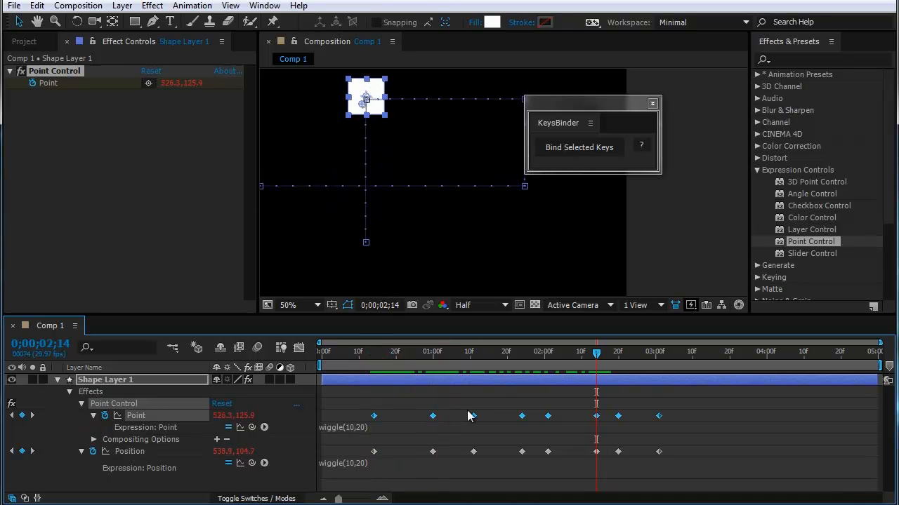
drag(592, 361, 381, 404)
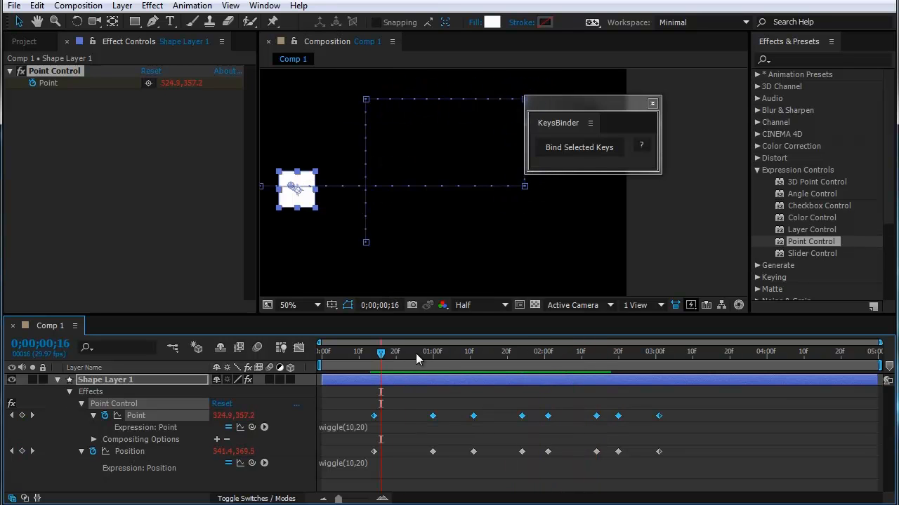
drag(416, 353, 574, 353)
click(73, 469)
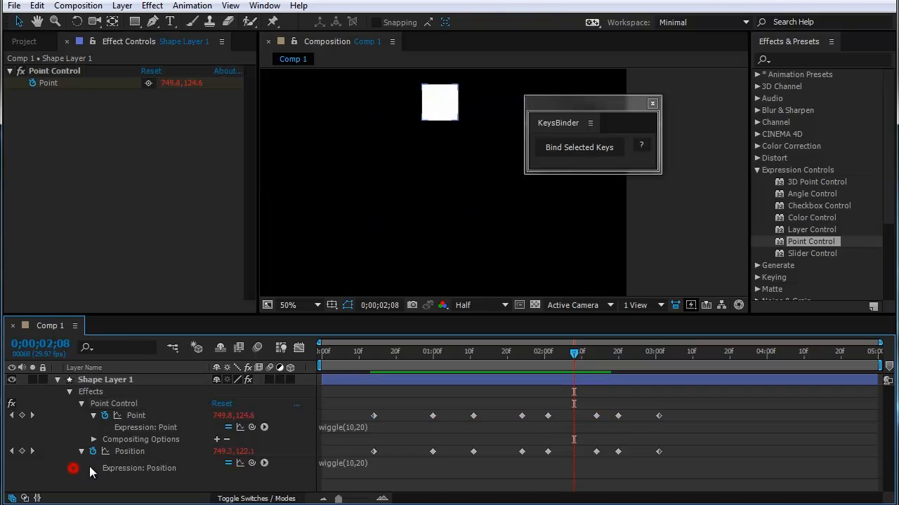
click(167, 358)
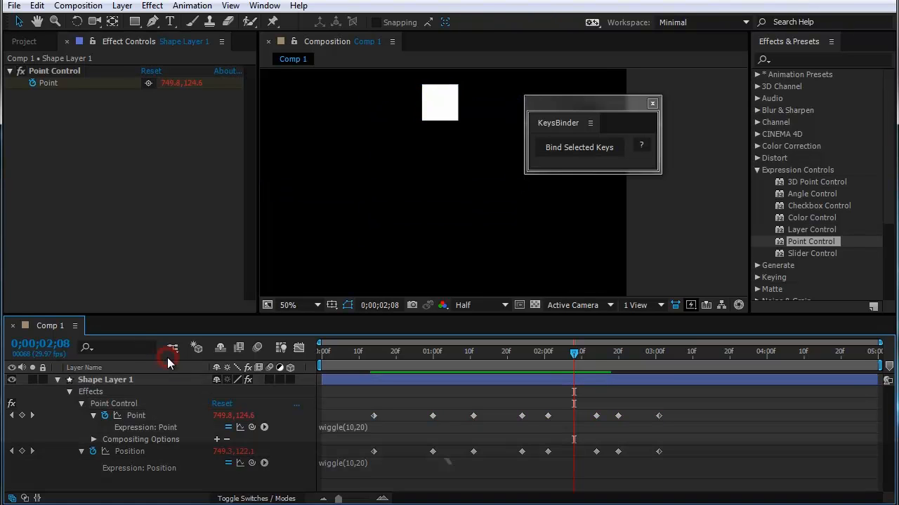
Step: Maximize the timeline, select all of Shape Layer 1's Position keyframes, and bind them with KeysBinder
key(grave)
drag(563, 105, 807, 200)
drag(334, 162, 692, 186)
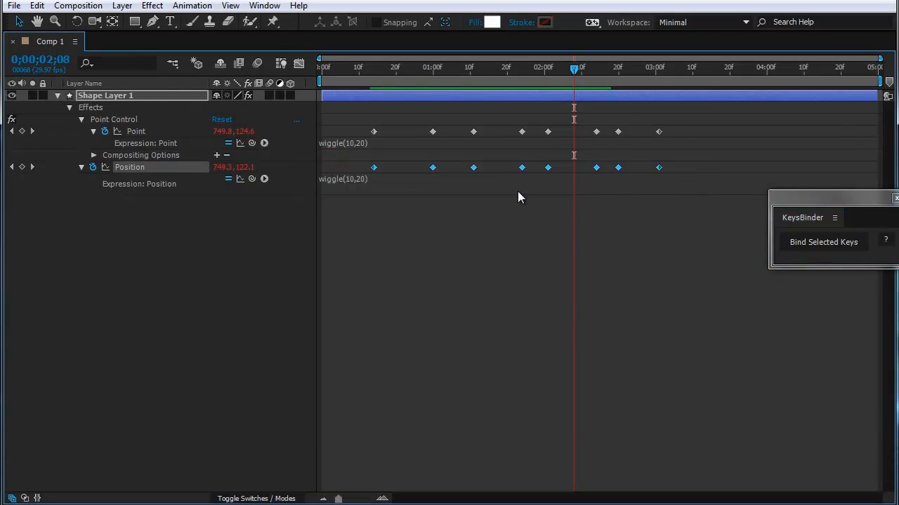
drag(815, 197, 746, 185)
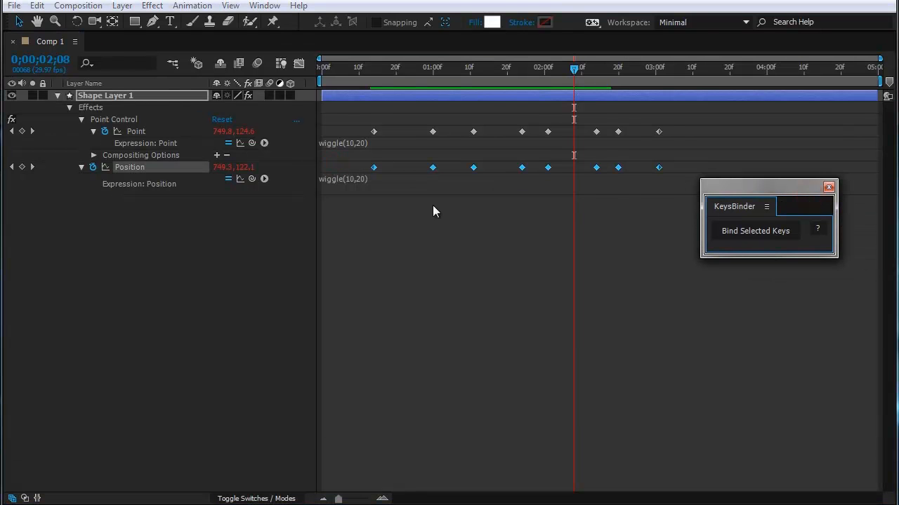
click(734, 231)
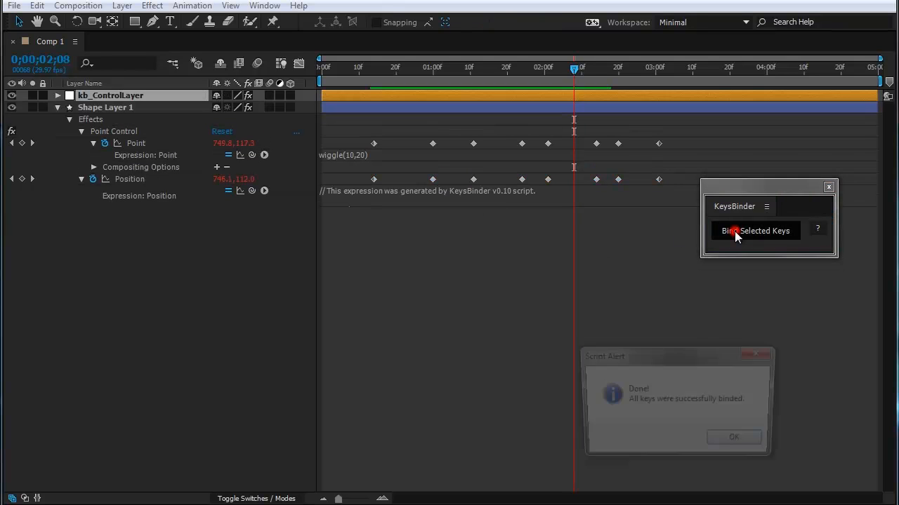
click(731, 445)
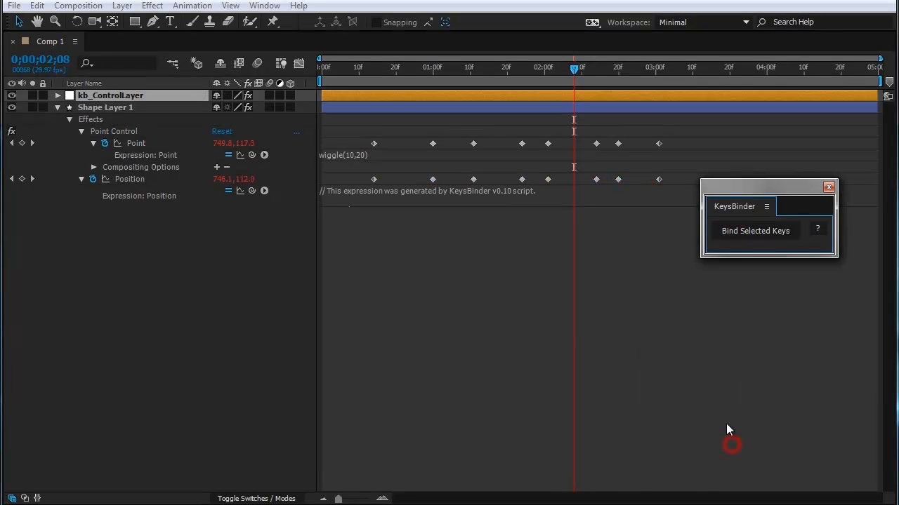
Step: Reveal the animated properties of kb_ControlLayer and restore the timeline to its docked size
click(94, 96)
key(u)
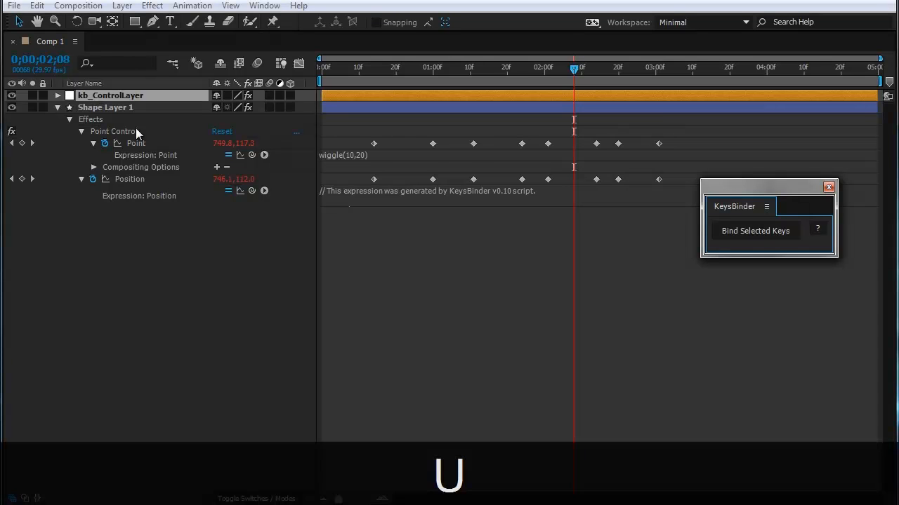
key(grave)
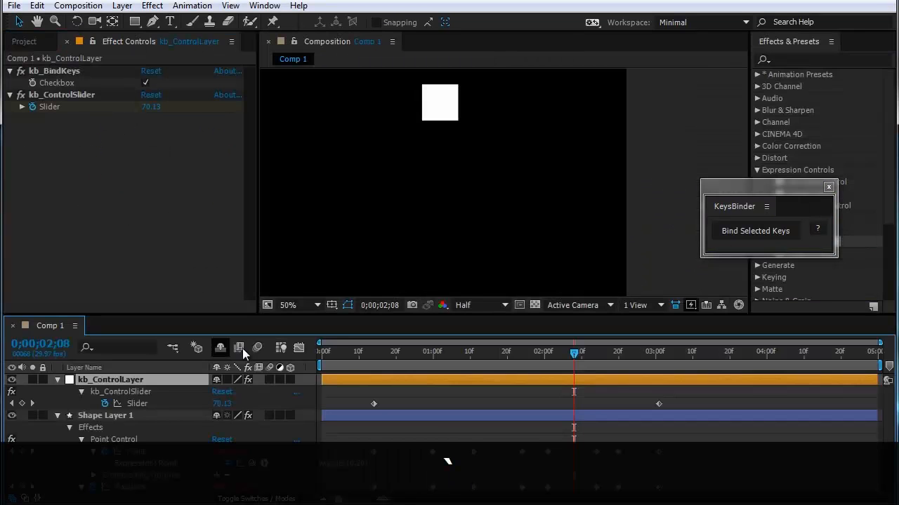
Step: Preview the bound Position animation by scrubbing, after panning the composition view to show the whole motion
drag(572, 355, 415, 355)
click(436, 57)
key(space)
drag(347, 164, 459, 181)
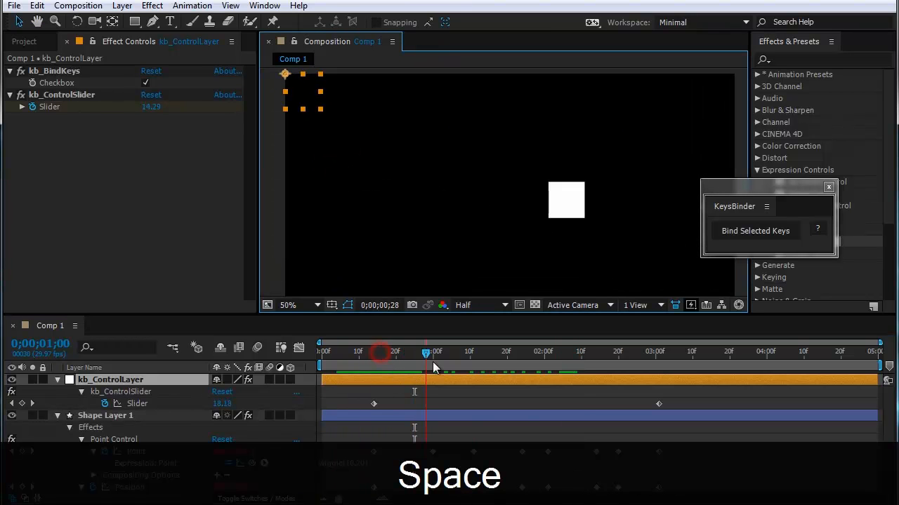
drag(610, 386, 451, 421)
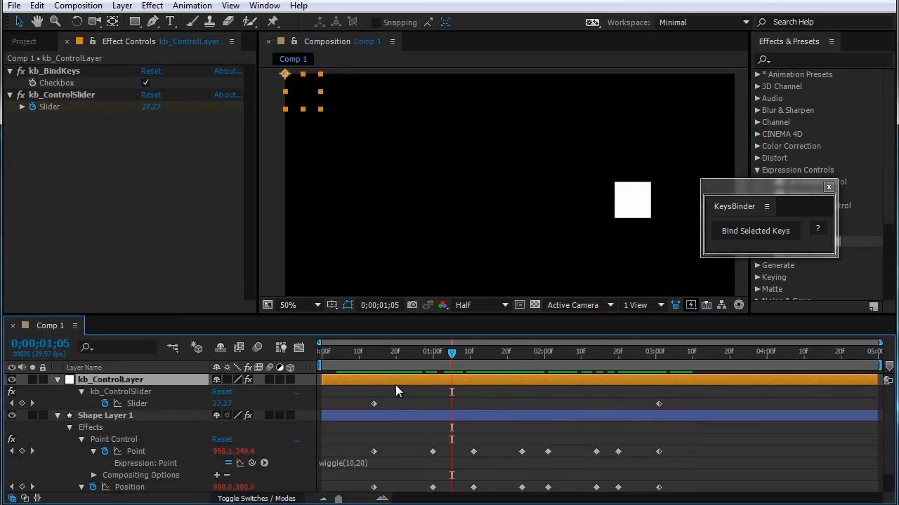
Step: Enlarge Position's expression area in the maximized timeline, and replace thisProperty with effect("Point Control")("Point") in the prop line
key(grave)
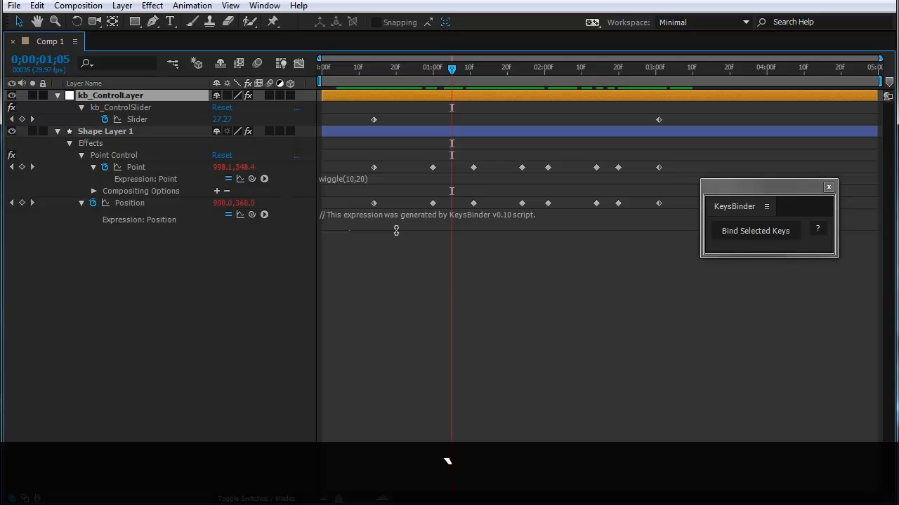
drag(396, 230, 394, 483)
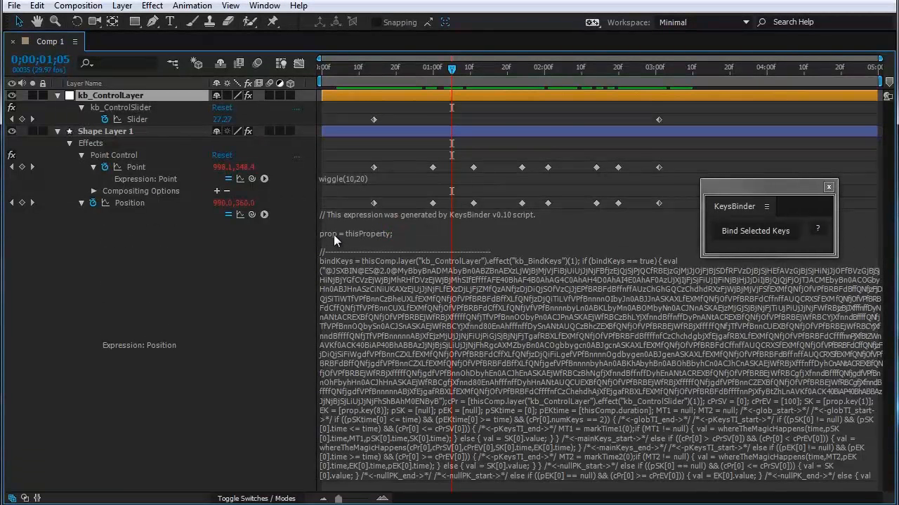
click(344, 236)
click(390, 233)
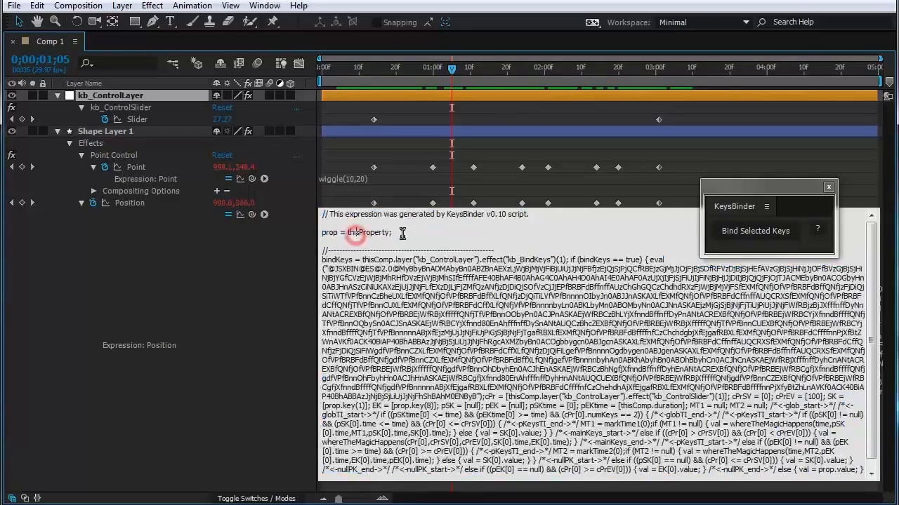
mouse_move(389, 233)
mouse_down()
mouse_move(379, 233)
mouse_move(391, 234)
mouse_up()
click(378, 233)
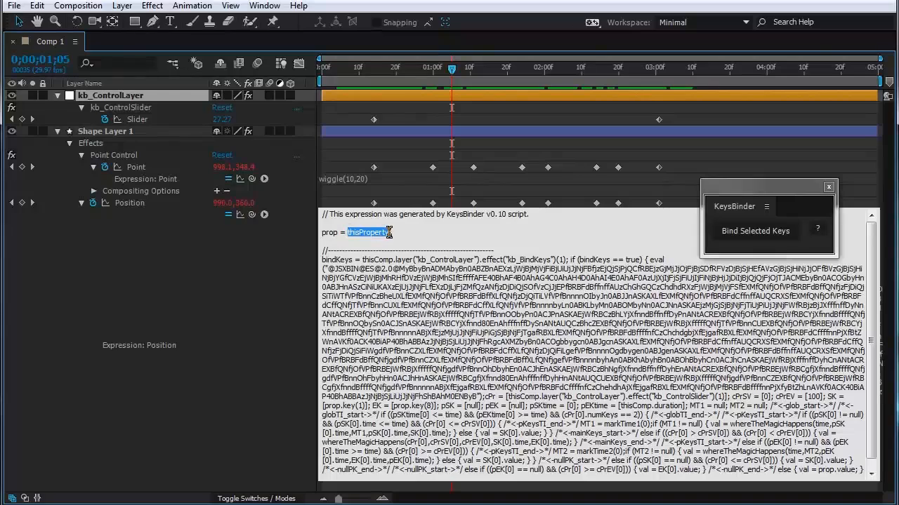
key(Delete)
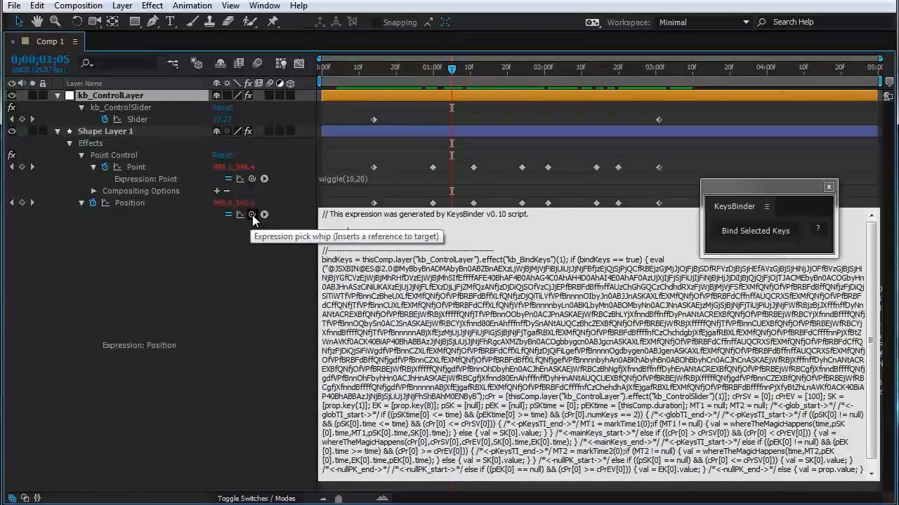
drag(252, 215, 169, 171)
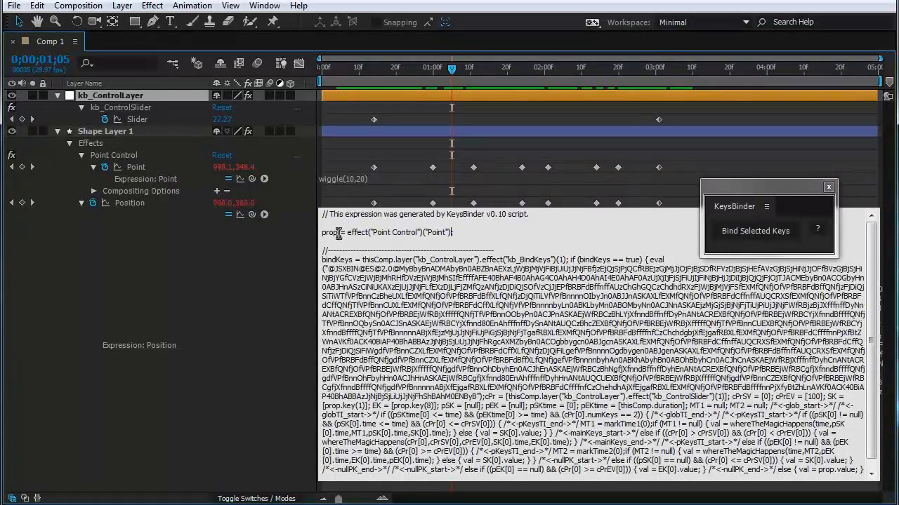
drag(347, 232, 450, 232)
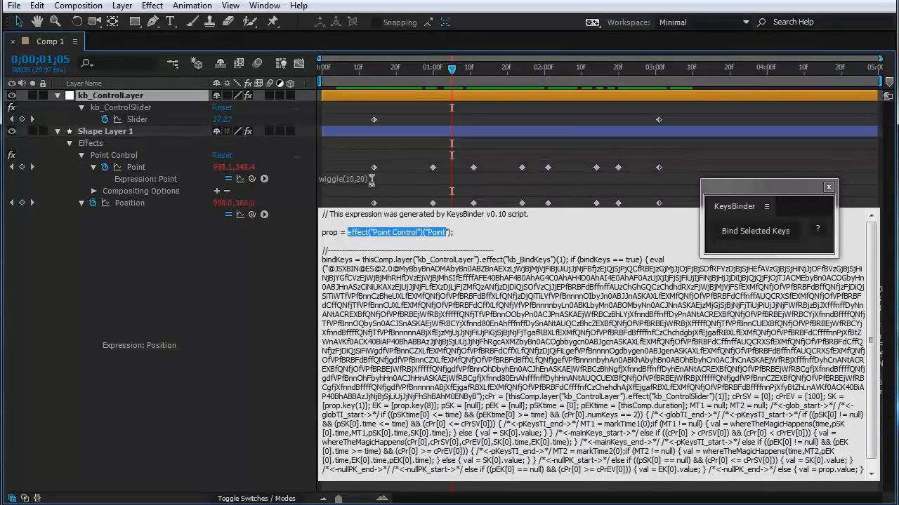
drag(459, 232, 365, 232)
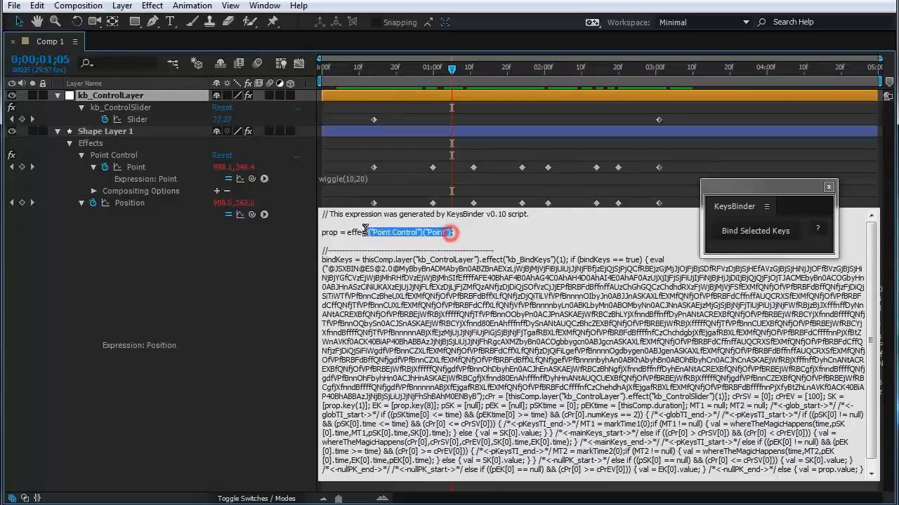
click(472, 234)
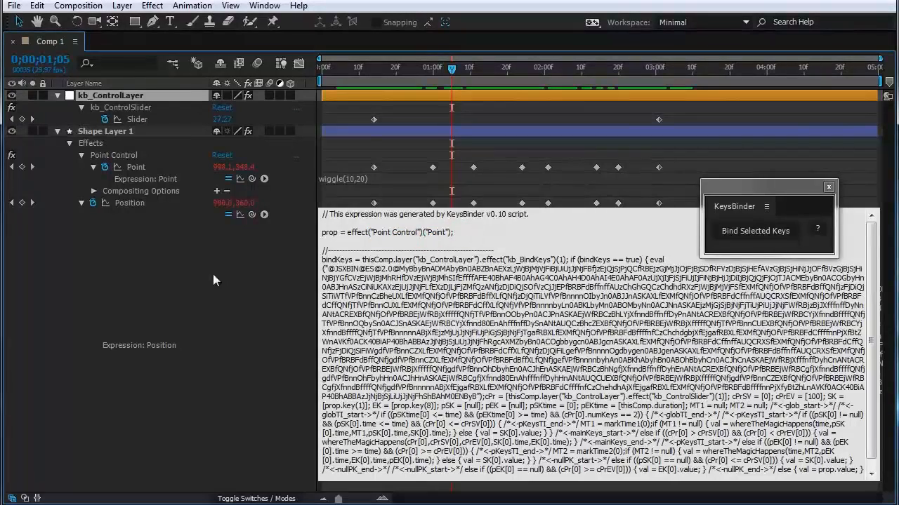
click(206, 293)
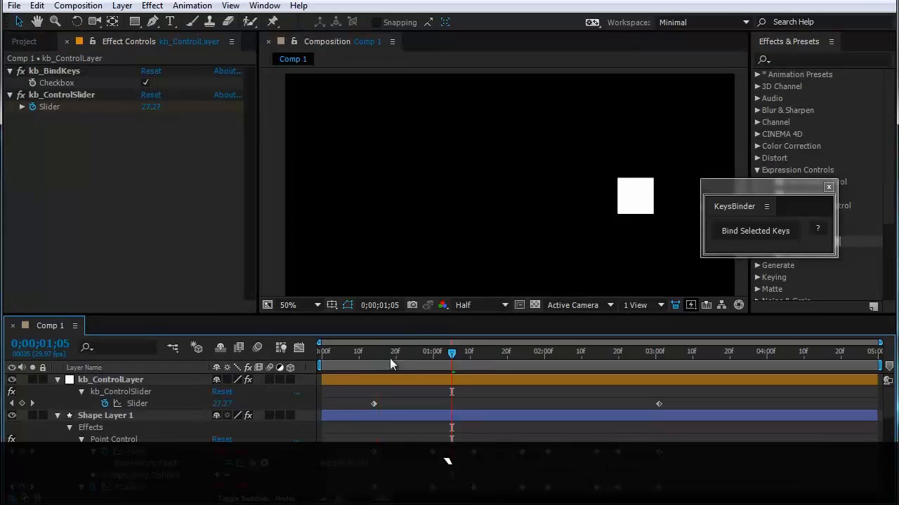
Step: Restore the timeline, scrub to 0;00;01;03, and move the first kb_ControlSlider keyframe to about 0;00;01;22
drag(390, 358, 444, 428)
drag(374, 404, 515, 404)
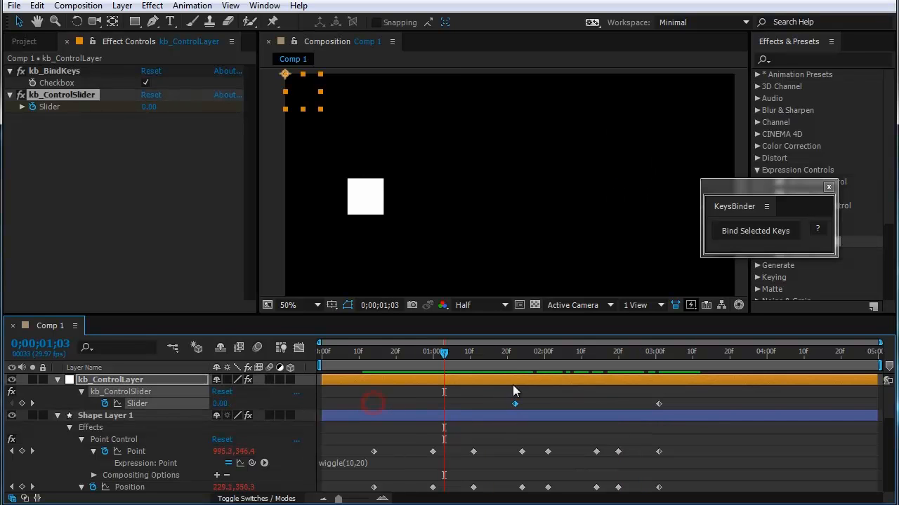
Step: Try binding the third to fifth Point keyframes directly with KeysBinder, and expand the expression it generates
drag(511, 357, 689, 422)
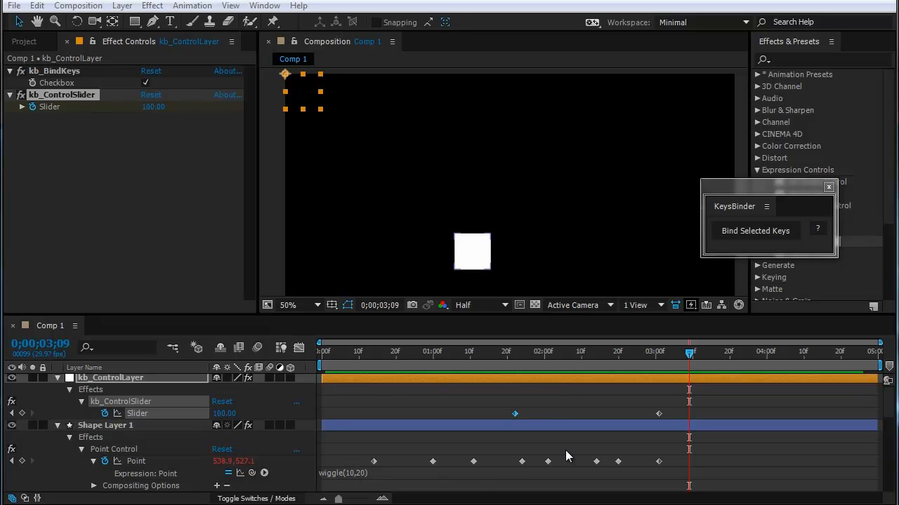
drag(565, 450, 460, 473)
click(745, 234)
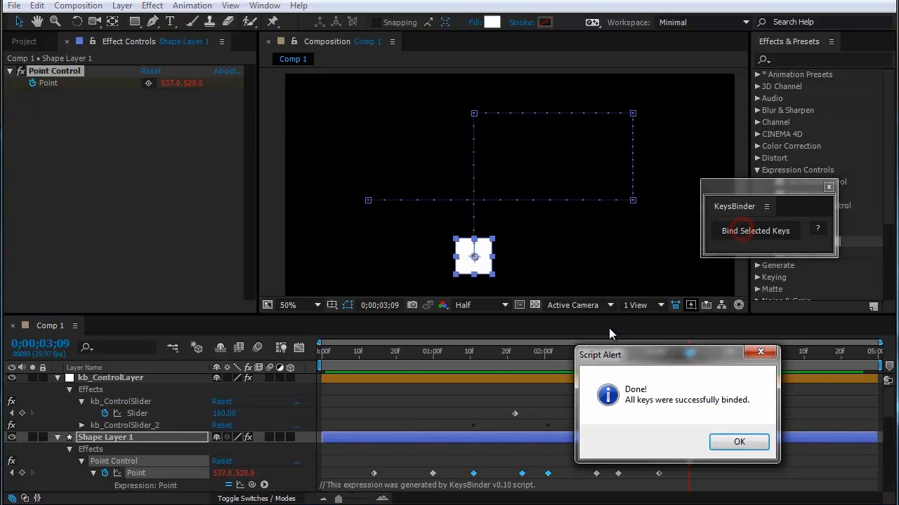
click(735, 444)
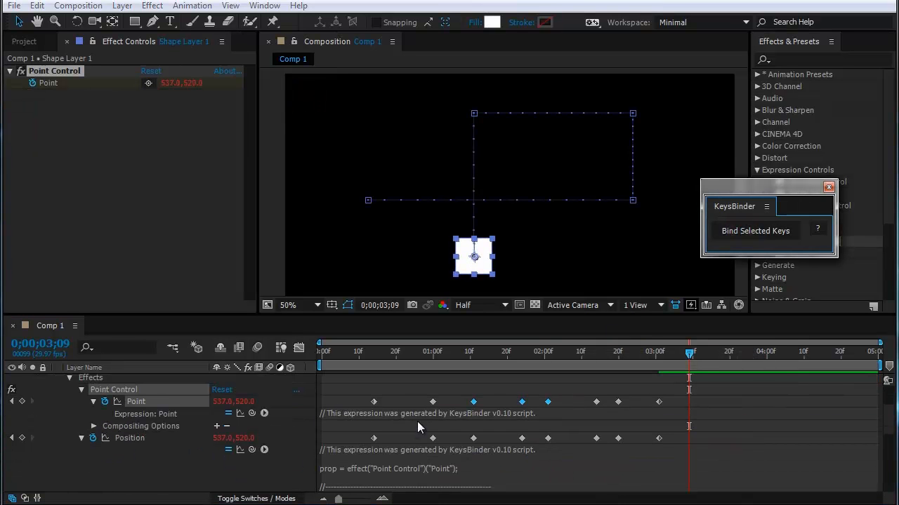
click(418, 424)
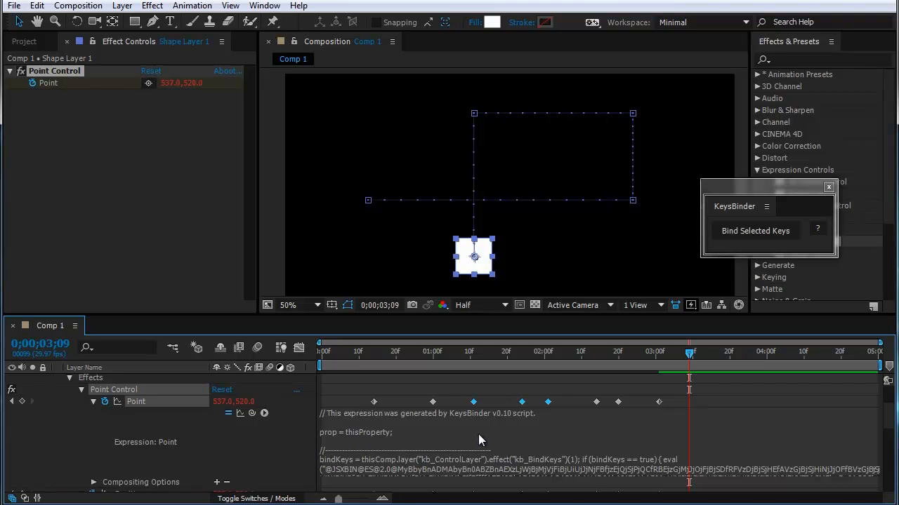
Step: Undo the Point keyframe binding, shrink the expression area, and compare Point's wiggle expression with Position's prop line
key(ctrl+z)
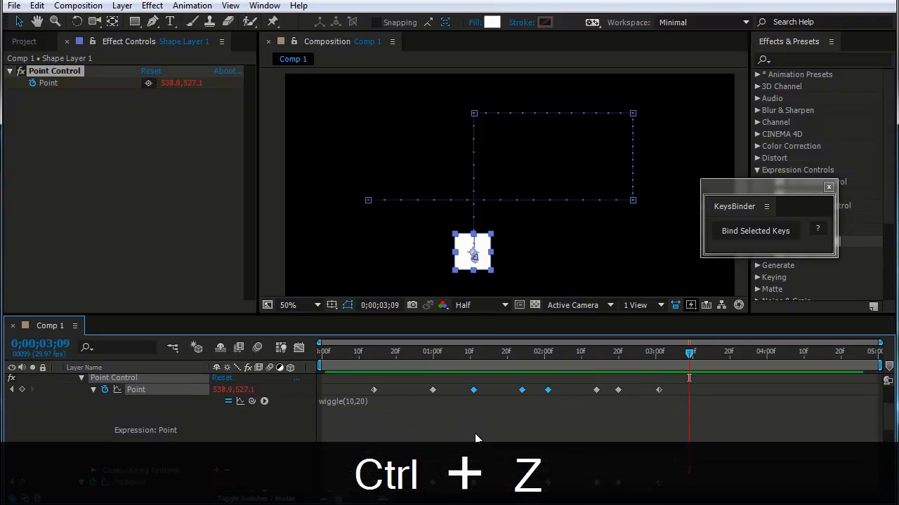
drag(403, 465, 382, 412)
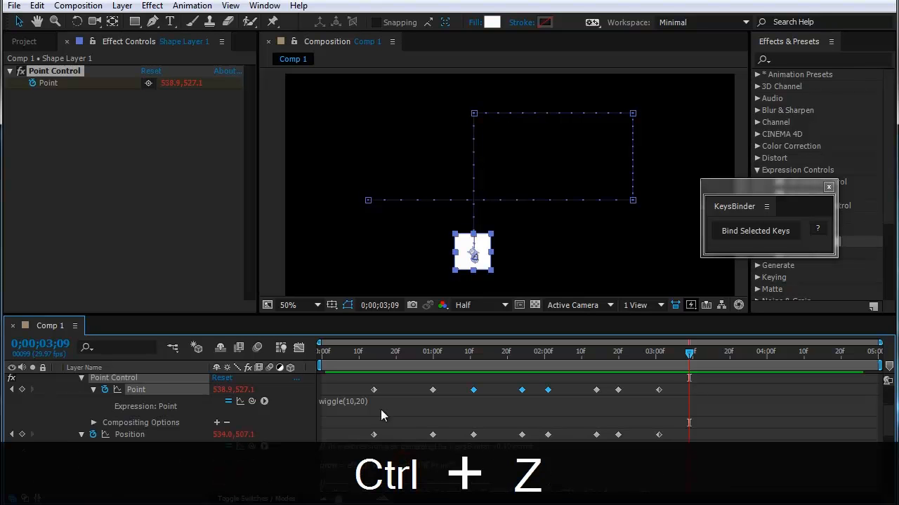
click(82, 400)
scroll(305, 419, up, 2)
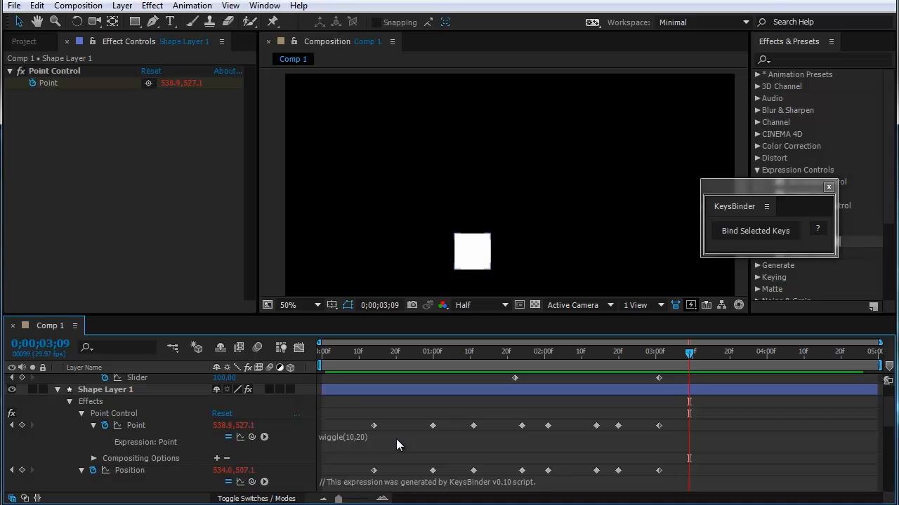
scroll(396, 439, down, 1)
scroll(372, 434, down, 1)
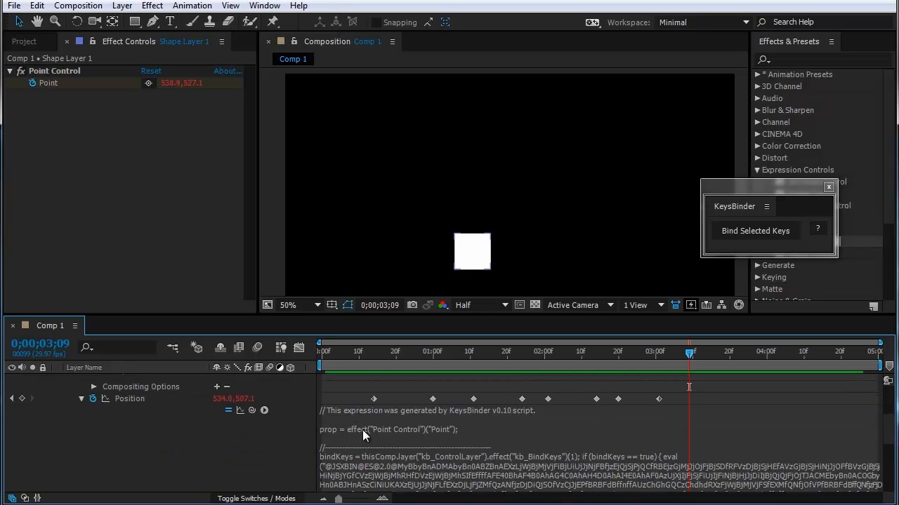
scroll(382, 433, up, 1)
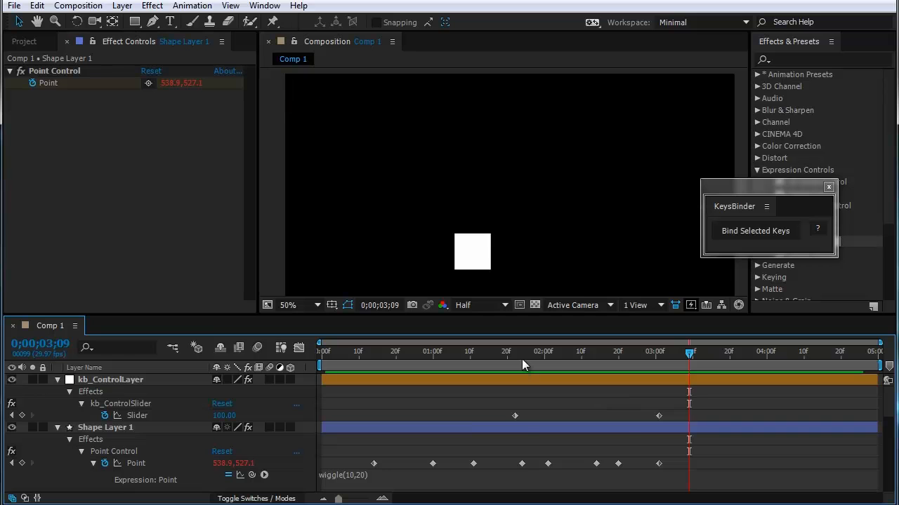
Step: Preview the square's motion by scrubbing between about 0;00;00;22 and 0;00;02;24
drag(522, 359, 625, 375)
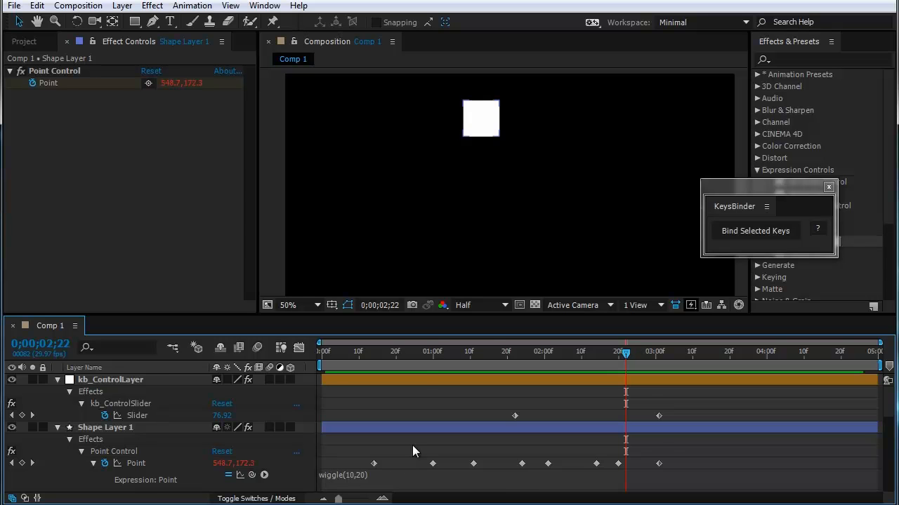
drag(397, 355, 376, 363)
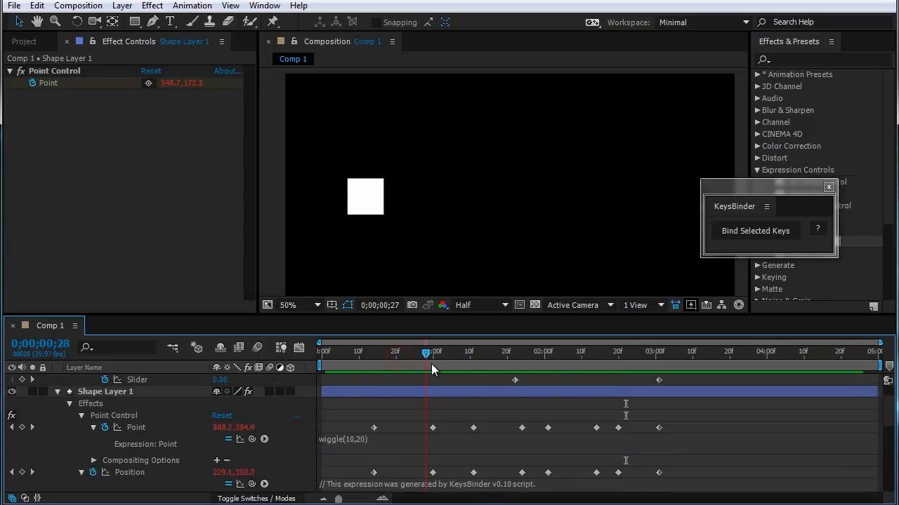
drag(431, 363, 634, 375)
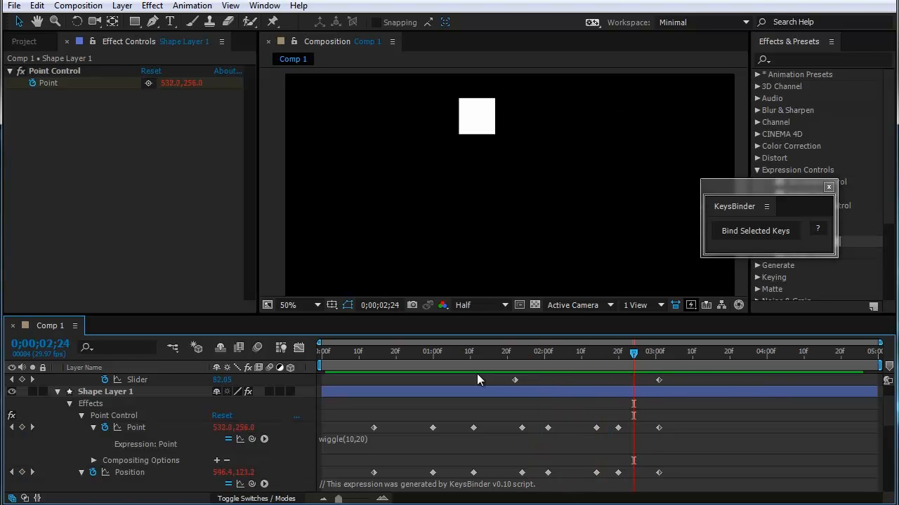
drag(627, 358, 624, 379)
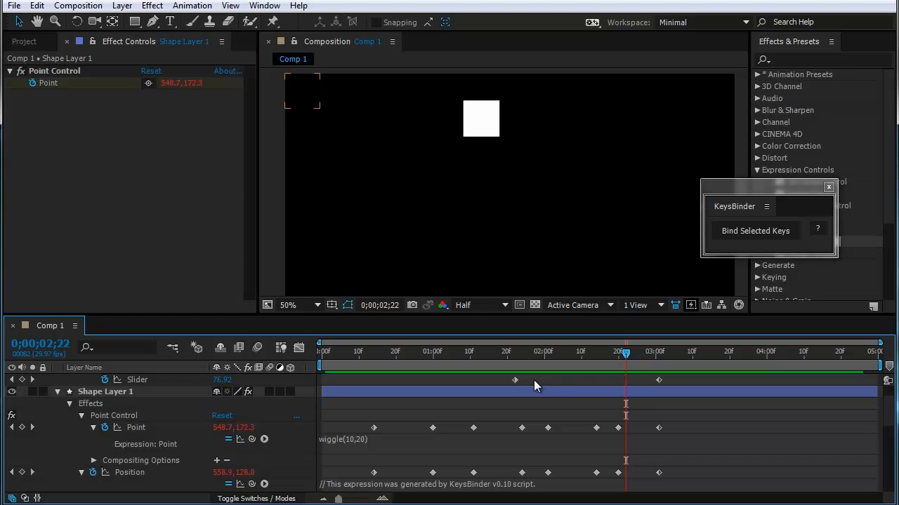
drag(531, 365, 402, 364)
scroll(347, 417, up, 2)
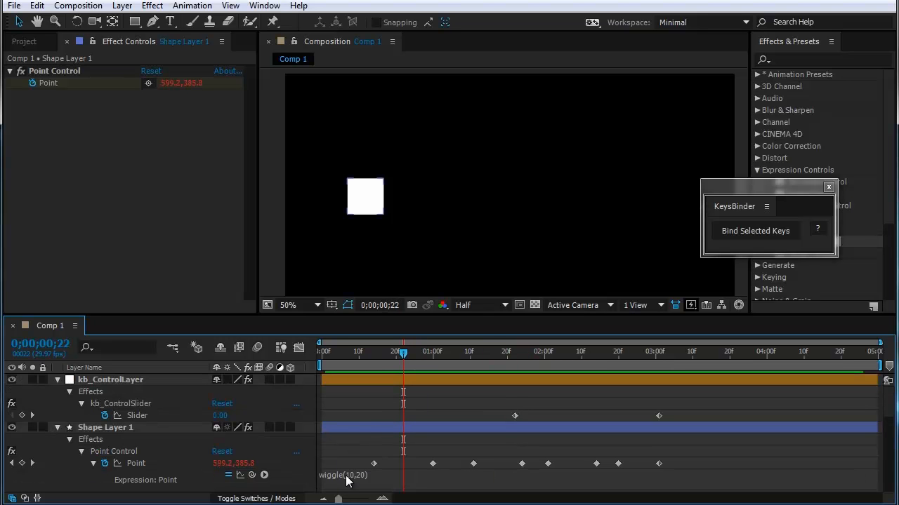
Step: Check the square's movement before the first and after the last slider keyframe by scrubbing from the start to 0;00;03;29
click(357, 390)
click(349, 361)
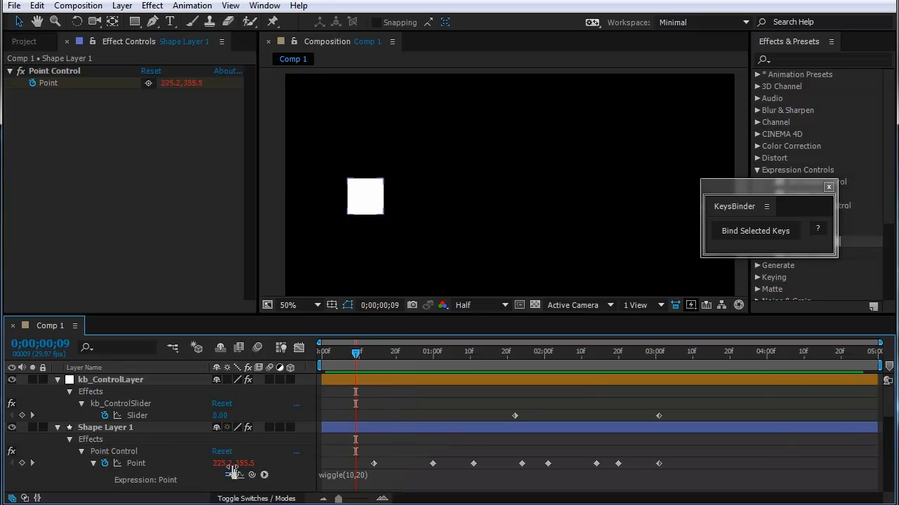
click(337, 362)
drag(353, 377, 763, 421)
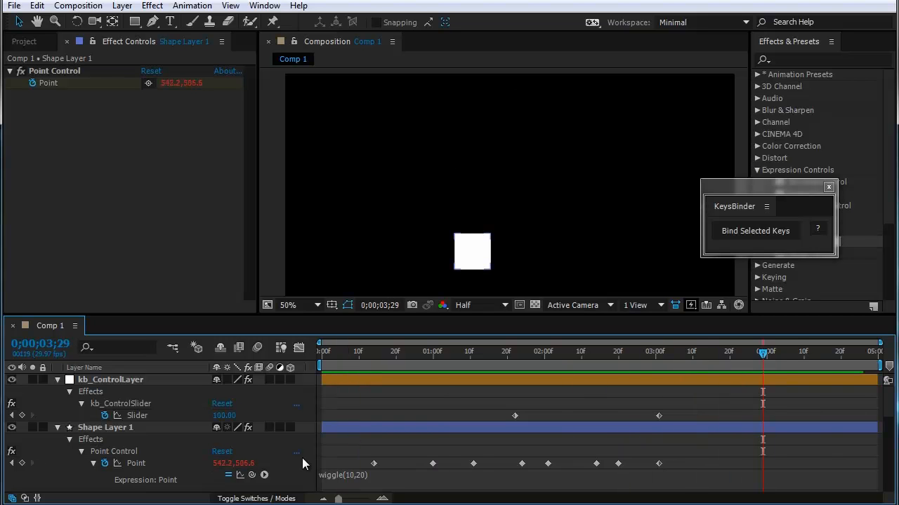
drag(763, 352, 746, 369)
Step: Select both kb_ControlSlider keyframes and preview the motion between them from 0;00;02;03 onward
drag(656, 385, 555, 414)
drag(682, 411, 511, 420)
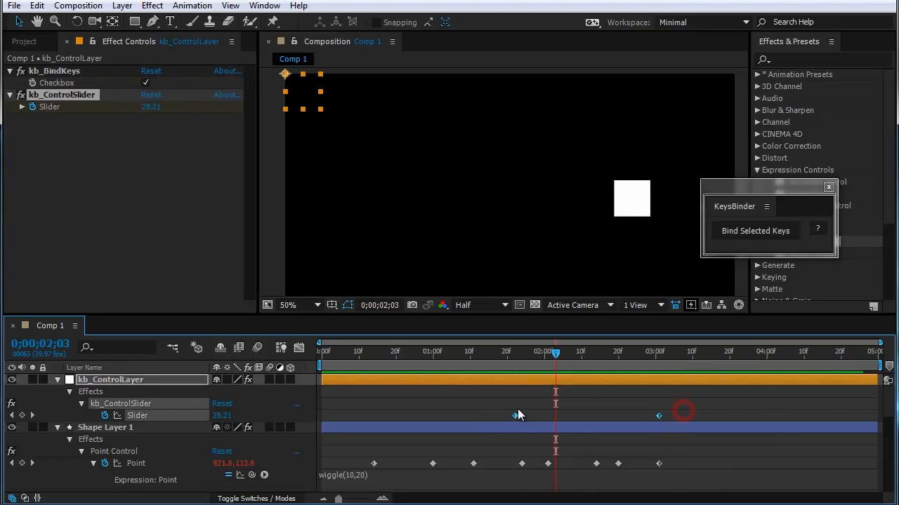
drag(555, 353, 608, 365)
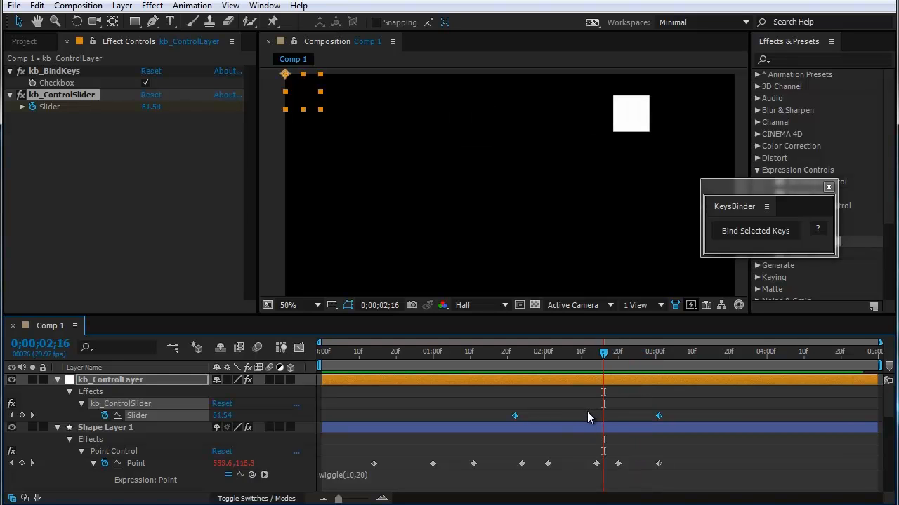
drag(707, 194, 704, 227)
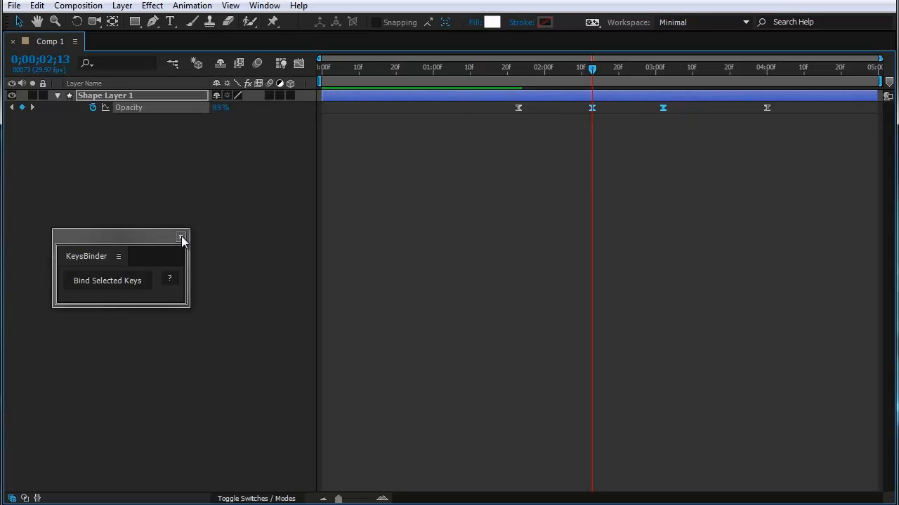
Step: Bind Opacity's second and third keyframes with KeysBinder and reveal the keyframes of kb_ControlLayer
click(107, 280)
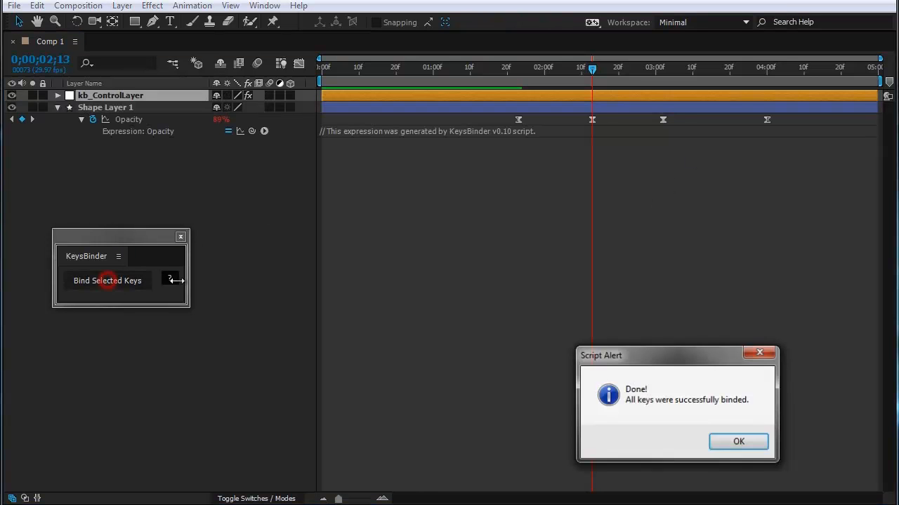
click(733, 442)
key(u)
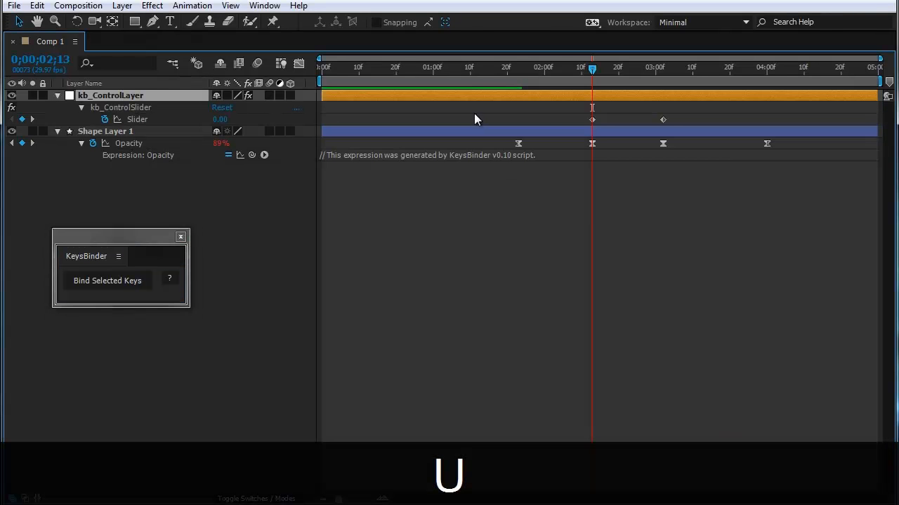
Step: Move the kb_ControlSlider keyframes to 0;00;02;04 and about 0;00;03;12
drag(591, 119, 554, 121)
click(664, 120)
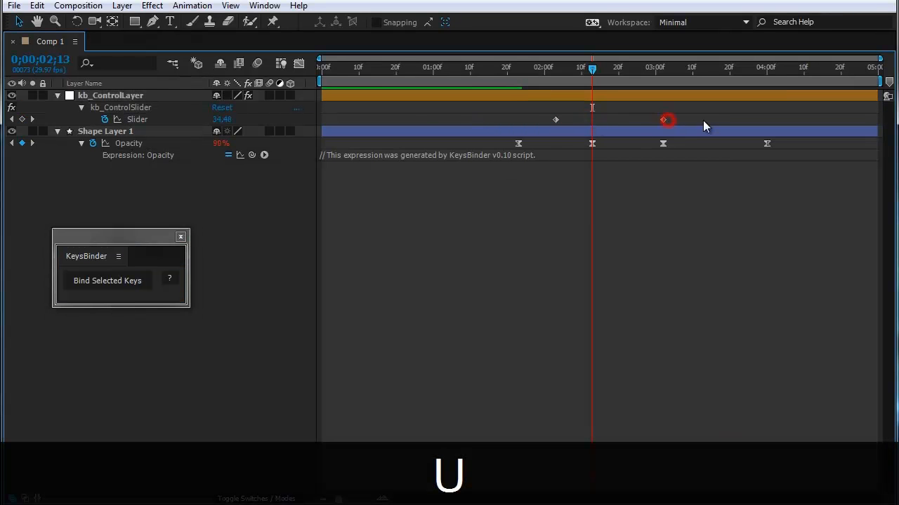
drag(664, 119, 699, 120)
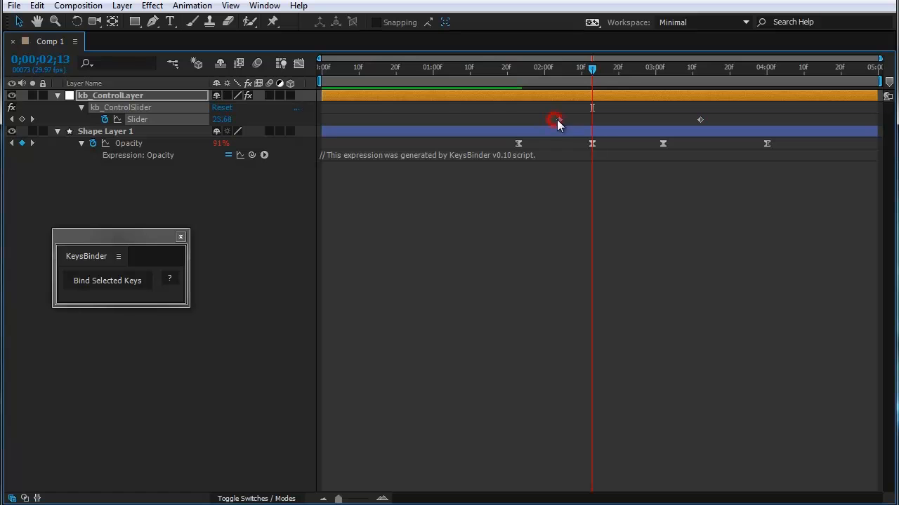
Step: Display Opacity in the Graph Editor with its post-expression graph enabled, toggling it to compare both curves
click(299, 64)
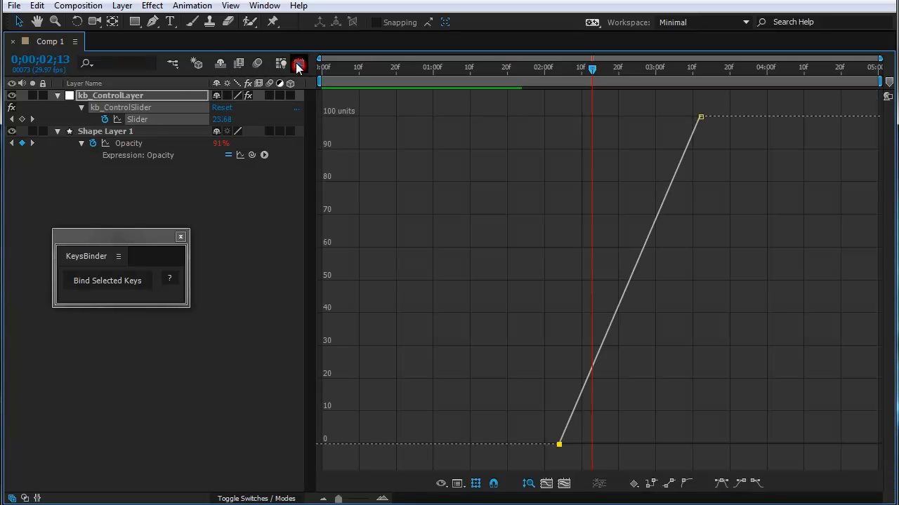
click(133, 143)
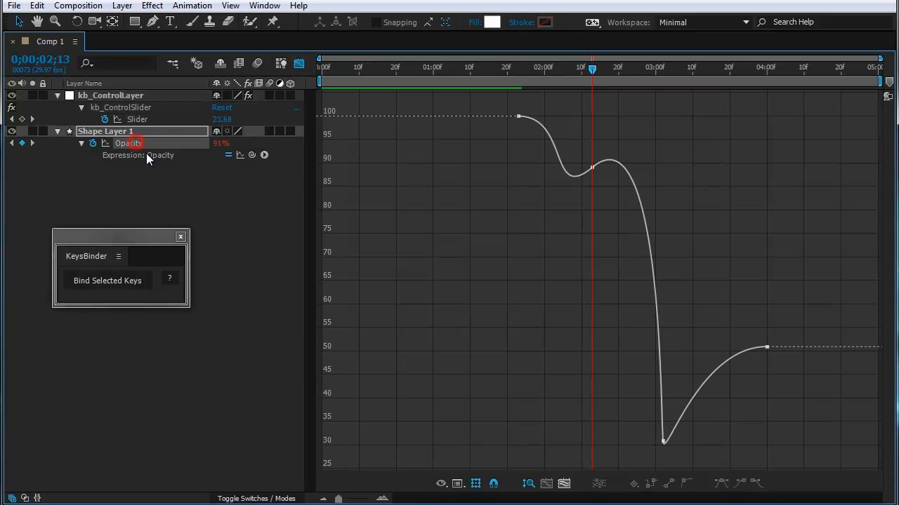
click(240, 156)
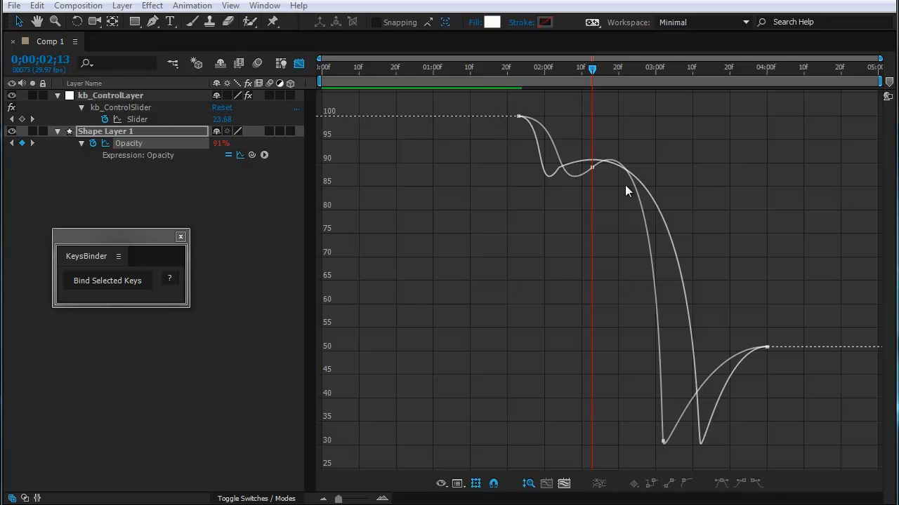
click(241, 156)
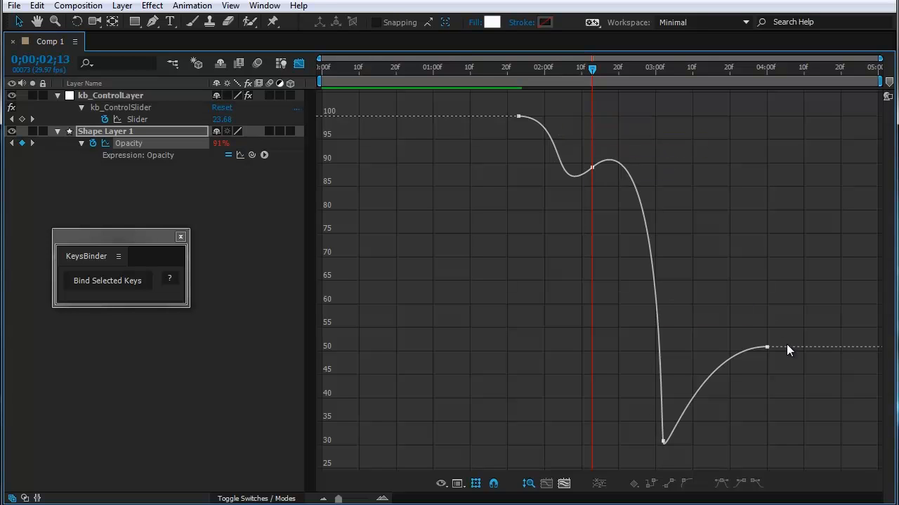
click(240, 155)
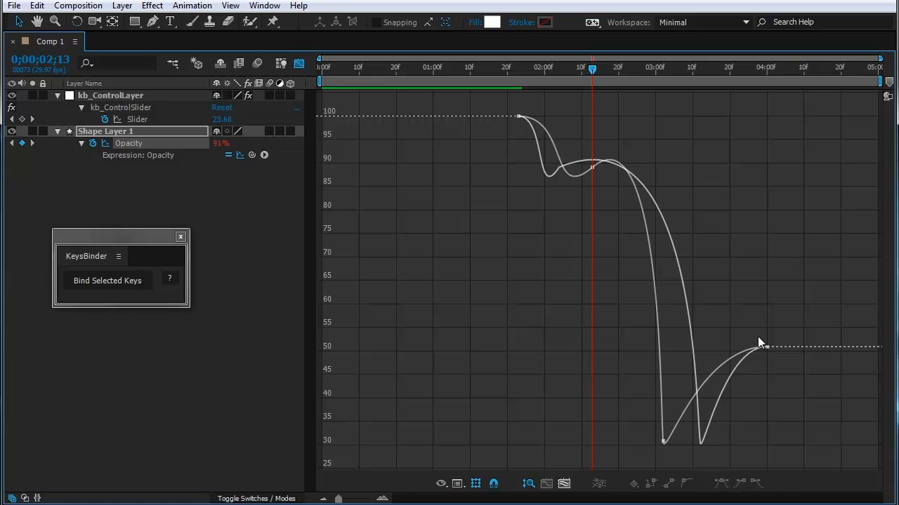
Step: Compare the original and post-expression Opacity curves around the first keyframes, stopping at 0;00;02;04
key(j)
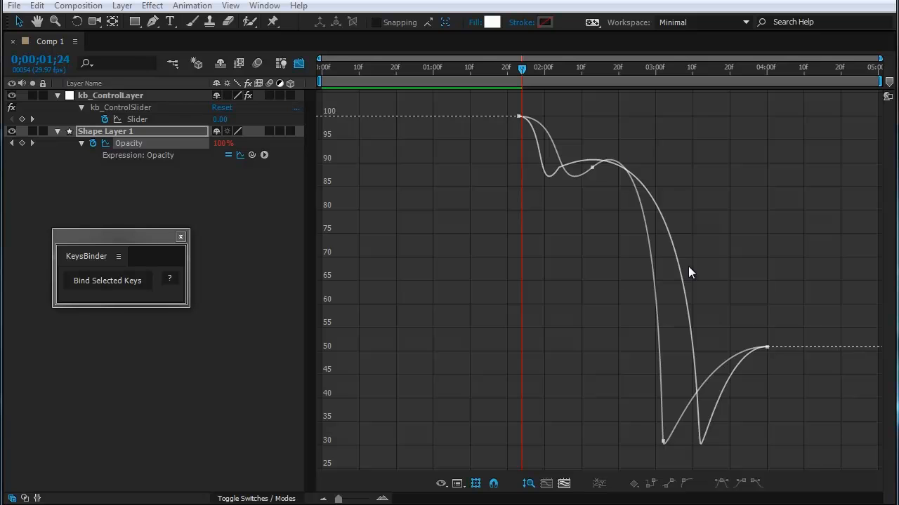
click(556, 73)
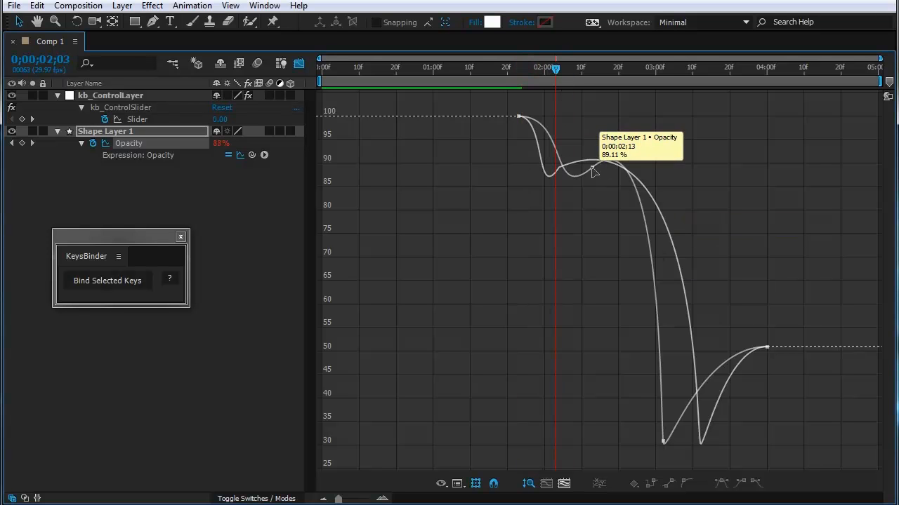
click(554, 72)
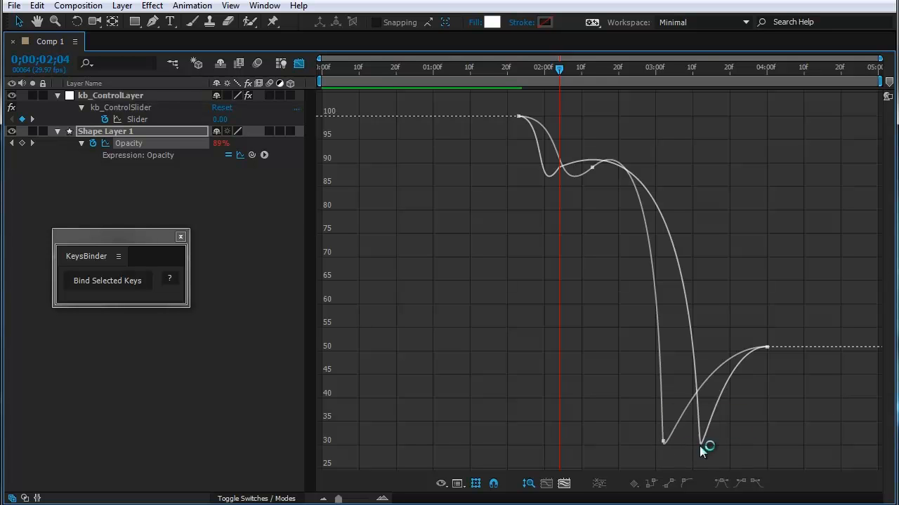
Step: Return to the keyframe view and move the slider keyframes to about 0;00;03;02 and 0;00;03;22
click(299, 64)
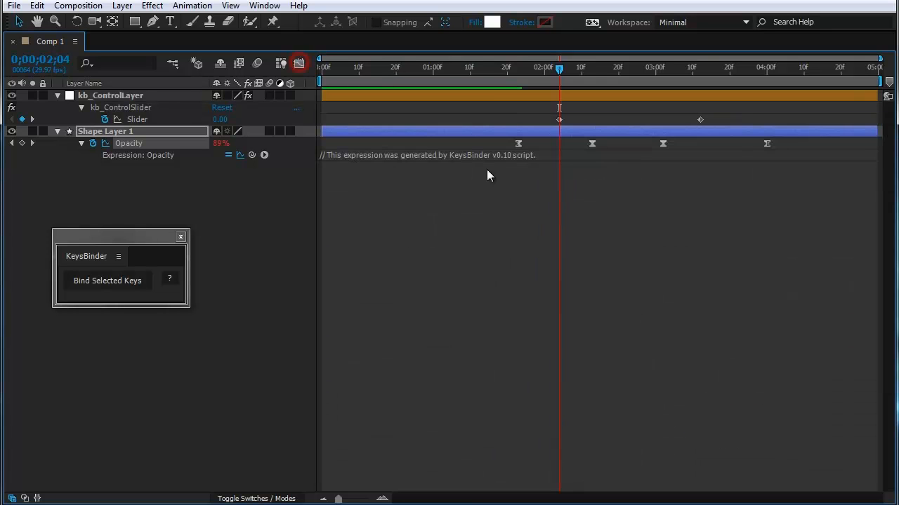
drag(558, 120, 737, 120)
click(678, 232)
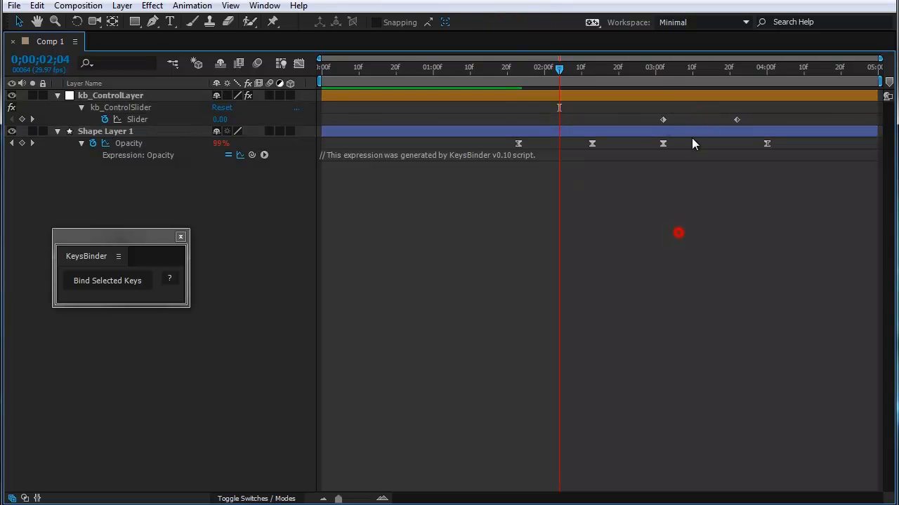
Step: Scrub to 0;00;02;24 and examine the updated Opacity curves in the Graph Editor before returning to the keyframe view
drag(652, 76, 692, 92)
click(297, 64)
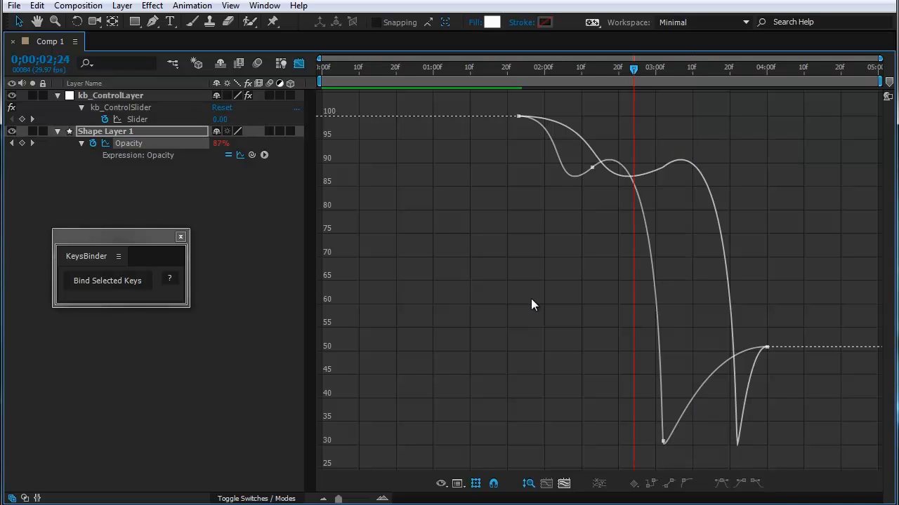
click(299, 64)
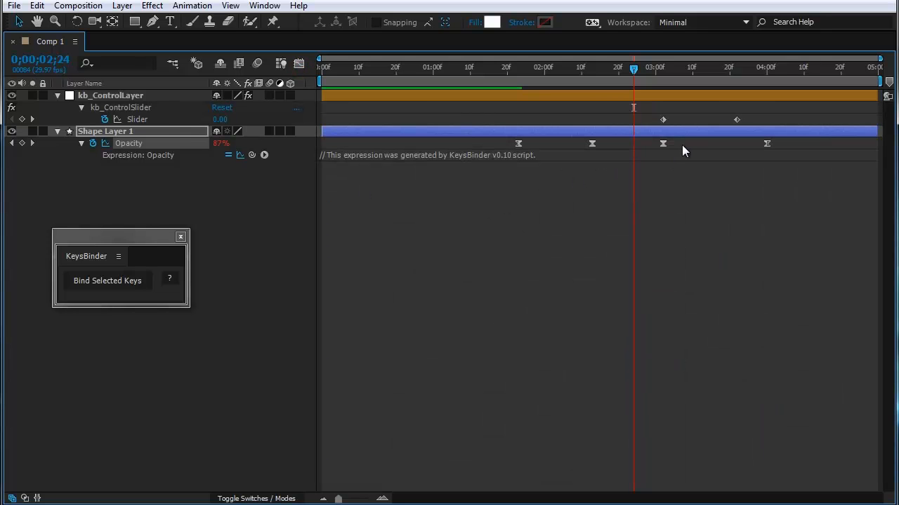
Step: Scrub to 0;00;02;23 and compare the Opacity curves in the Graph Editor before returning to the keyframe view
drag(685, 142, 576, 146)
drag(639, 79, 627, 99)
click(544, 225)
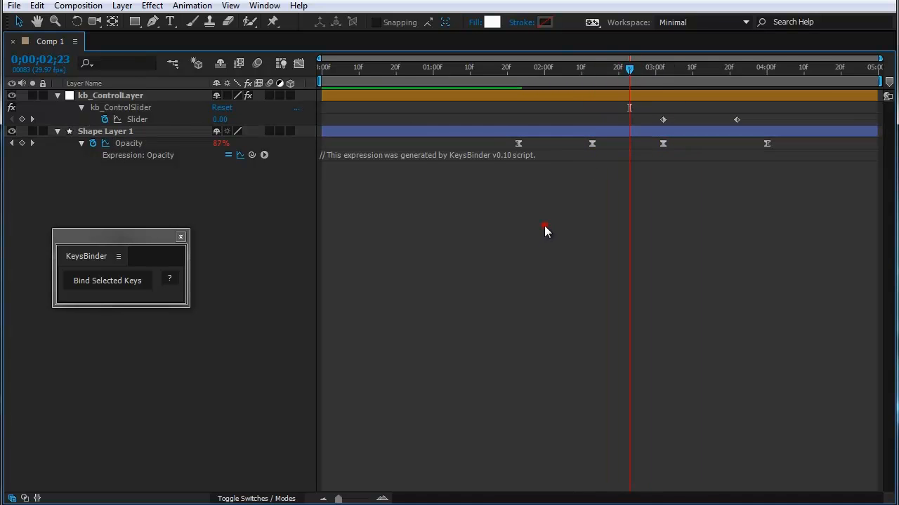
click(300, 63)
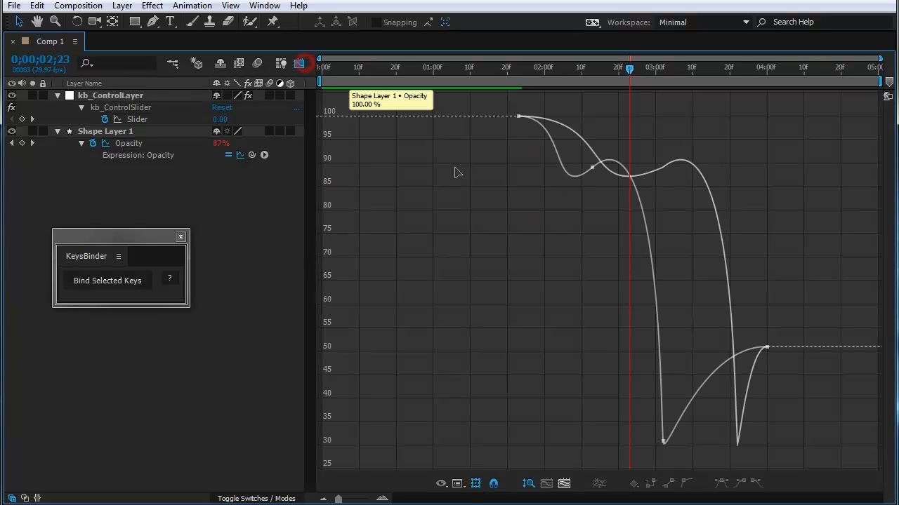
click(300, 63)
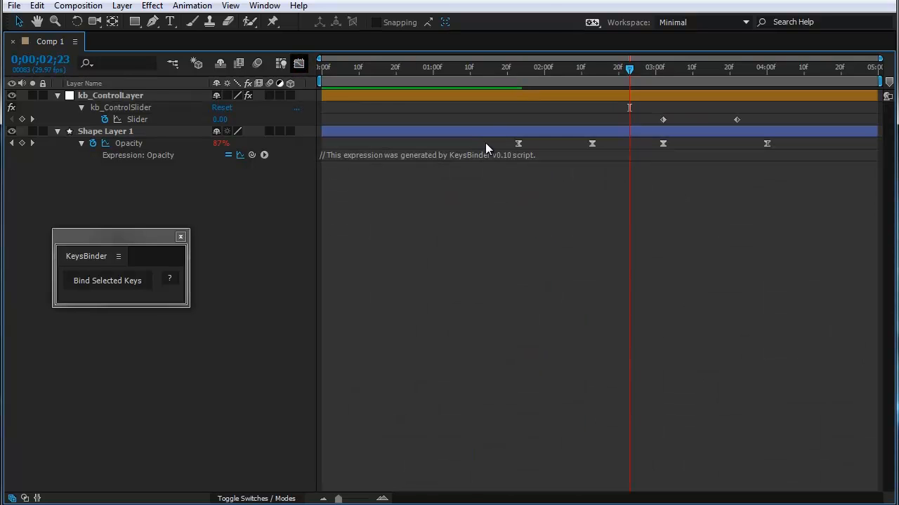
Step: Identify the outer and the two middle Opacity keyframes by selecting them, scrubbing through 0;00;02;21 to 0;00;01;27
click(486, 143)
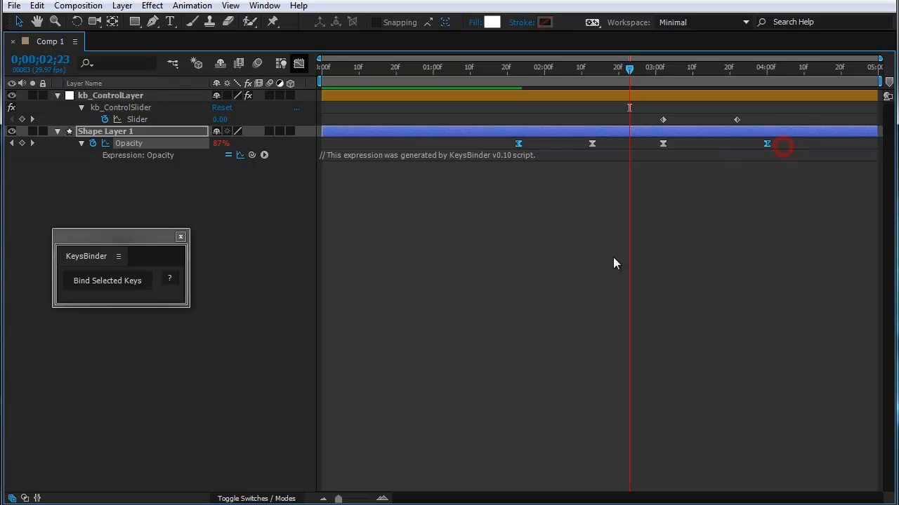
click(544, 253)
key(Page_Up)
key(Page_Up)
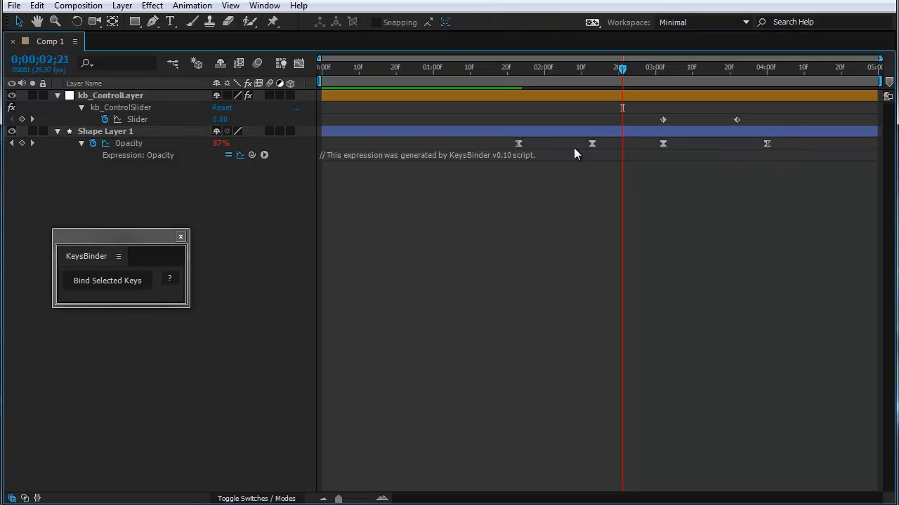
drag(572, 147, 640, 156)
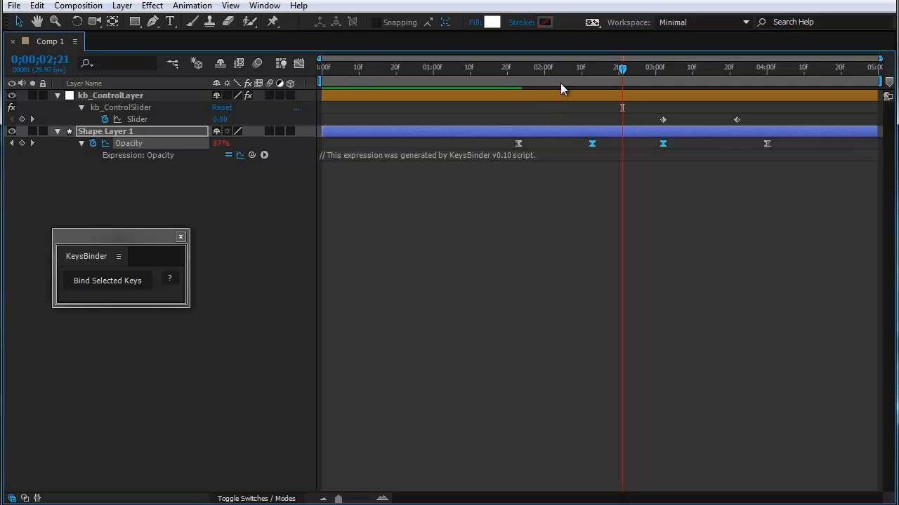
drag(586, 69, 534, 78)
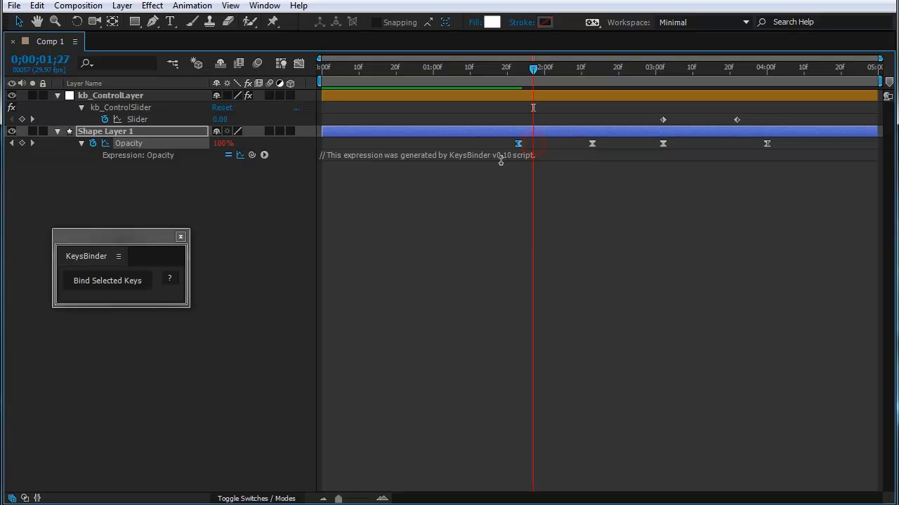
Step: Check Opacity at 0;00;03;03 and 0;00;02;19, selecting the two middle keyframes and the outer ones for comparison
click(612, 183)
drag(571, 140, 699, 150)
click(627, 68)
drag(630, 71, 666, 73)
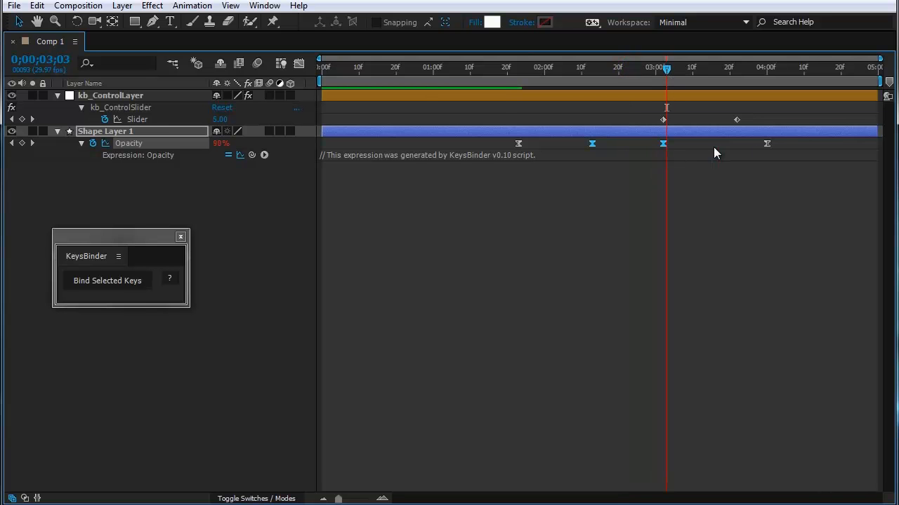
click(775, 143)
click(709, 200)
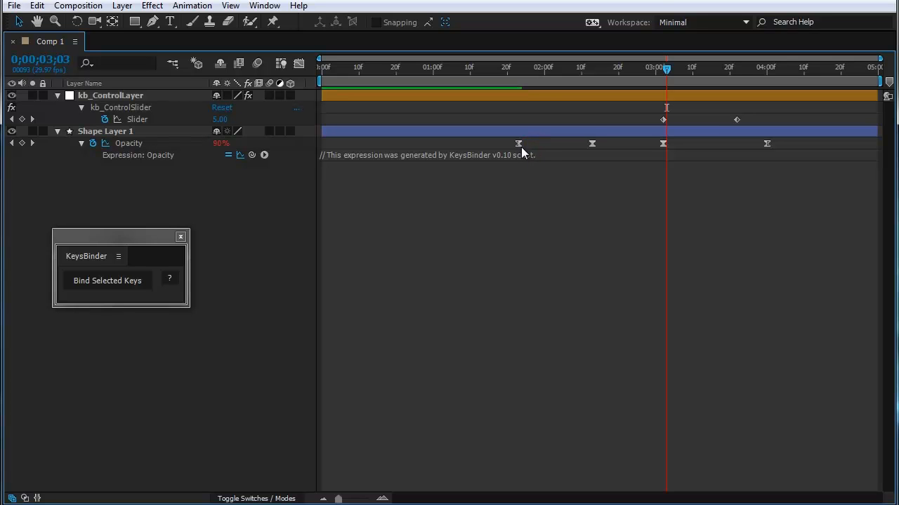
drag(551, 144, 502, 154)
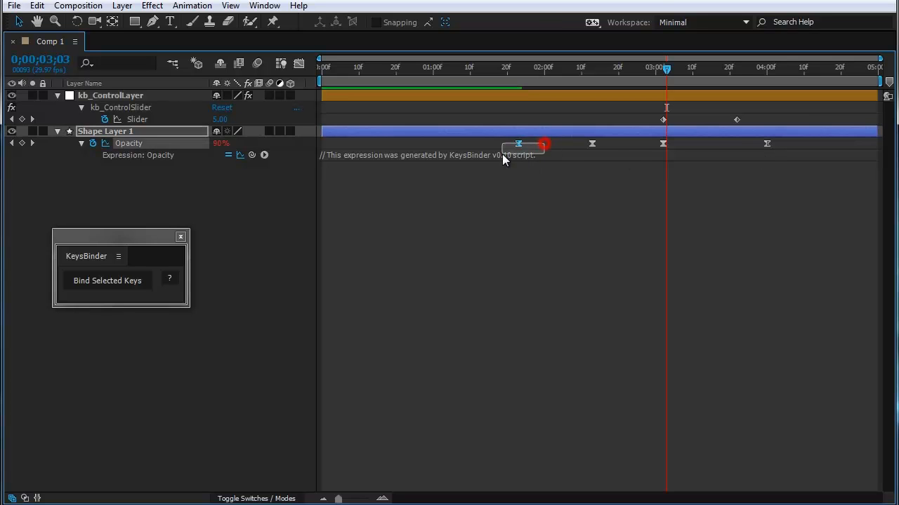
drag(790, 146, 694, 228)
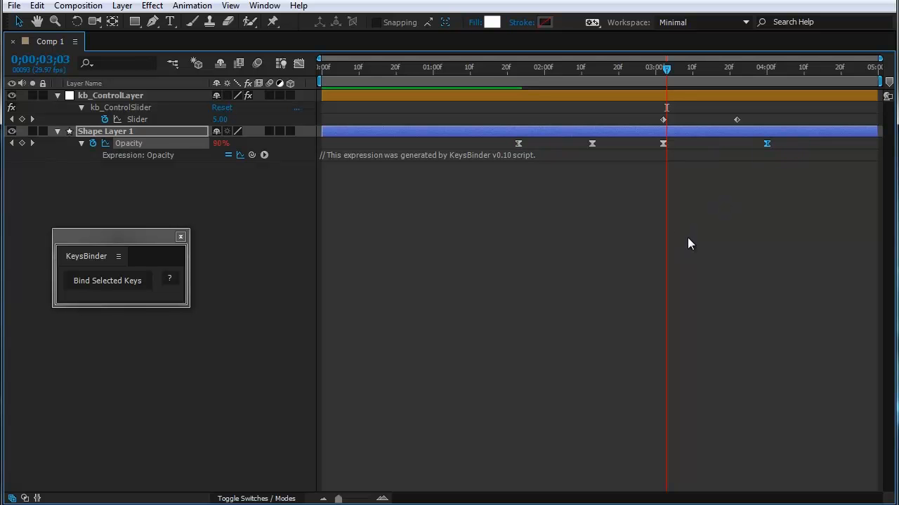
click(615, 67)
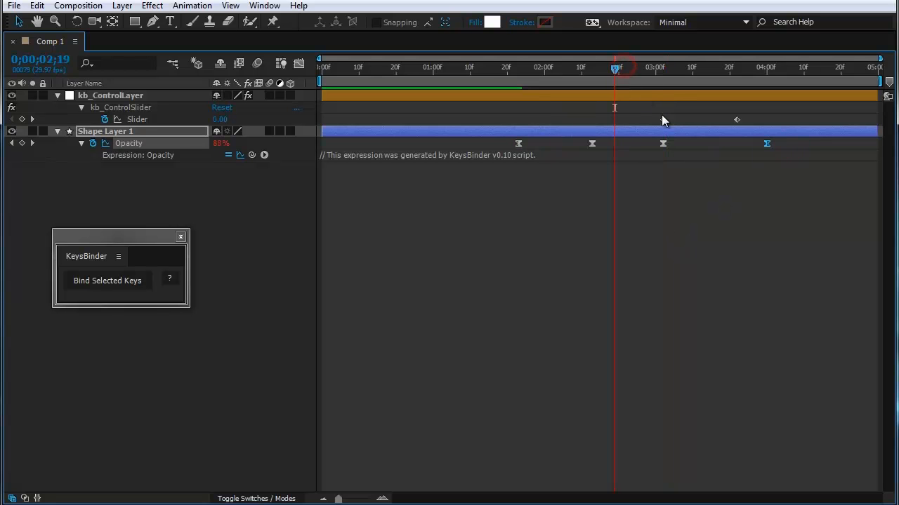
Step: Move the first slider keyframe to 0;00;00;23 and examine the Opacity curve around 0;00;01;26 in the Graph Editor
drag(663, 119, 407, 131)
drag(522, 74, 406, 98)
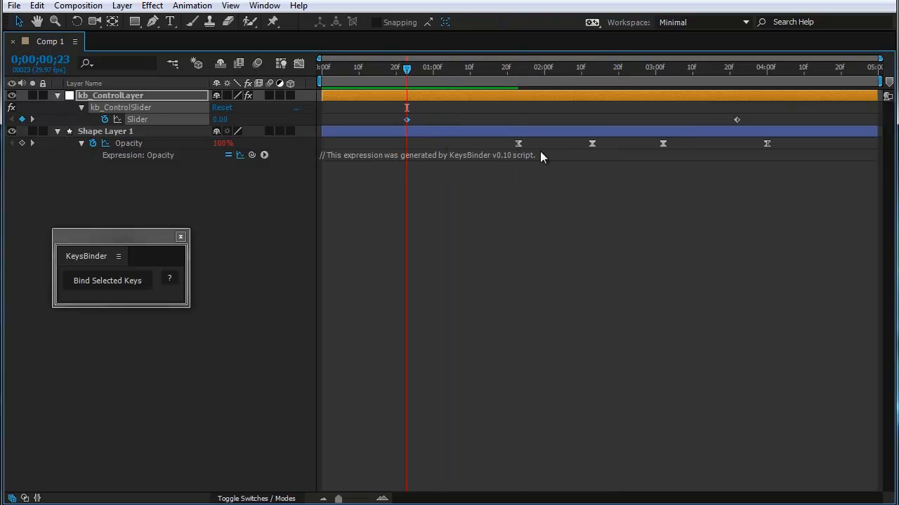
drag(533, 144, 497, 156)
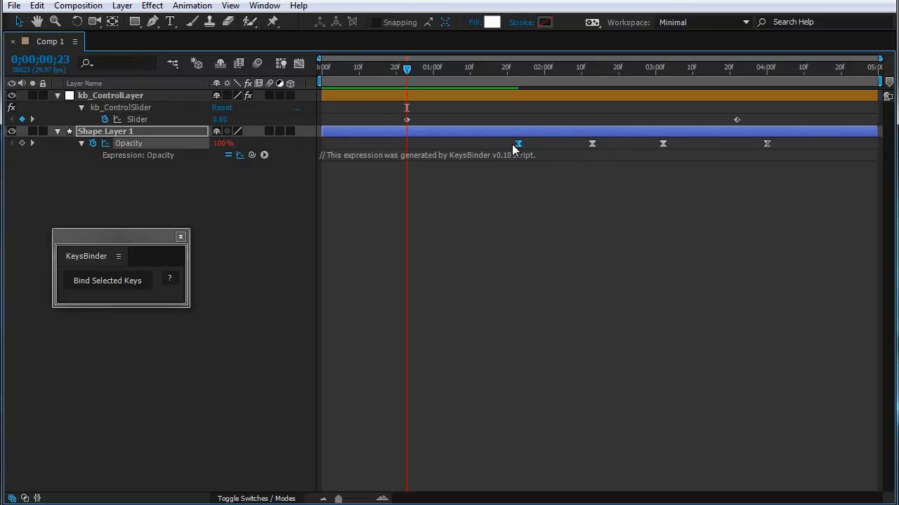
click(300, 63)
click(472, 203)
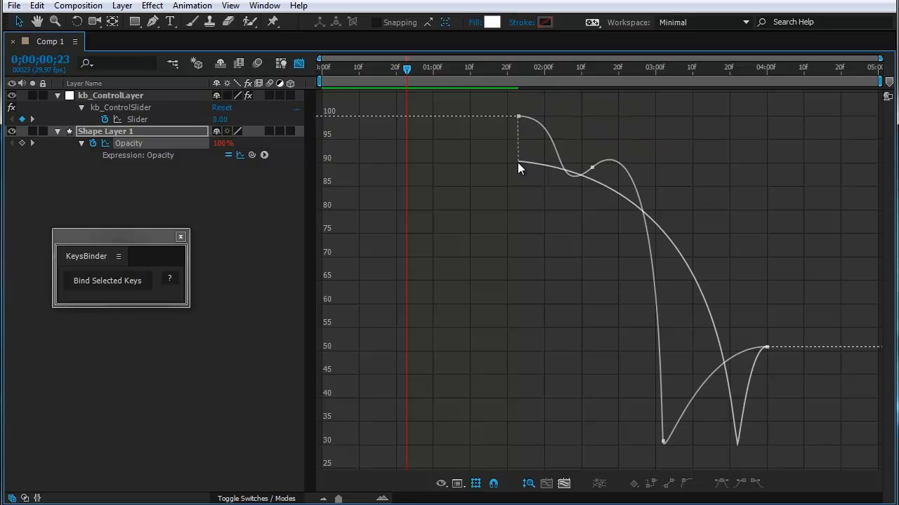
click(520, 70)
drag(523, 74, 529, 83)
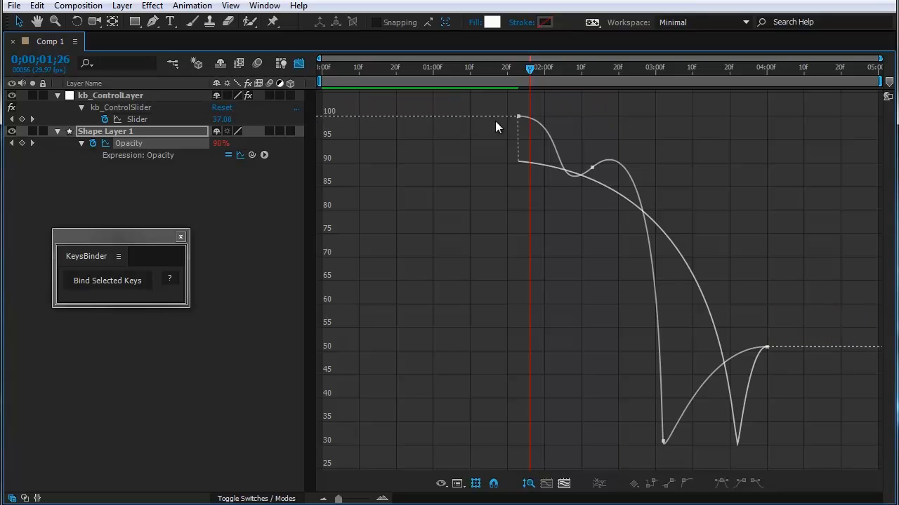
click(300, 64)
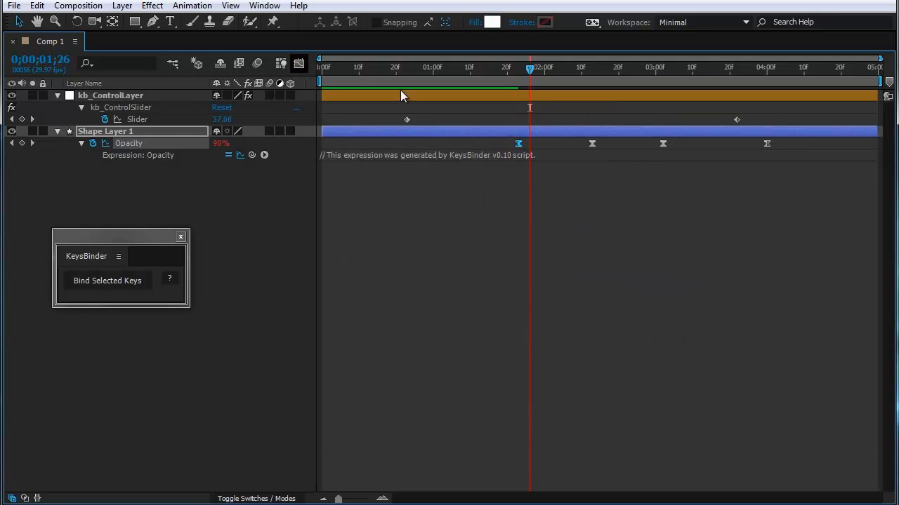
Step: Move the second slider keyframe to about 0;00;04;21 and examine the end of the Opacity curve in the Graph Editor
click(734, 122)
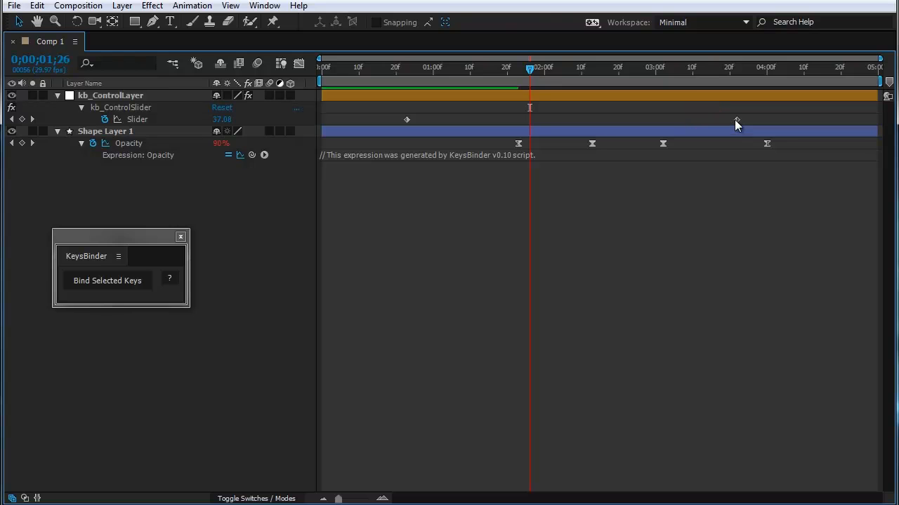
click(785, 145)
drag(734, 120, 841, 123)
click(823, 189)
drag(787, 75, 844, 84)
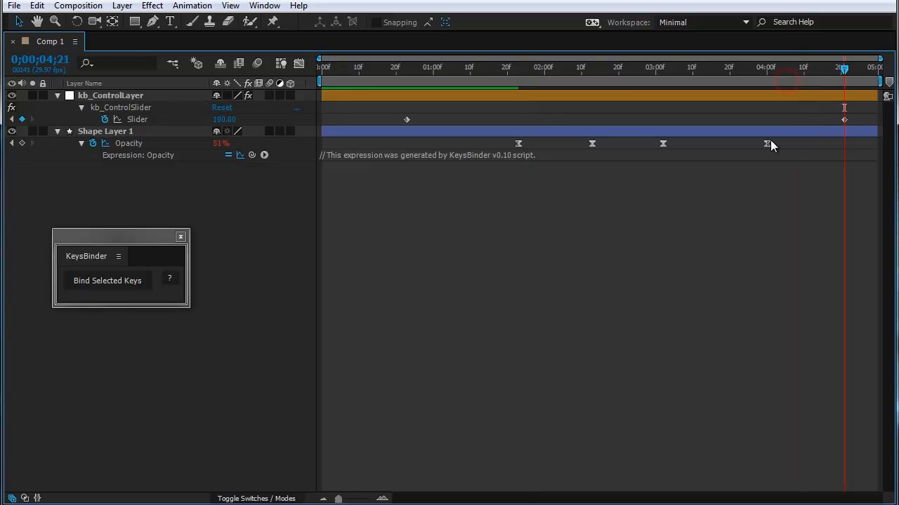
click(298, 63)
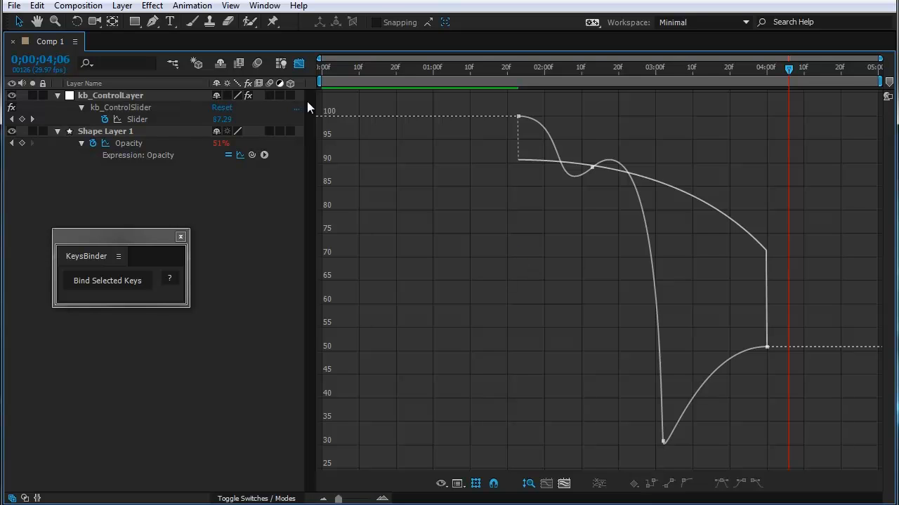
click(299, 64)
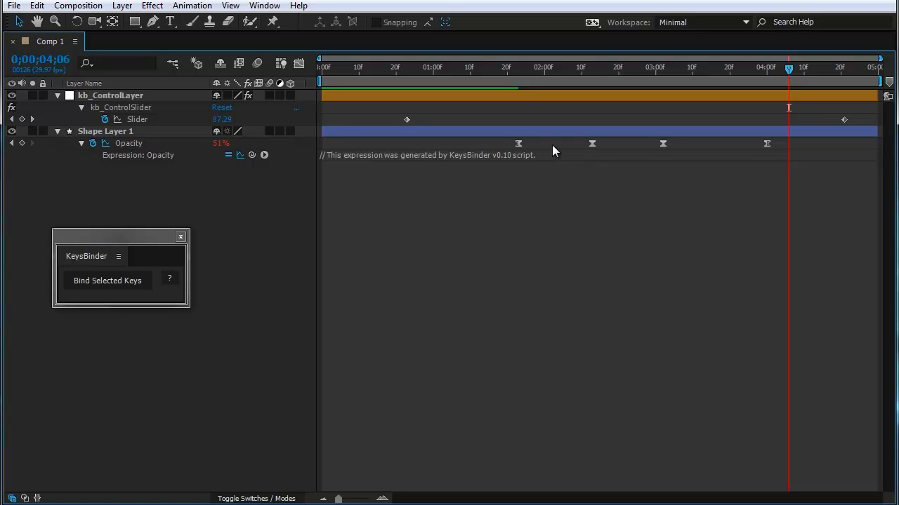
Step: Identify the bound and outer Opacity keyframes, and move the slider keyframes to about 0;00;01;27 and 0;00;03;14
drag(575, 141, 691, 151)
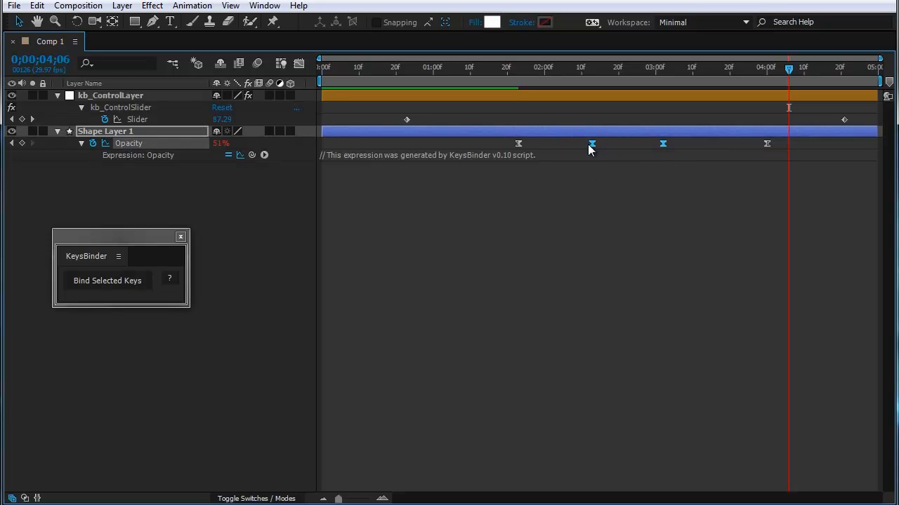
click(518, 143)
drag(687, 146, 578, 150)
click(765, 144)
click(616, 281)
drag(406, 119, 533, 121)
drag(842, 120, 707, 120)
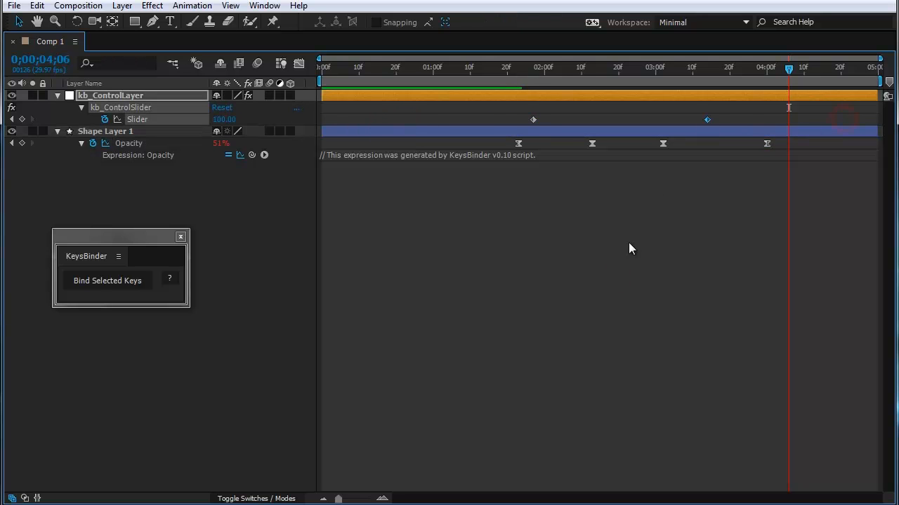
click(629, 248)
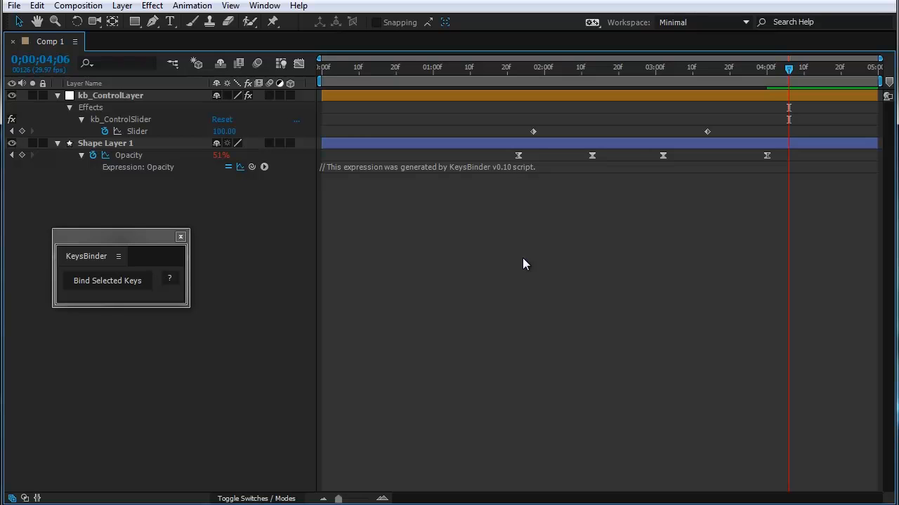
Step: Bind the first two Opacity keyframes of Shape Layer 1 with KeysBinder and dismiss the script alert
drag(598, 154, 498, 191)
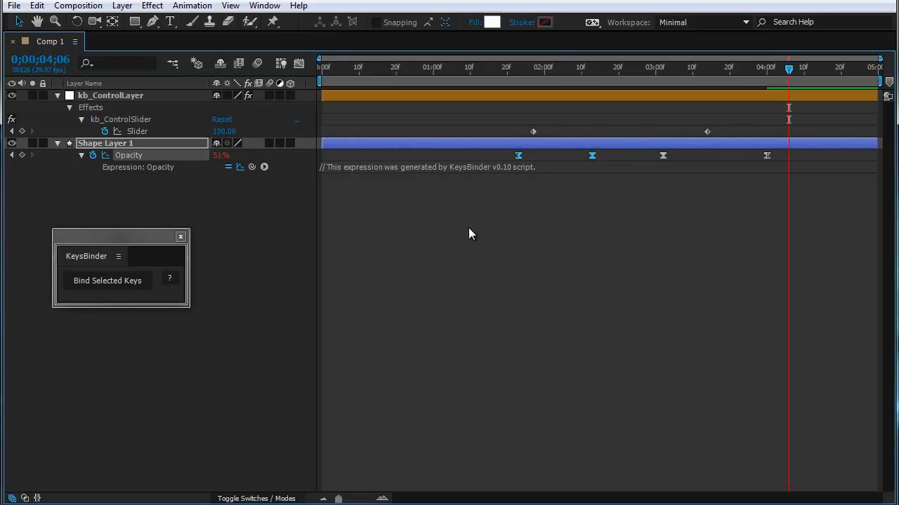
click(118, 282)
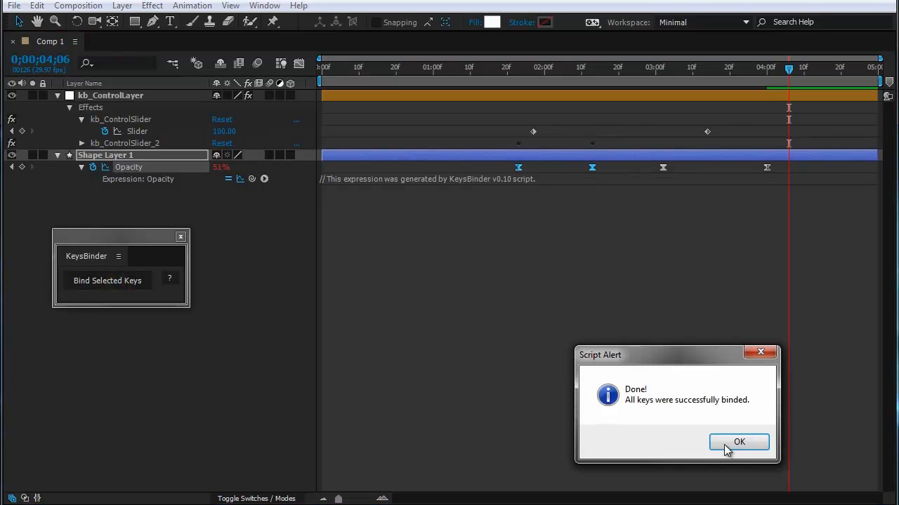
click(747, 446)
click(554, 271)
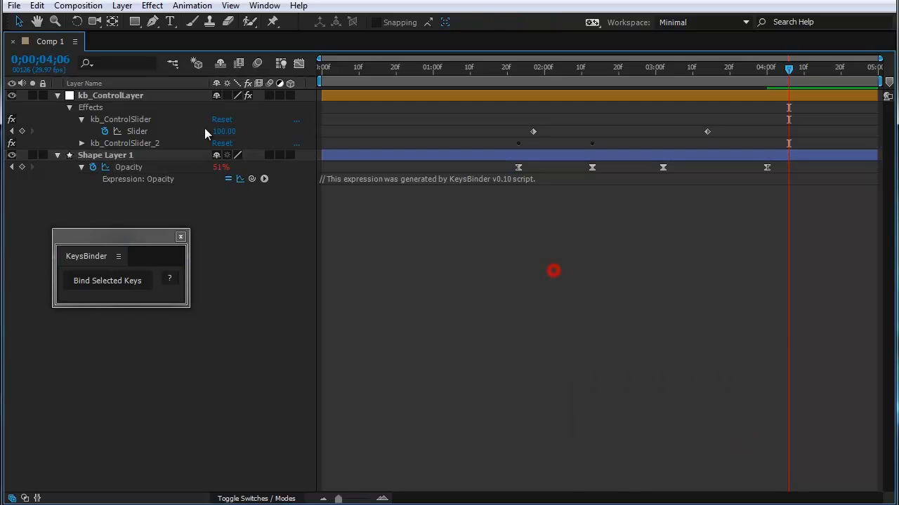
Step: Expand kb_ControlSlider_2 and move its two slider keyframes to about 0;00;00;25 and 0;00;01;15
click(83, 144)
drag(612, 150, 416, 156)
click(598, 220)
click(593, 191)
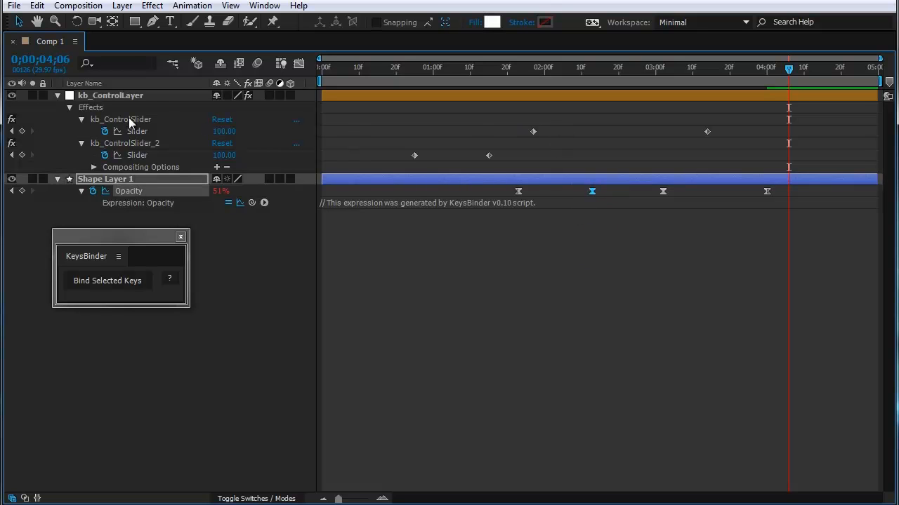
click(431, 252)
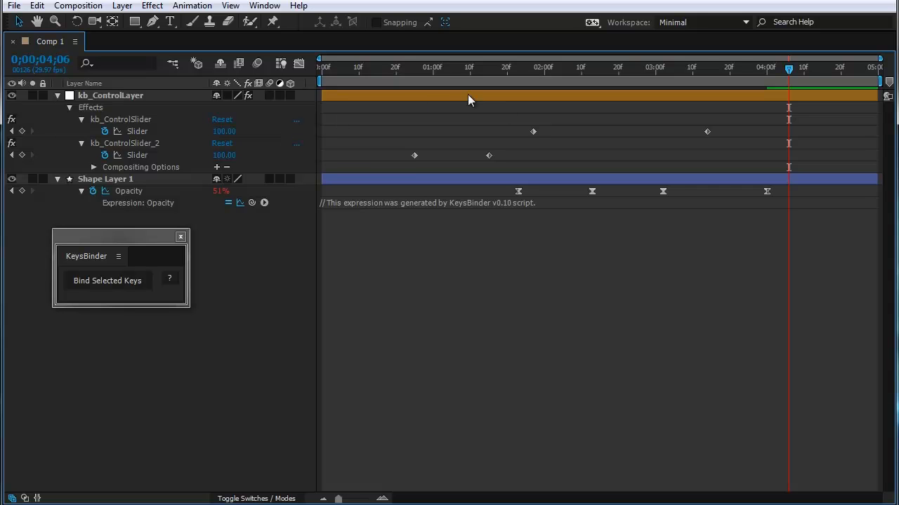
Step: Move the first kb_ControlSlider keyframe to about 0;00;02;18 and examine the Opacity curve in the Graph Editor
drag(533, 131, 610, 131)
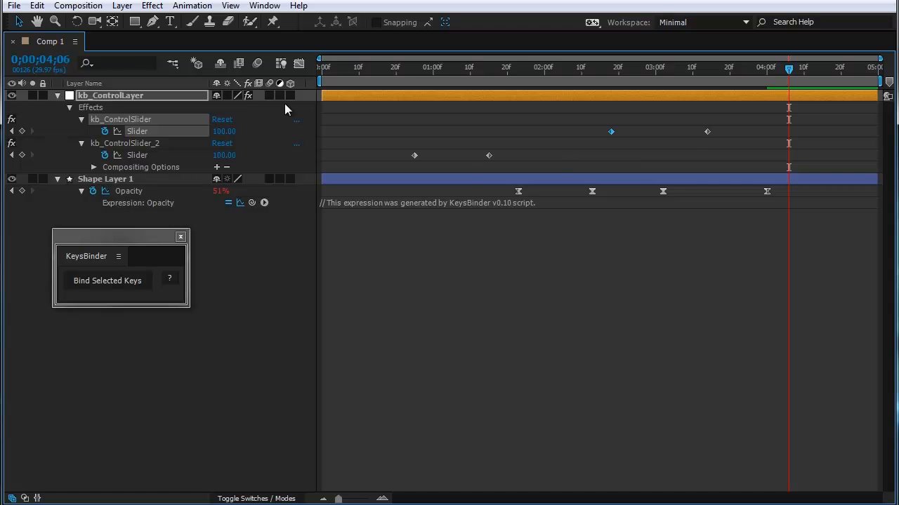
click(281, 65)
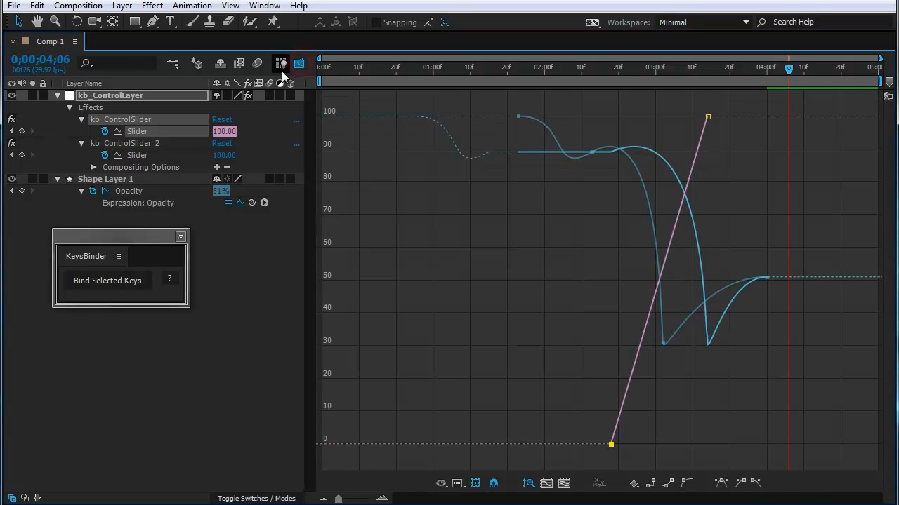
click(417, 243)
click(130, 191)
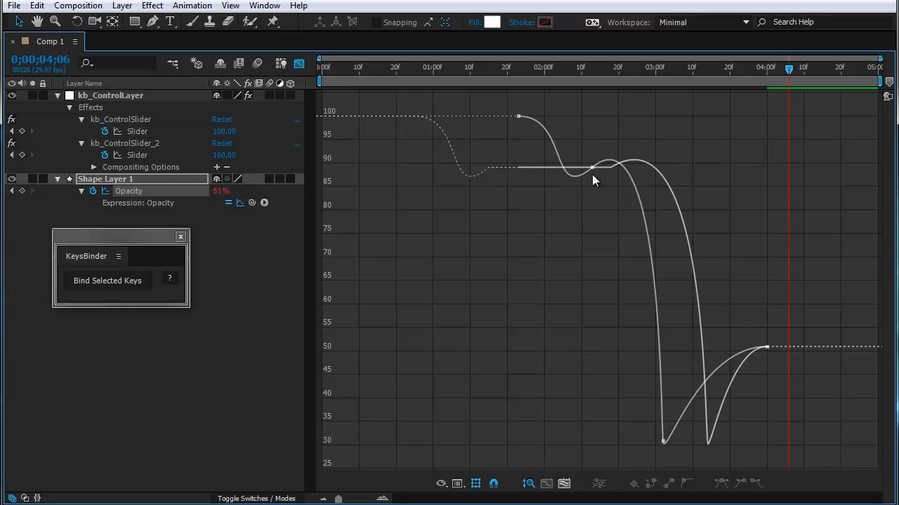
click(299, 63)
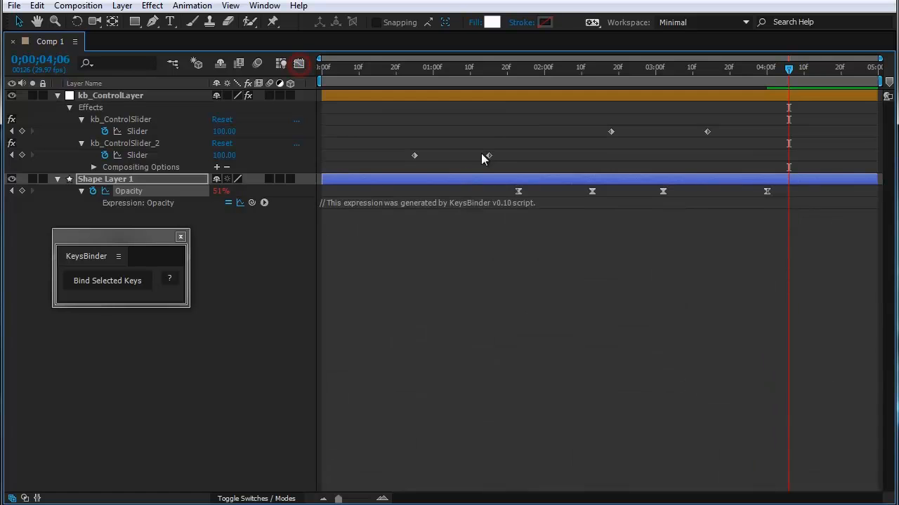
Step: Move the second kb_ControlSlider_2 keyframe to about 0;00;01;05
drag(504, 134, 473, 166)
drag(573, 124, 627, 144)
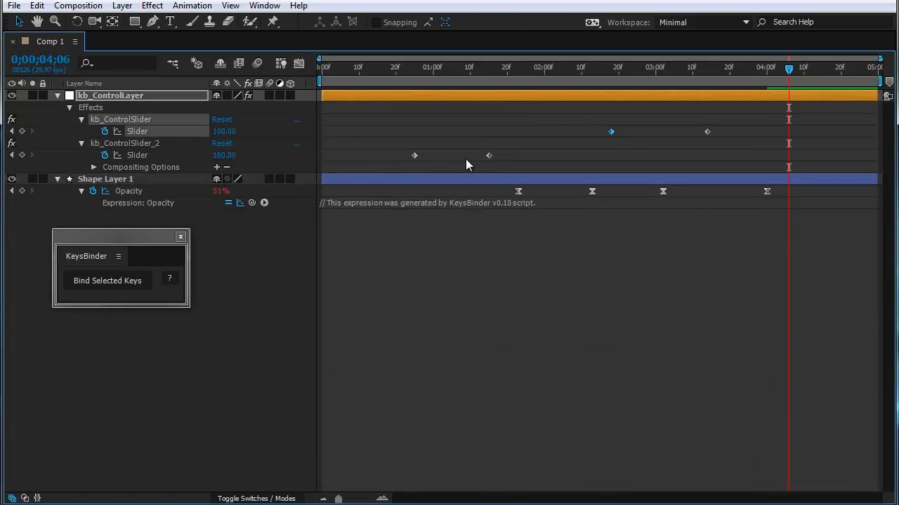
drag(489, 156, 452, 160)
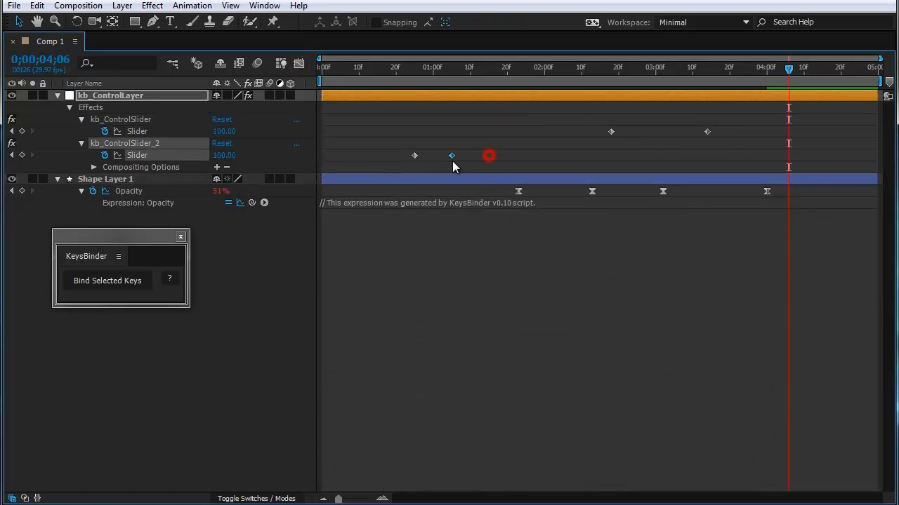
Step: Examine the Opacity expression curve against the kb_ControlSlider_2 curve in the Graph Editor and return to the layer bars
click(298, 63)
click(491, 206)
mouse_move(493, 159)
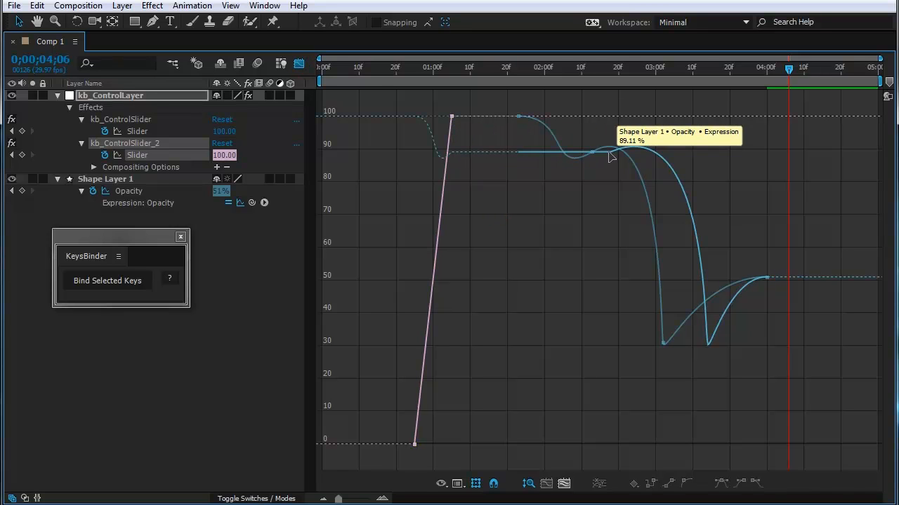
click(298, 63)
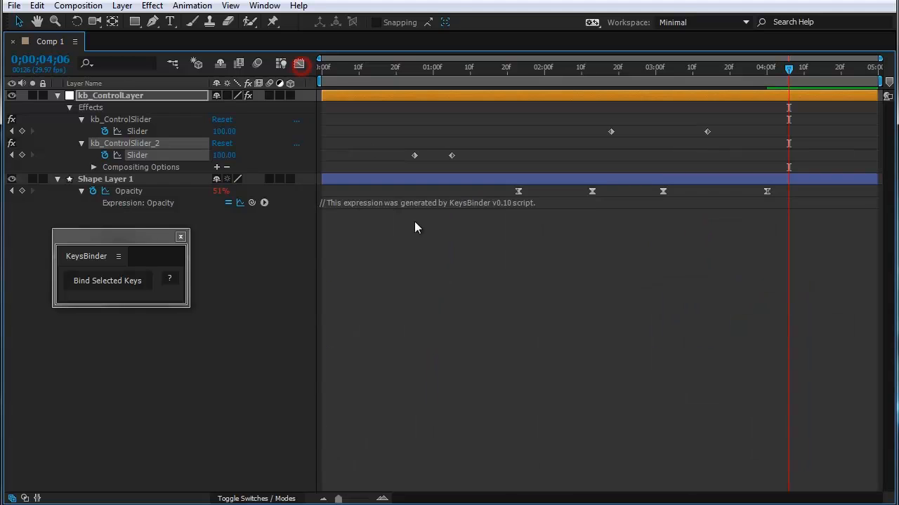
Step: Move the first kb_ControlSlider_2 keyframe to about 0;00;00;03 and examine Shape Layer 1's Opacity curve in the Graph Editor
click(414, 221)
click(411, 155)
drag(607, 197, 511, 192)
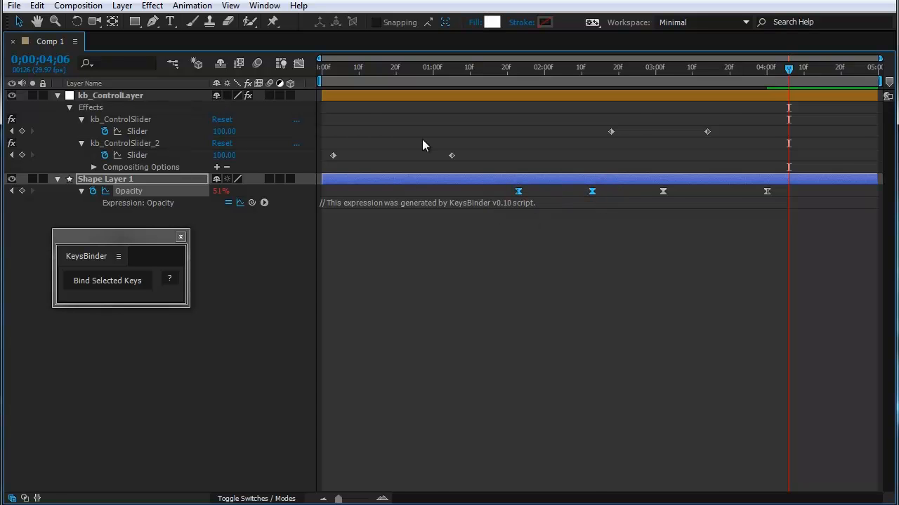
click(298, 64)
click(484, 286)
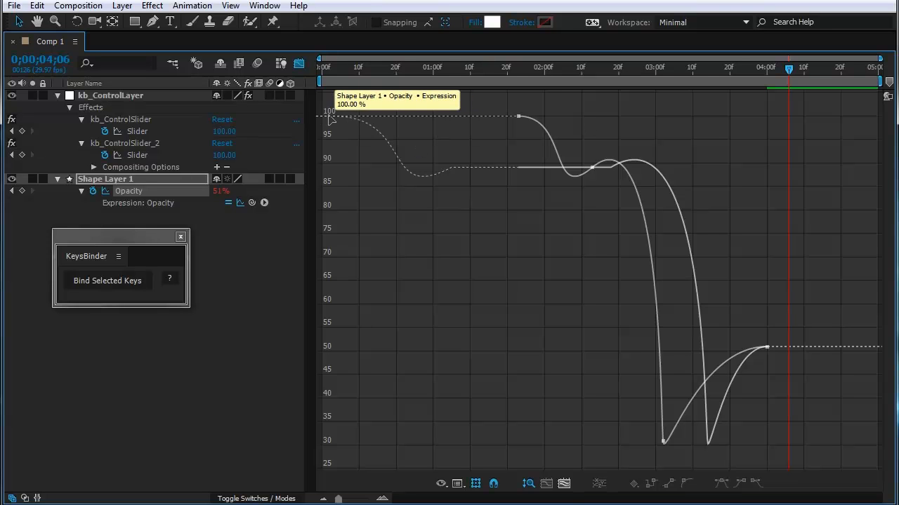
key(Home)
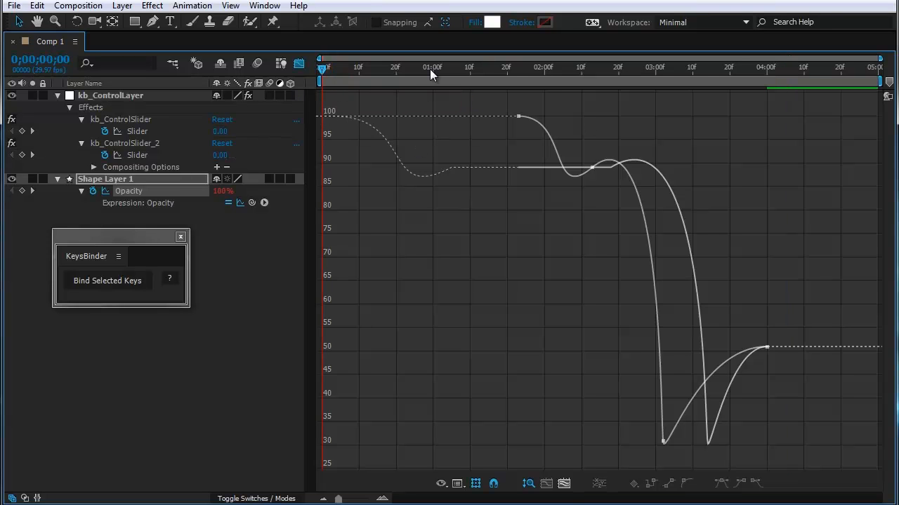
click(299, 63)
Step: Set the current time to 0;00;02;13 and move the second kb_ControlSlider_2 keyframe to about 0;00;02;06
drag(405, 78, 591, 111)
click(592, 191)
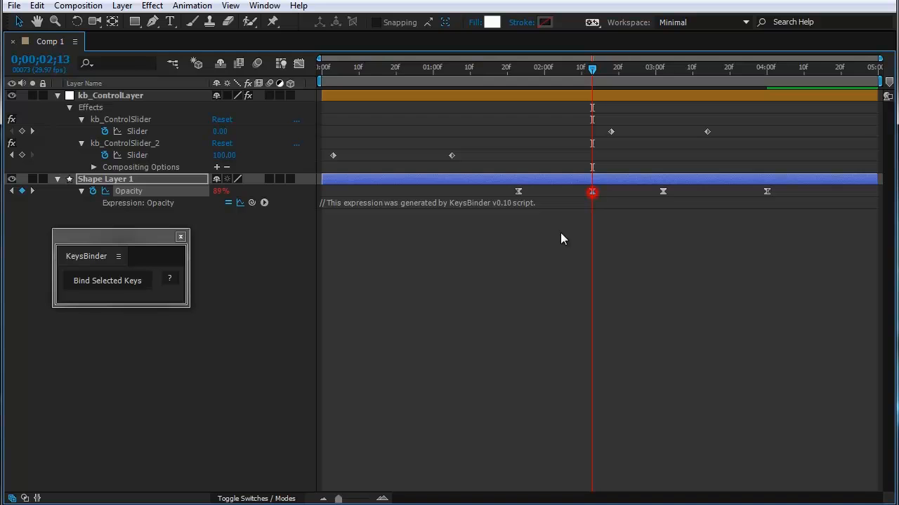
click(538, 250)
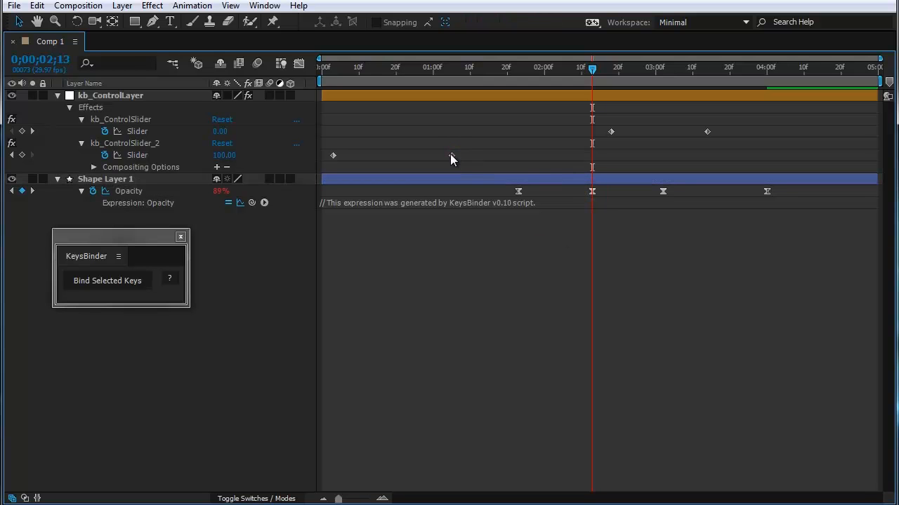
drag(450, 154, 565, 162)
Step: Select the Opacity keyframe pairs in turn, scrub through the composition to its end, and preview the first slider-driven opacity change
click(498, 218)
drag(540, 192, 593, 204)
click(797, 195)
drag(796, 195, 654, 202)
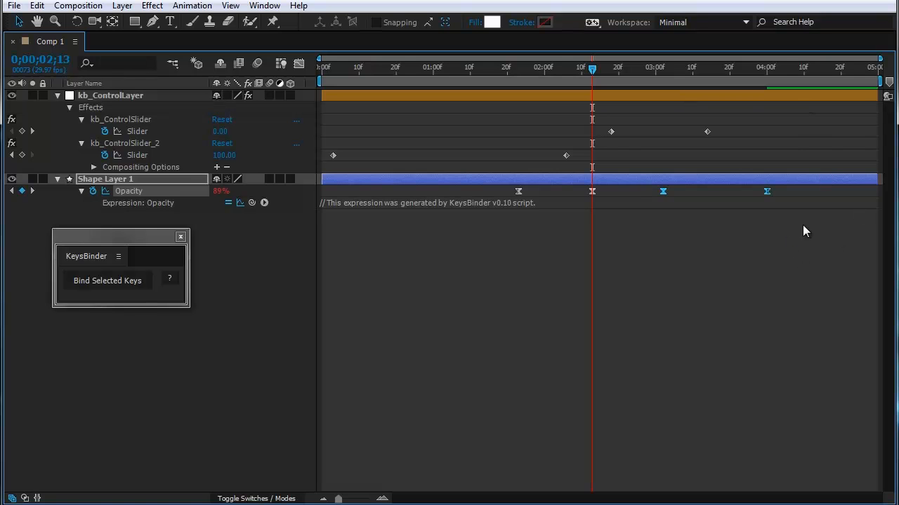
click(693, 70)
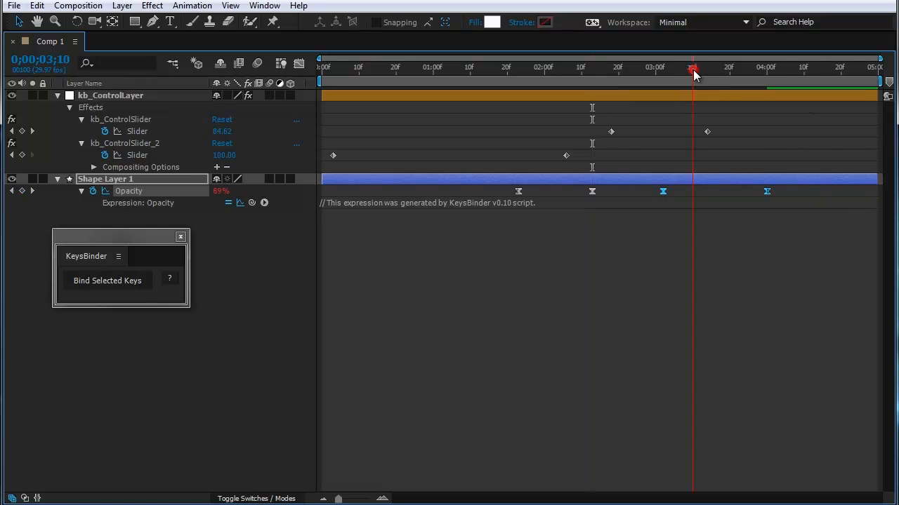
click(662, 269)
drag(764, 74, 891, 81)
drag(807, 74, 889, 83)
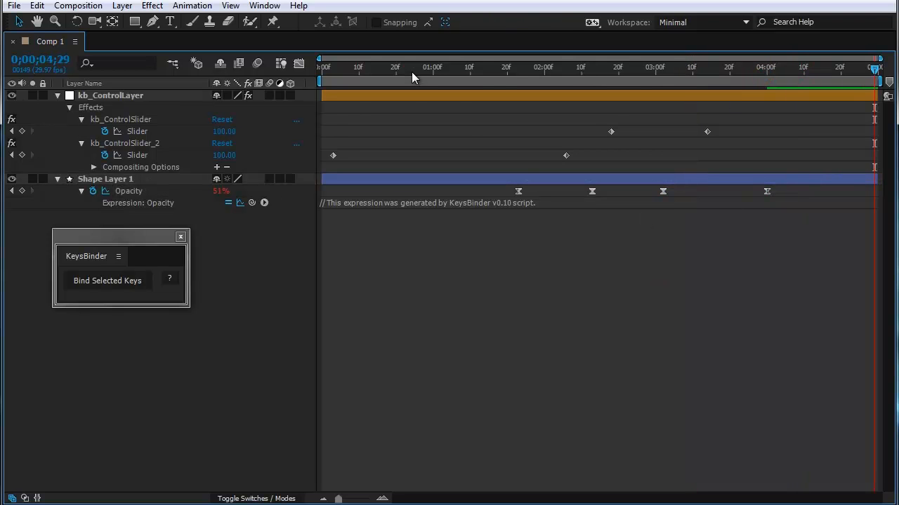
drag(407, 71, 334, 82)
key(space)
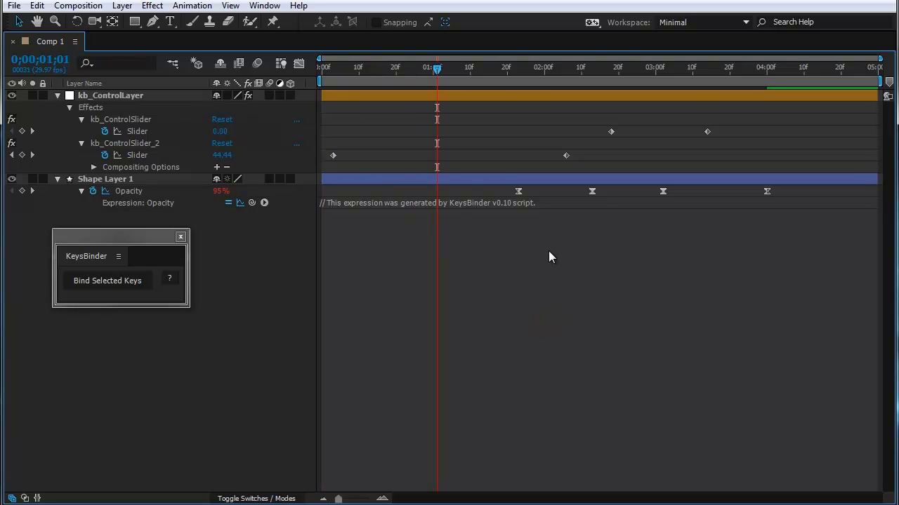
Step: Move the first kb_ControlSlider_2 keyframe to about 0;00;01;11 and show only the keyframed properties
drag(332, 155, 474, 158)
key(u)
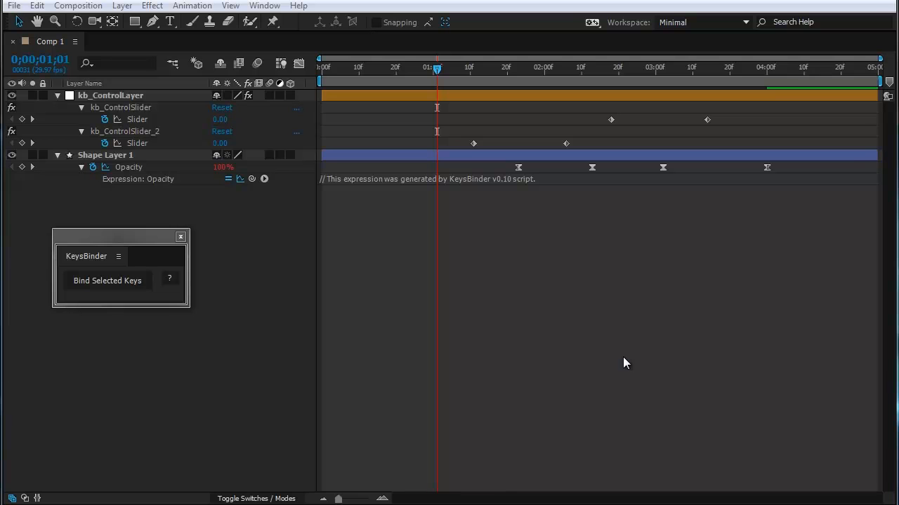
Step: Rename the kb_ControlSlider effect as dcfdfdd and the kb_ControlSlider_2 effect as fgfgfg
click(151, 109)
key(Return)
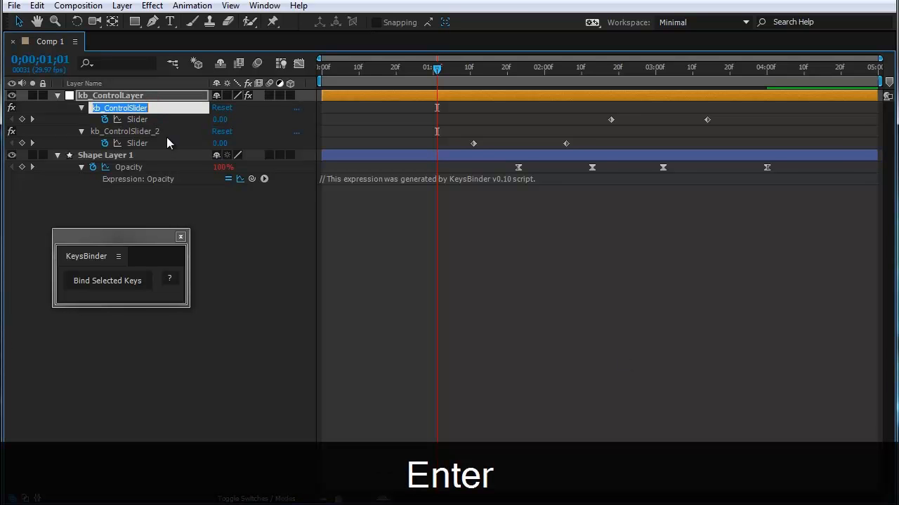
text(dcfdfdd)
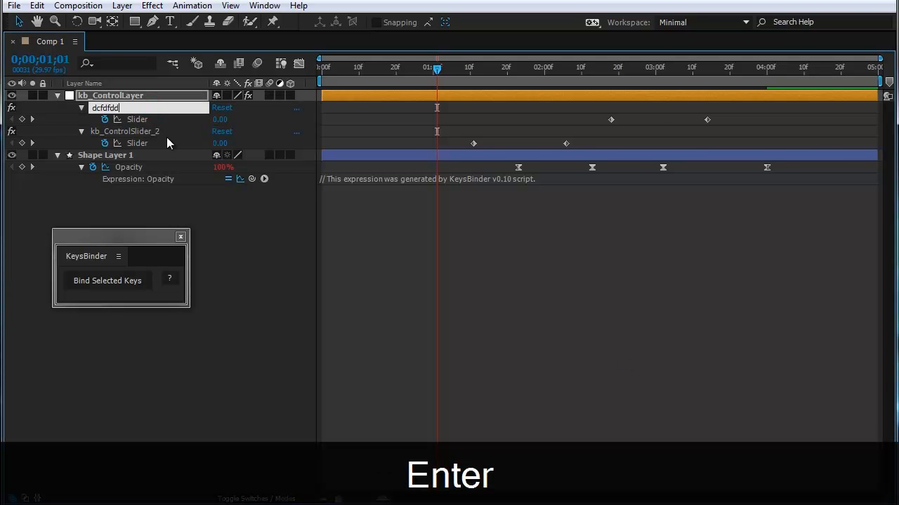
key(Return)
click(152, 131)
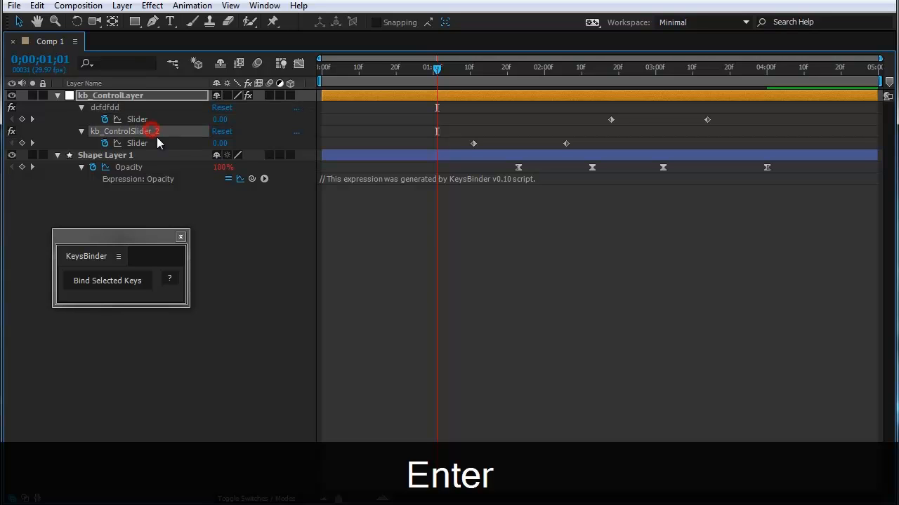
key(Return)
text(fgfgfg)
key(Return)
click(264, 249)
Step: Rename the kb_ControlLayer layer as ghghghg
click(137, 97)
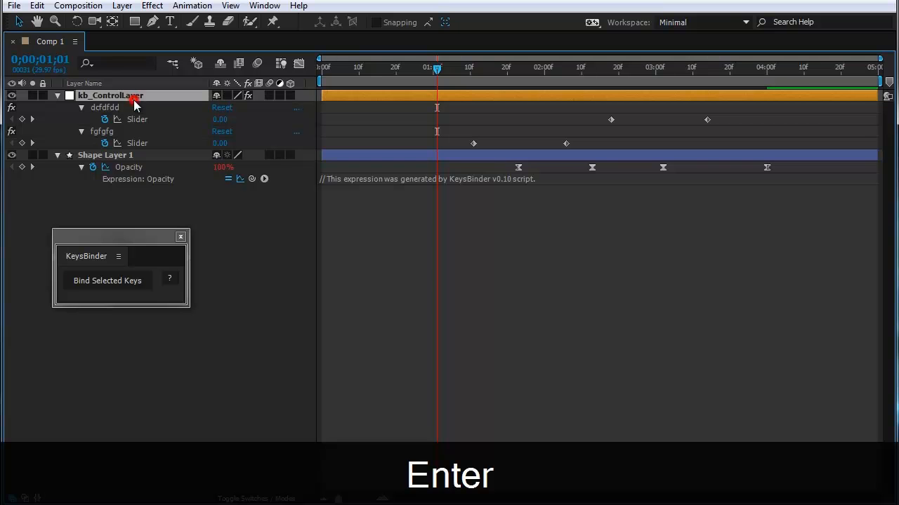
key(Return)
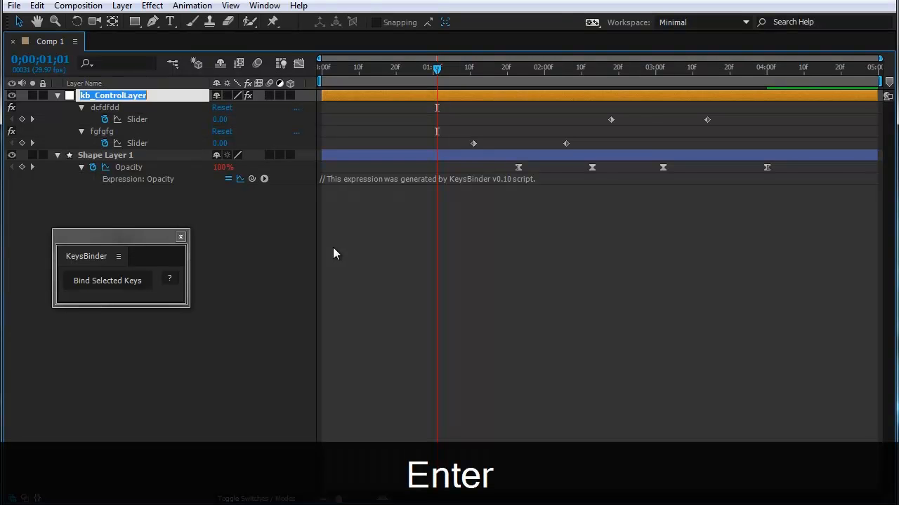
text(ghghghg)
key(Return)
click(333, 248)
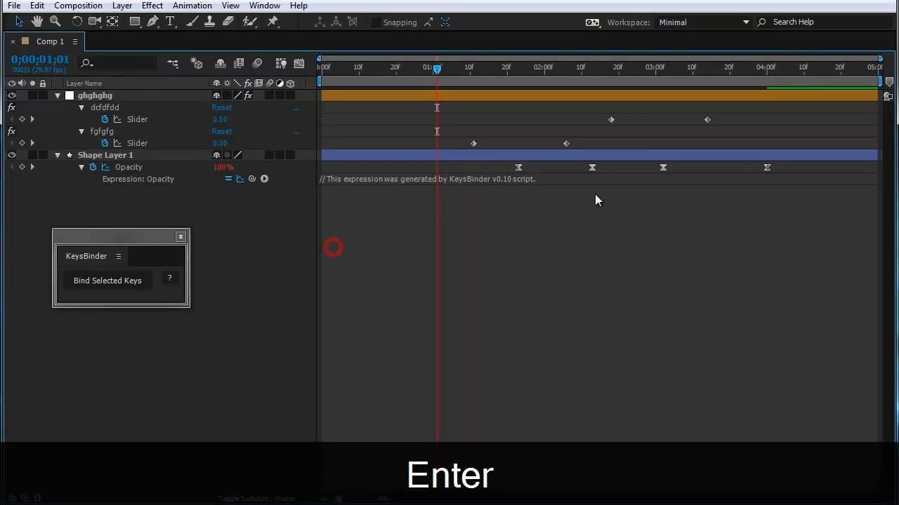
Step: Bind the last two Opacity keyframes with KeysBinder and check the new kb_ControlLayer's slider keyframes at 0;00;03;09
drag(787, 167, 661, 243)
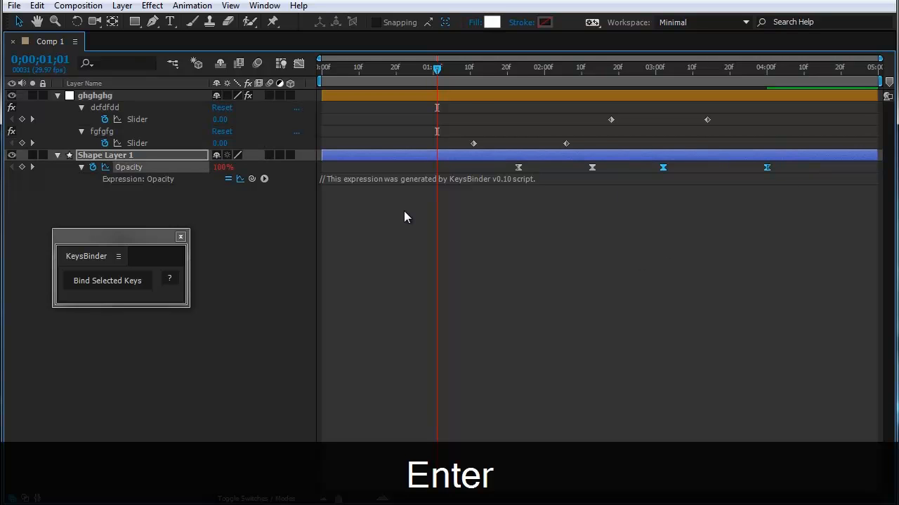
click(99, 283)
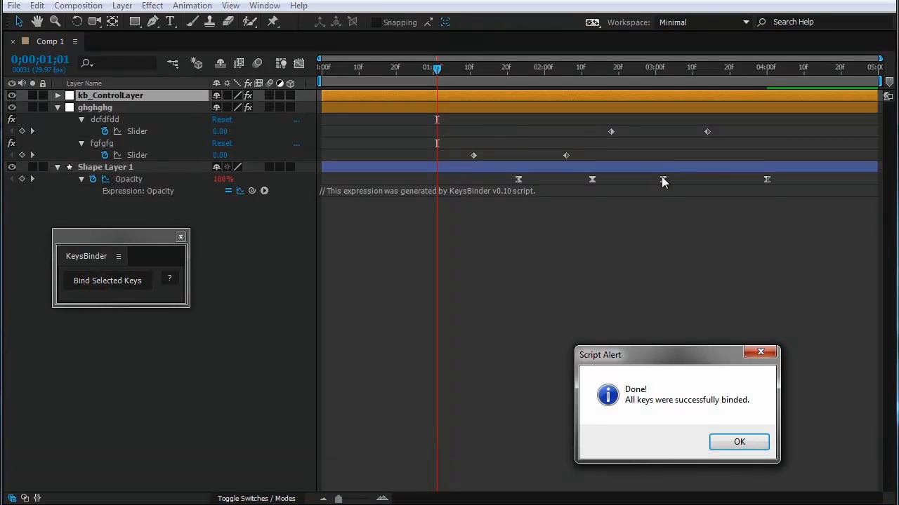
click(737, 441)
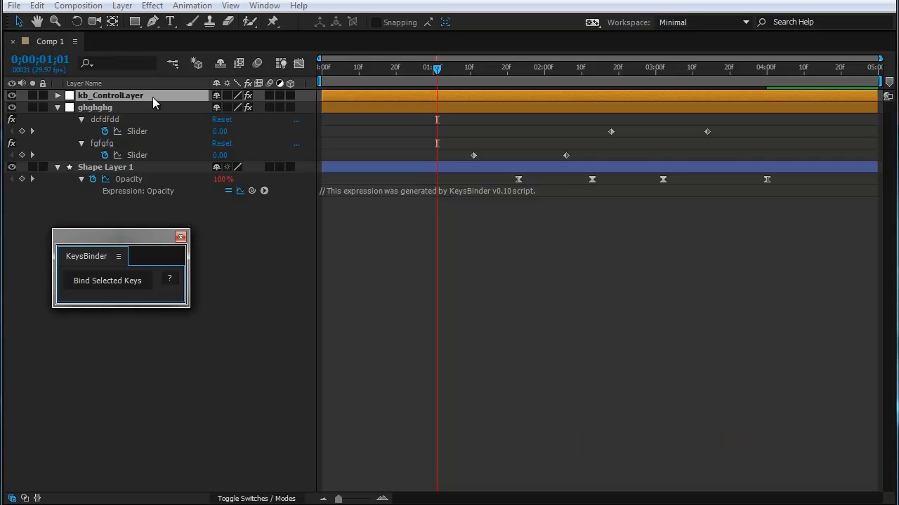
key(u)
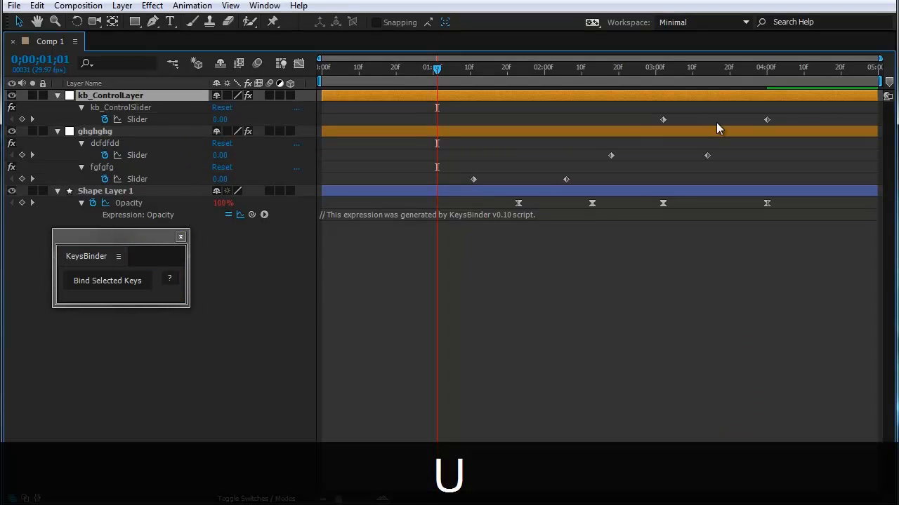
drag(810, 124, 650, 116)
drag(658, 72, 689, 78)
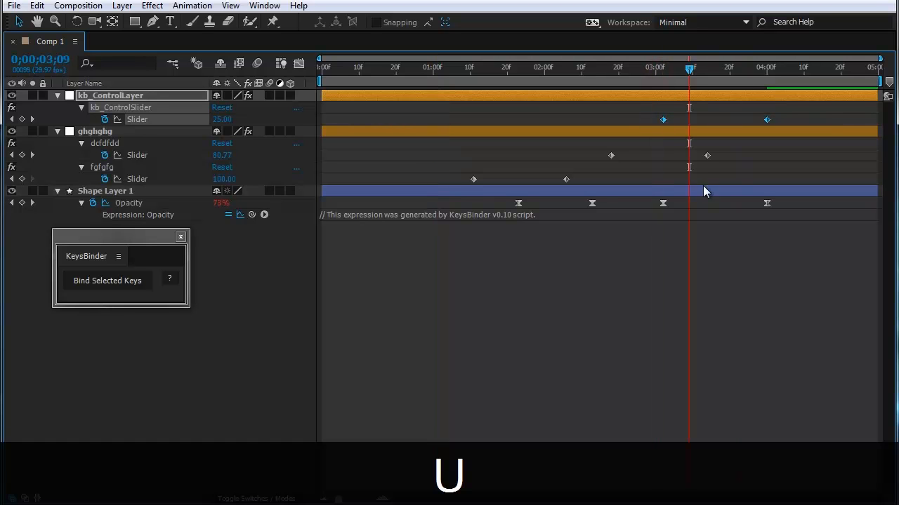
click(580, 325)
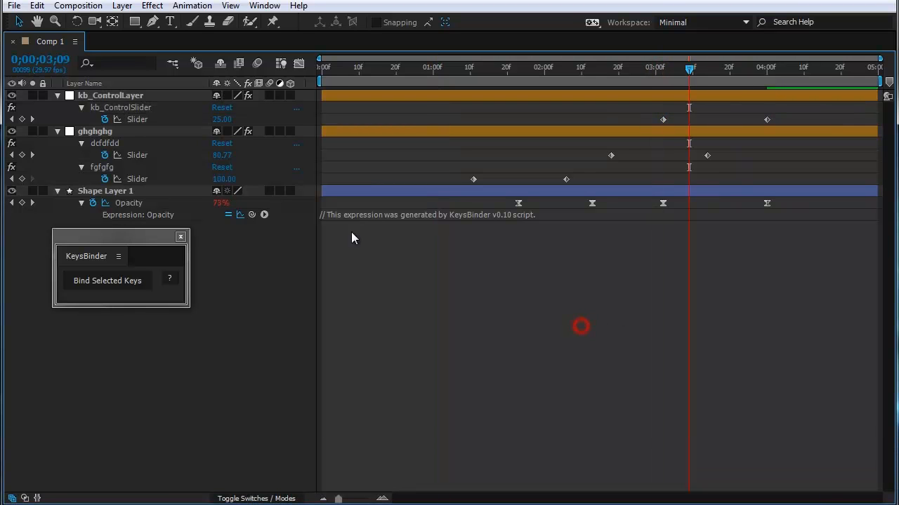
Step: Undo the last keyframe binding and the renaming of the control layer
key(ctrl+z)
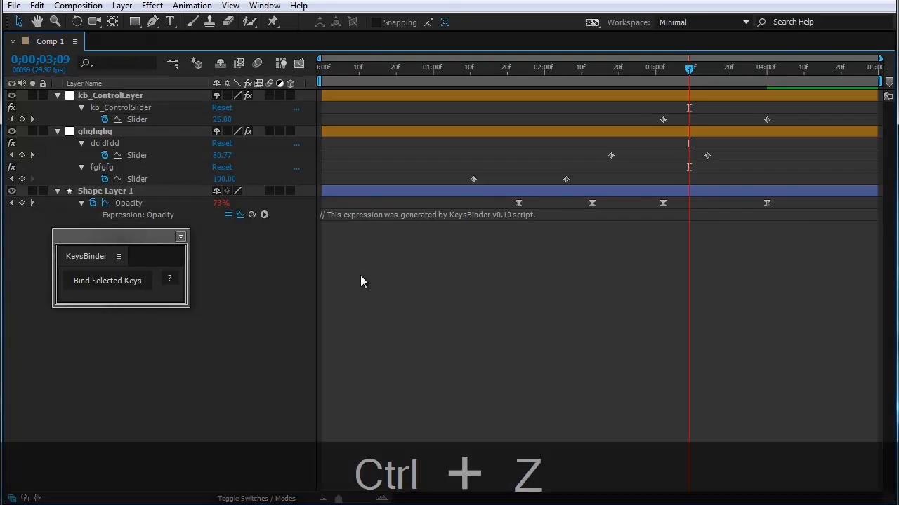
key(ctrl+z)
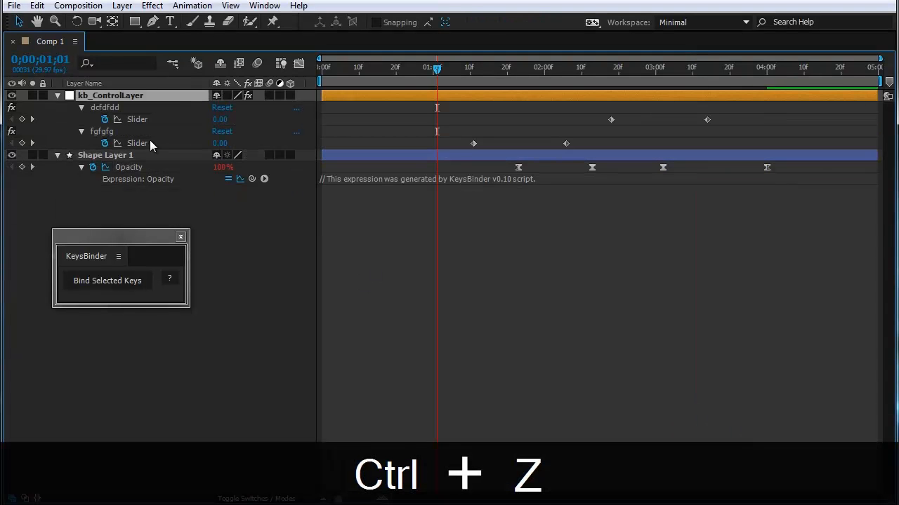
click(442, 235)
Step: Bind the last two Opacity keyframes to an additional slider on the existing kb_ControlLayer and undo that binding
drag(804, 172, 629, 172)
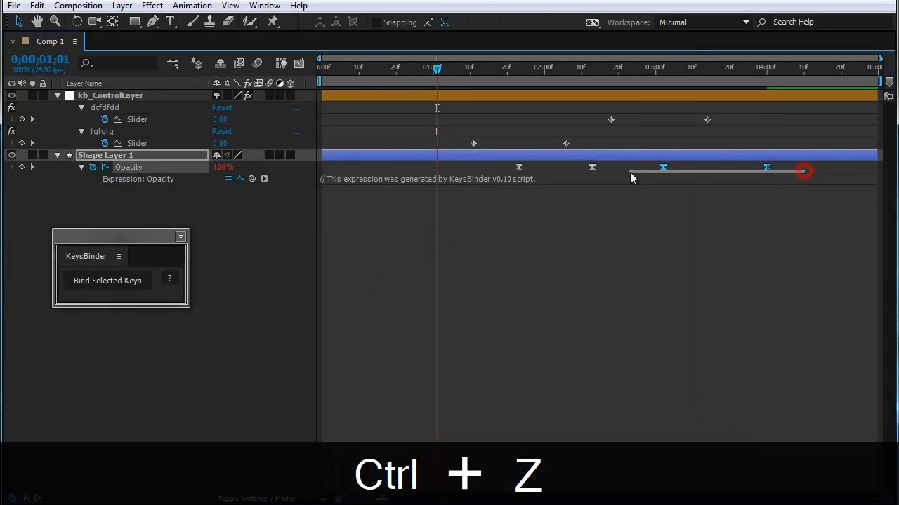
click(98, 284)
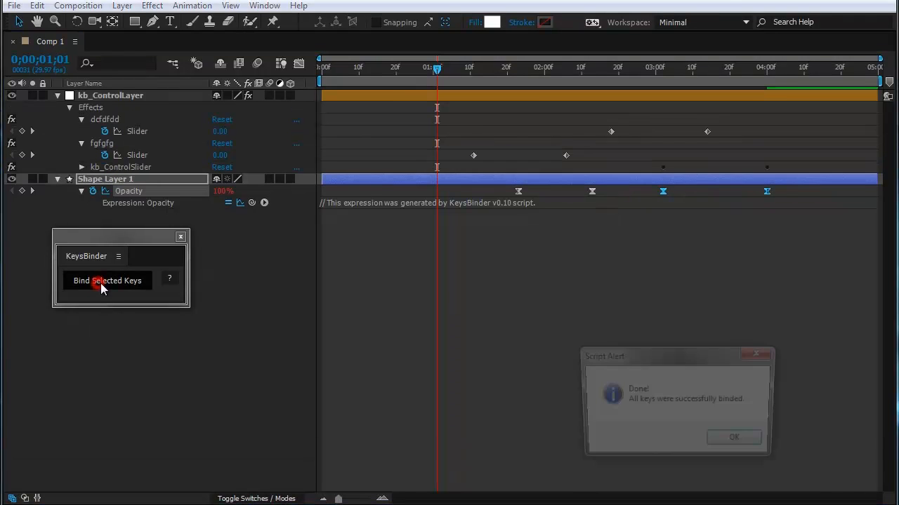
click(730, 443)
click(81, 167)
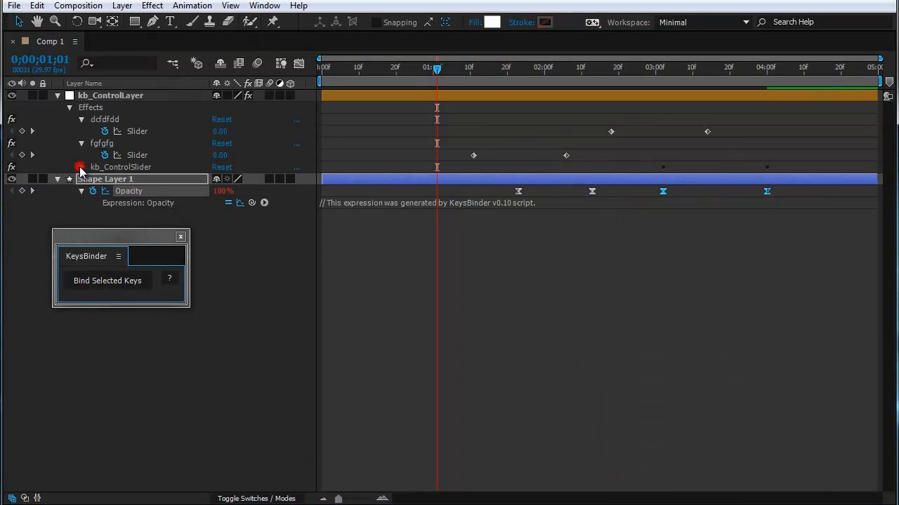
key(ctrl+z)
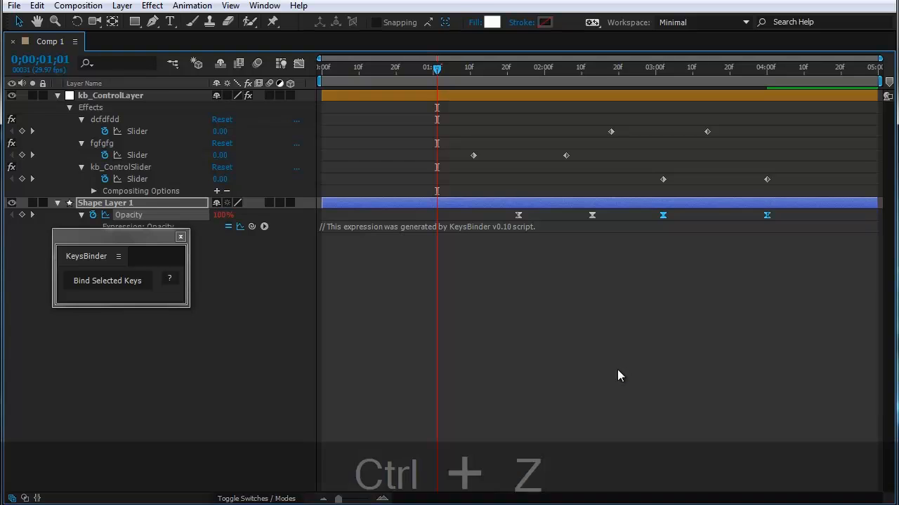
click(243, 281)
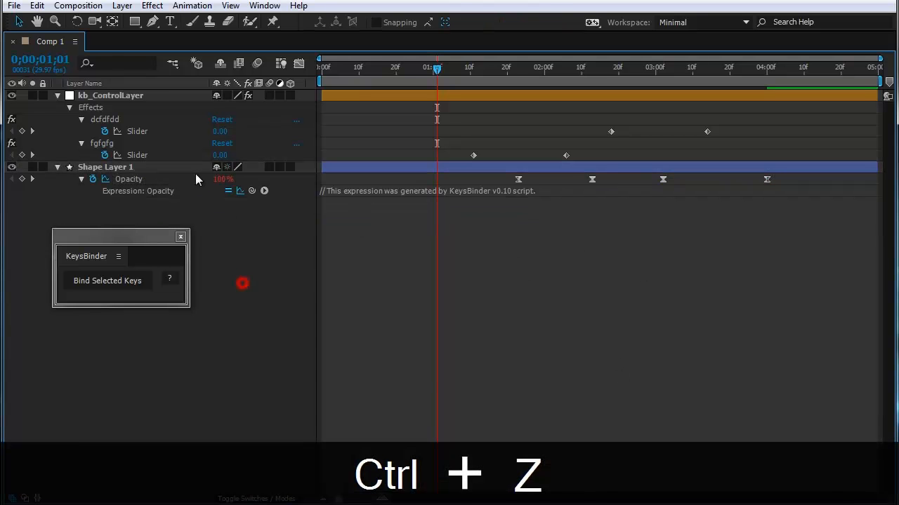
Step: Rename the kb_ControlLayer layer as hjhjh
click(136, 95)
key(Return)
text(hjhjh)
key(Return)
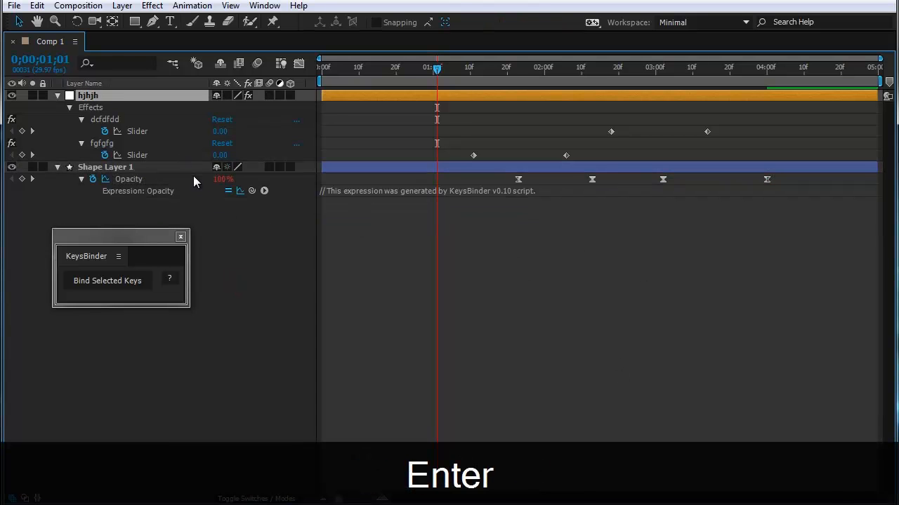
click(485, 254)
Step: Bind the last two Opacity keyframes with KeysBinder, and reveal and select the new kb_ControlLayer's slider keyframes
drag(789, 181, 791, 179)
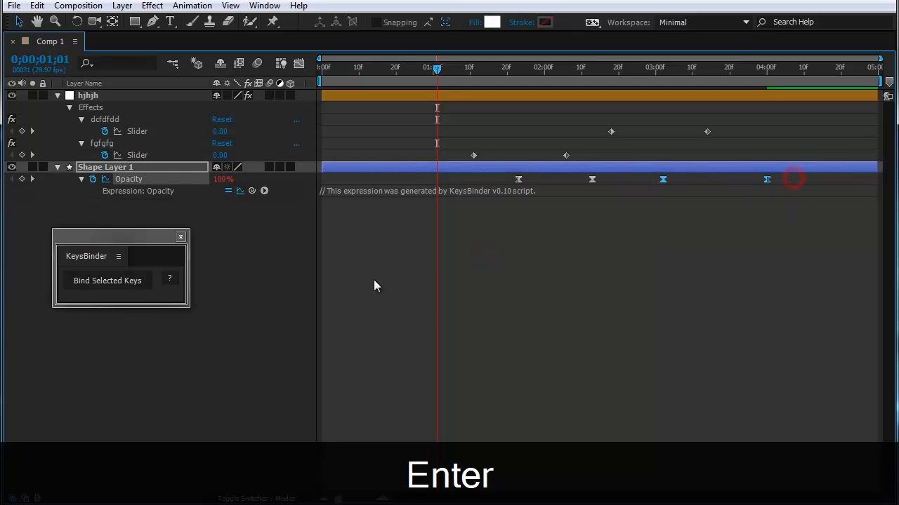
click(107, 281)
key(Return)
key(u)
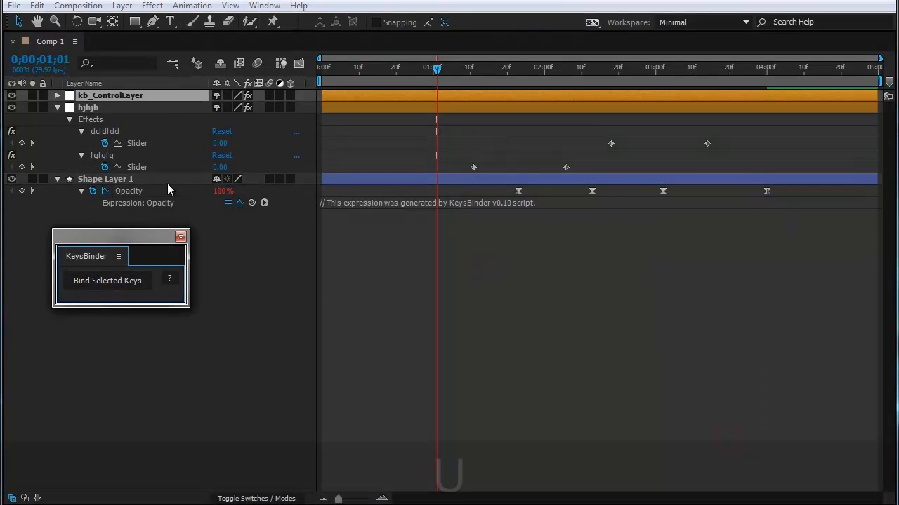
drag(749, 114, 680, 124)
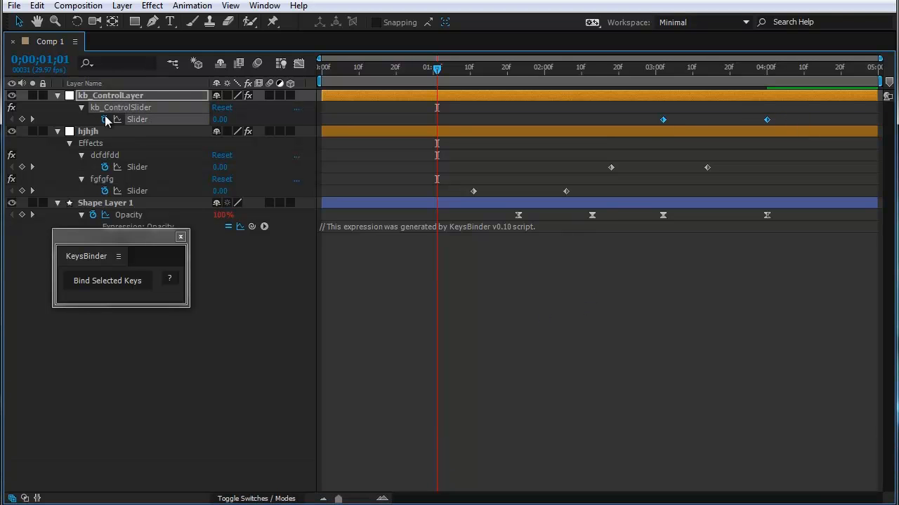
Step: Restore the full panel layout from the maximized timeline and show kb_ControlLayer's effects with kb_BindKeys selected
key(grave)
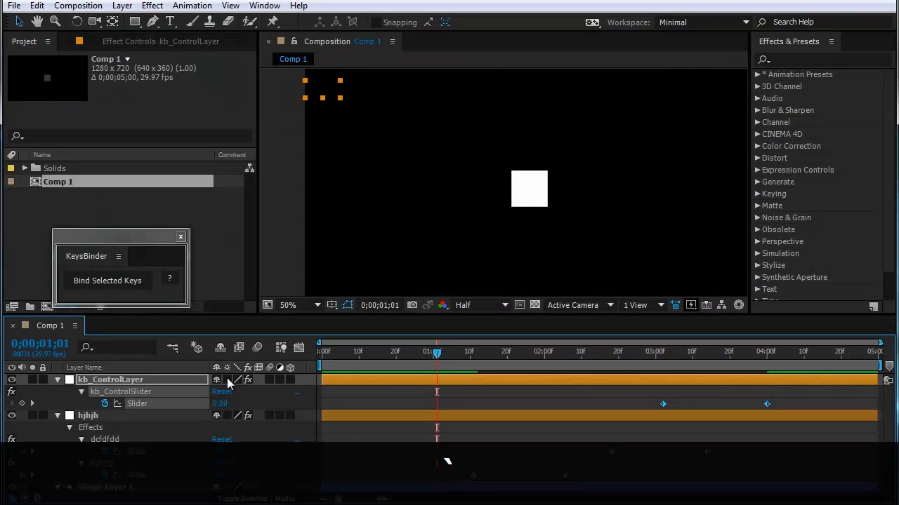
click(127, 46)
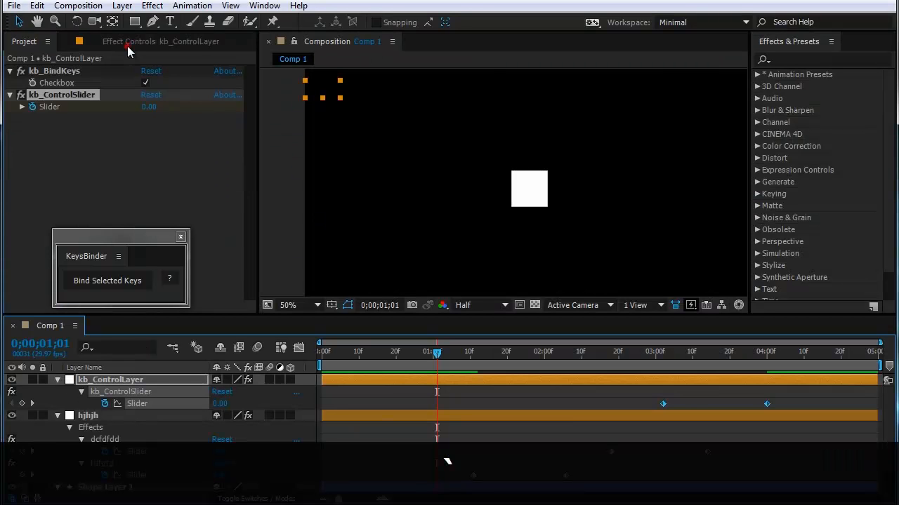
click(63, 75)
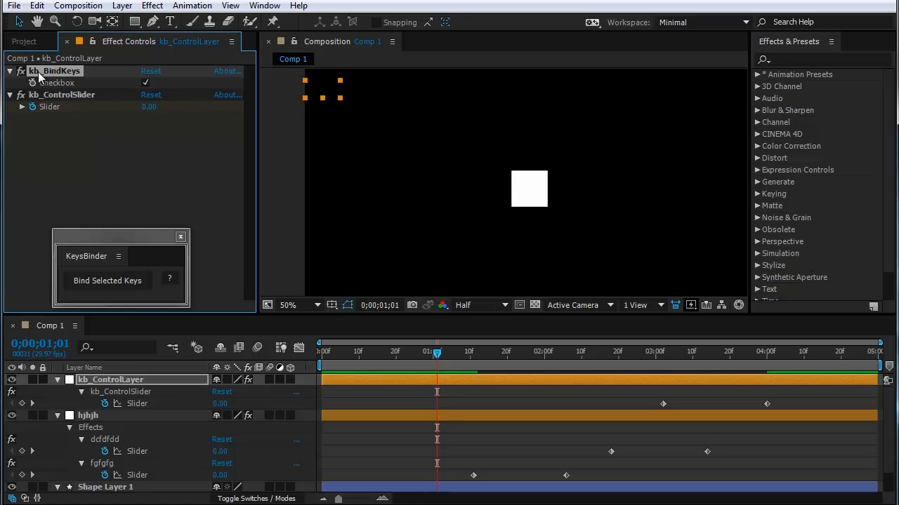
Step: Link the hjhjh layer's kb_BindKeys checkbox by expression to kb_ControlLayer's kb_BindKeys checkbox, and toggle the checkbox on kb_ControlLayer
click(86, 419)
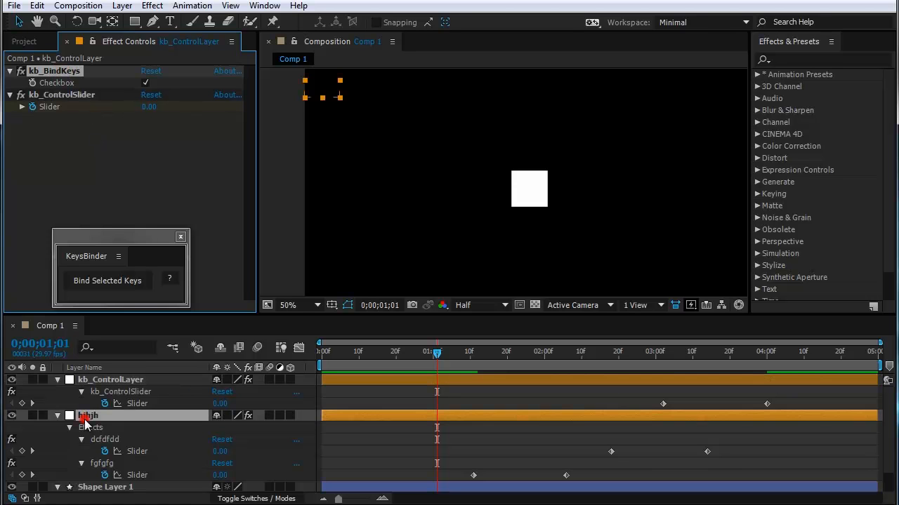
alt+click(32, 83)
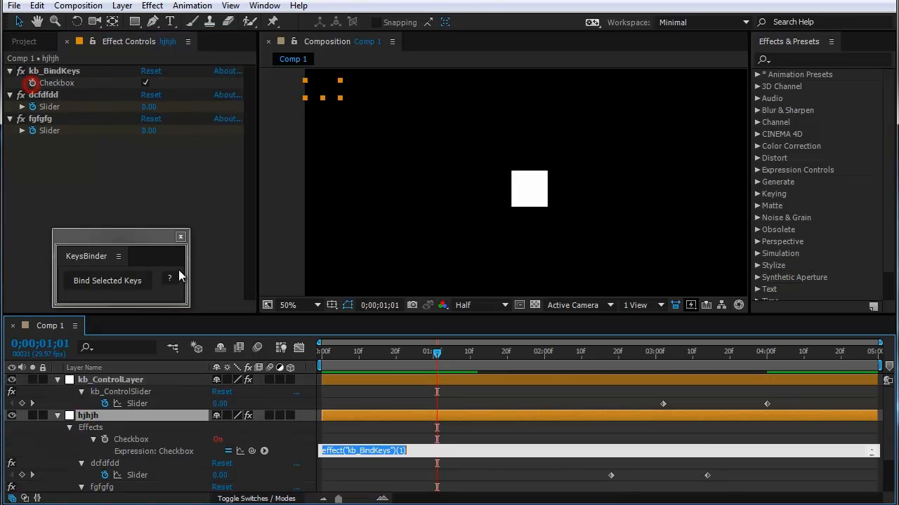
click(117, 379)
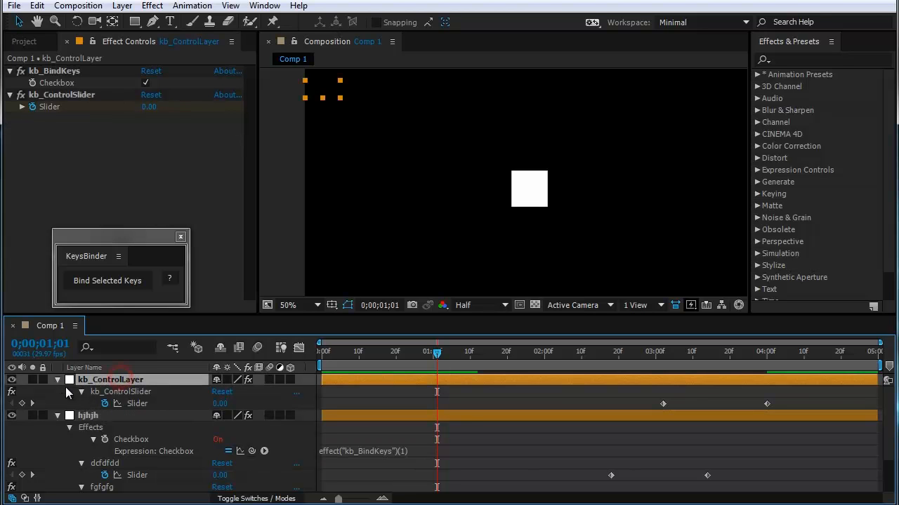
click(88, 43)
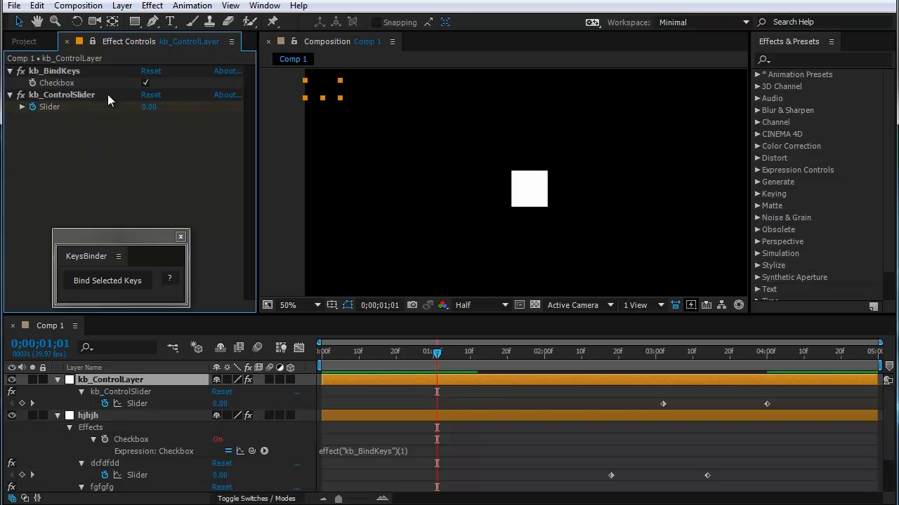
click(251, 450)
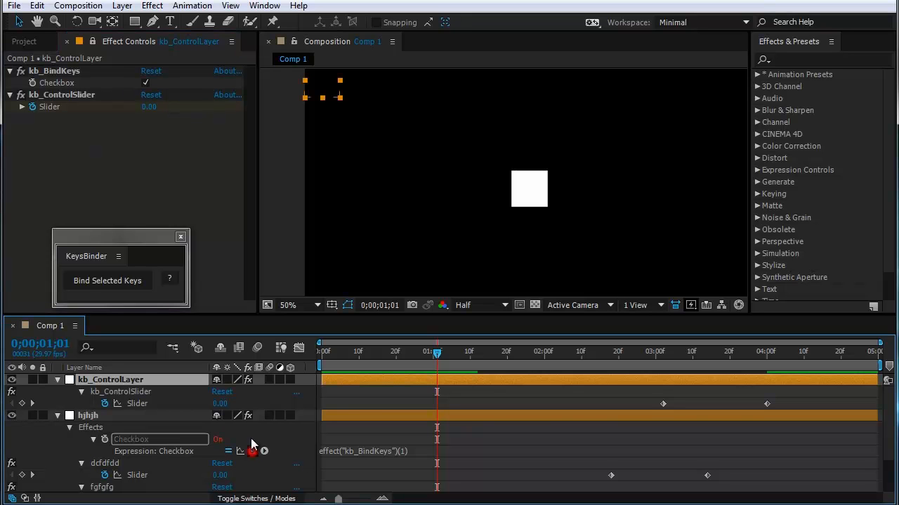
drag(251, 450, 85, 86)
click(154, 165)
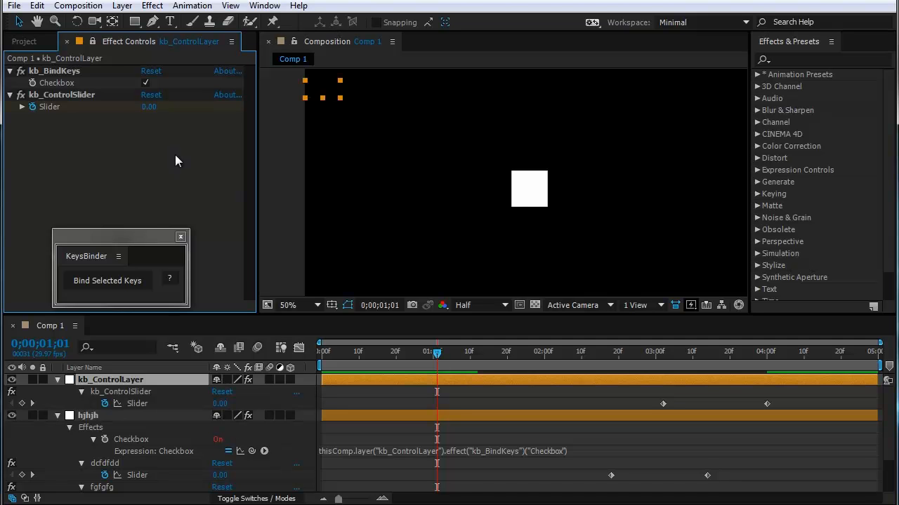
click(209, 172)
click(147, 83)
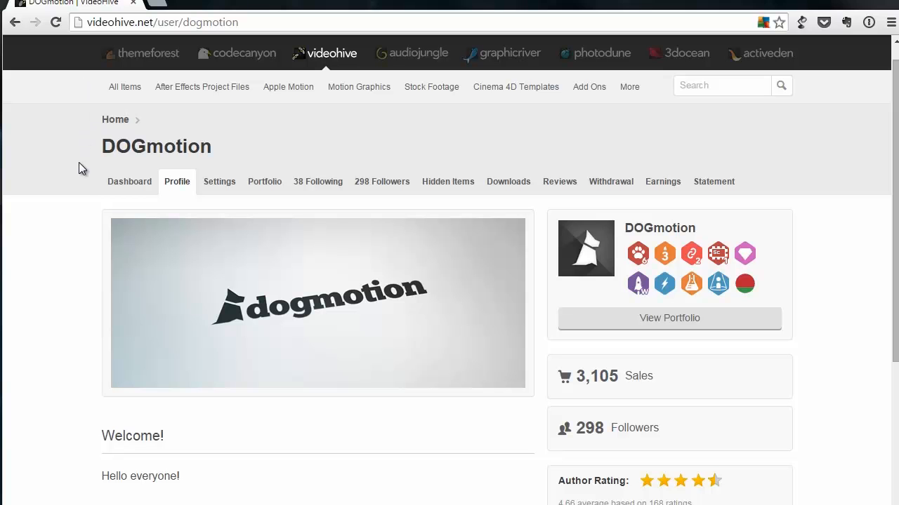
Step: Go to the Email DOGmotion form on the VideoHive profile page in the browser and focus its empty Message field
scroll(67, 197, down, 4)
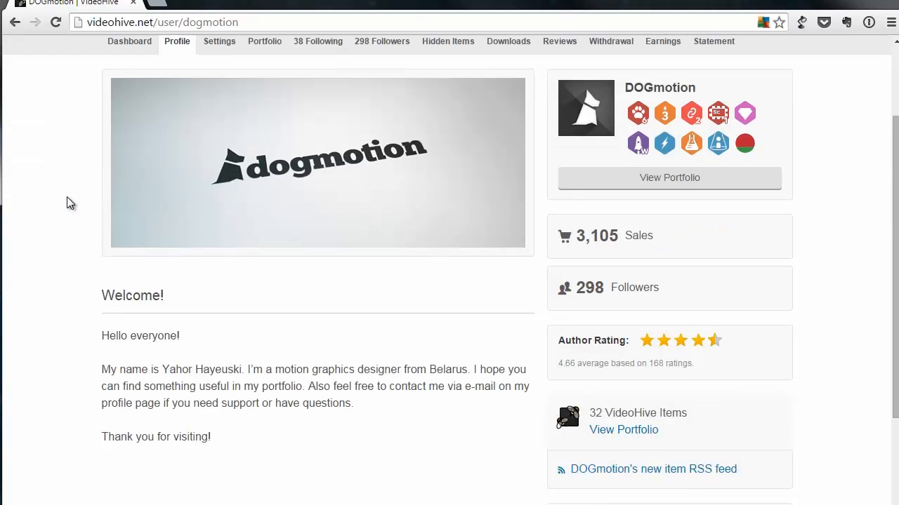
scroll(66, 197, down, 7)
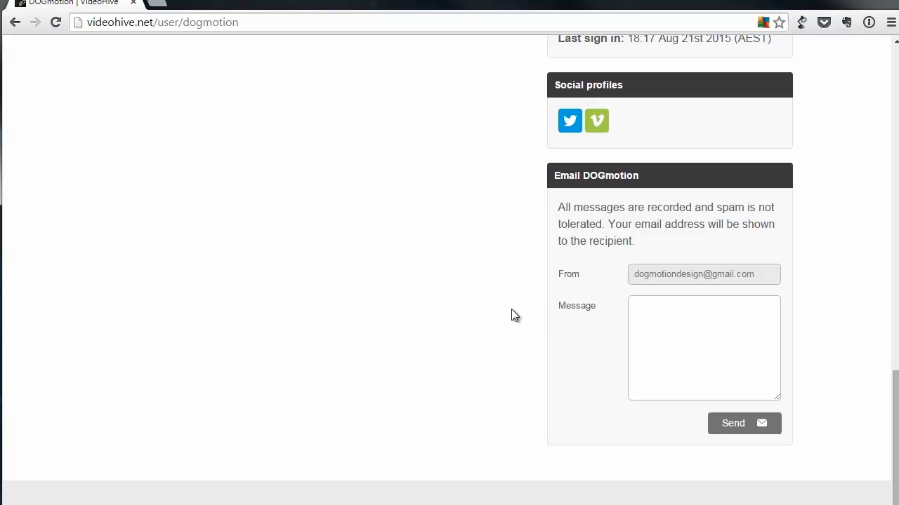
click(695, 322)
click(256, 23)
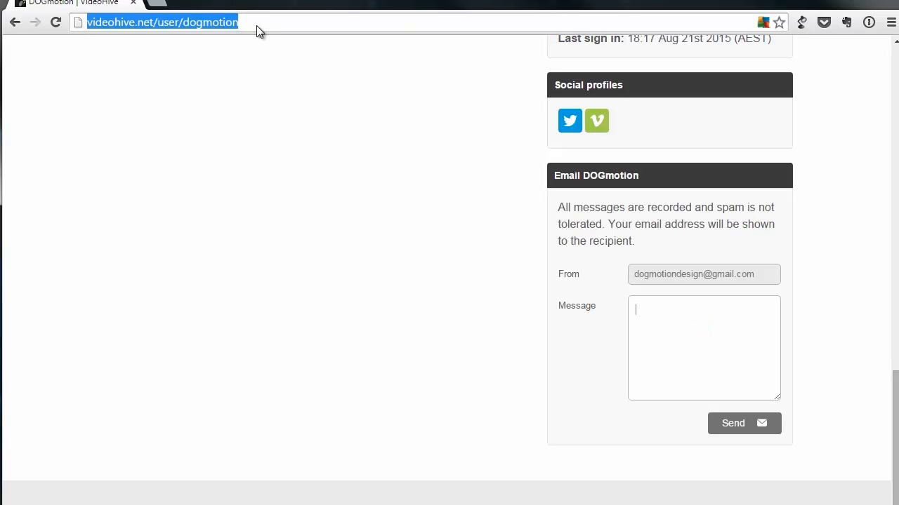
click(295, 208)
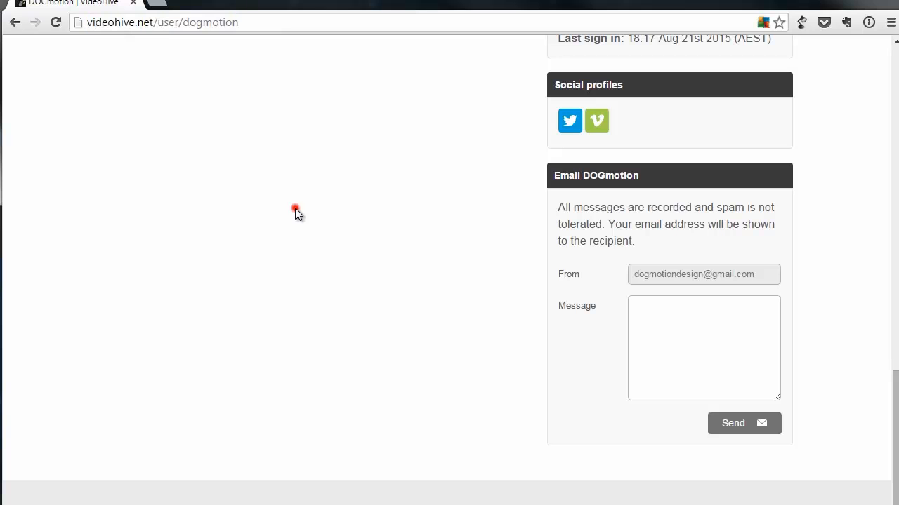
click(704, 332)
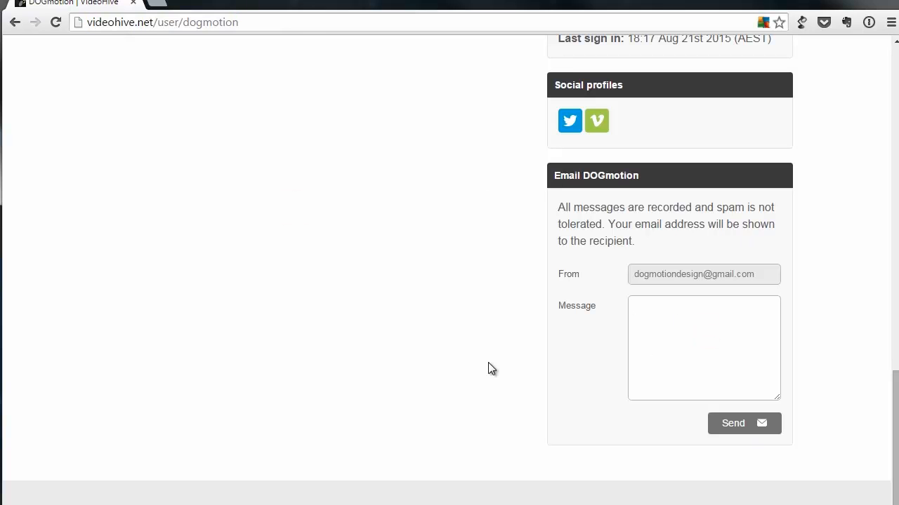